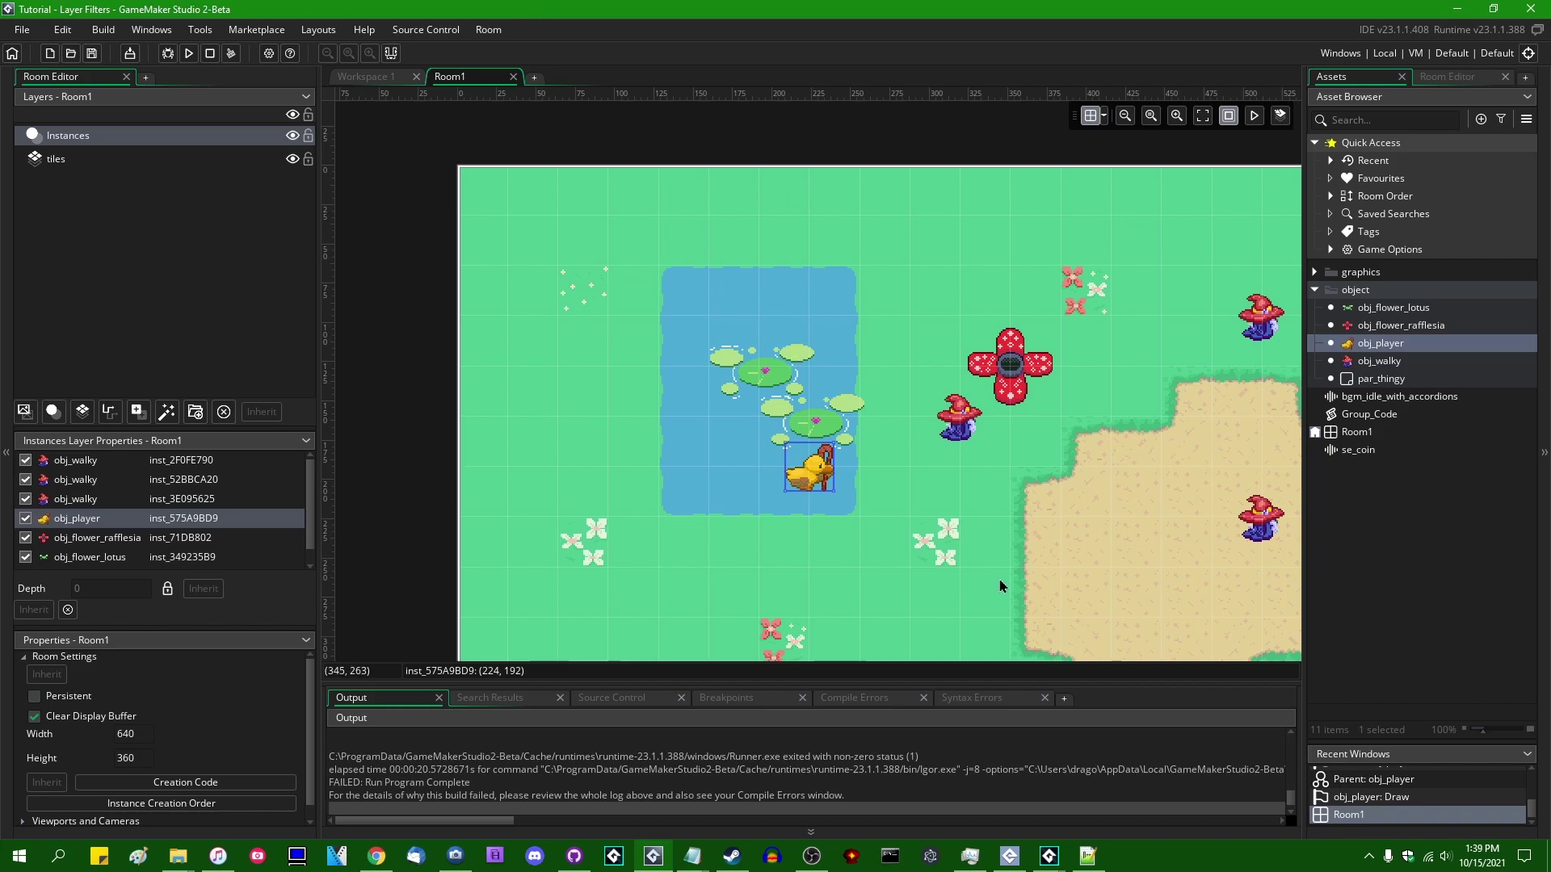
# - Pan the Room1 canvas slightly to the left
pyautogui.moveTo(987, 554); pyautogui.dragTo(936, 551, button='middle')
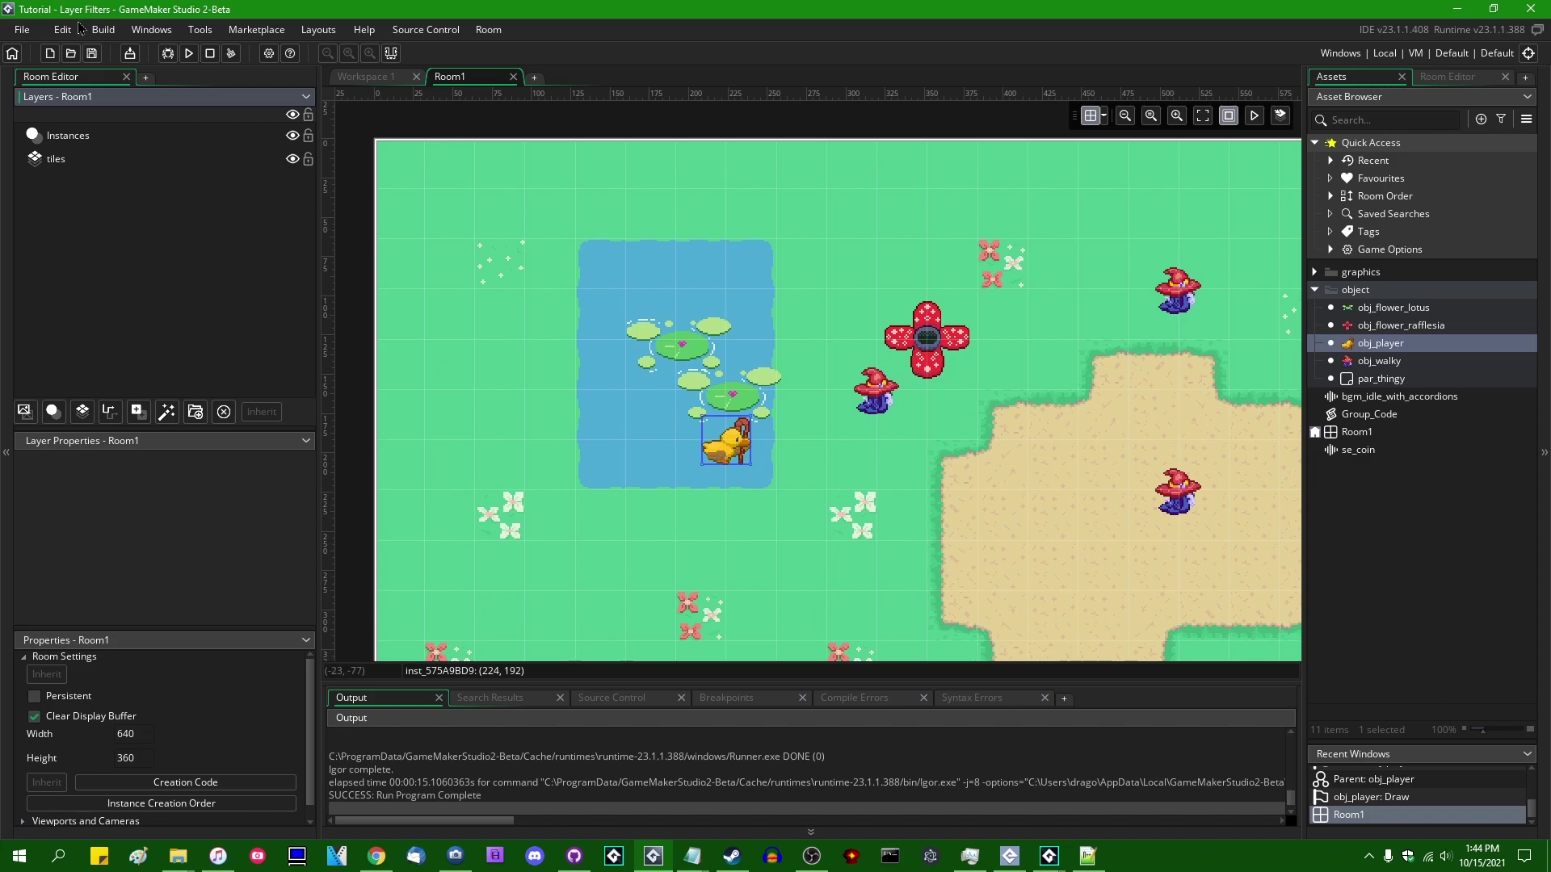
pyautogui.click(188, 52)
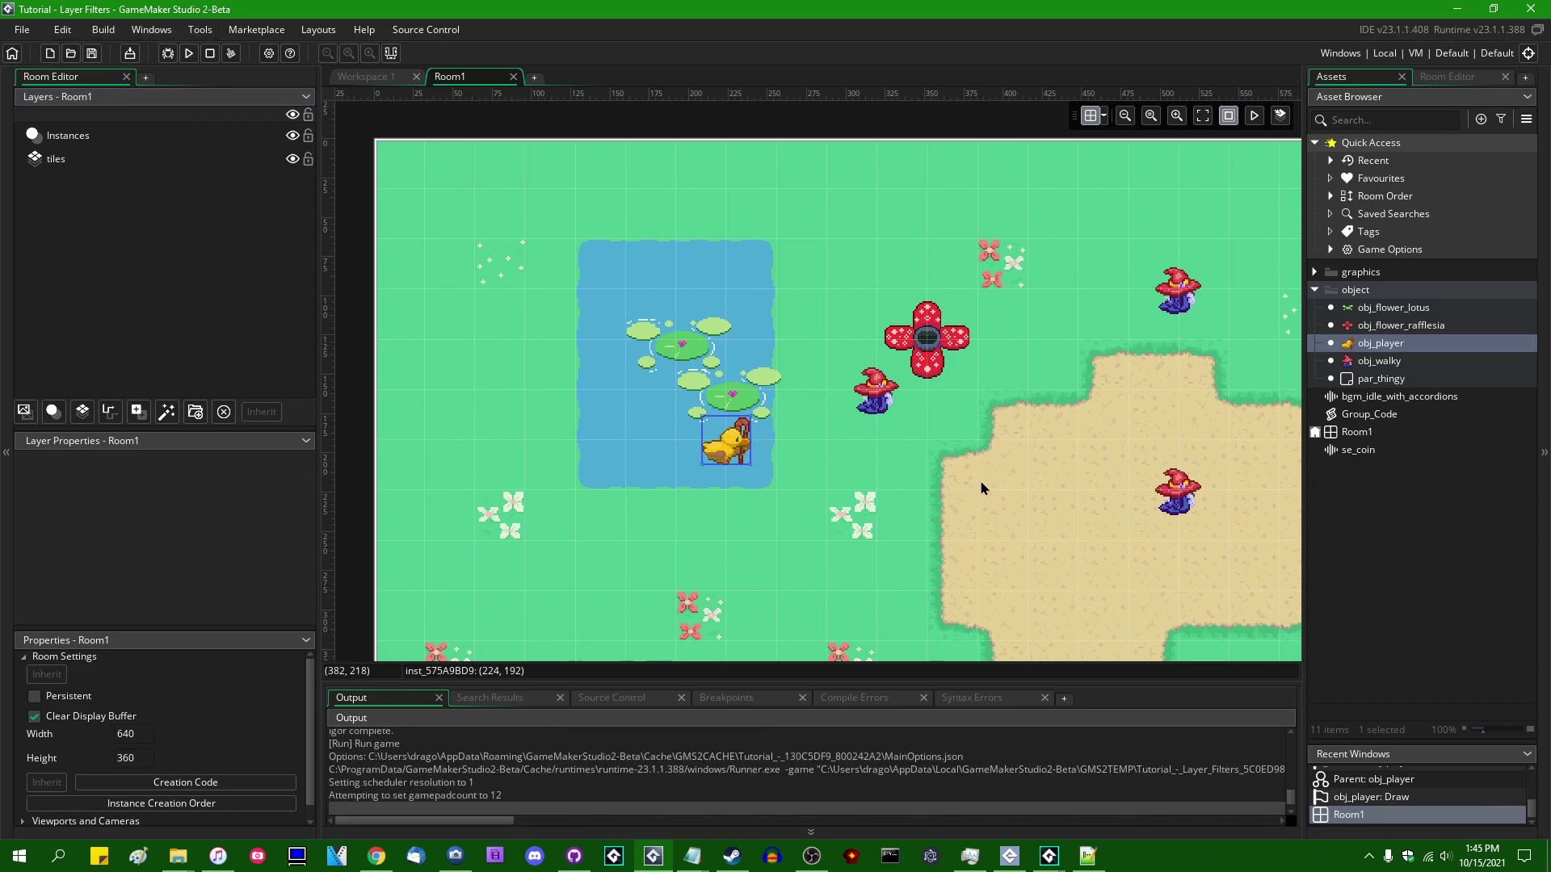
pyautogui.press('Right')
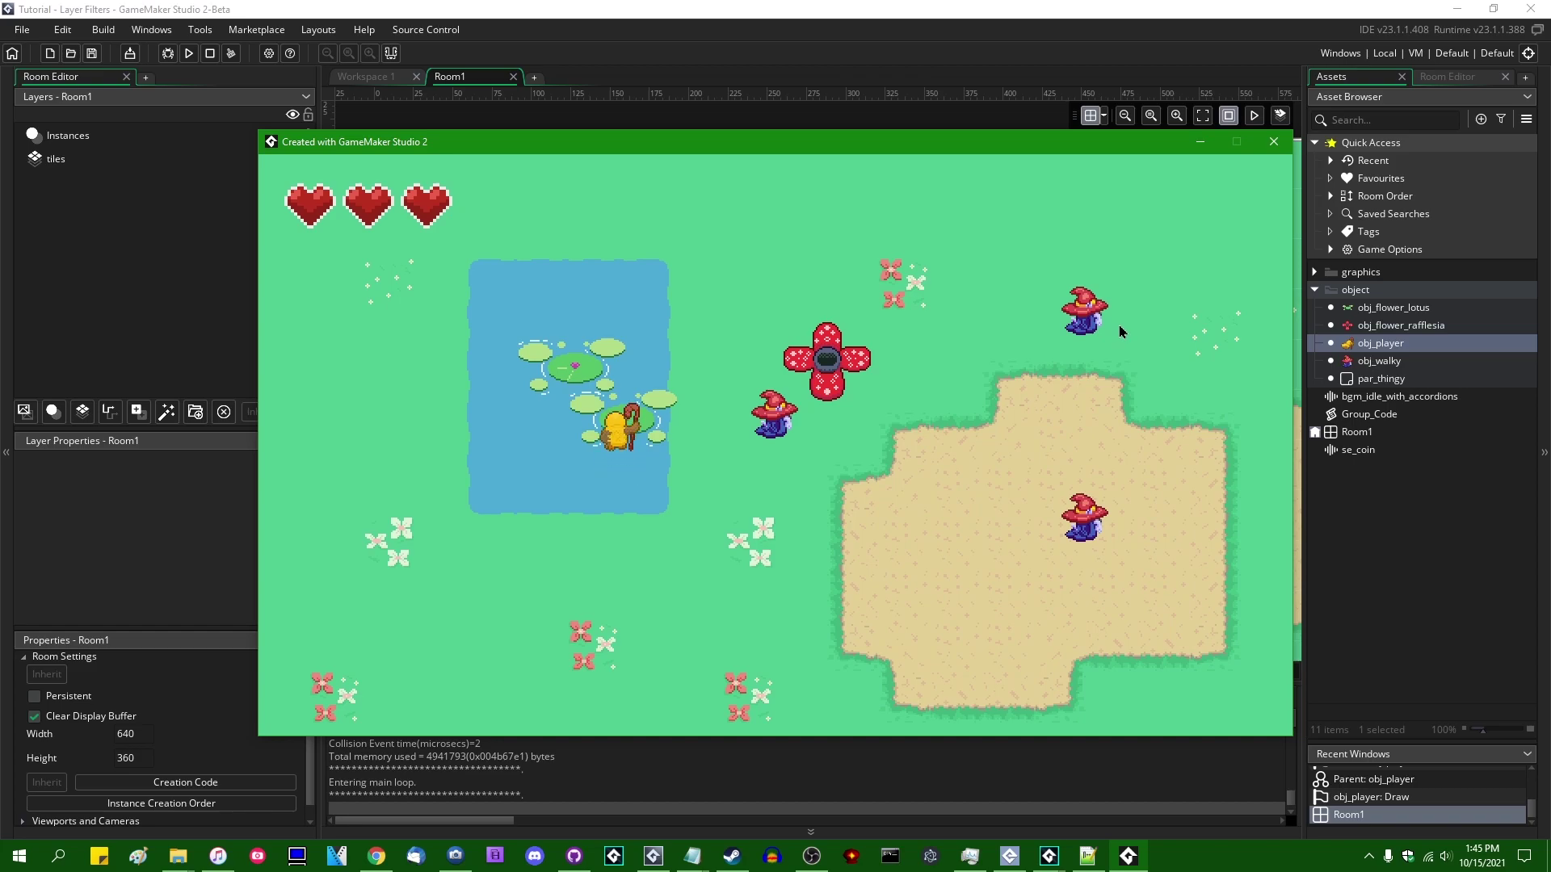
pyautogui.press('Down')
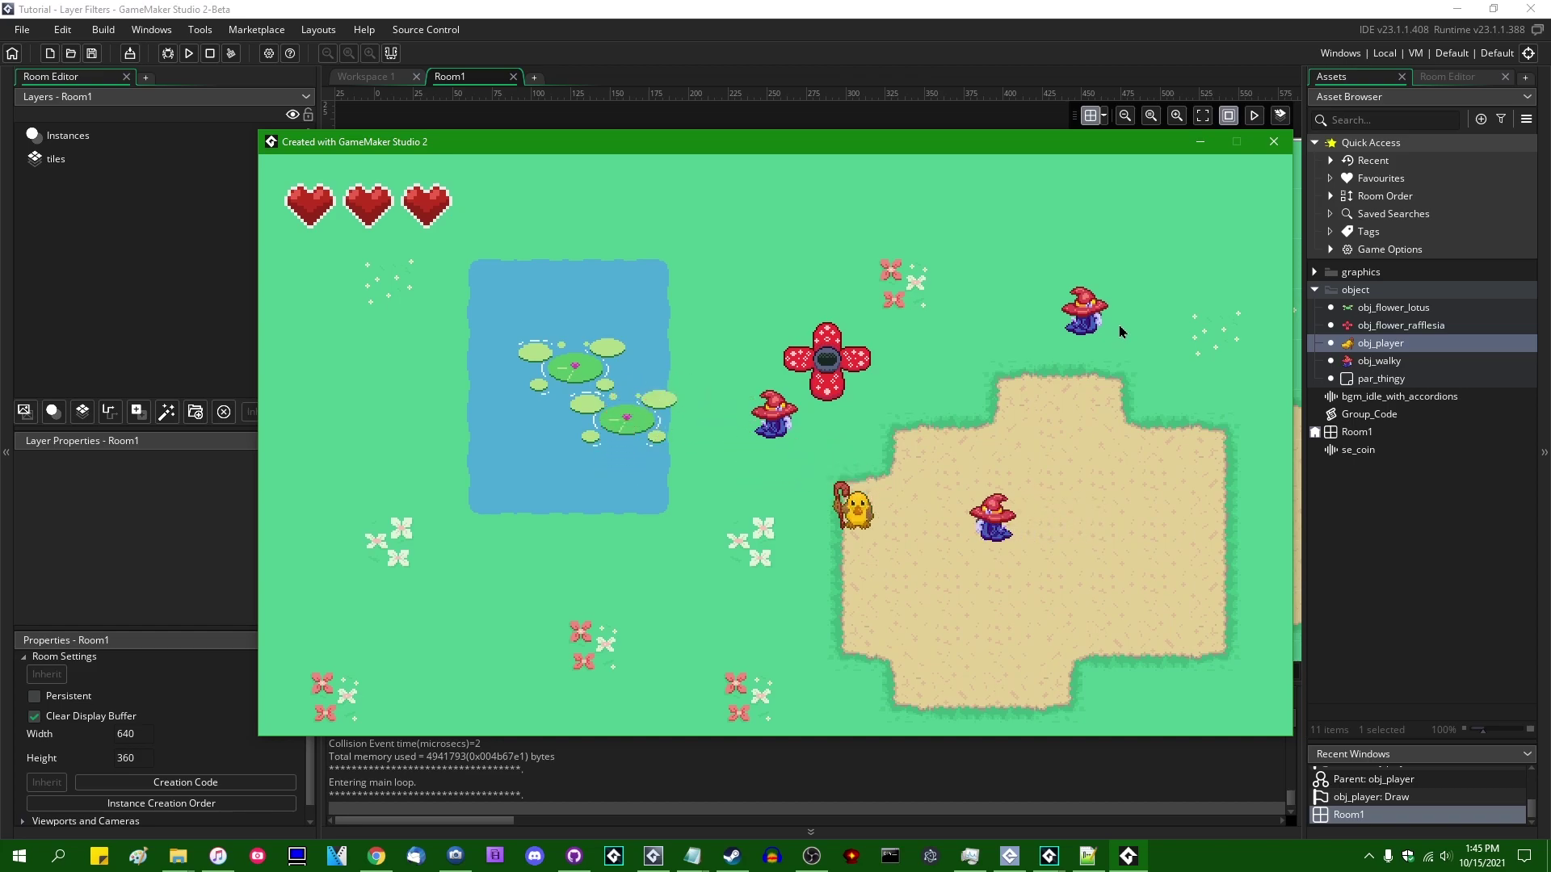
pyautogui.press('Left')
pyautogui.press('Right')
pyautogui.press('space')
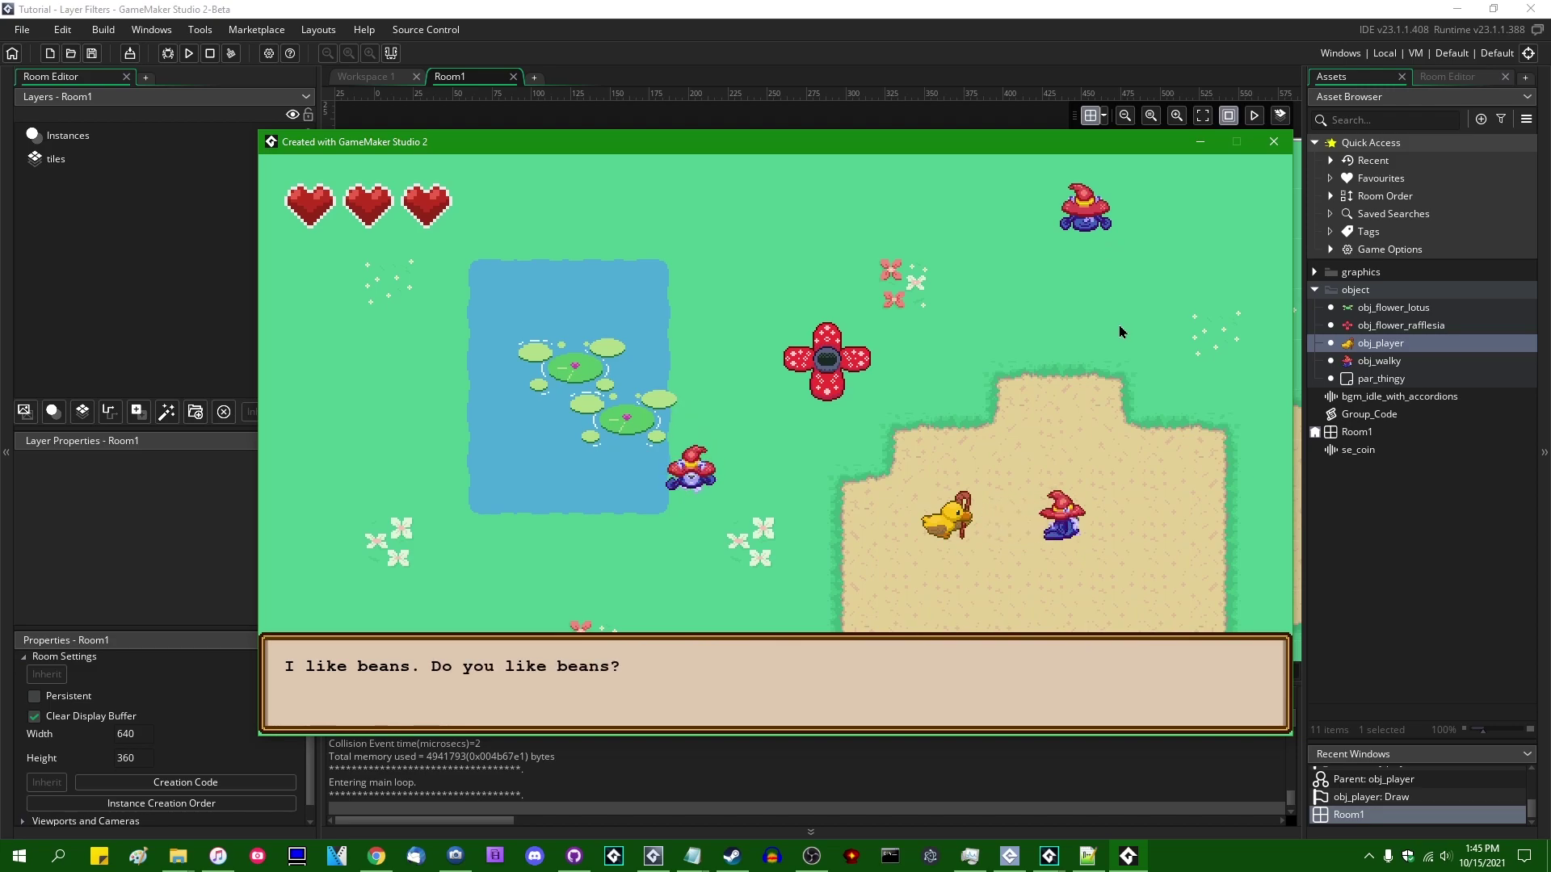
pyautogui.press('space')
pyautogui.press('Escape')
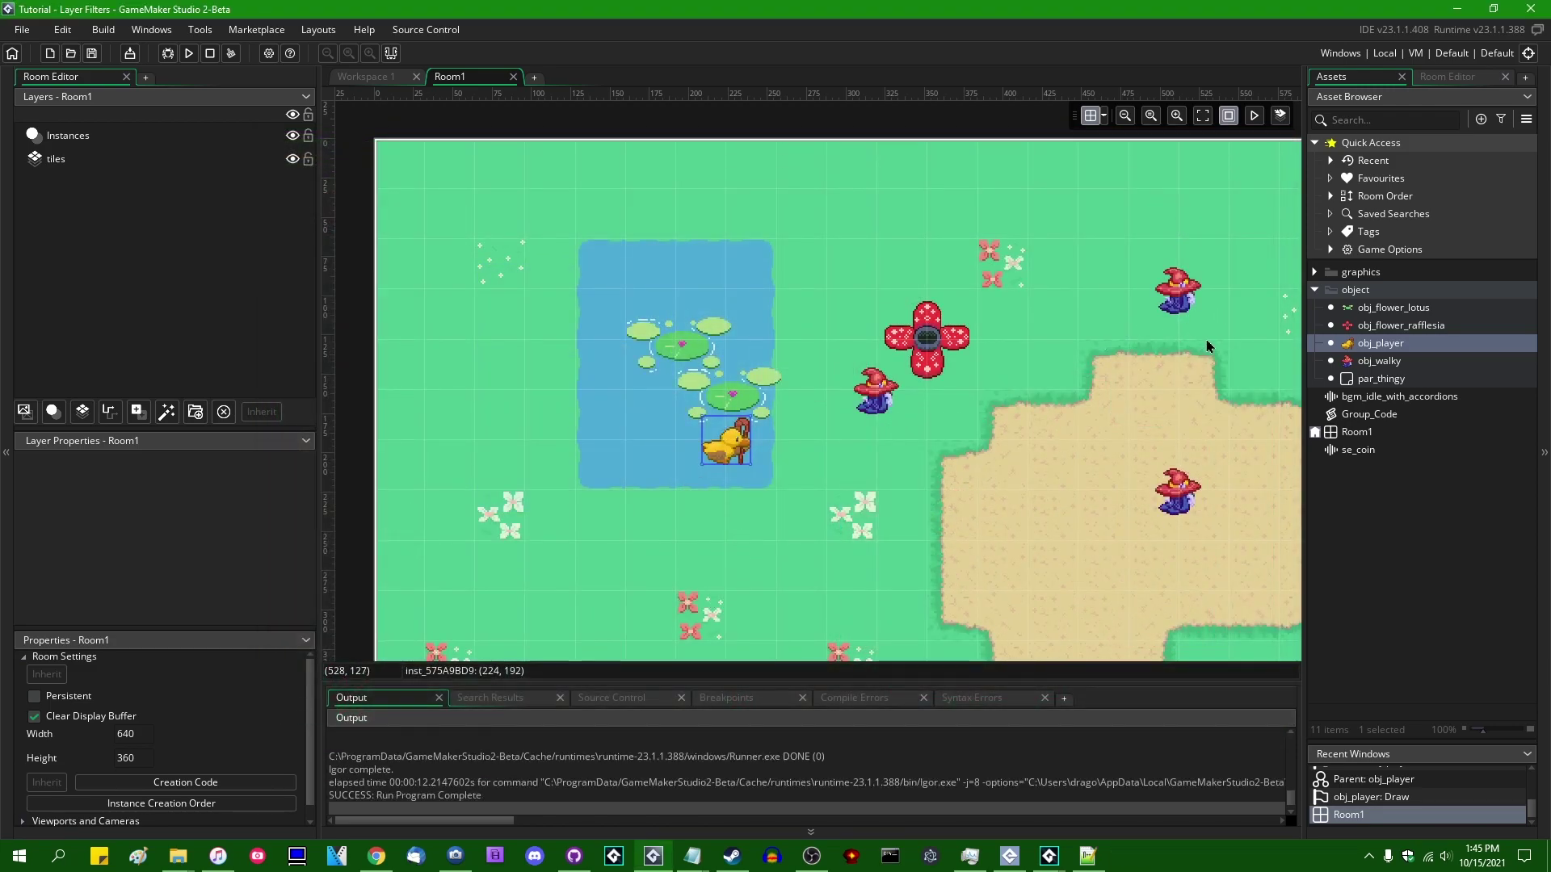
pyautogui.click(859, 390)
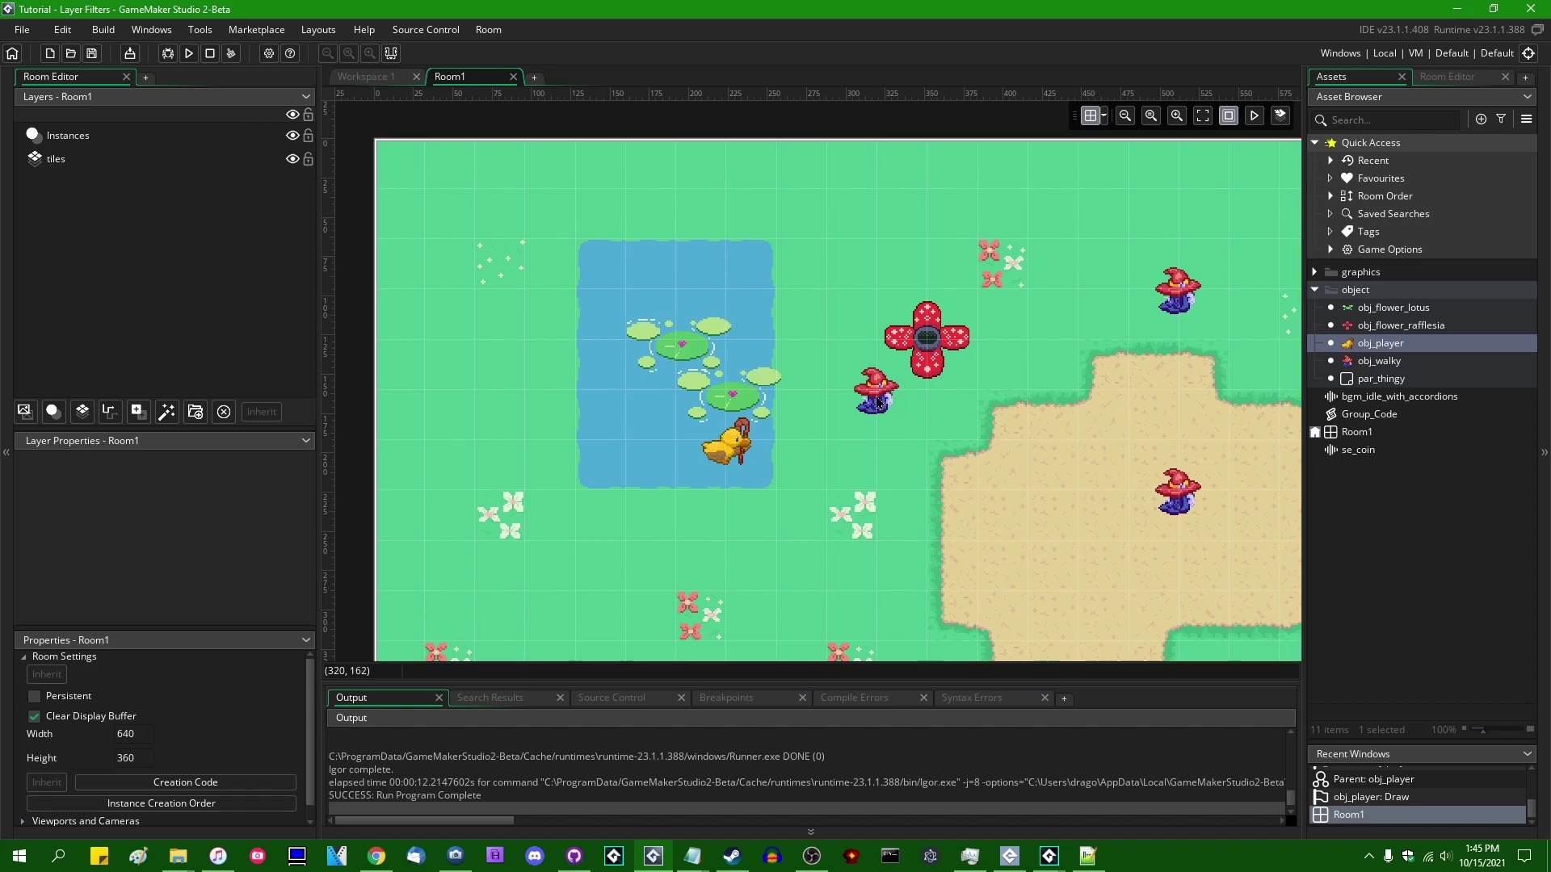
pyautogui.click(149, 147)
pyautogui.click(131, 139)
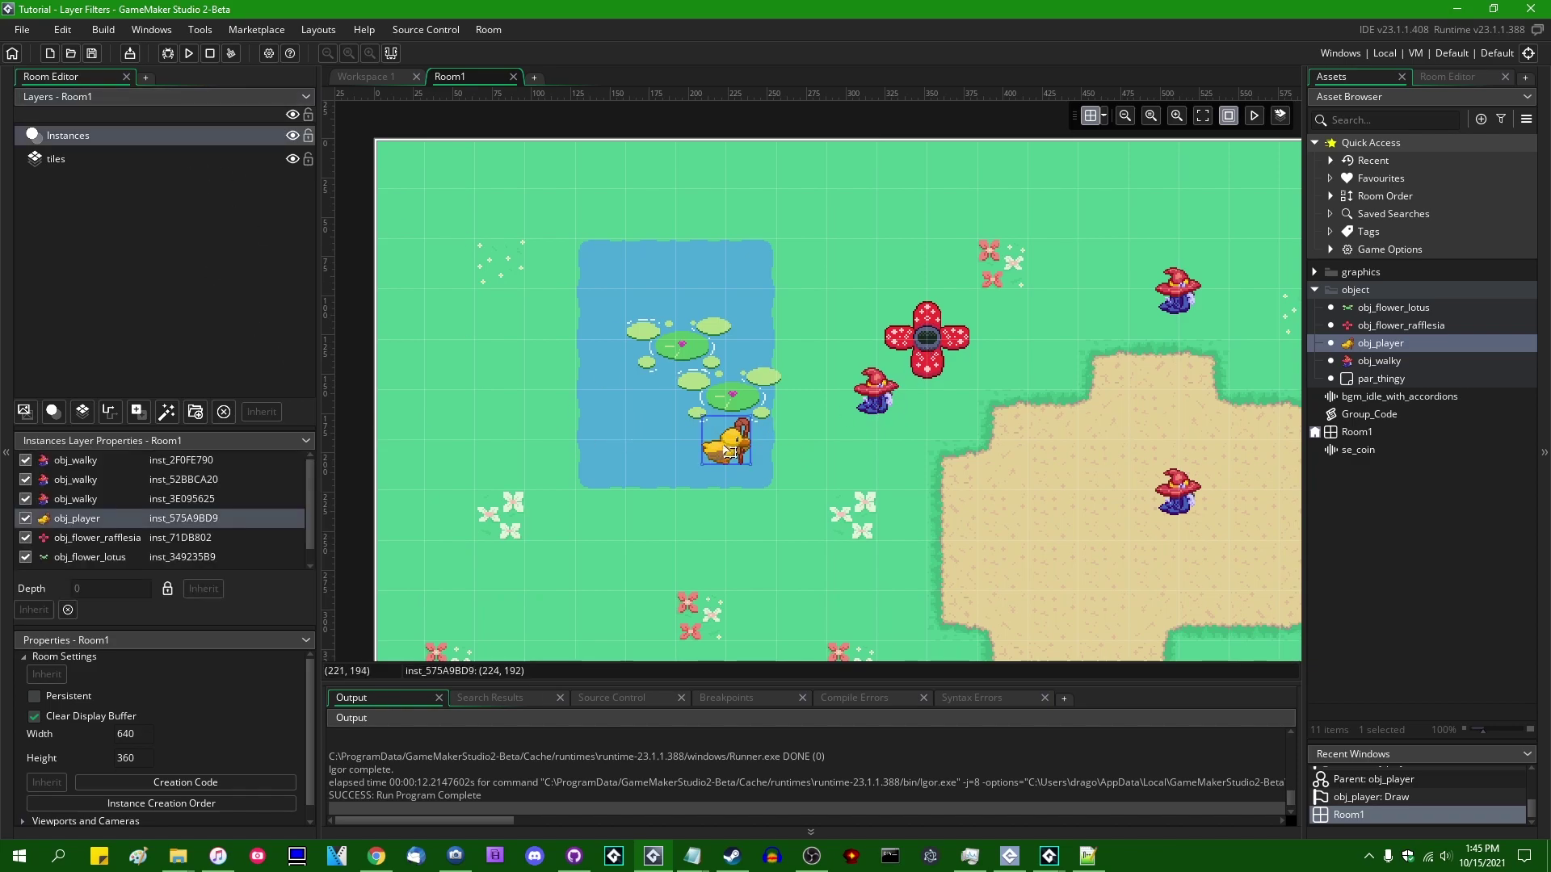
pyautogui.click(1161, 503)
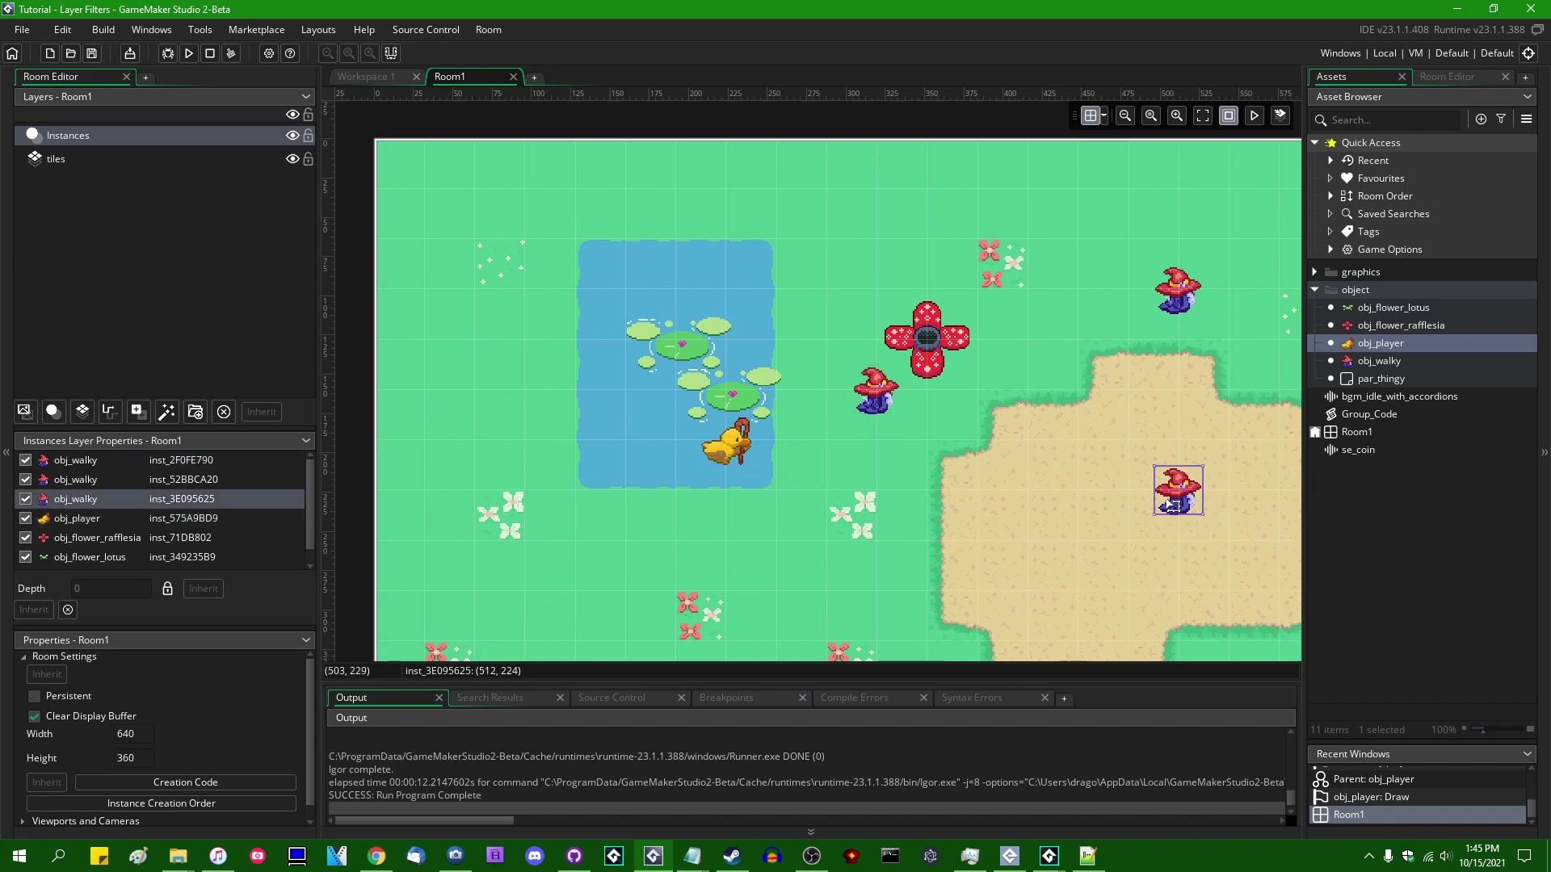
pyautogui.click(115, 166)
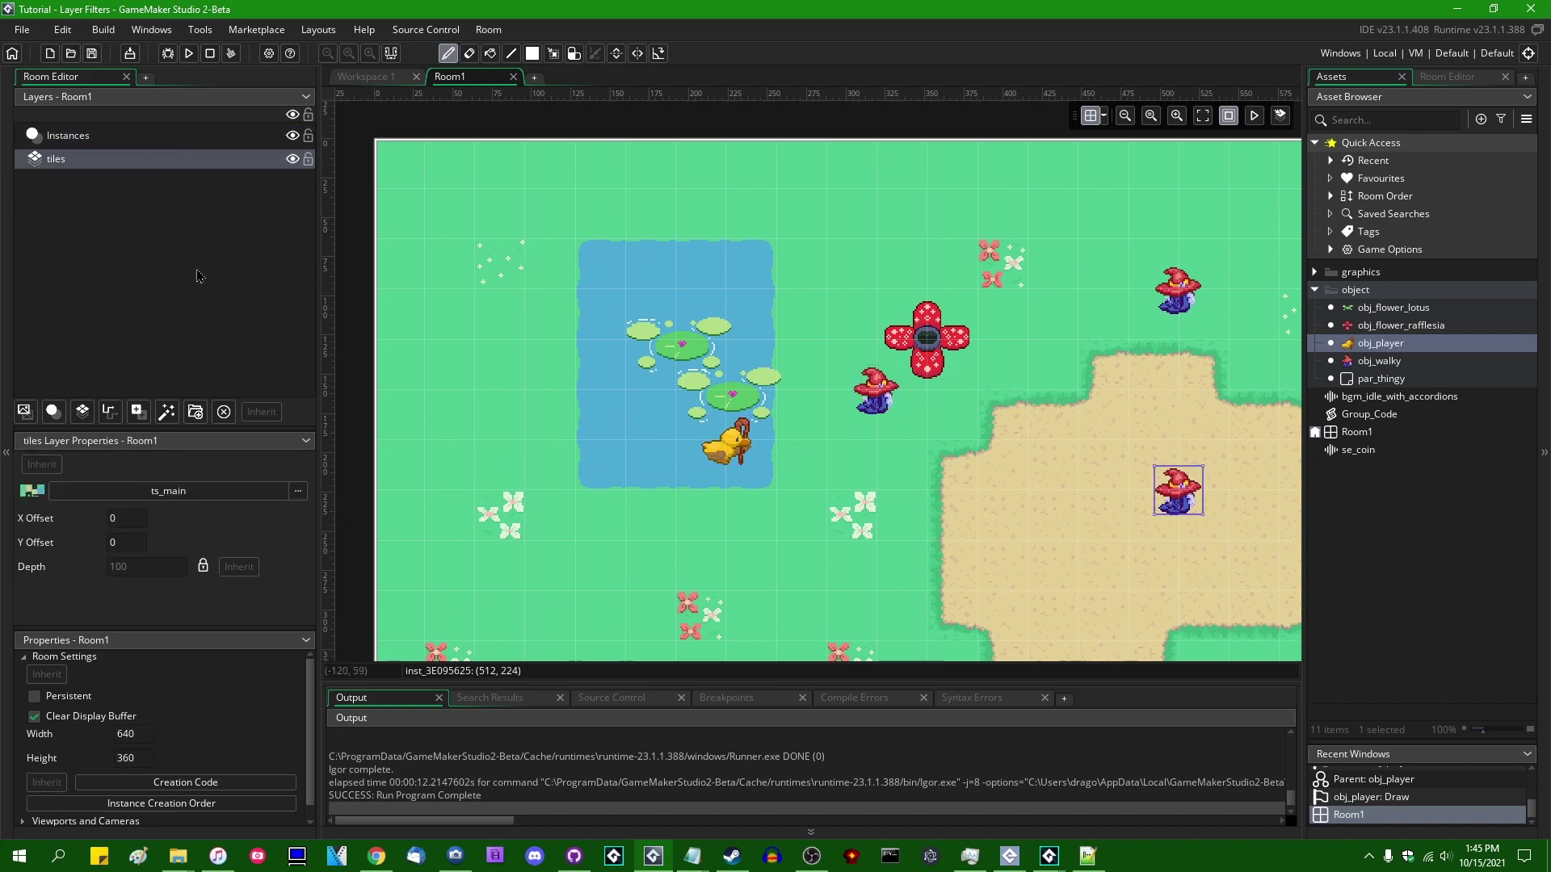
pyautogui.click(161, 135)
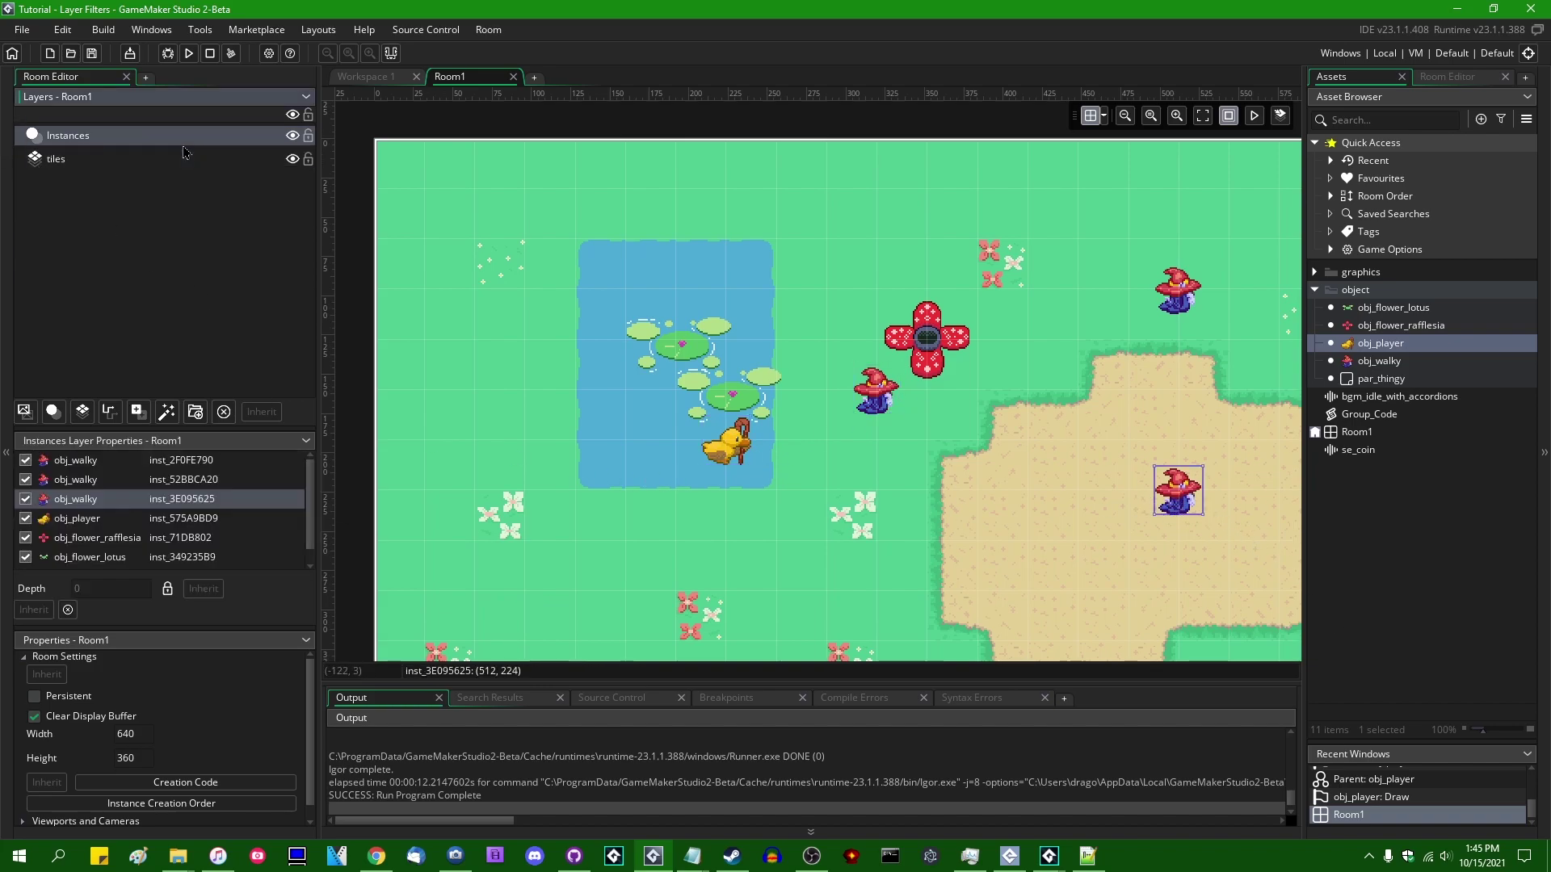
# - Add an Effect_1 filter layer to Room1 and make it a Colorize effect
pyautogui.click(166, 412)
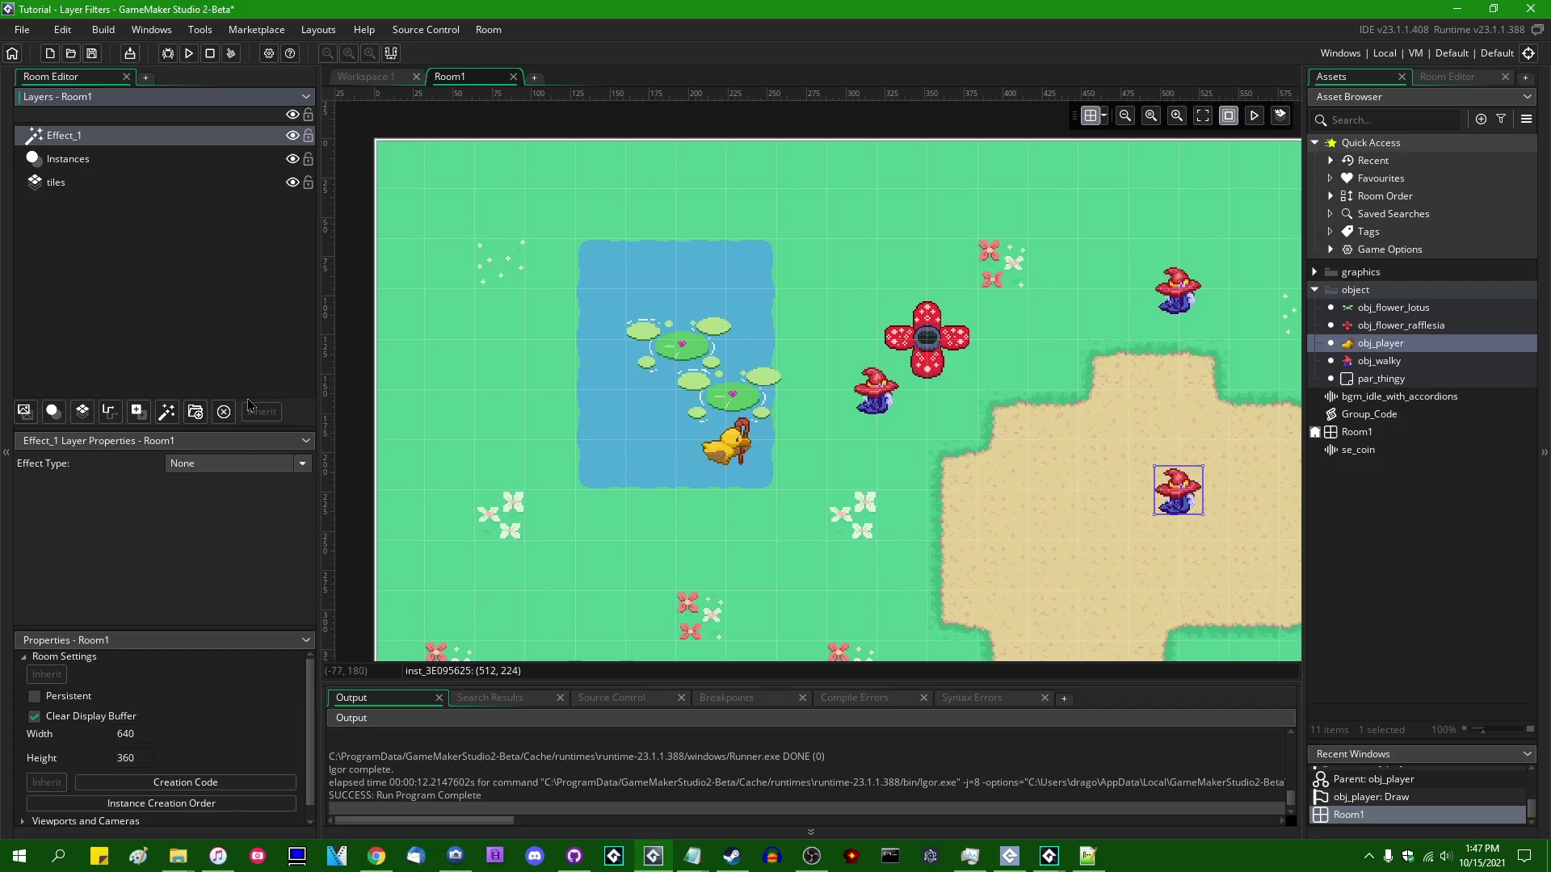
pyautogui.click(246, 466)
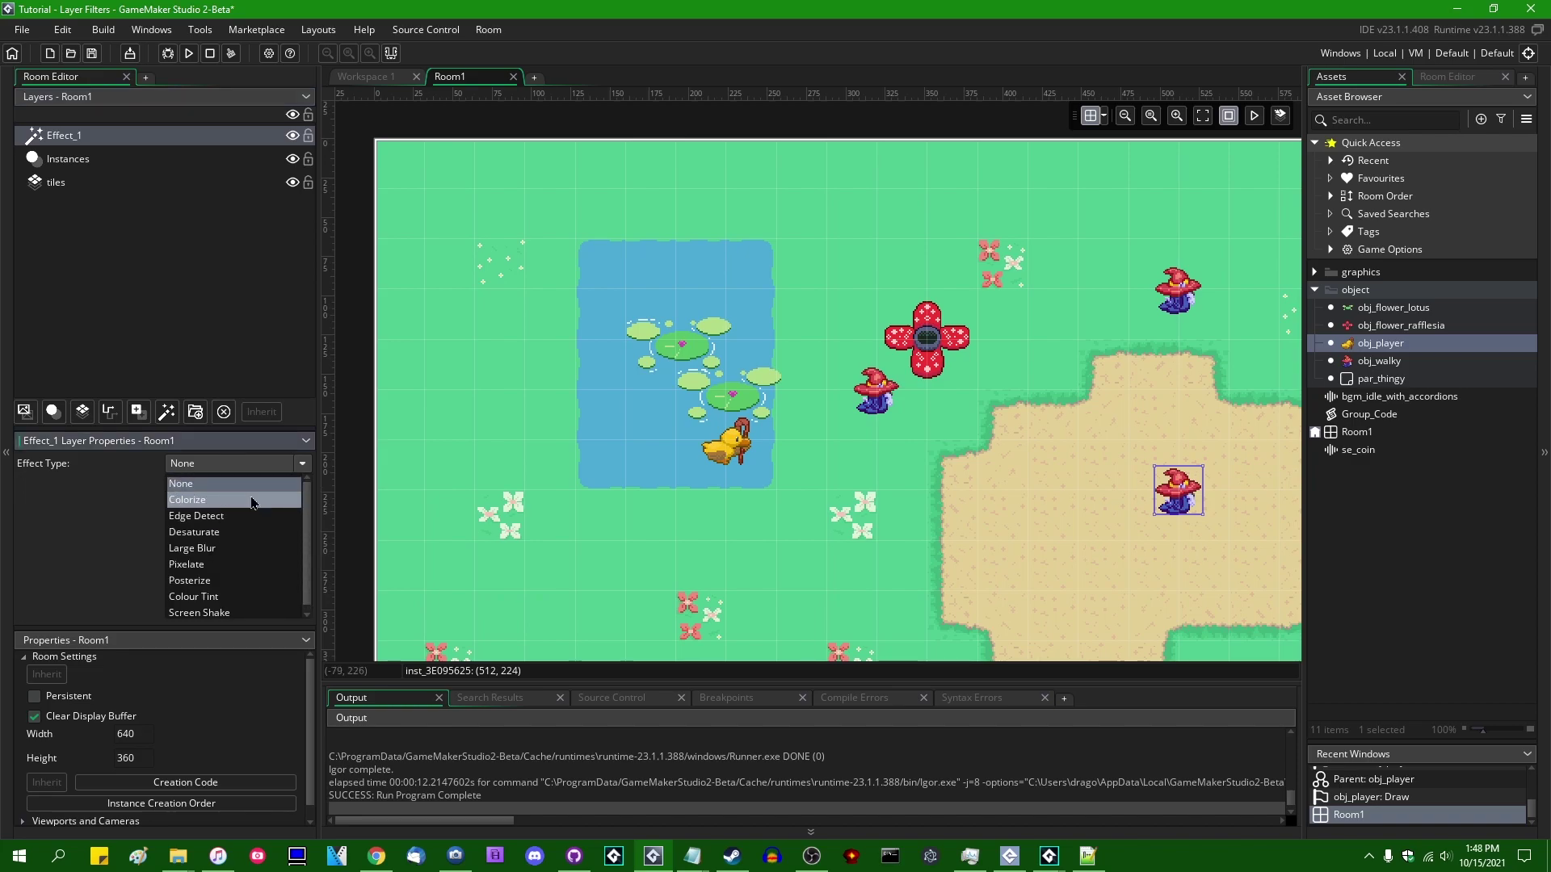
pyautogui.click(251, 501)
# - Try purple, black and white in the Colour picker, then set the Colorize tint to red
pyautogui.moveTo(699, 406)
pyautogui.mouseDown(button='middle')
pyautogui.moveTo(744, 422)
pyautogui.moveTo(716, 383)
pyautogui.mouseUp(button='middle')
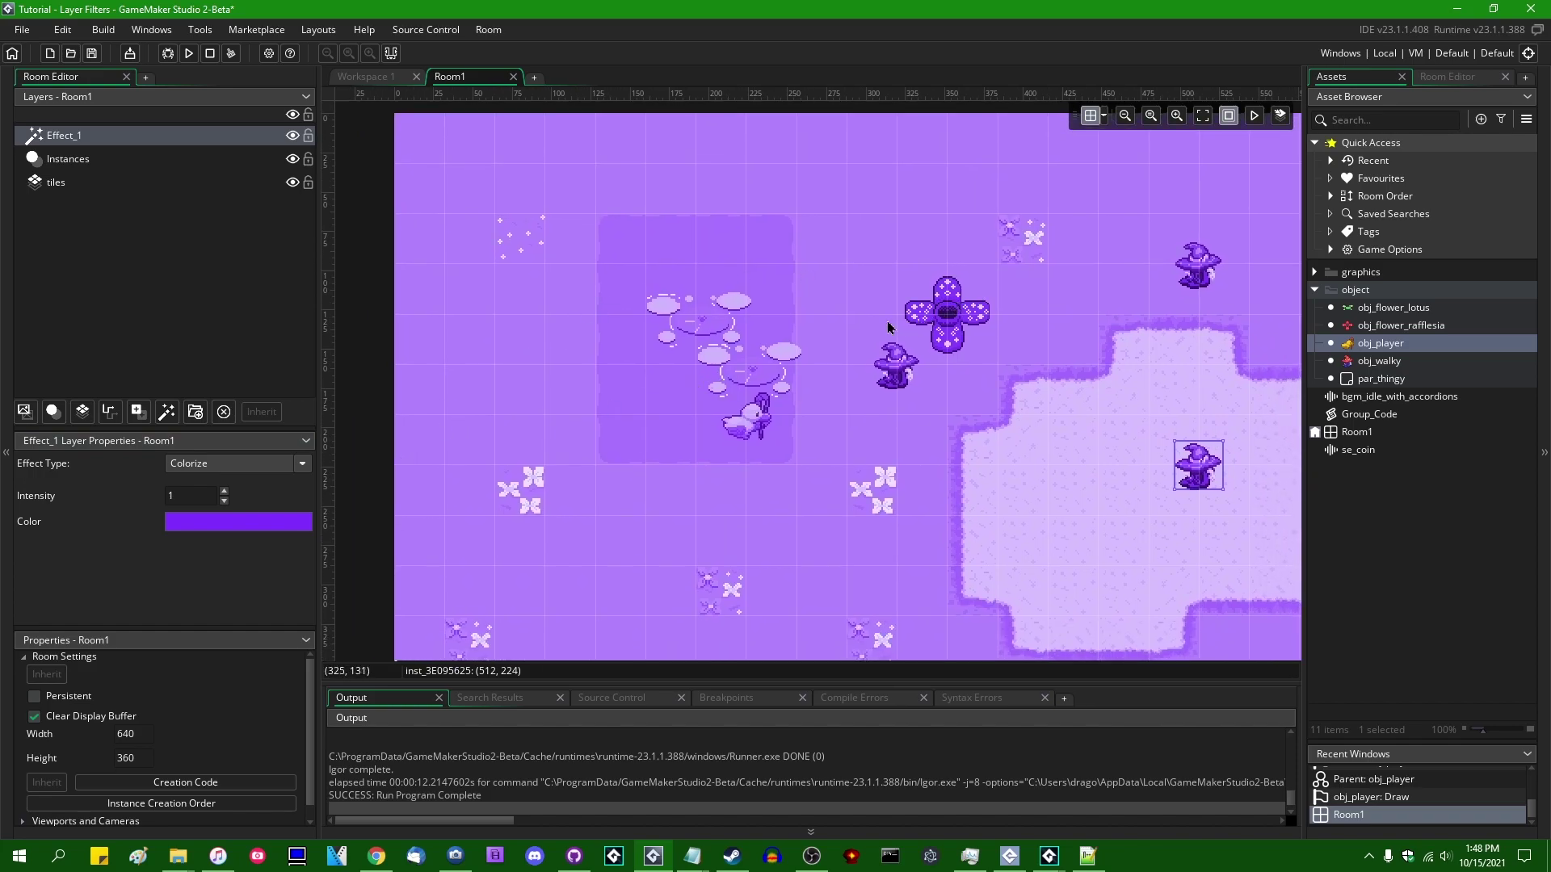
pyautogui.moveTo(744, 315); pyautogui.dragTo(766, 340, button='middle')
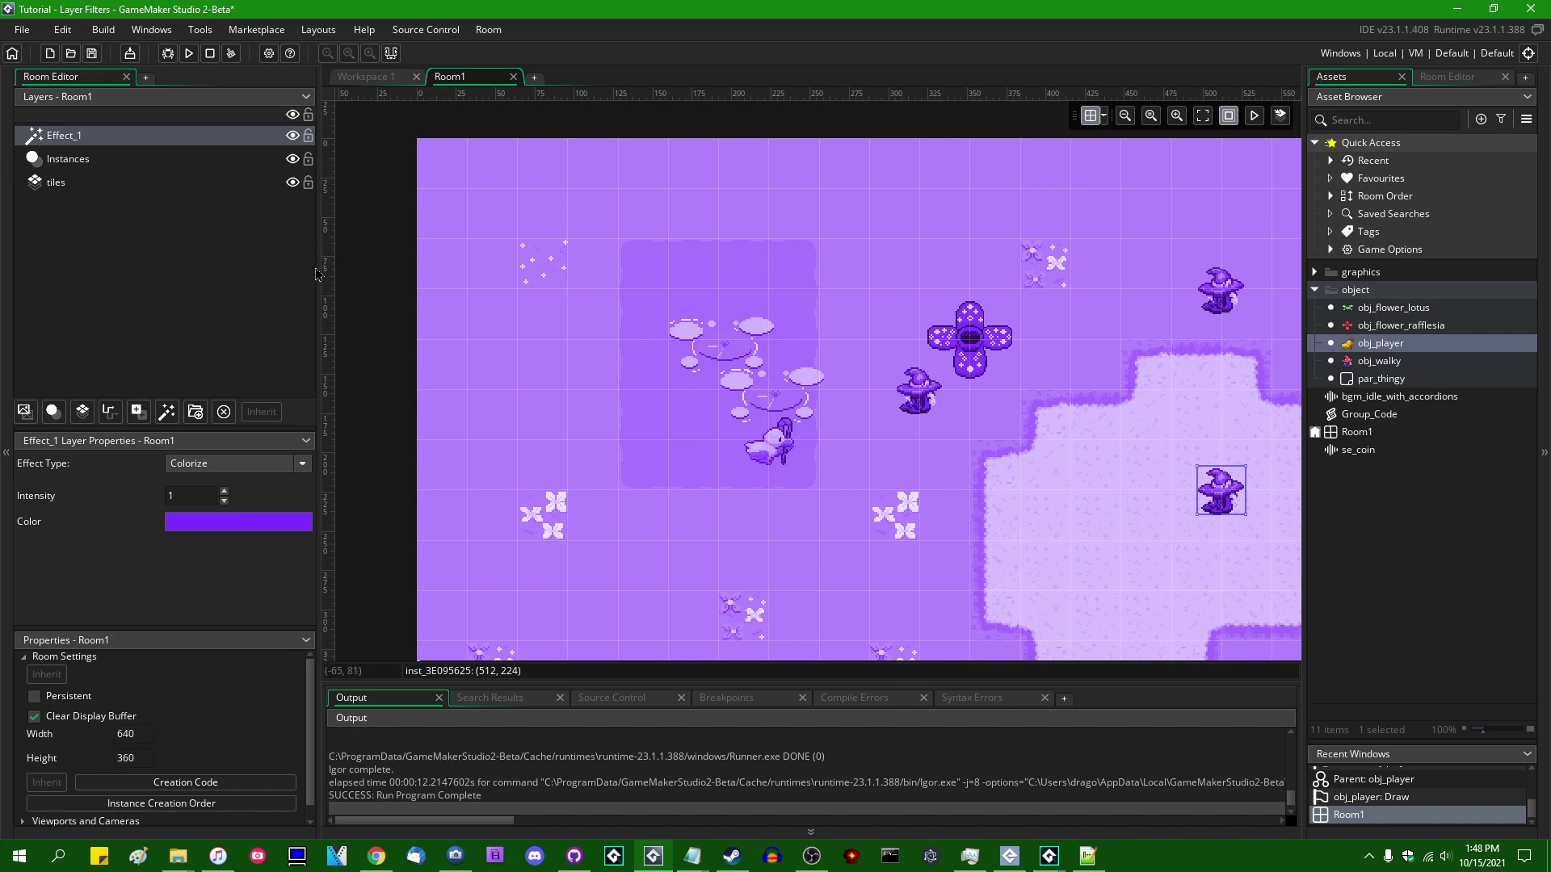
pyautogui.click(232, 523)
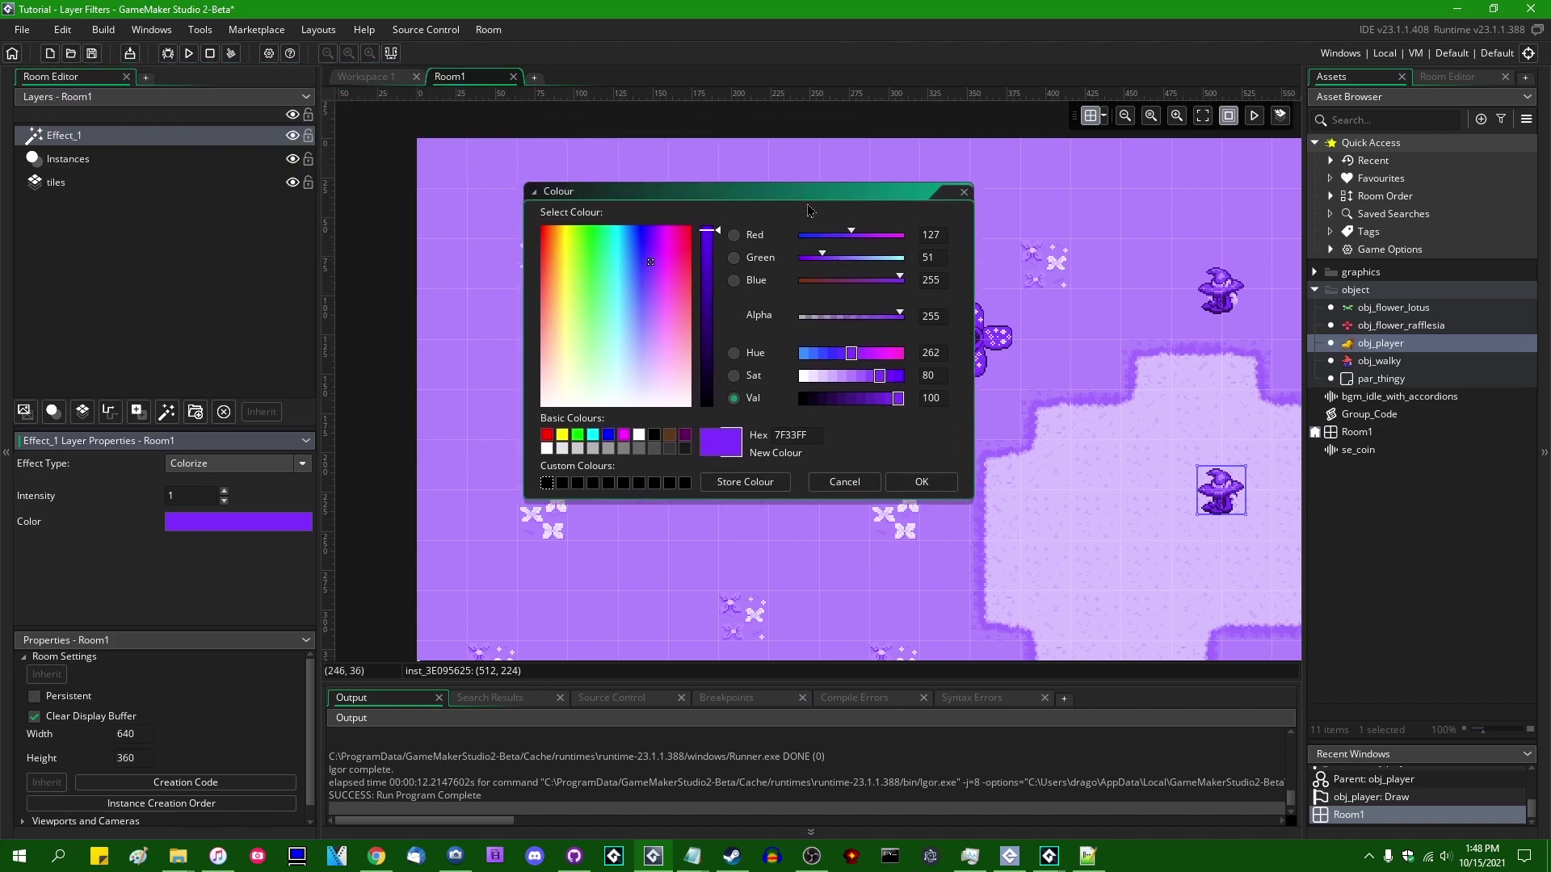
pyautogui.moveTo(666, 265); pyautogui.dragTo(870, 298)
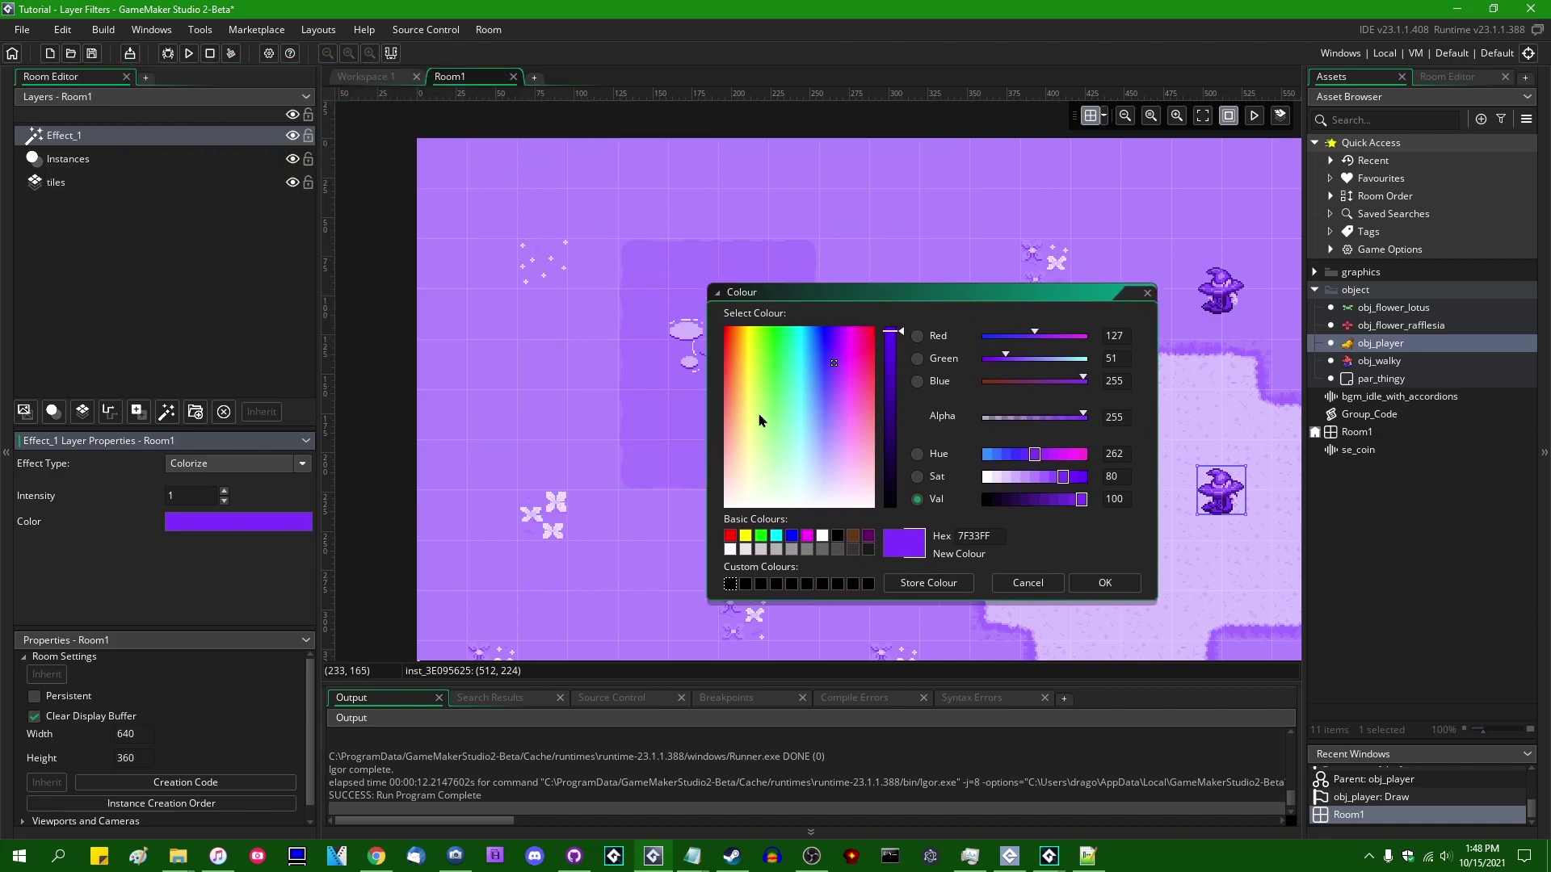
pyautogui.moveTo(780, 380); pyautogui.dragTo(630, 647)
pyautogui.moveTo(892, 336); pyautogui.dragTo(897, 470)
pyautogui.moveTo(887, 302); pyautogui.dragTo(1051, 234)
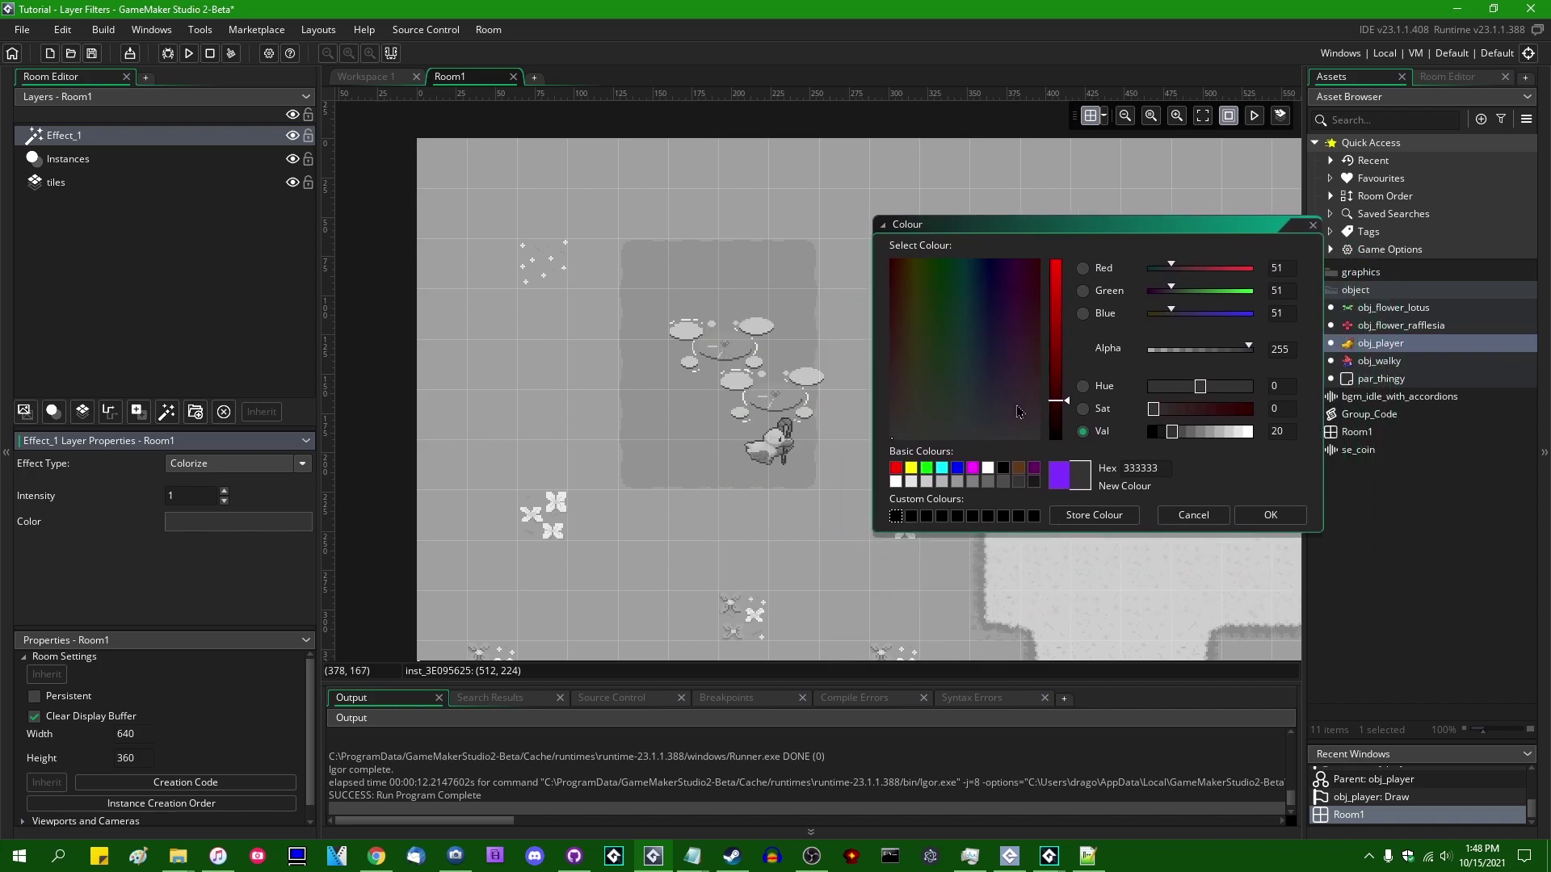
pyautogui.moveTo(1053, 402); pyautogui.dragTo(1056, 263)
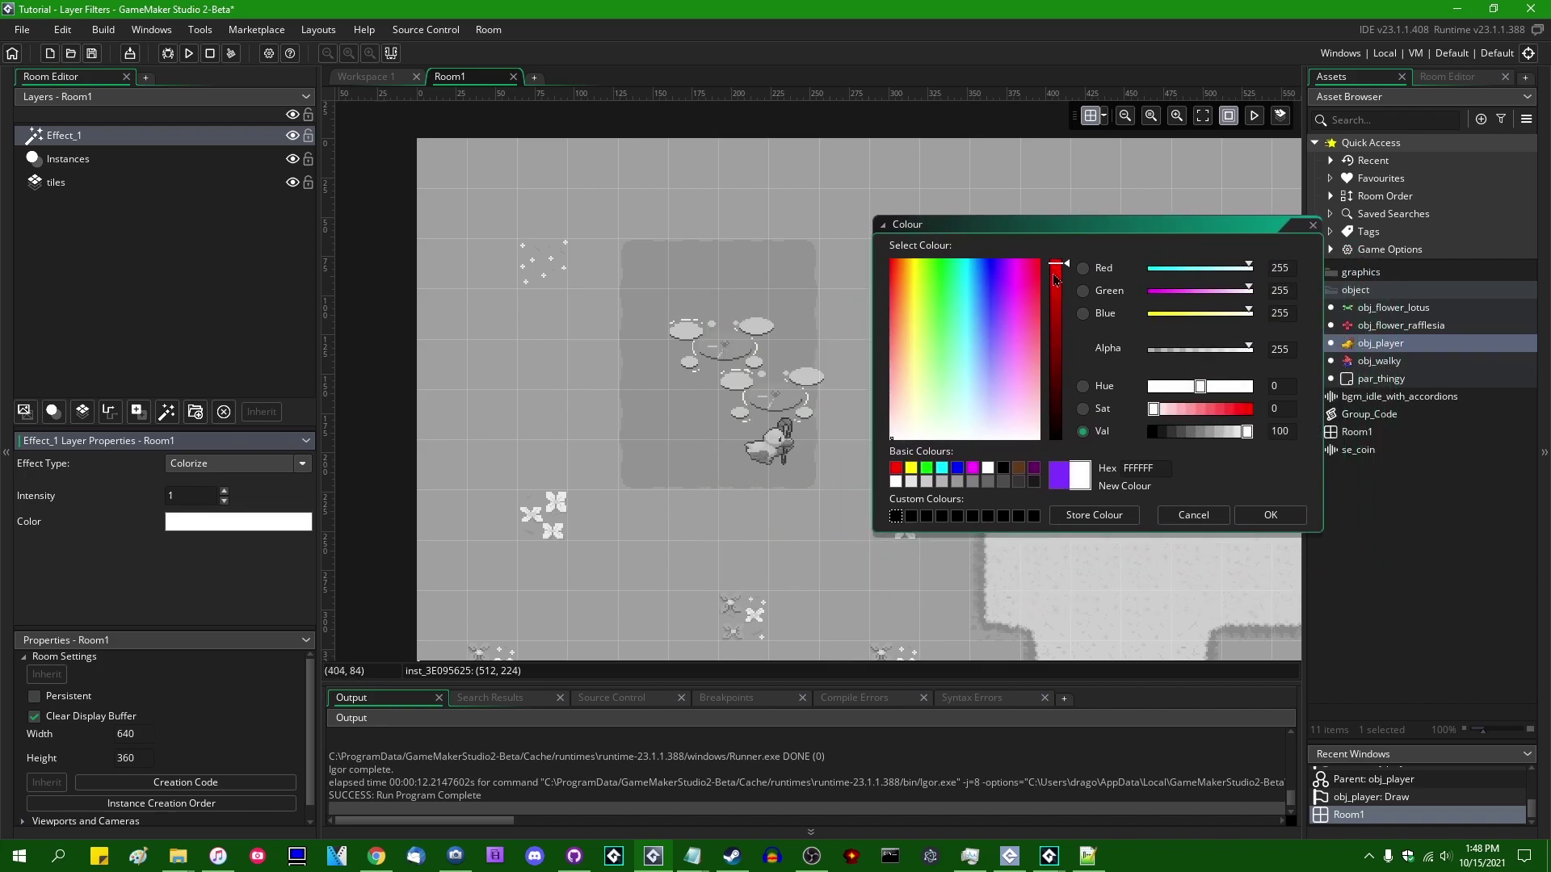
pyautogui.click(895, 467)
pyautogui.click(1312, 225)
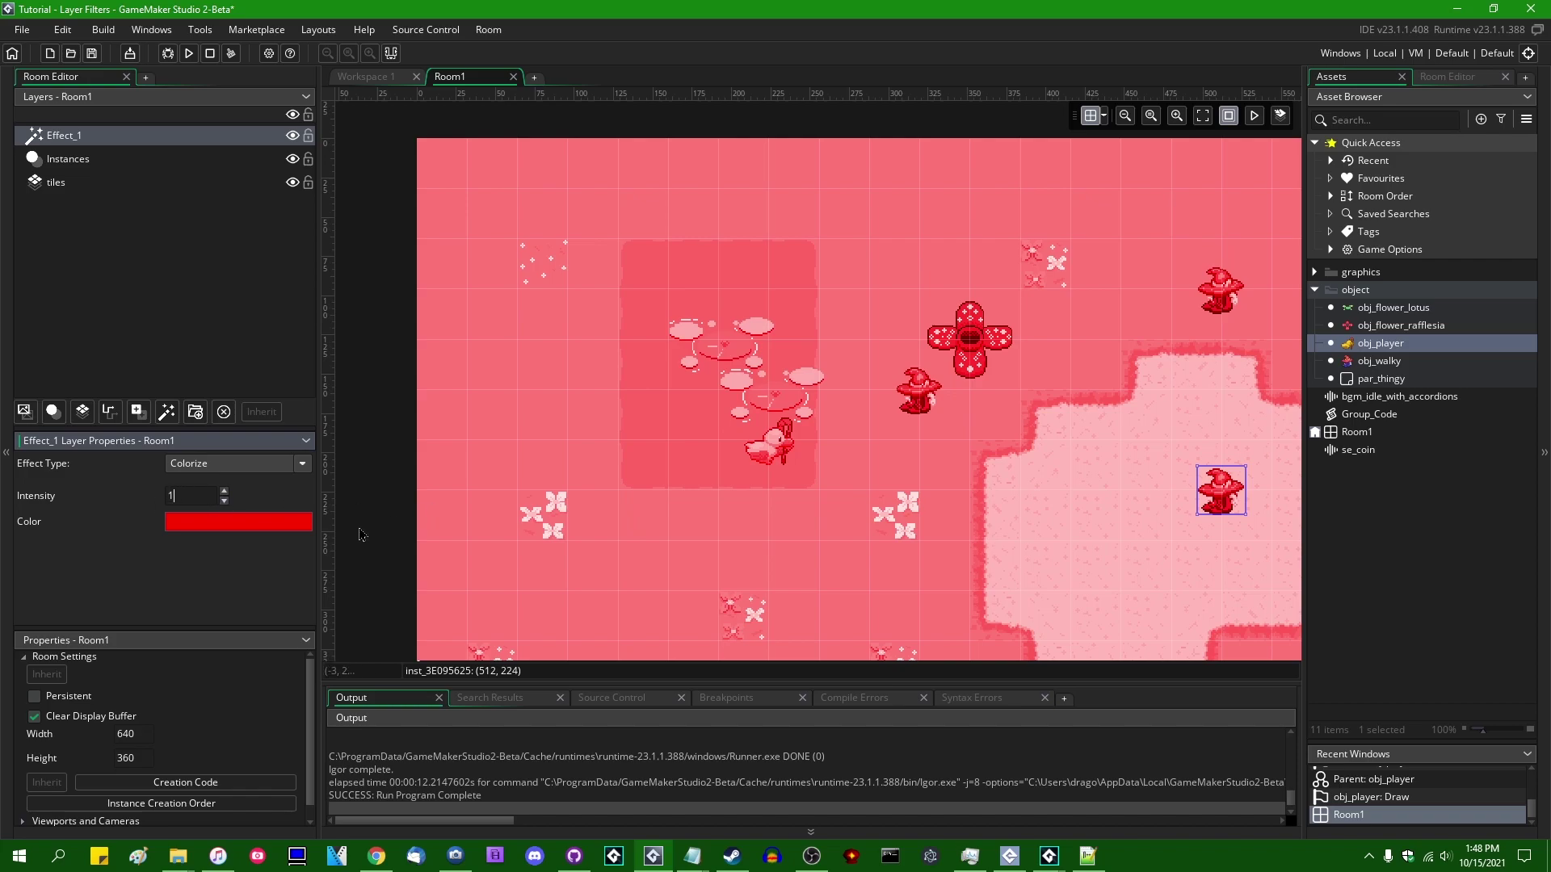
# - Try Colorize Intensity 0 and 0.5, then restore 1 and pan to compare the red tint
pyautogui.click(224, 500)
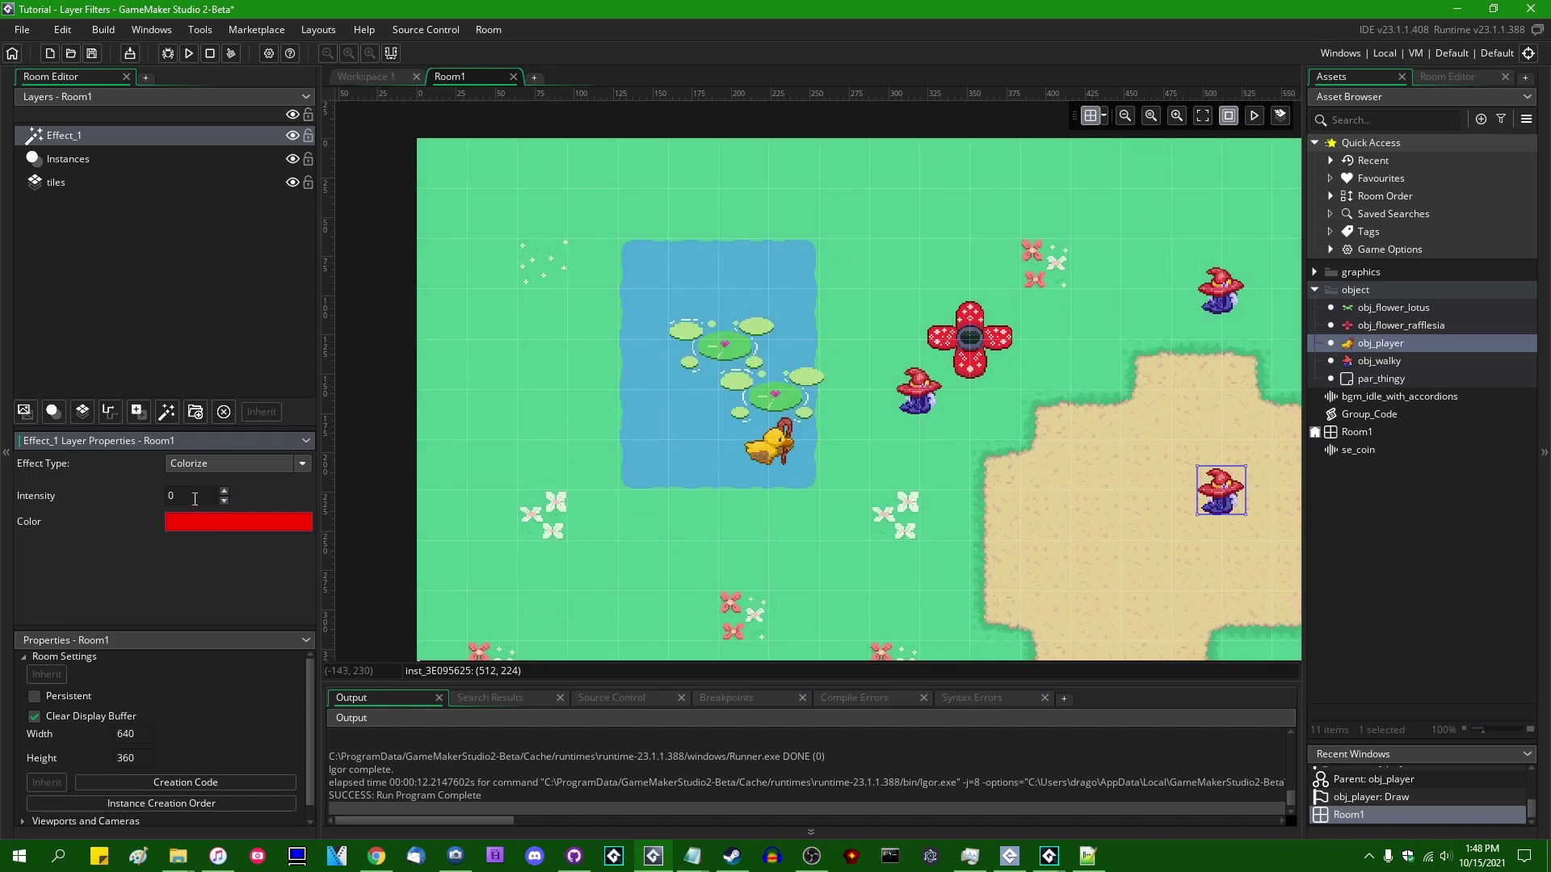
pyautogui.scroll(-2, 964, 429)
pyautogui.scroll(2, 820, 350)
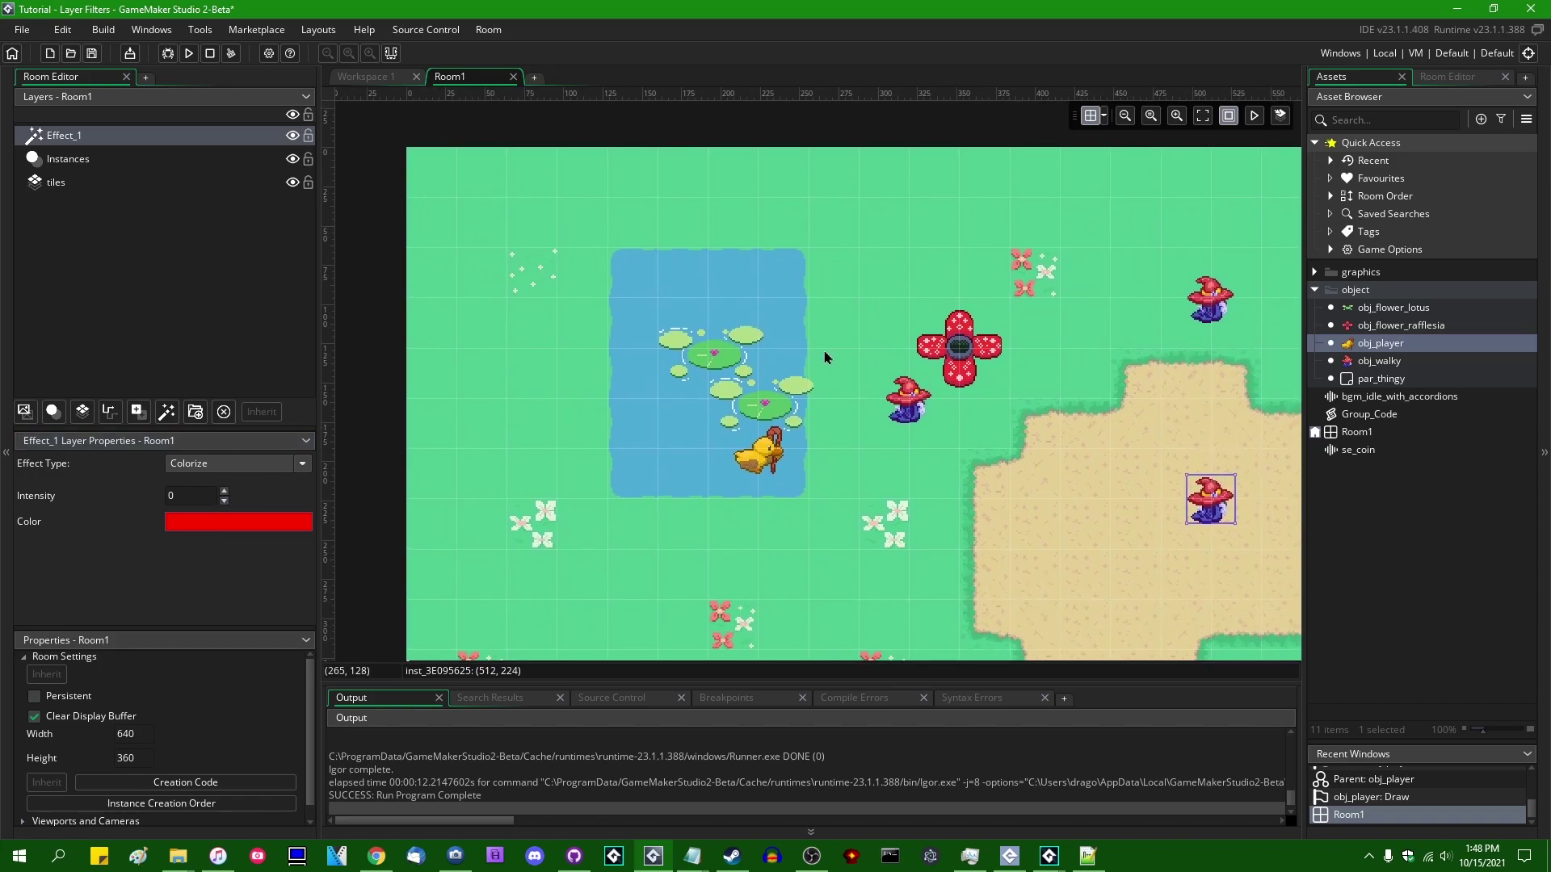
pyautogui.click(206, 494)
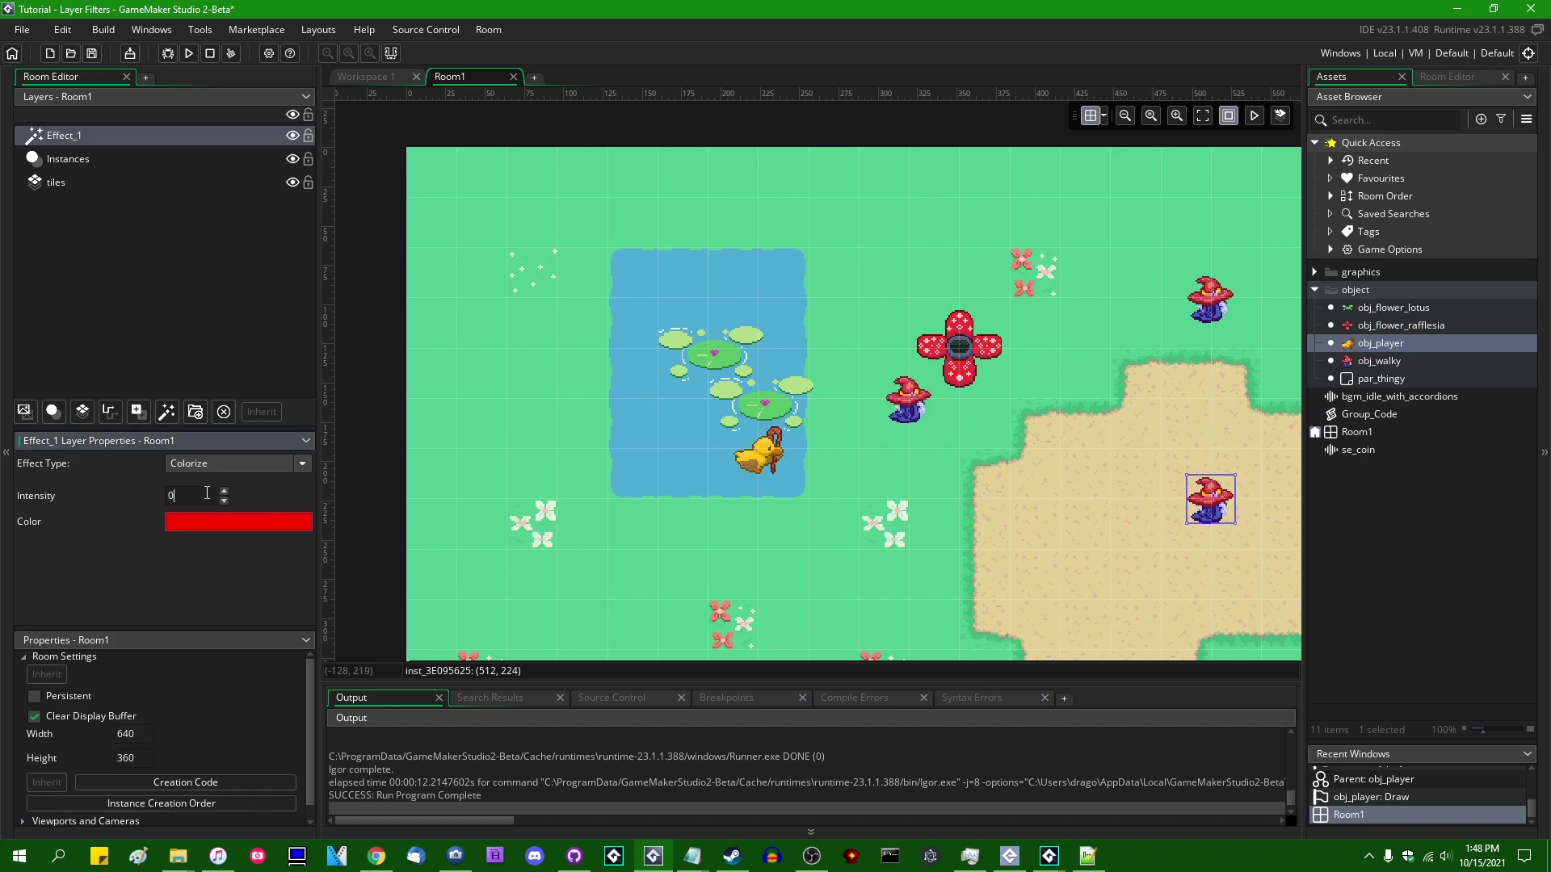
pyautogui.write('.5')
pyautogui.press('Return')
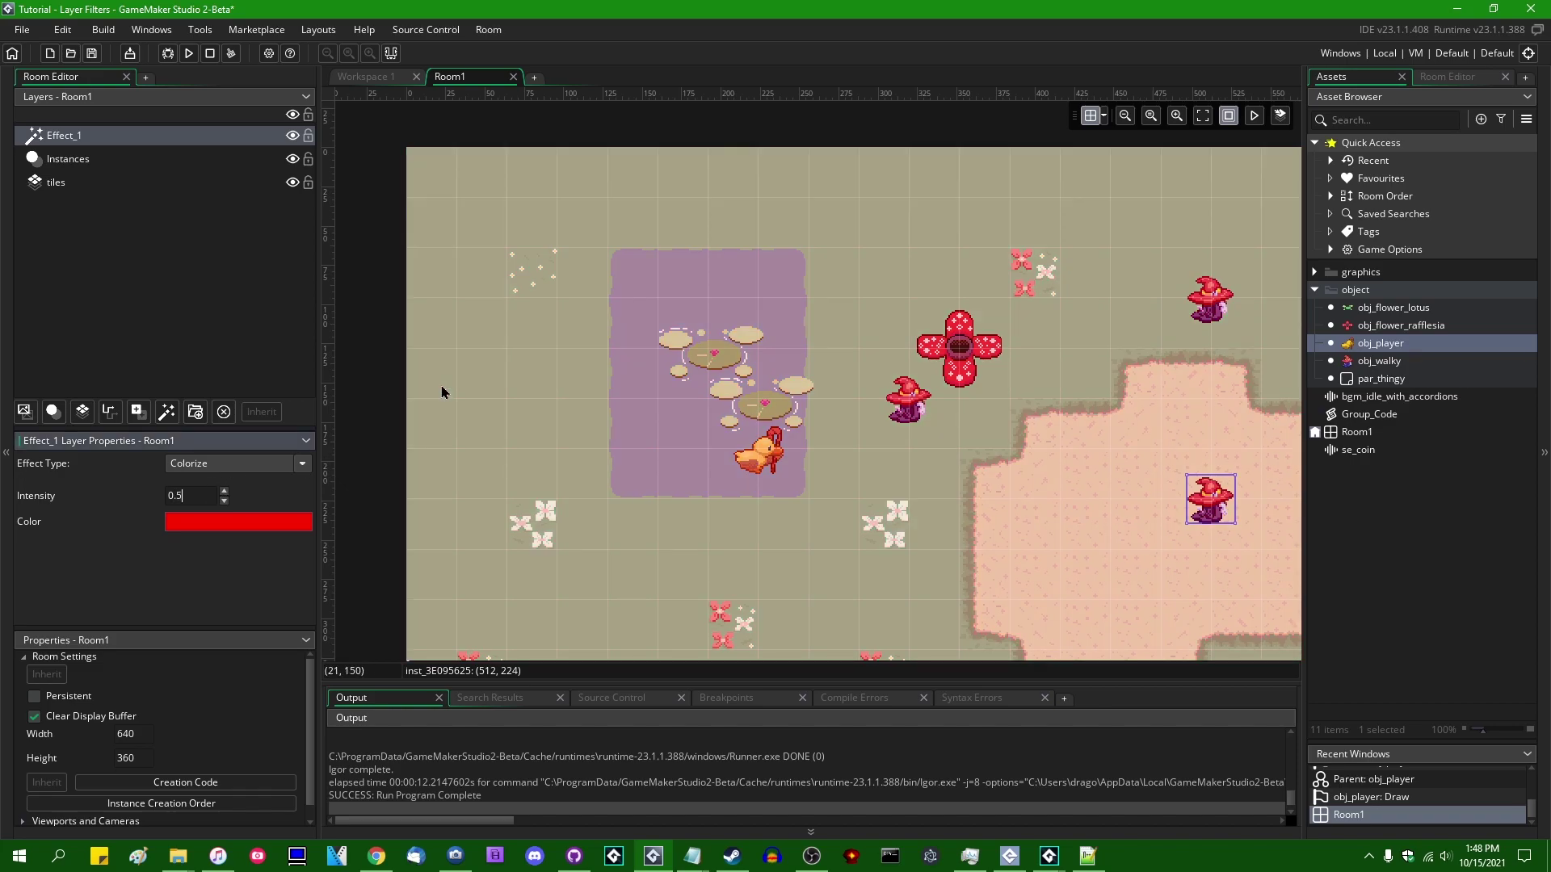
pyautogui.hotkey('ctrl', 'a')
pyautogui.write('1')
pyautogui.press('Return')
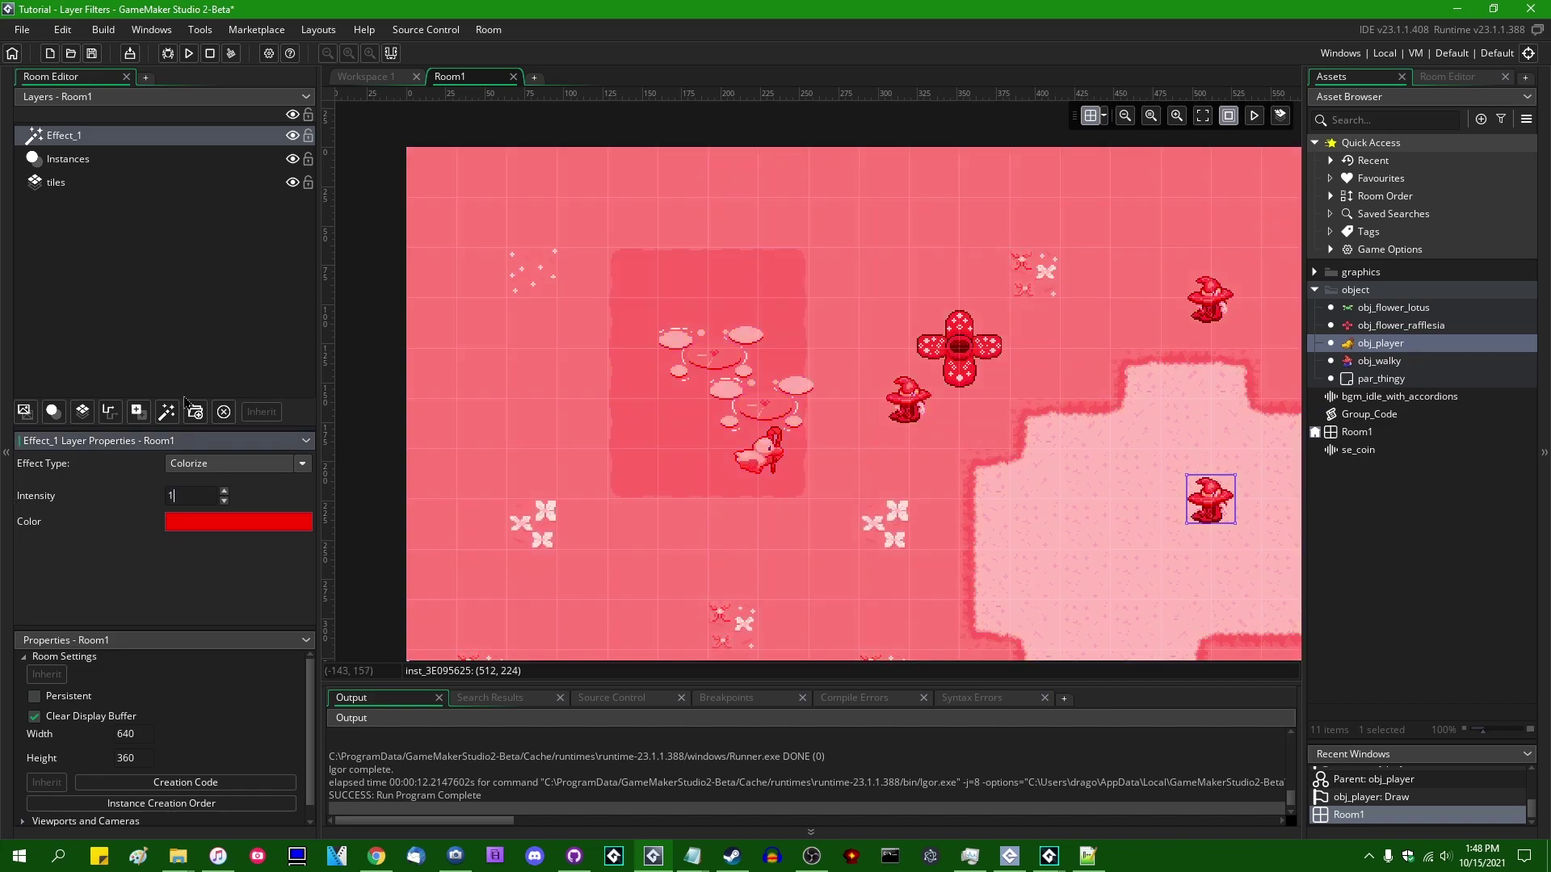
pyautogui.moveTo(1042, 456); pyautogui.dragTo(985, 469, button='middle')
pyautogui.moveTo(683, 428); pyautogui.dragTo(730, 434, button='middle')
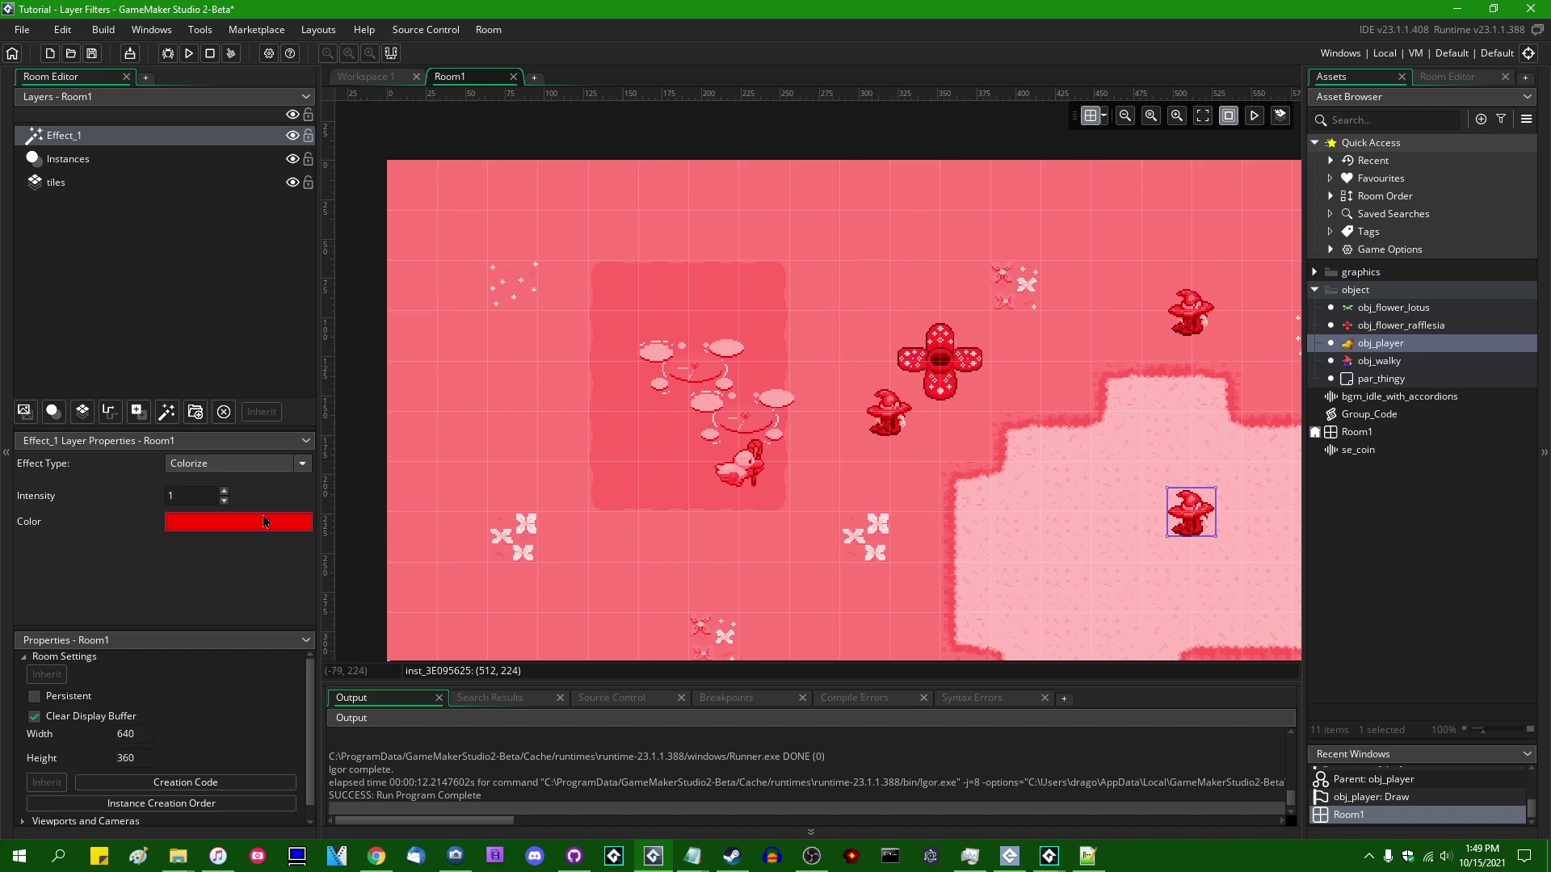
pyautogui.moveTo(627, 398); pyautogui.dragTo(889, 400, button='middle')
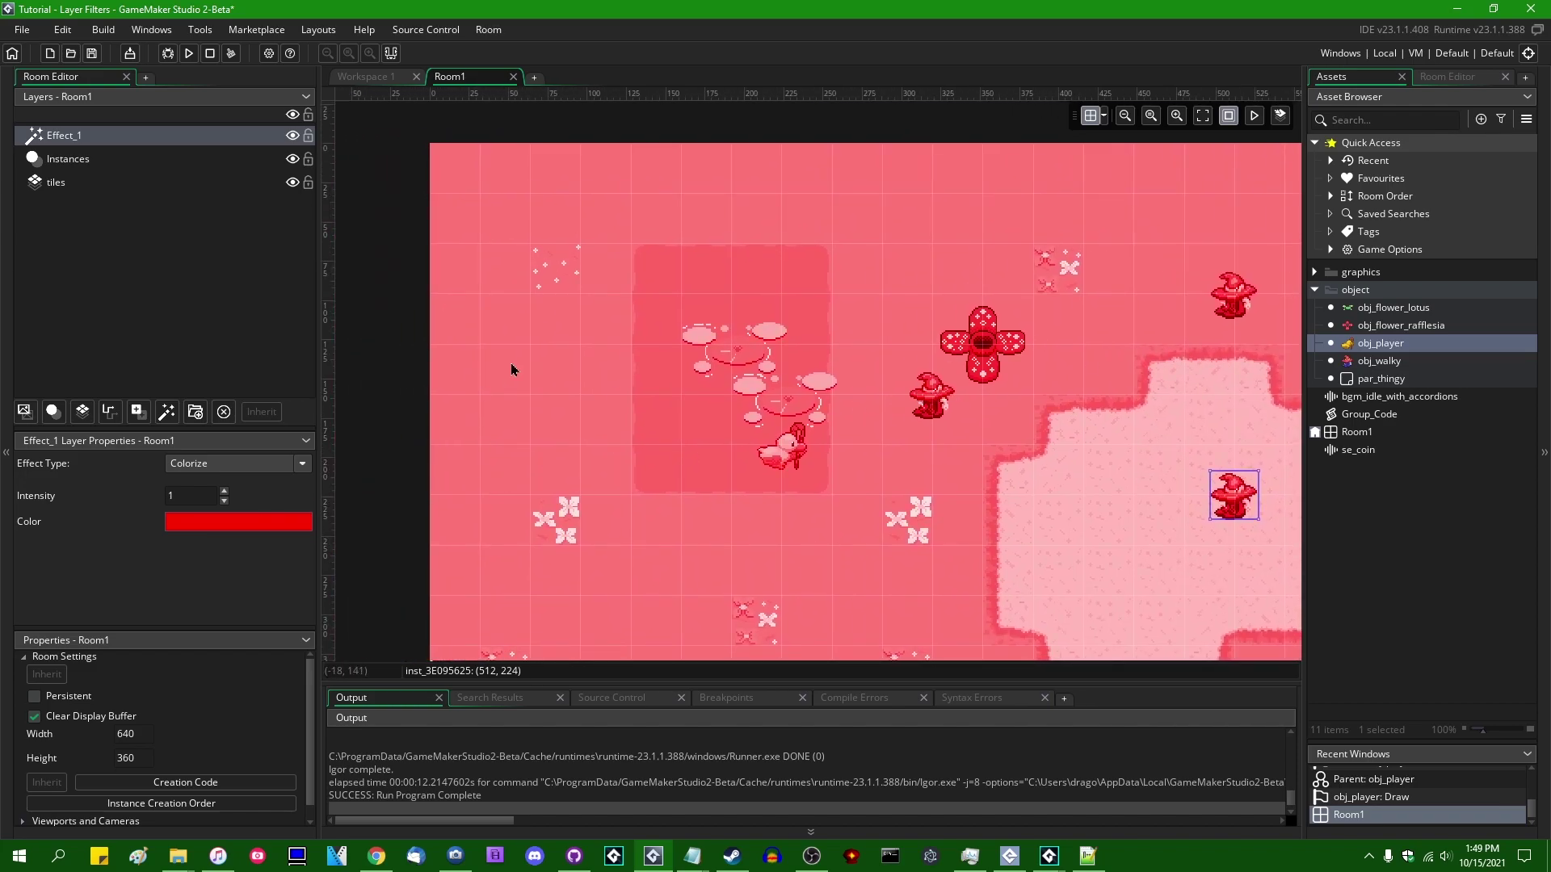
# - Change the Colorize tint to brown 9B591B, testing alpha 0 before restoring it to 255
pyautogui.click(245, 522)
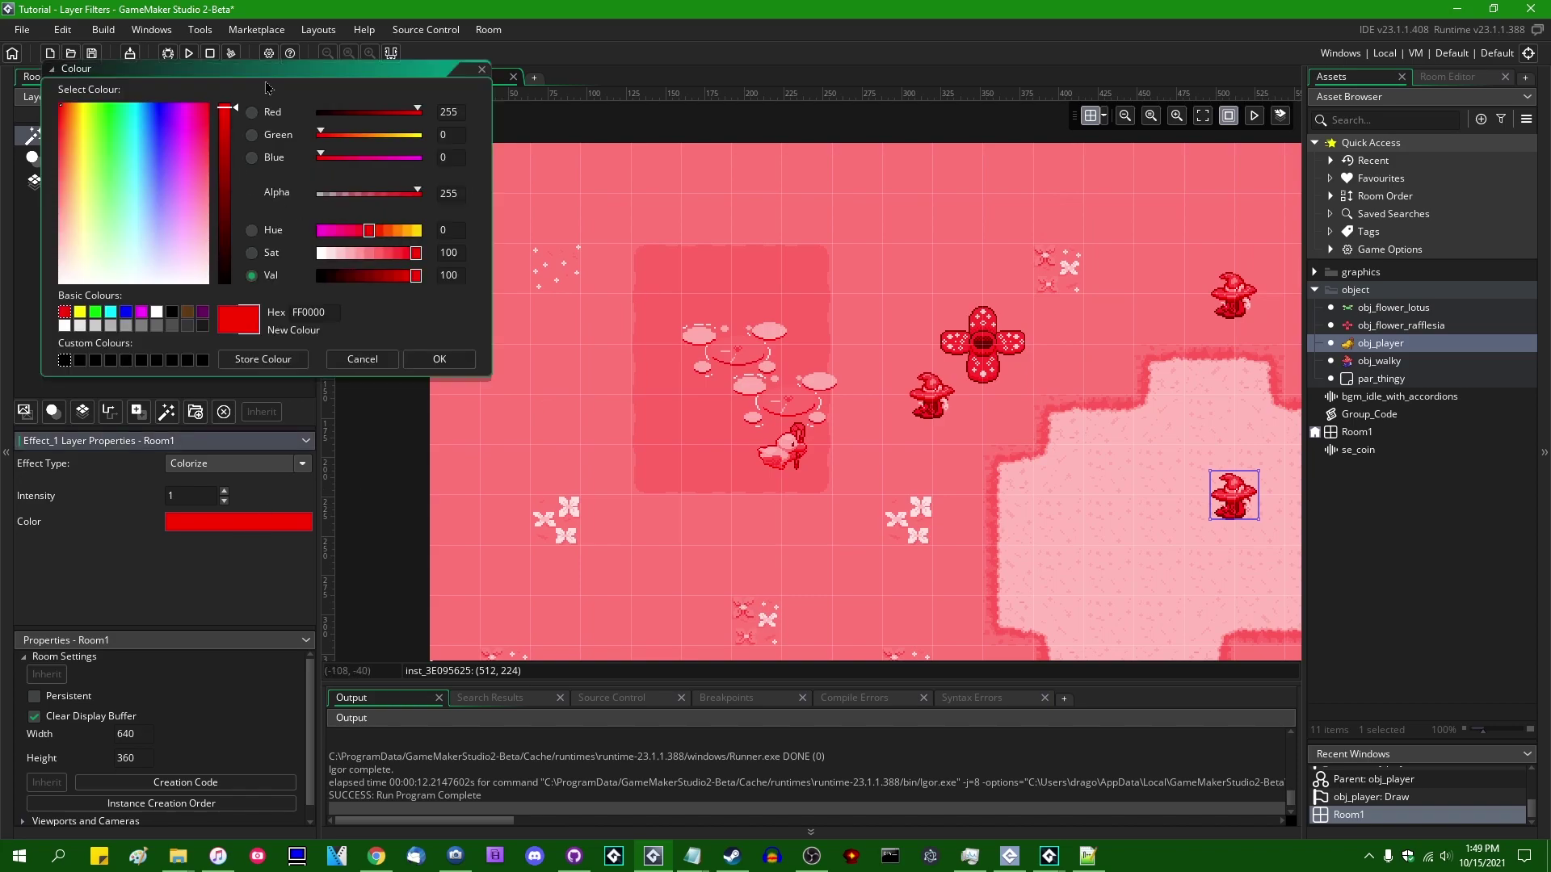
pyautogui.moveTo(296, 78); pyautogui.dragTo(1031, 299)
pyautogui.moveTo(816, 485); pyautogui.dragTo(793, 503)
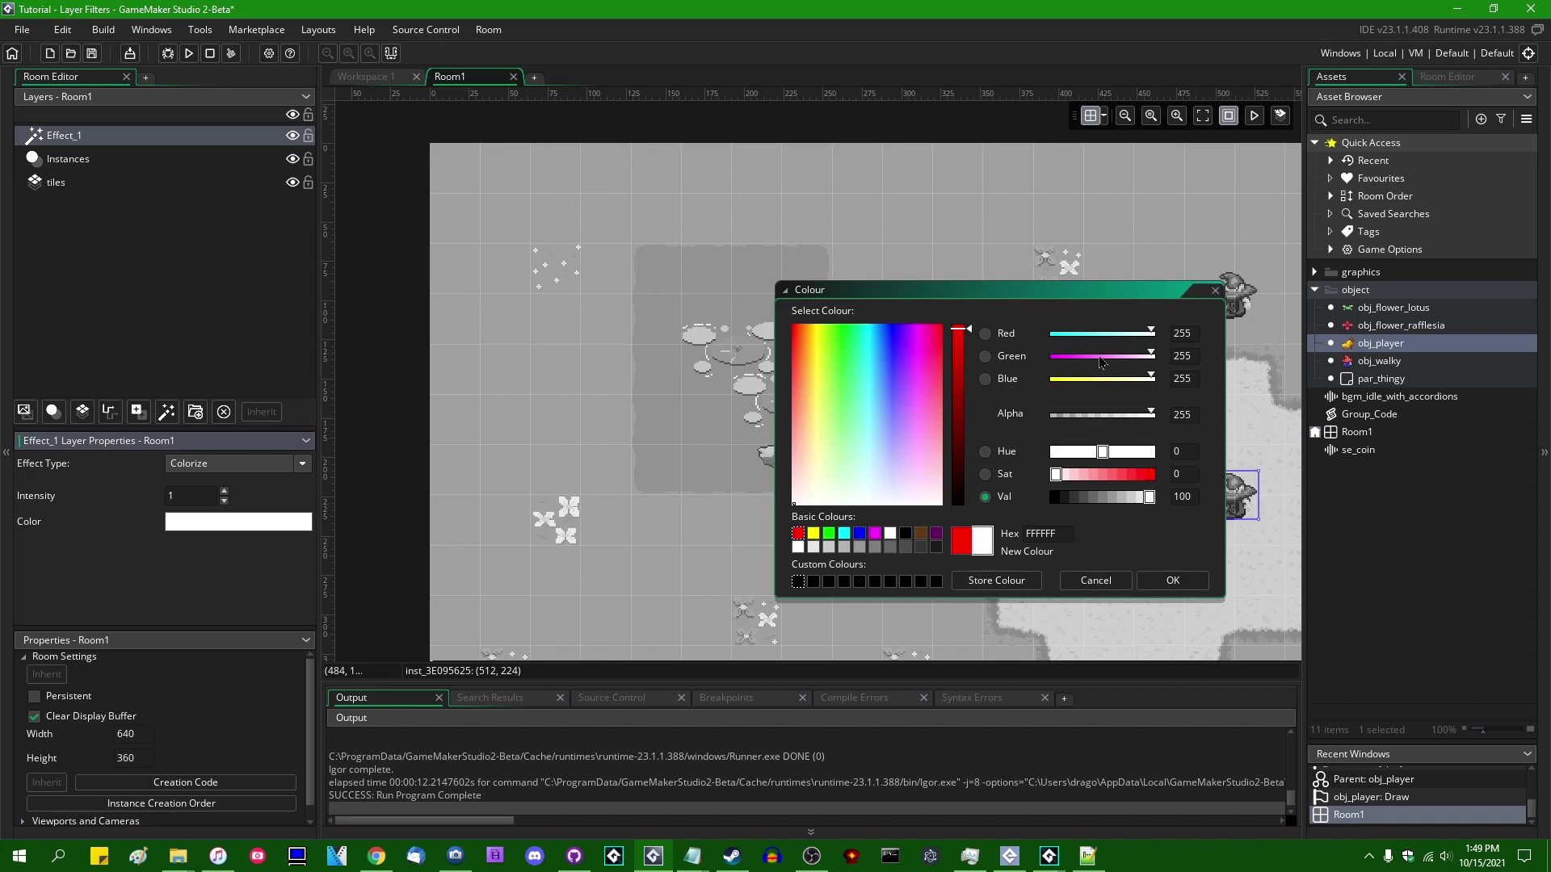
pyautogui.click(921, 533)
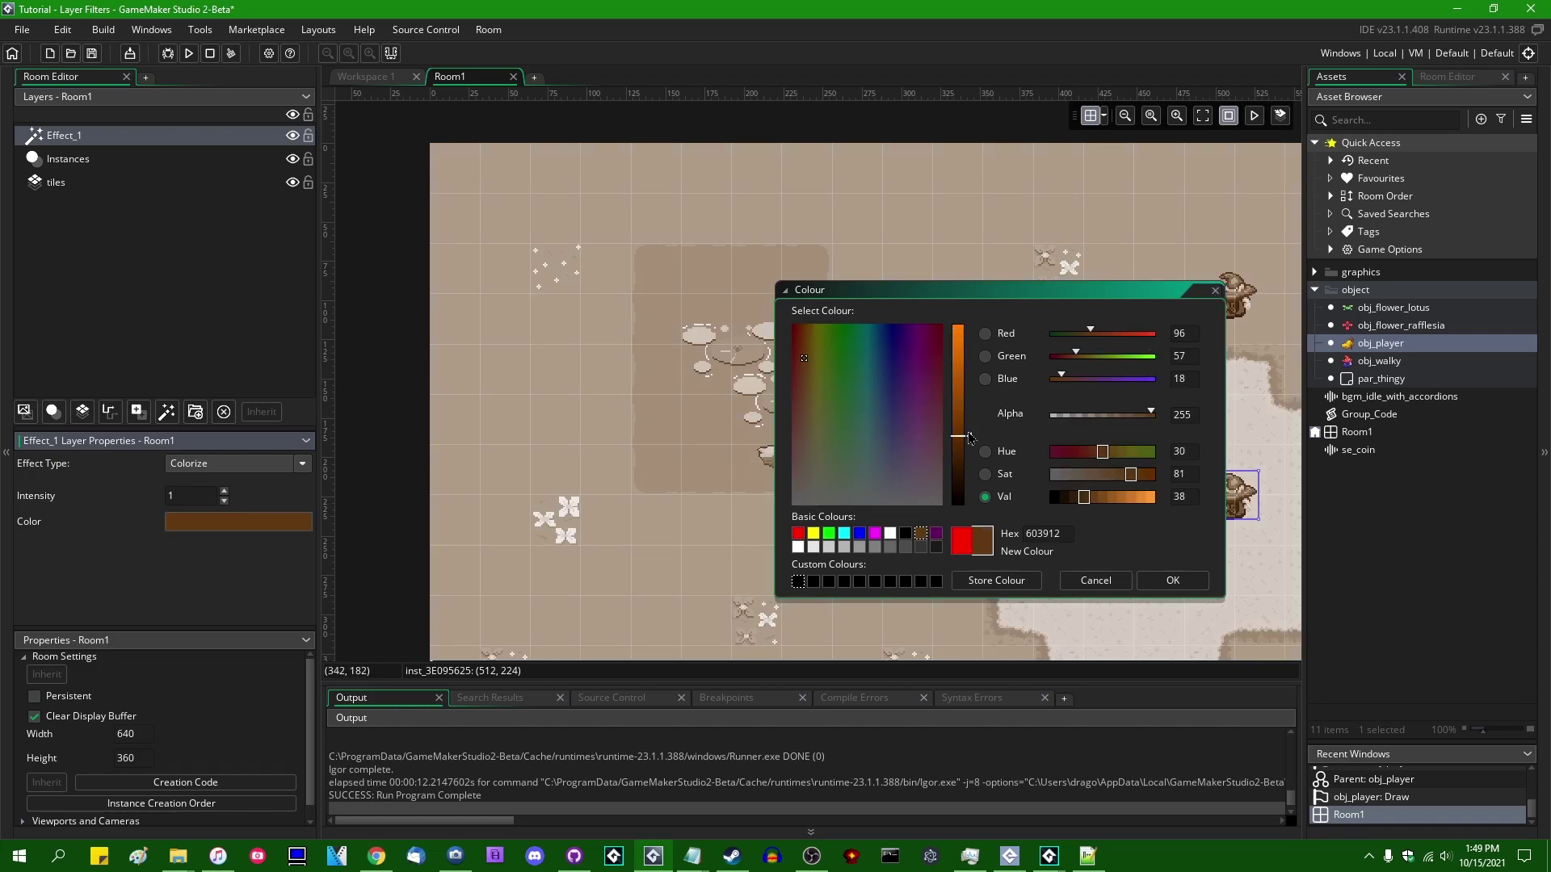
pyautogui.moveTo(960, 441); pyautogui.dragTo(958, 396)
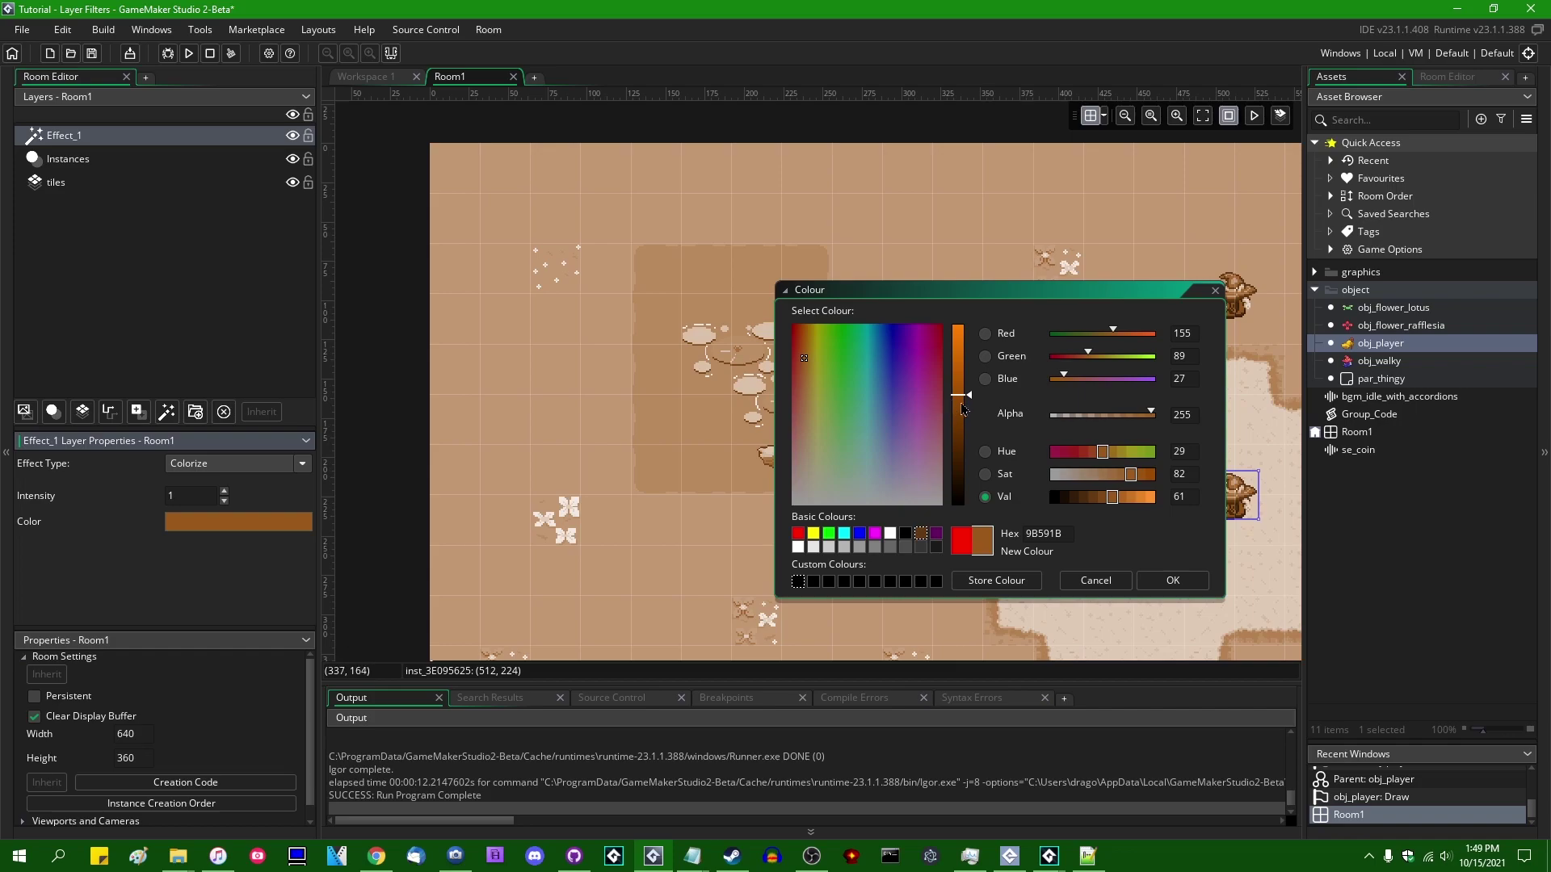
pyautogui.moveTo(1151, 414); pyautogui.dragTo(1046, 420)
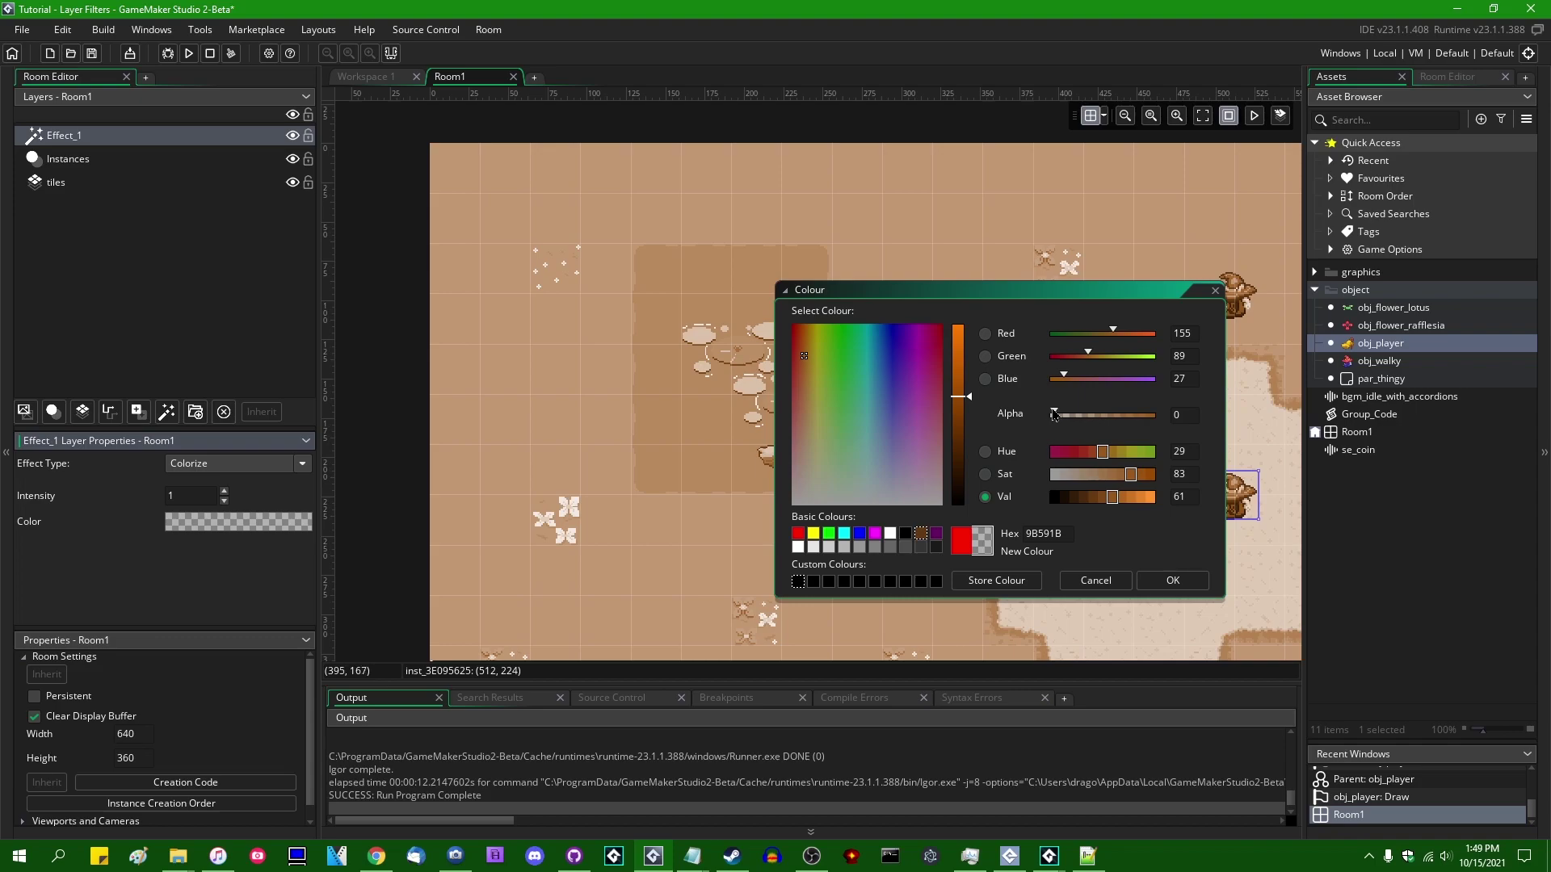
pyautogui.moveTo(1054, 413); pyautogui.dragTo(1292, 428)
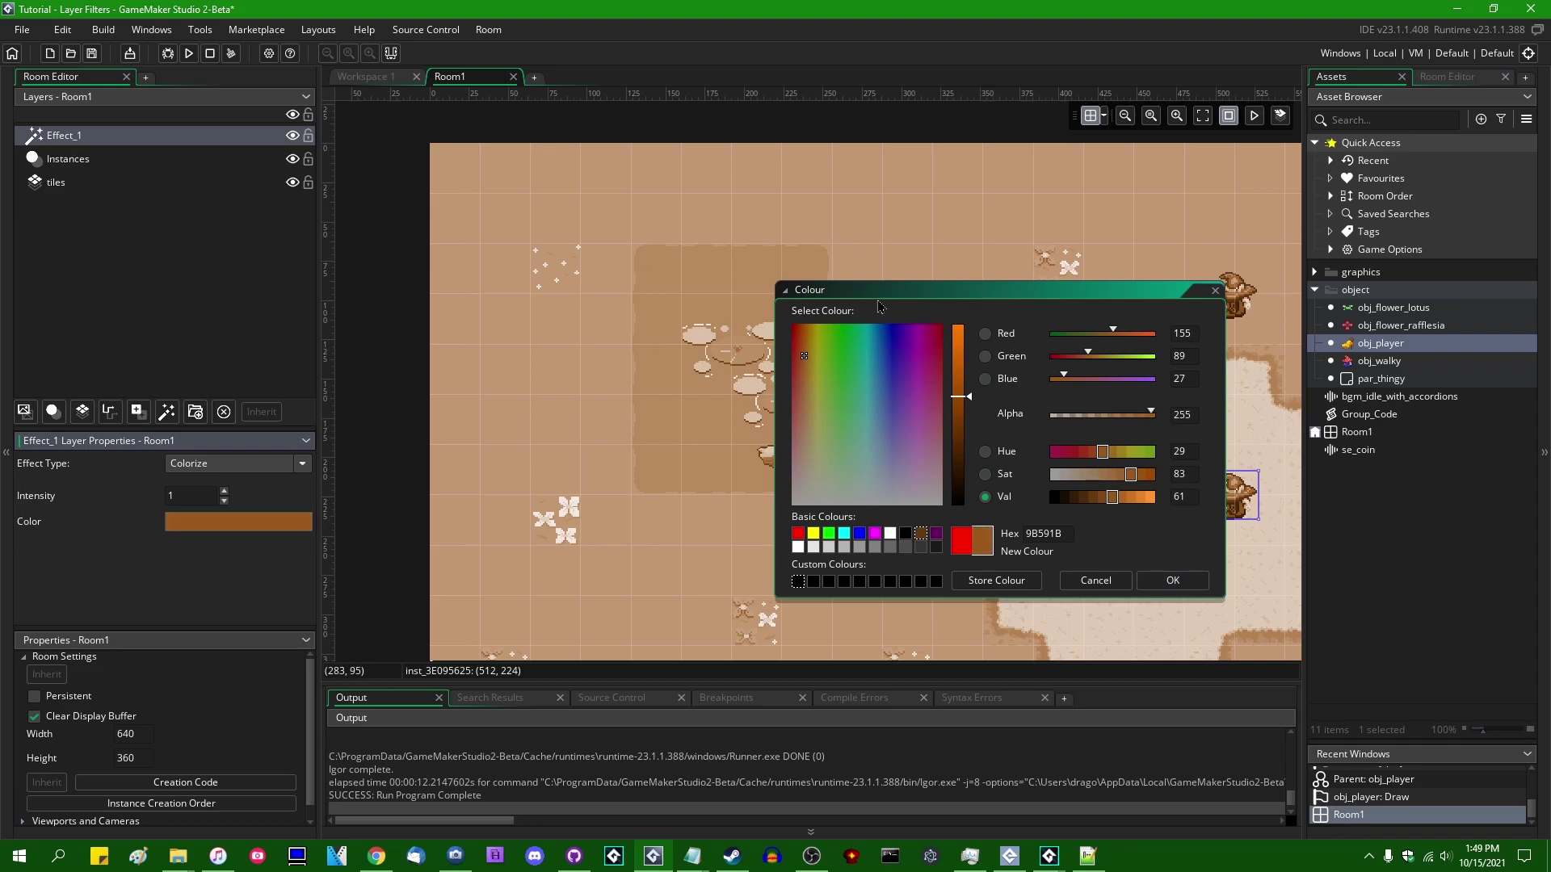
pyautogui.moveTo(879, 306); pyautogui.dragTo(947, 252)
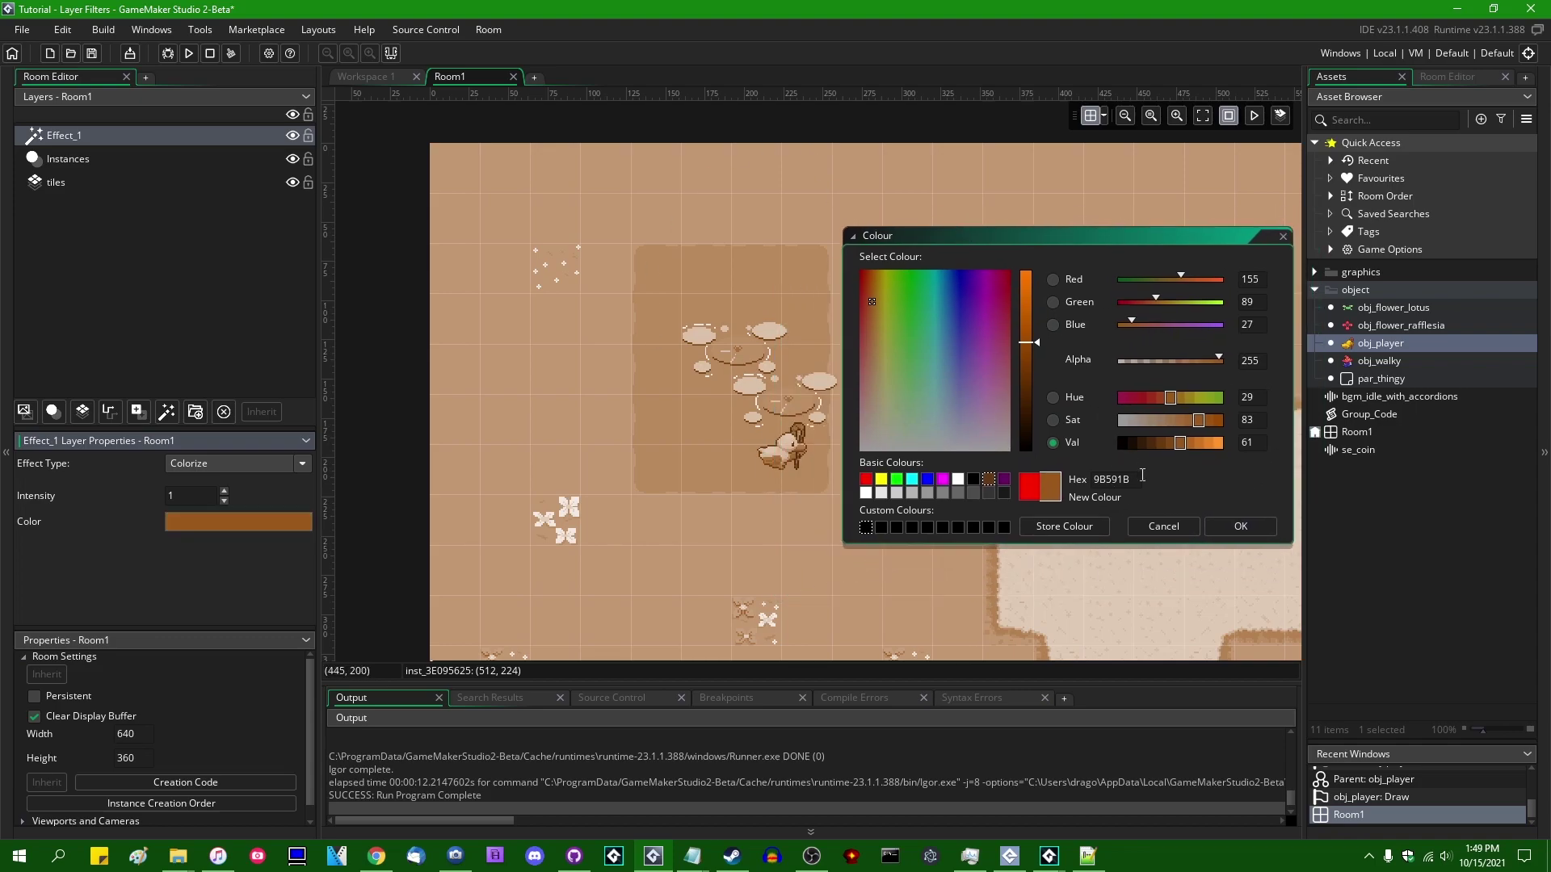
pyautogui.click(1238, 527)
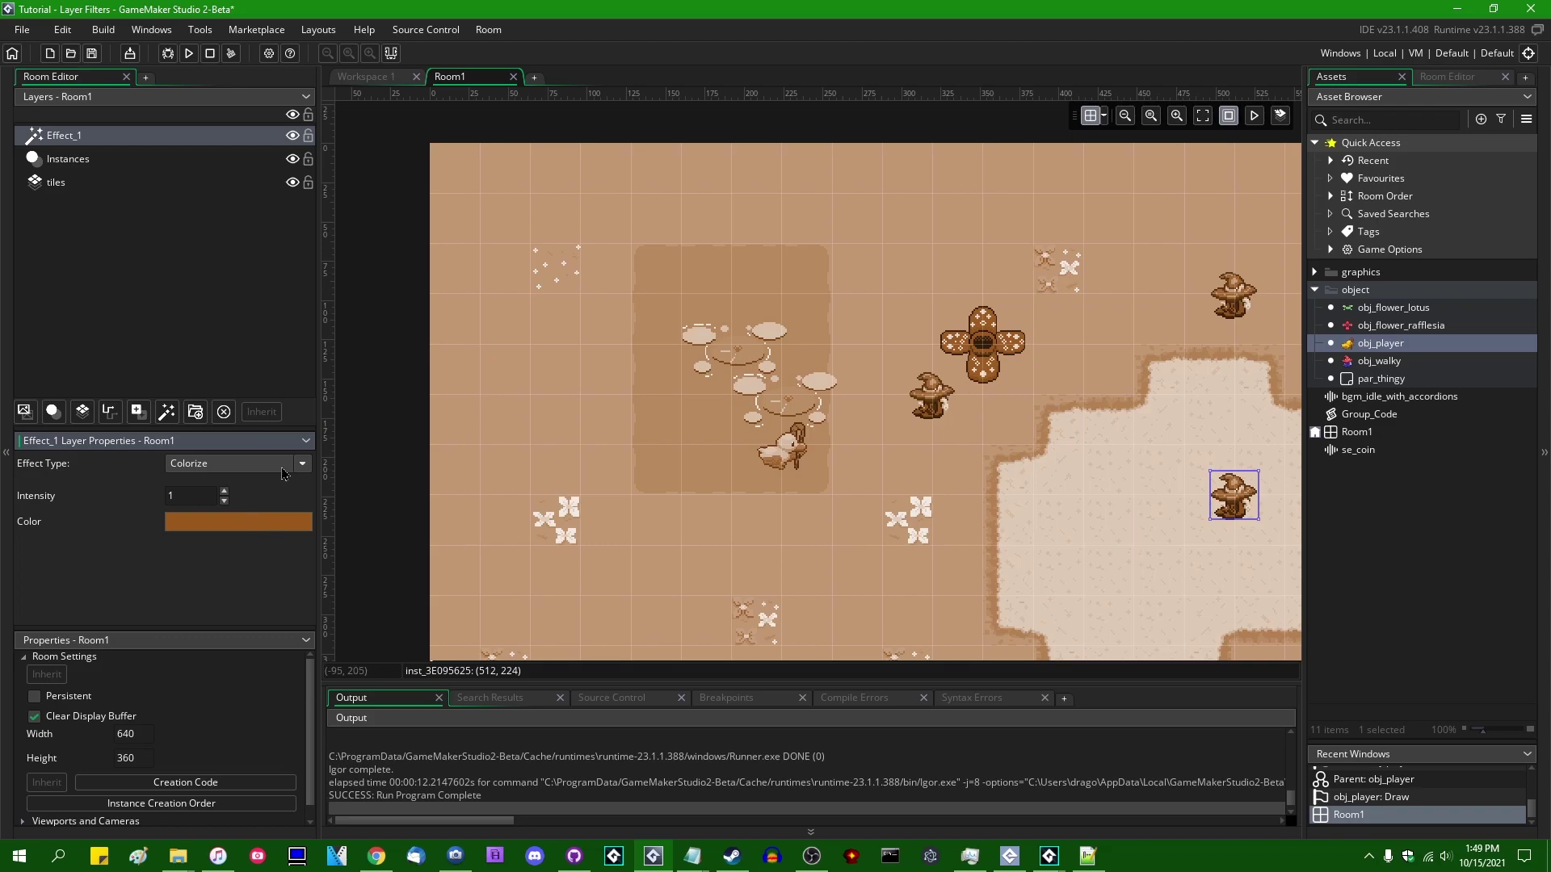
pyautogui.click(245, 468)
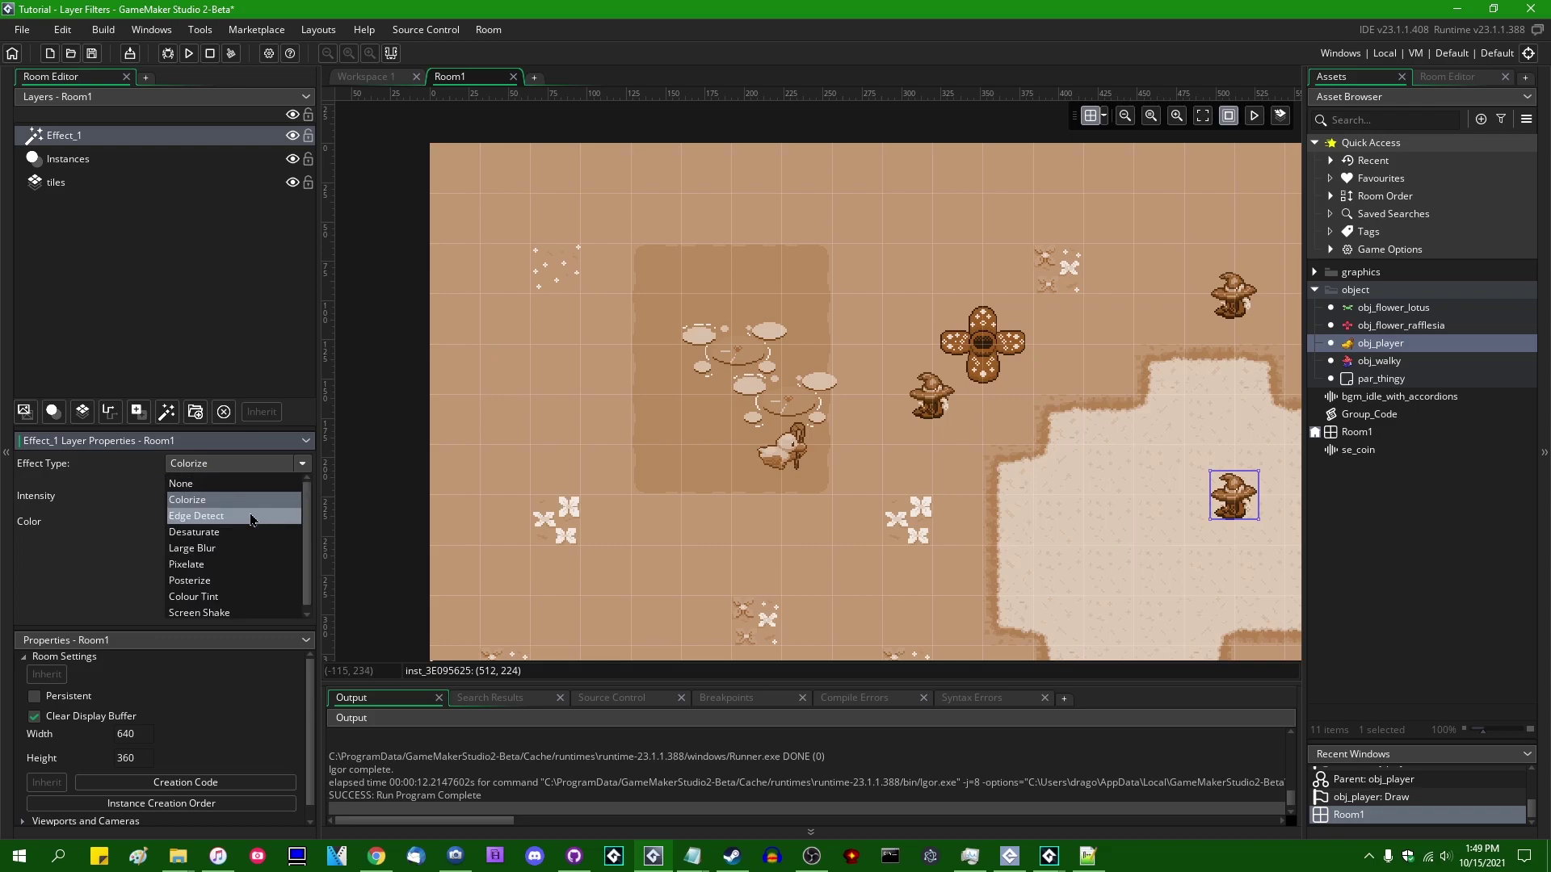
# - Switch the Effect_1 effect type to Edge Detect and pan to view the outlines
pyautogui.click(251, 520)
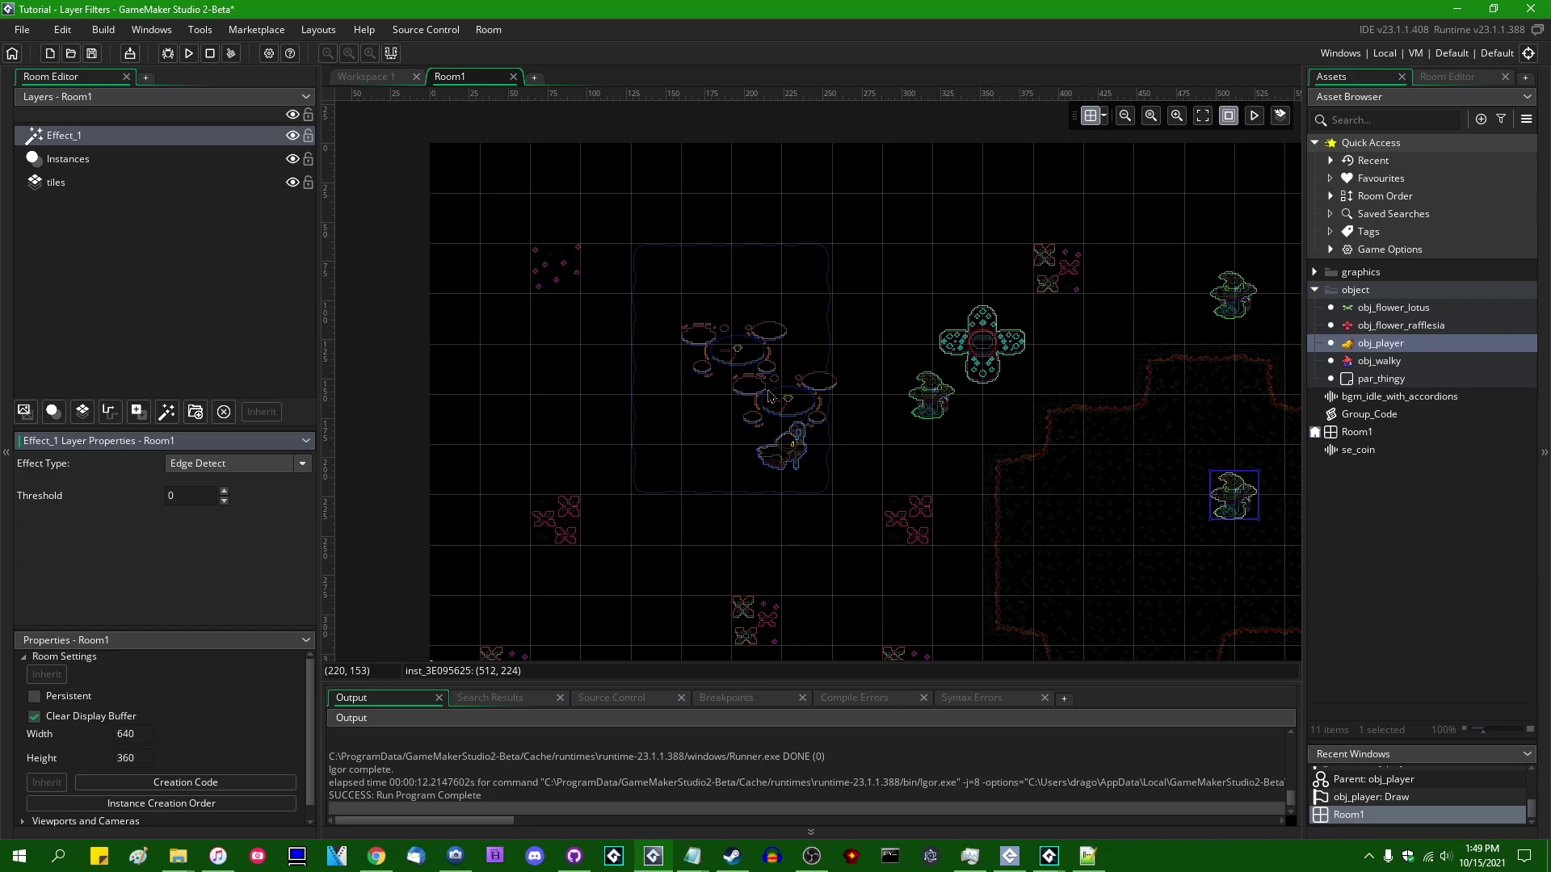
pyautogui.moveTo(687, 374); pyautogui.dragTo(704, 404, button='middle')
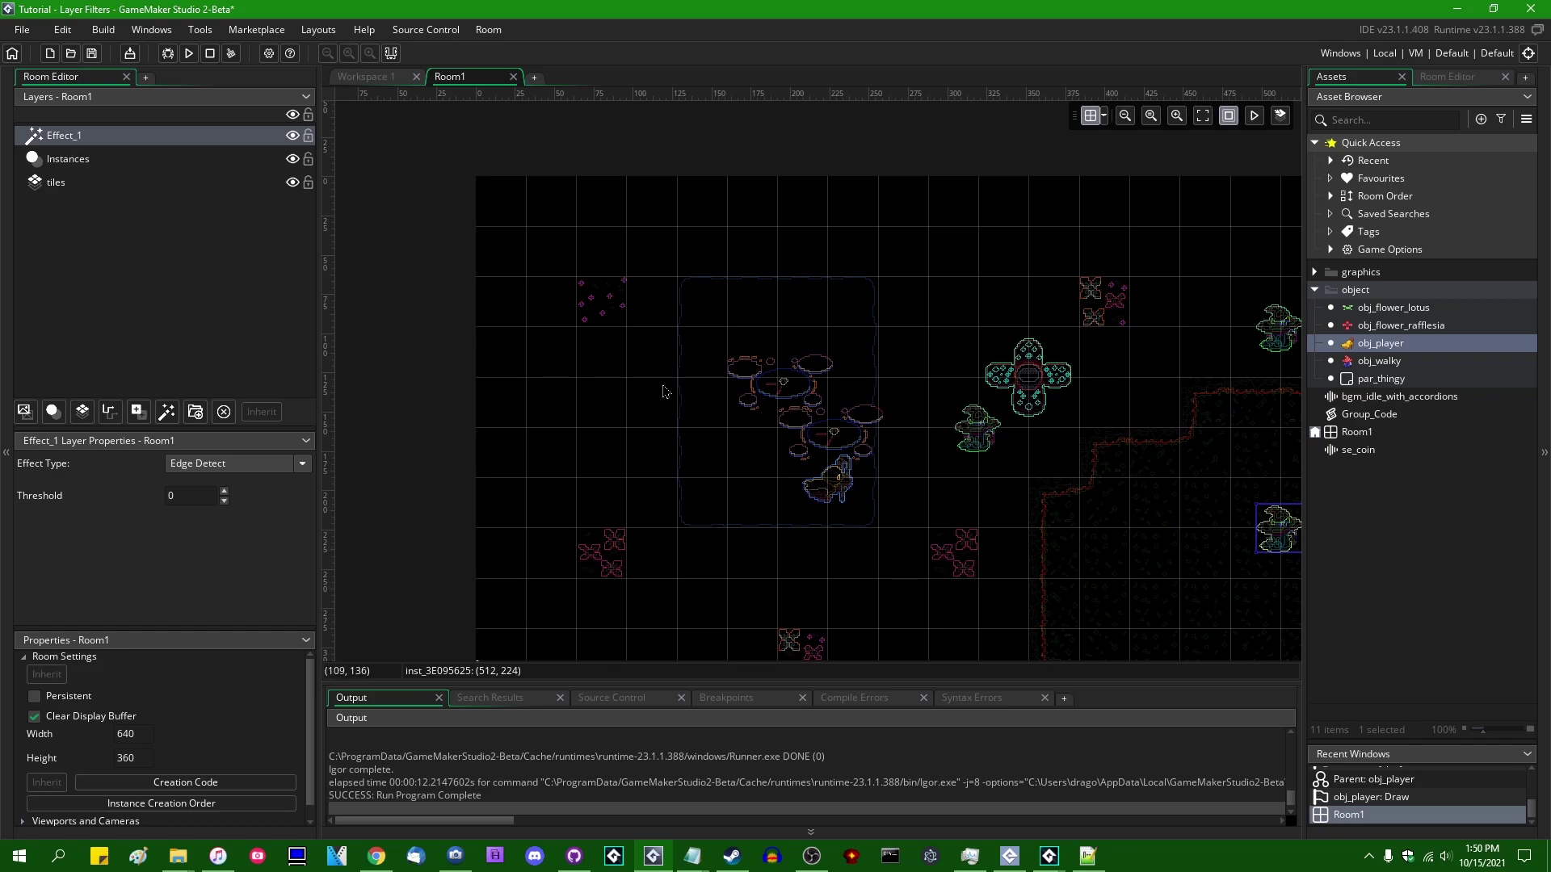
pyautogui.moveTo(699, 412); pyautogui.dragTo(805, 372, button='middle')
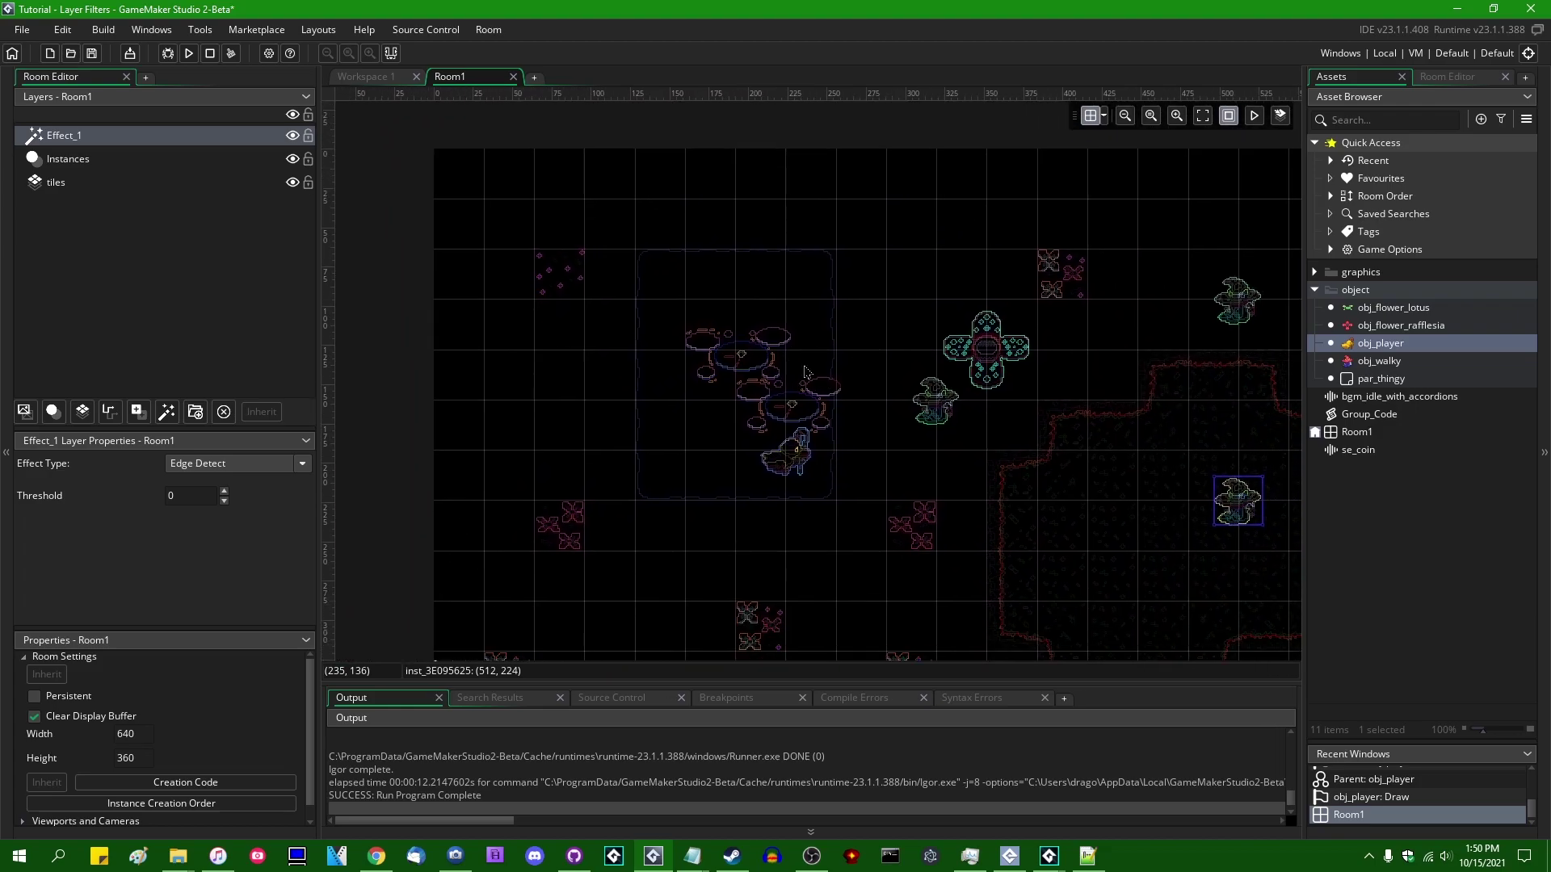
# - Zoom into Room1 to inspect the Edge Detect outlines up close, then zoom back out
pyautogui.keyDown('ctrl'); pyautogui.scroll(6, 805, 373); pyautogui.keyUp('ctrl')
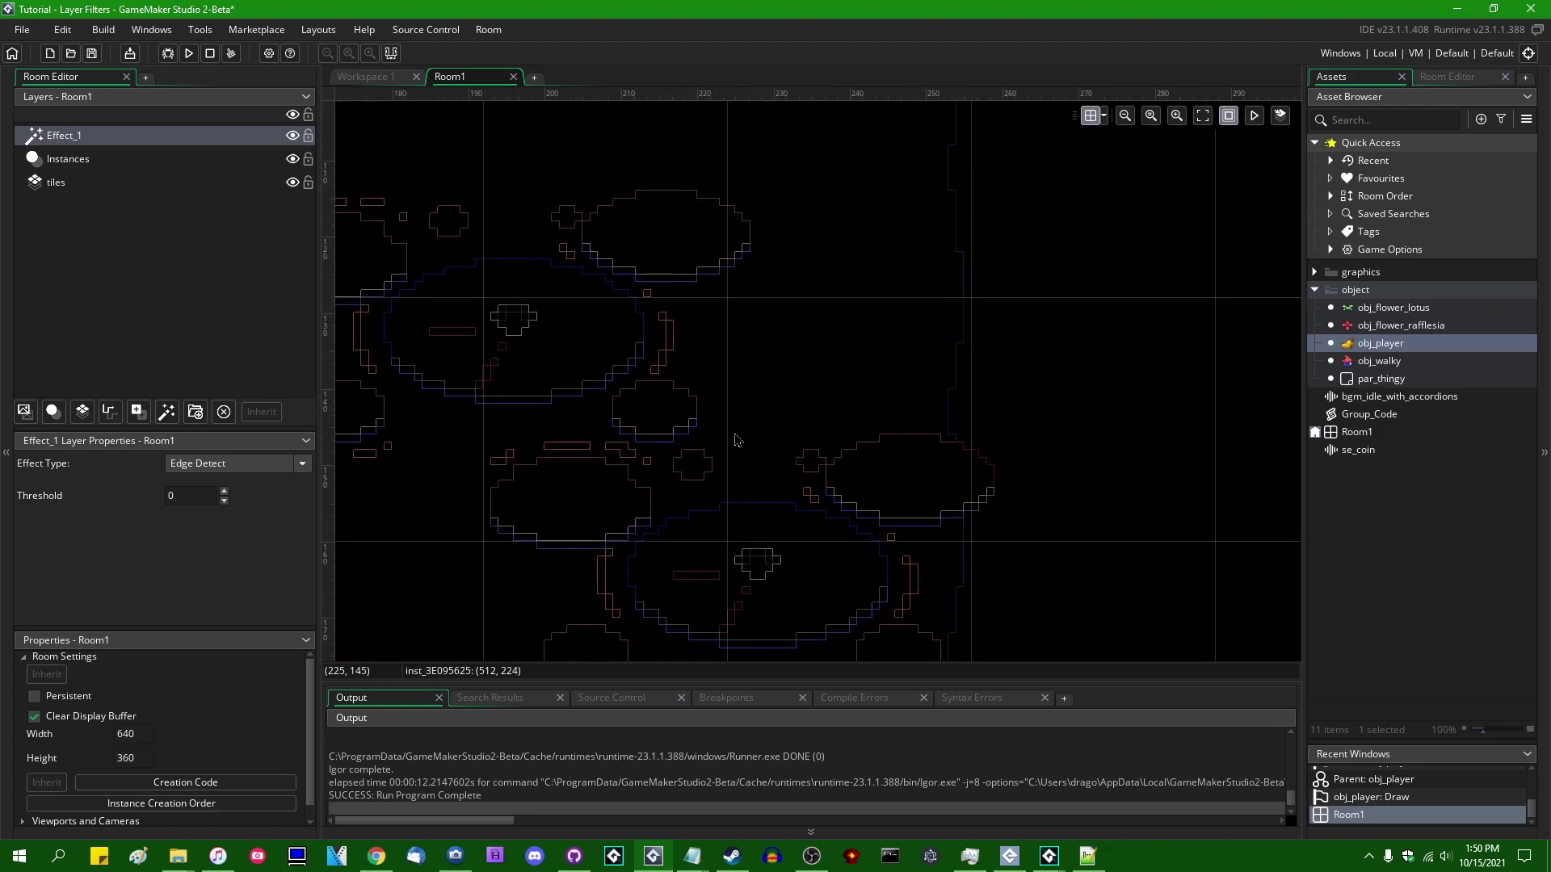
pyautogui.keyDown('ctrl'); pyautogui.scroll(2, 840, 447); pyautogui.keyUp('ctrl')
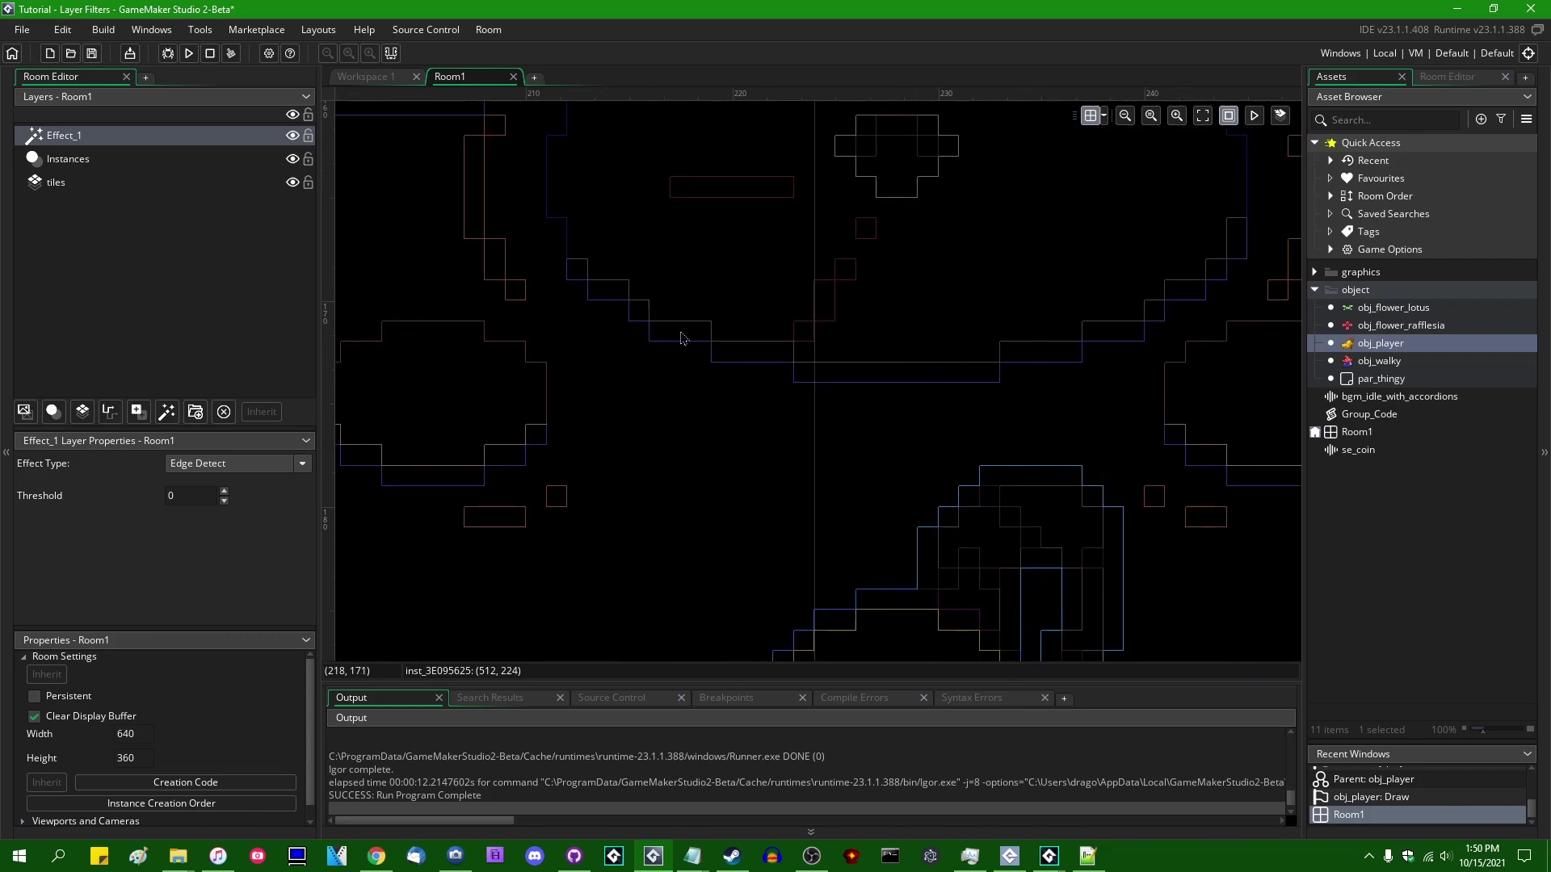
pyautogui.moveTo(864, 390); pyautogui.dragTo(914, 356, button='middle')
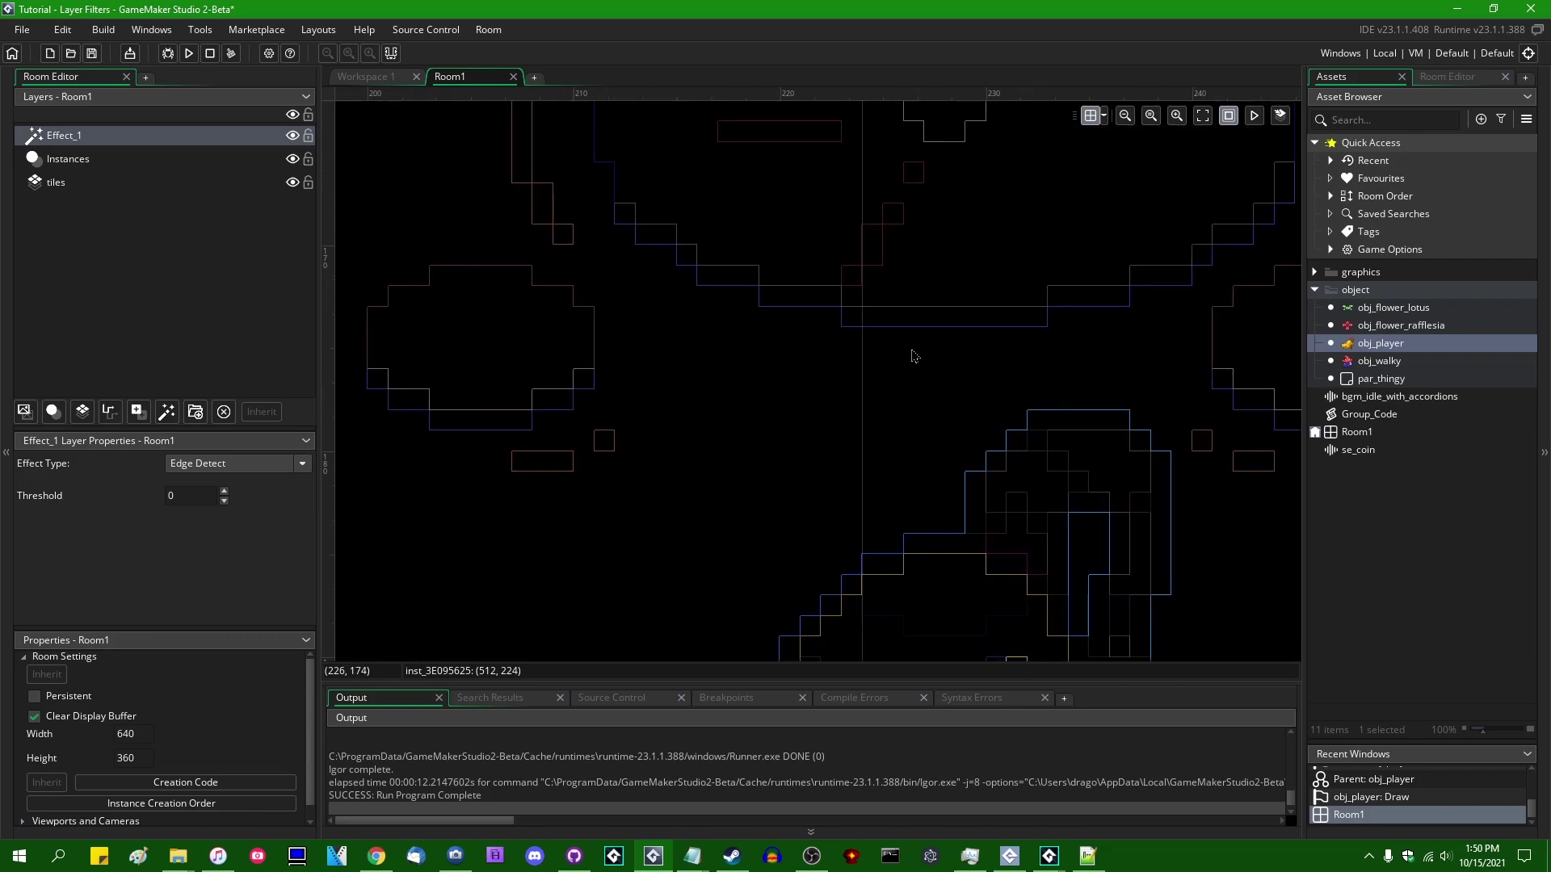
pyautogui.moveTo(942, 494); pyautogui.dragTo(1051, 271, button='middle')
pyautogui.moveTo(960, 352); pyautogui.dragTo(955, 257, button='middle')
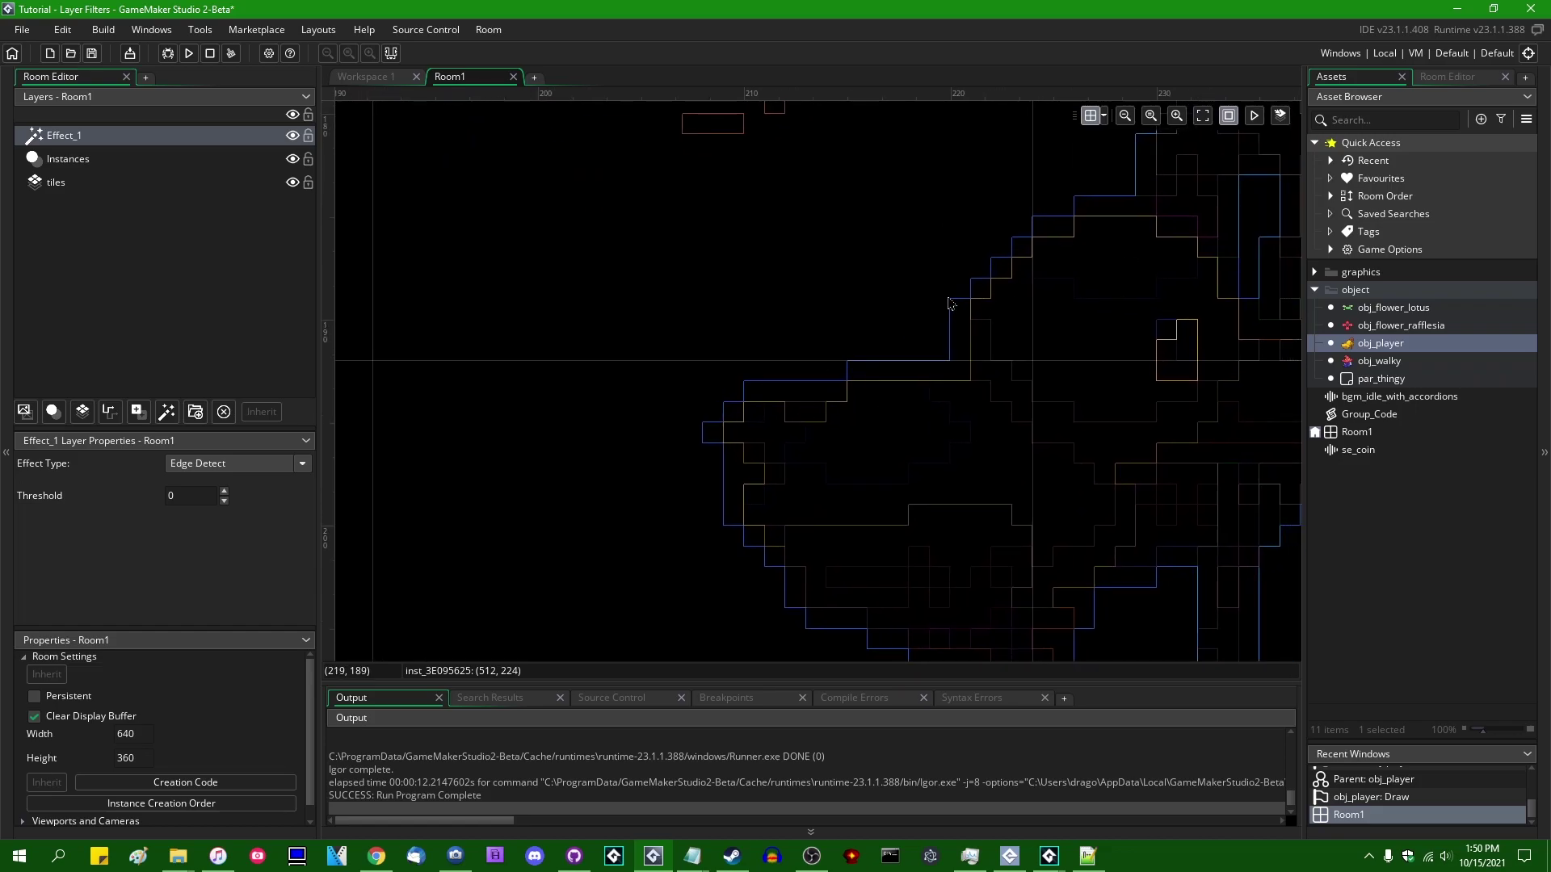
pyautogui.scroll(-5, 949, 303)
pyautogui.scroll(-2, 908, 252)
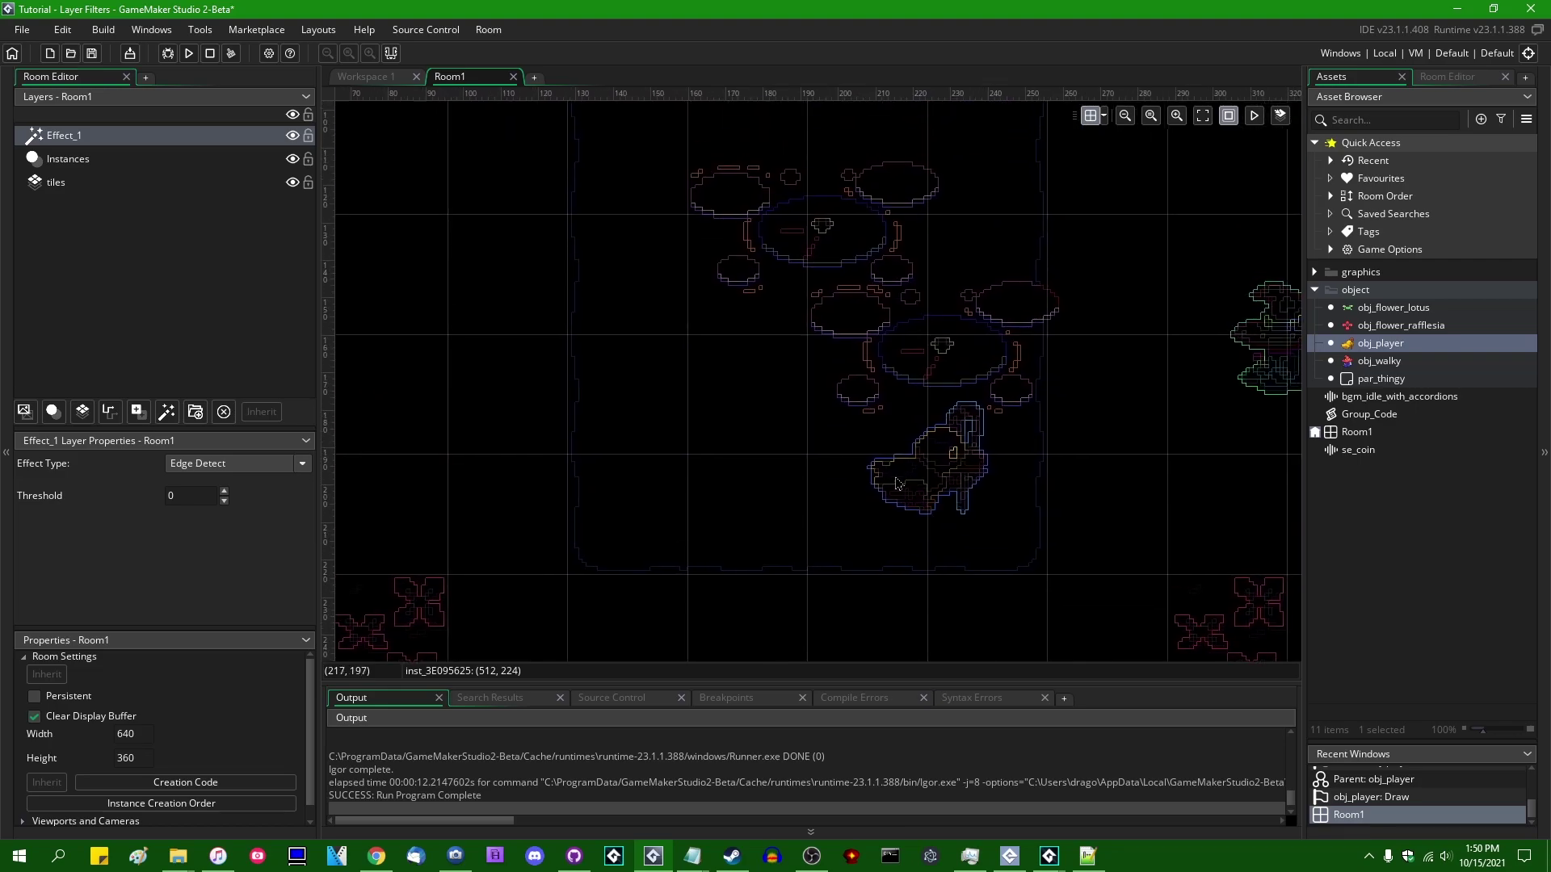
pyautogui.click(197, 52)
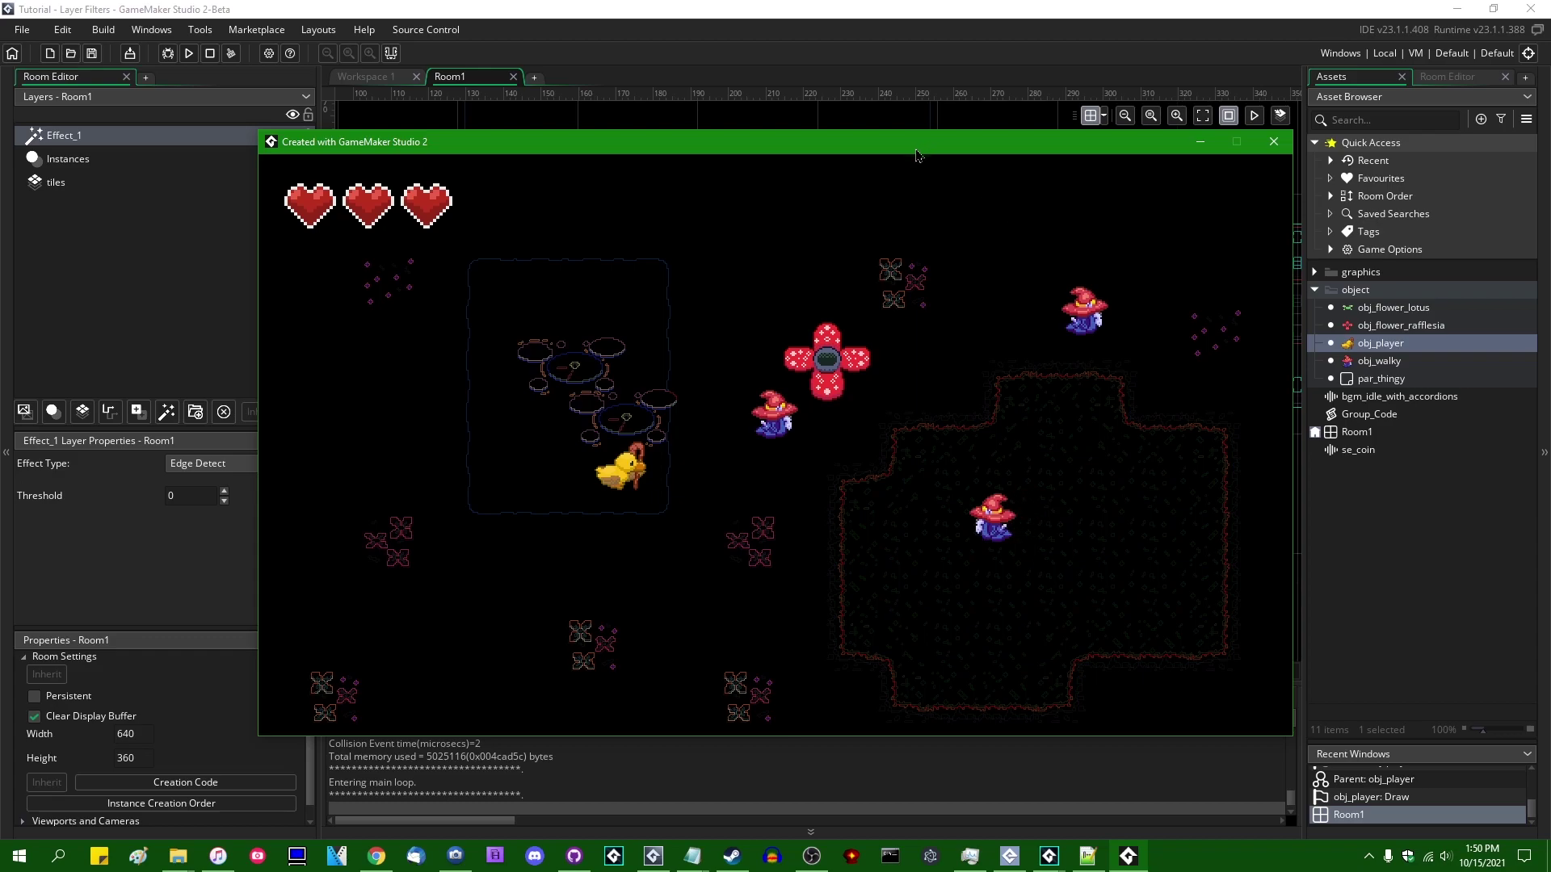
# - Walk the player down, right and up with the arrow keys, then close the game window
pyautogui.press('Down')
pyautogui.press('Right')
pyautogui.press('Up')
pyautogui.press('Right')
pyautogui.press('Down')
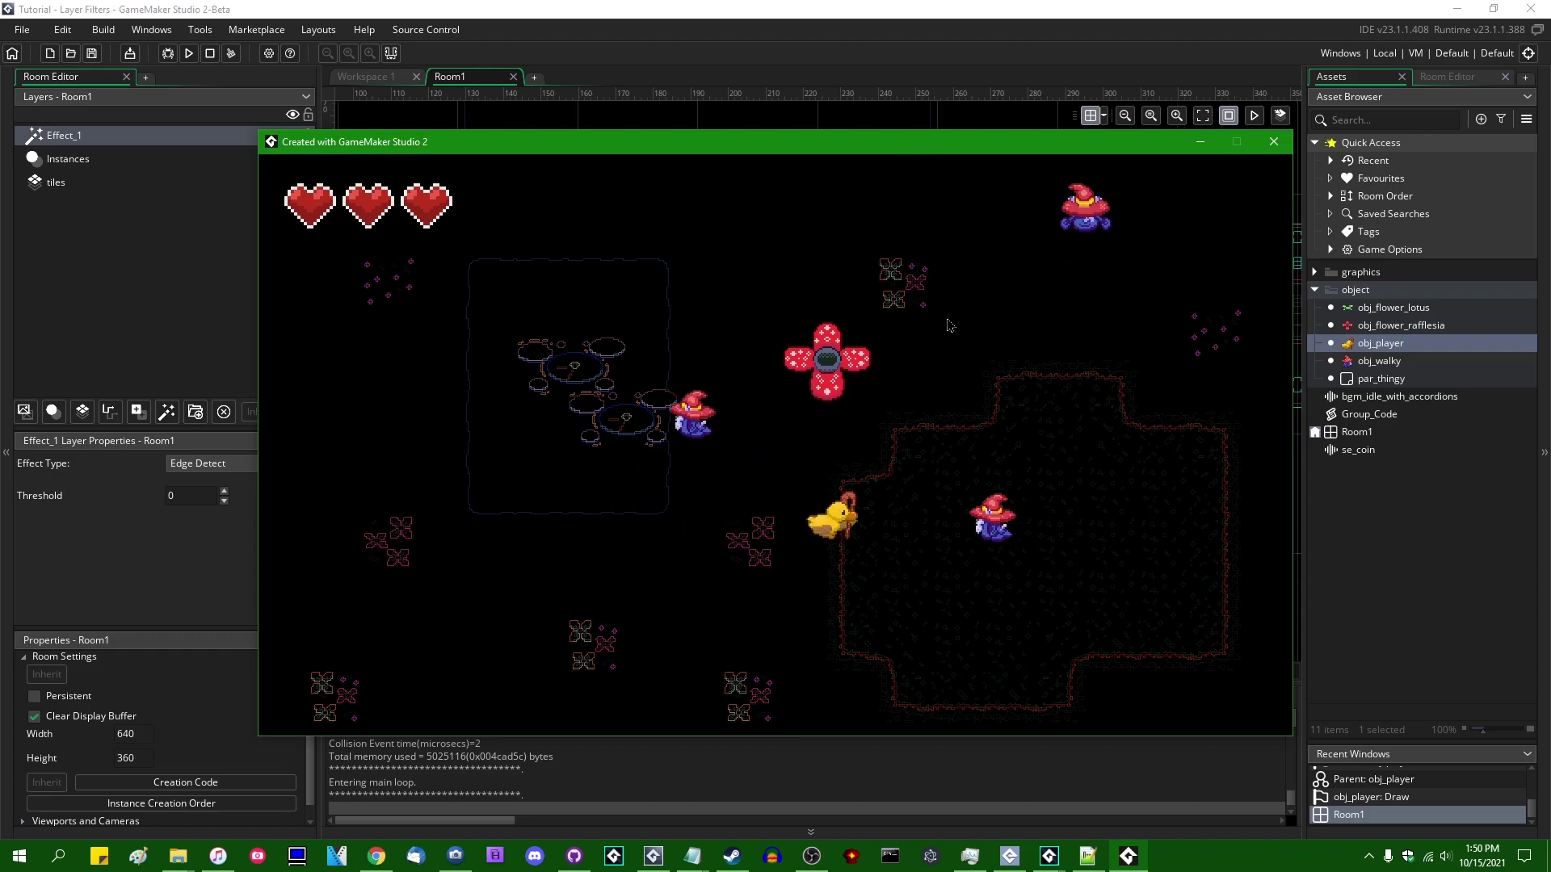
pyautogui.press('Right')
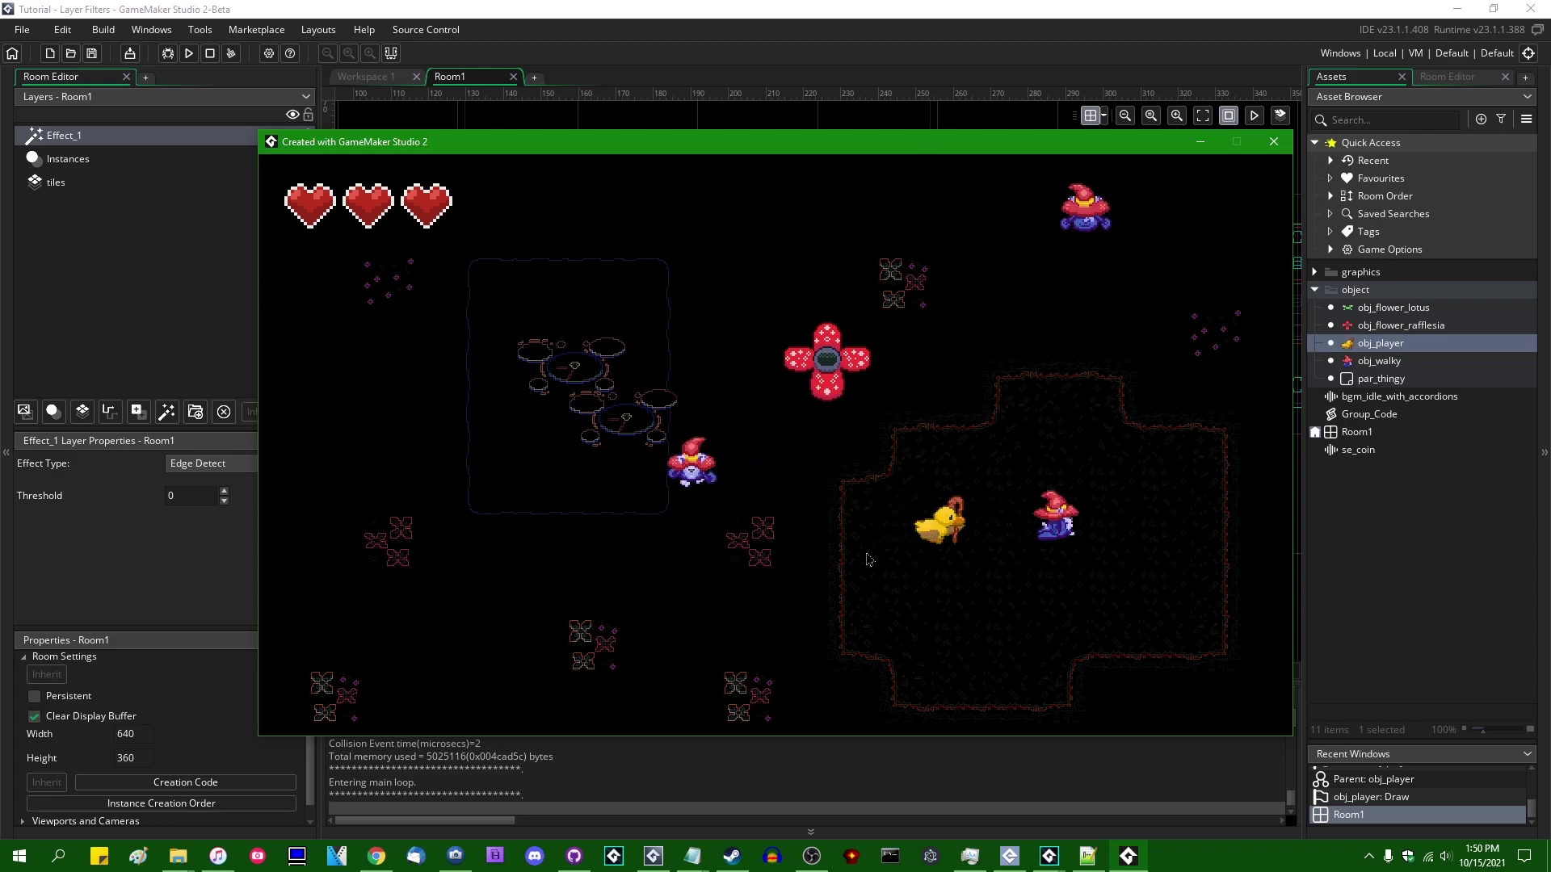
pyautogui.press('Right')
pyautogui.press('Right')
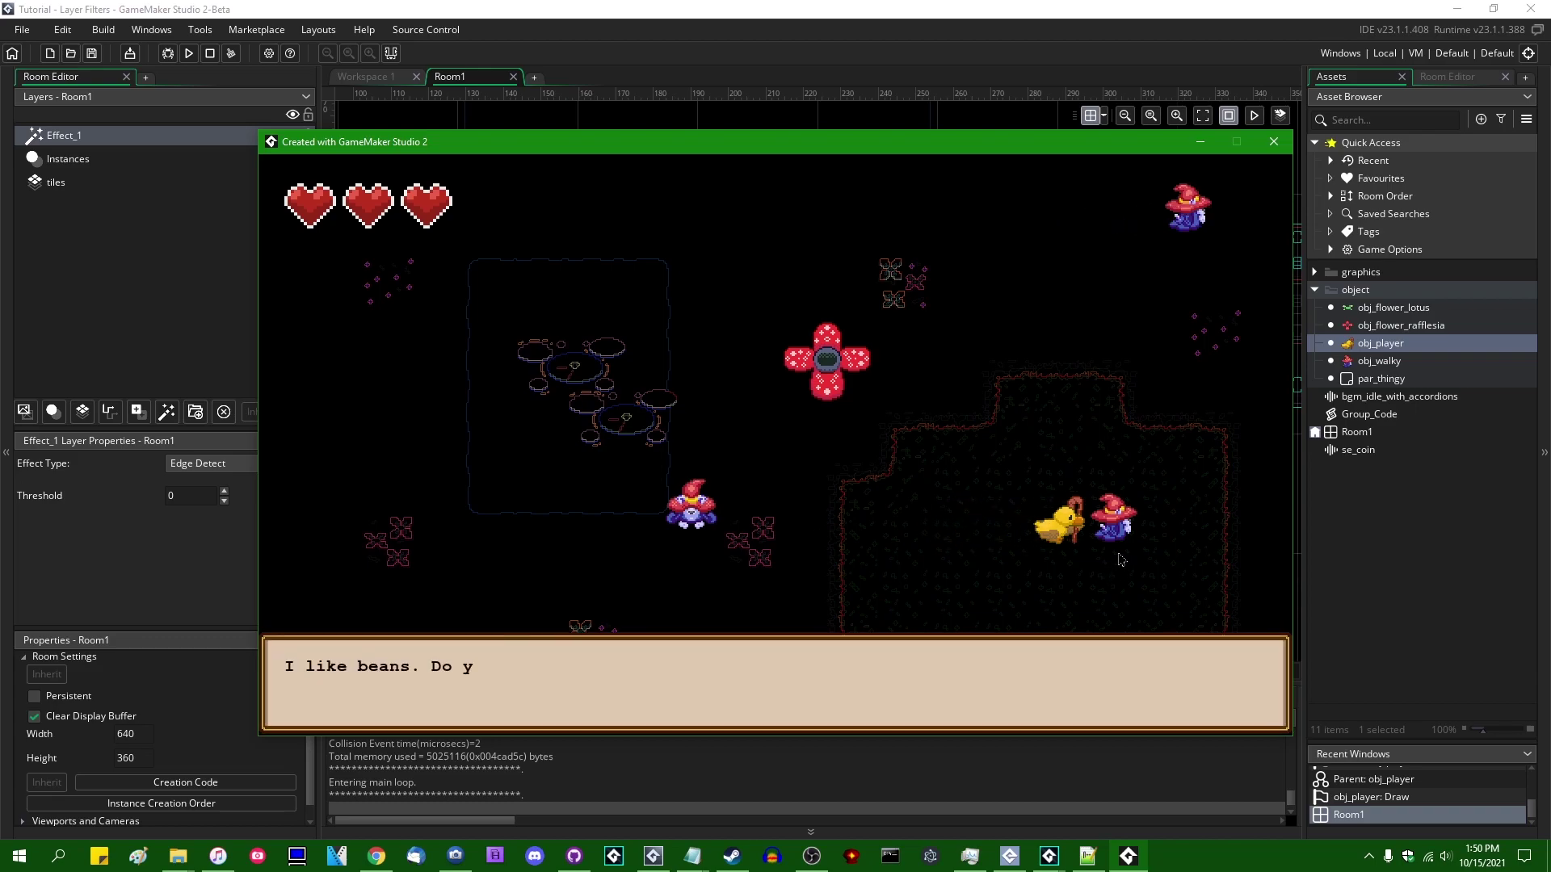
pyautogui.click(1273, 141)
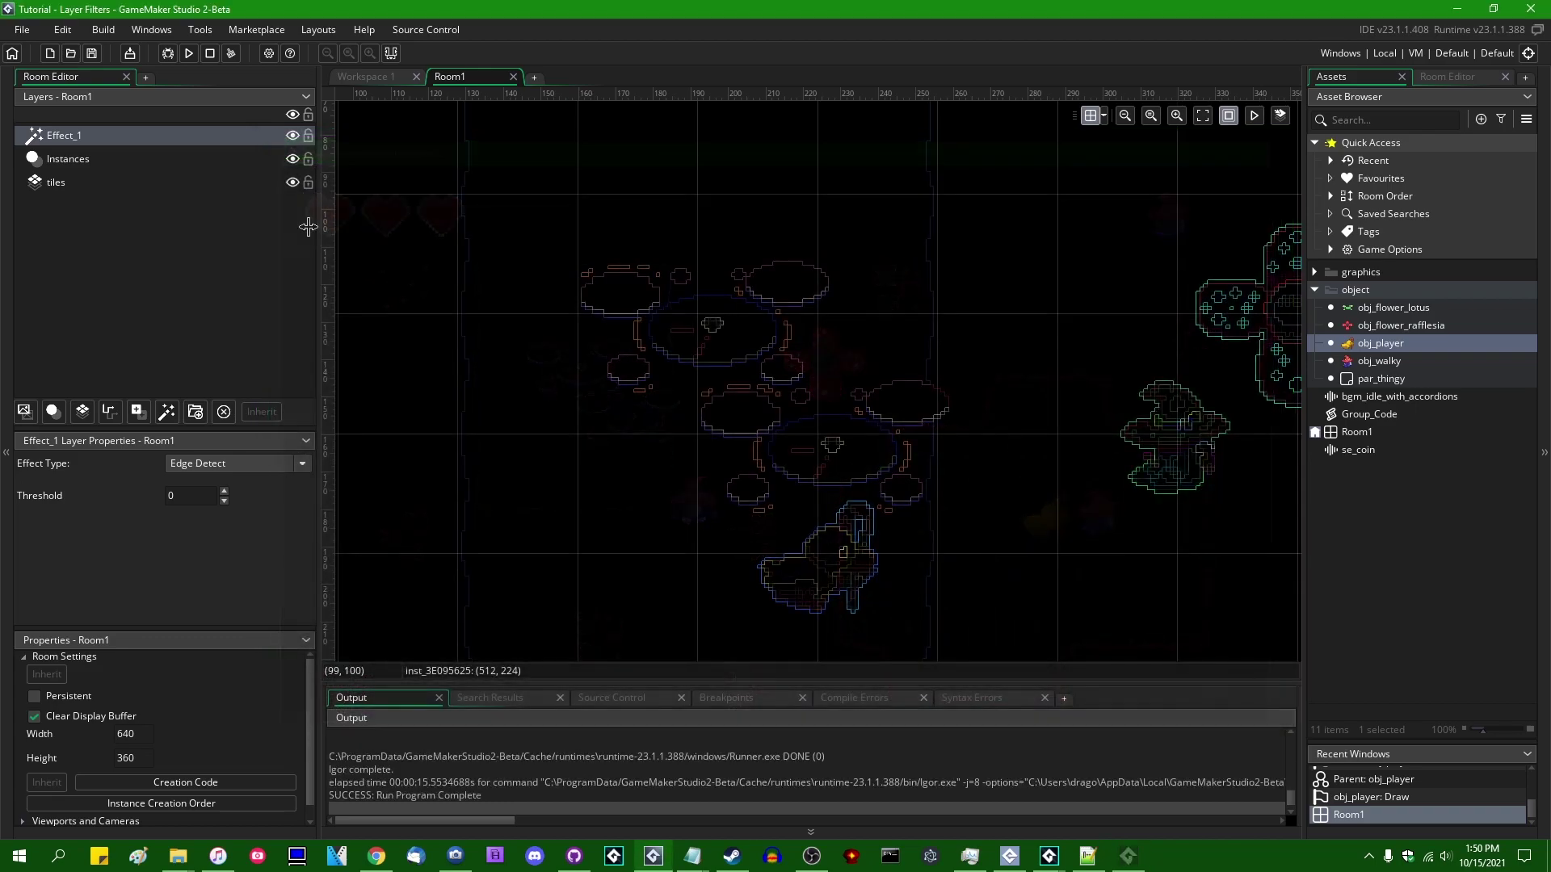
# - Switch Effect_1 back to Colorize and launch the game with the purple tint
pyautogui.click(226, 467)
pyautogui.click(198, 487)
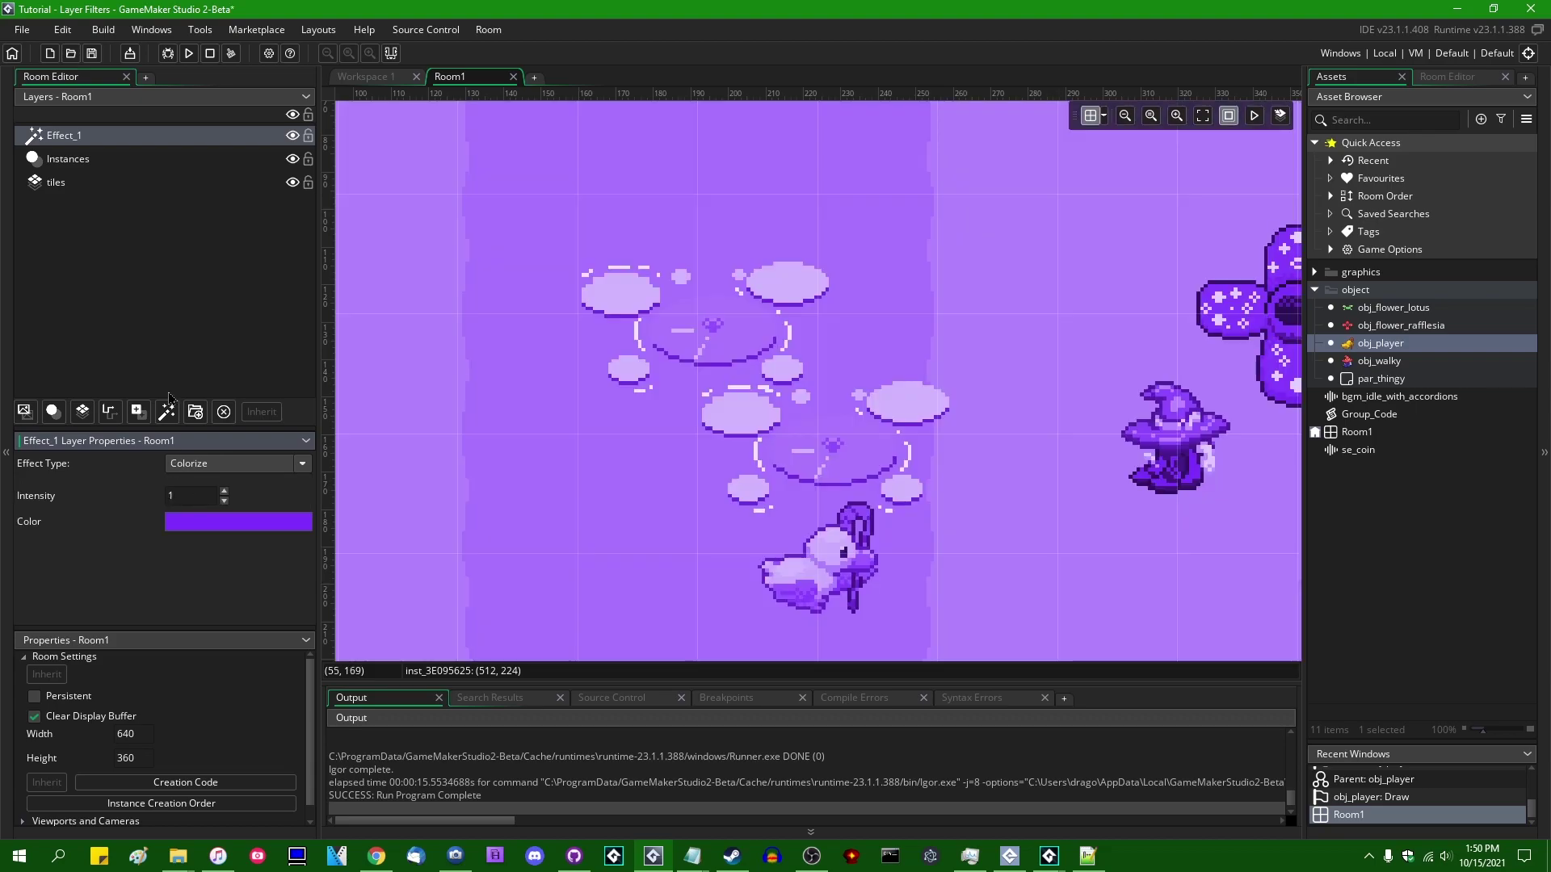
pyautogui.click(194, 58)
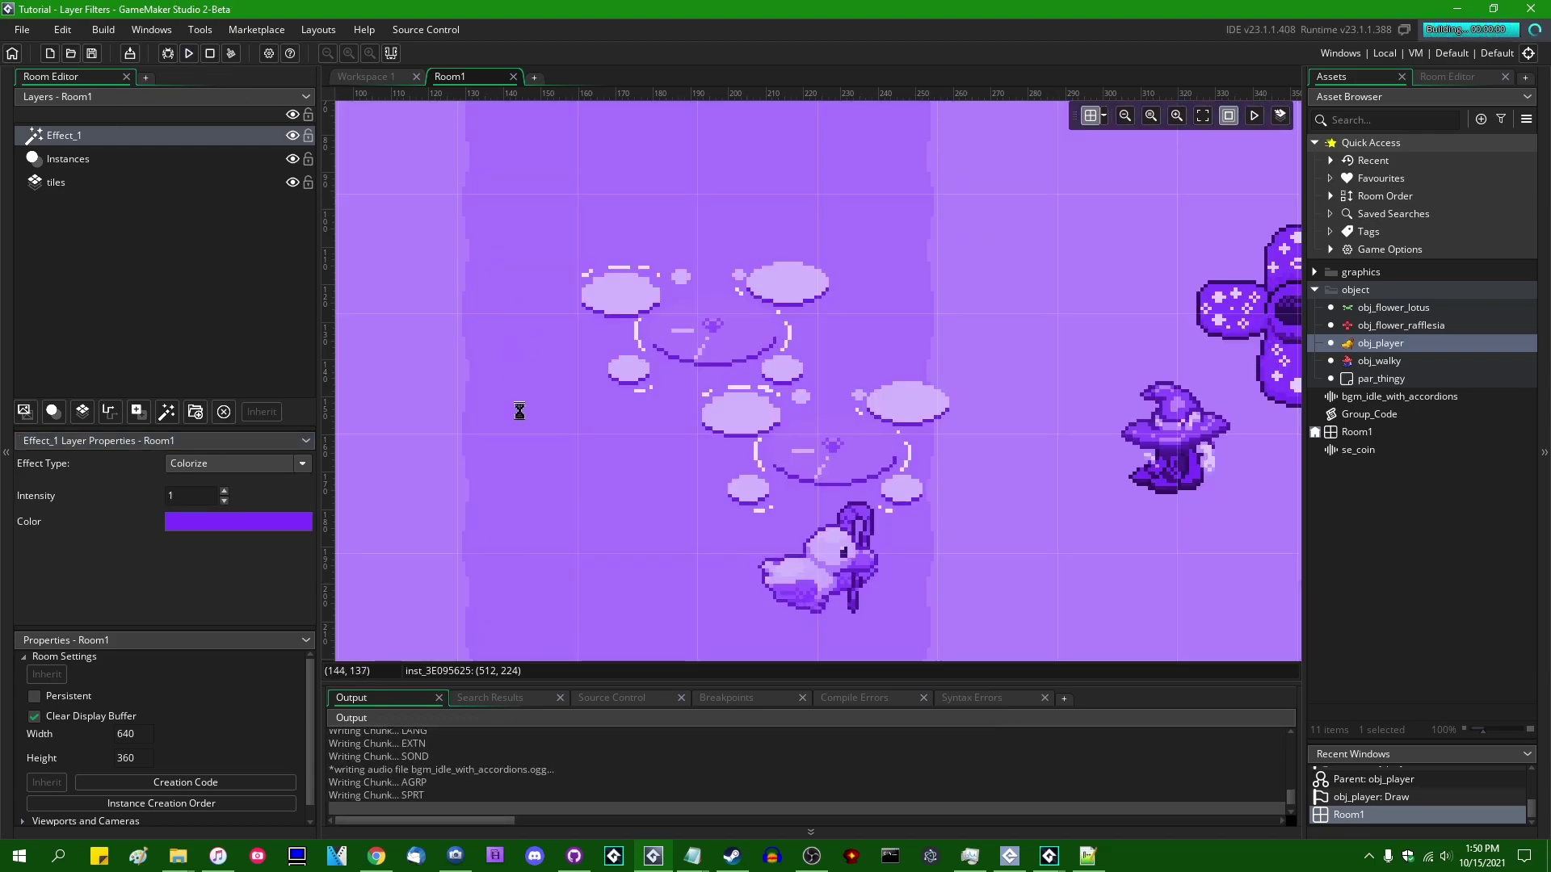
# - Walk the player right, up and down, close the game, and reselect Effect_1
pyautogui.press('Right')
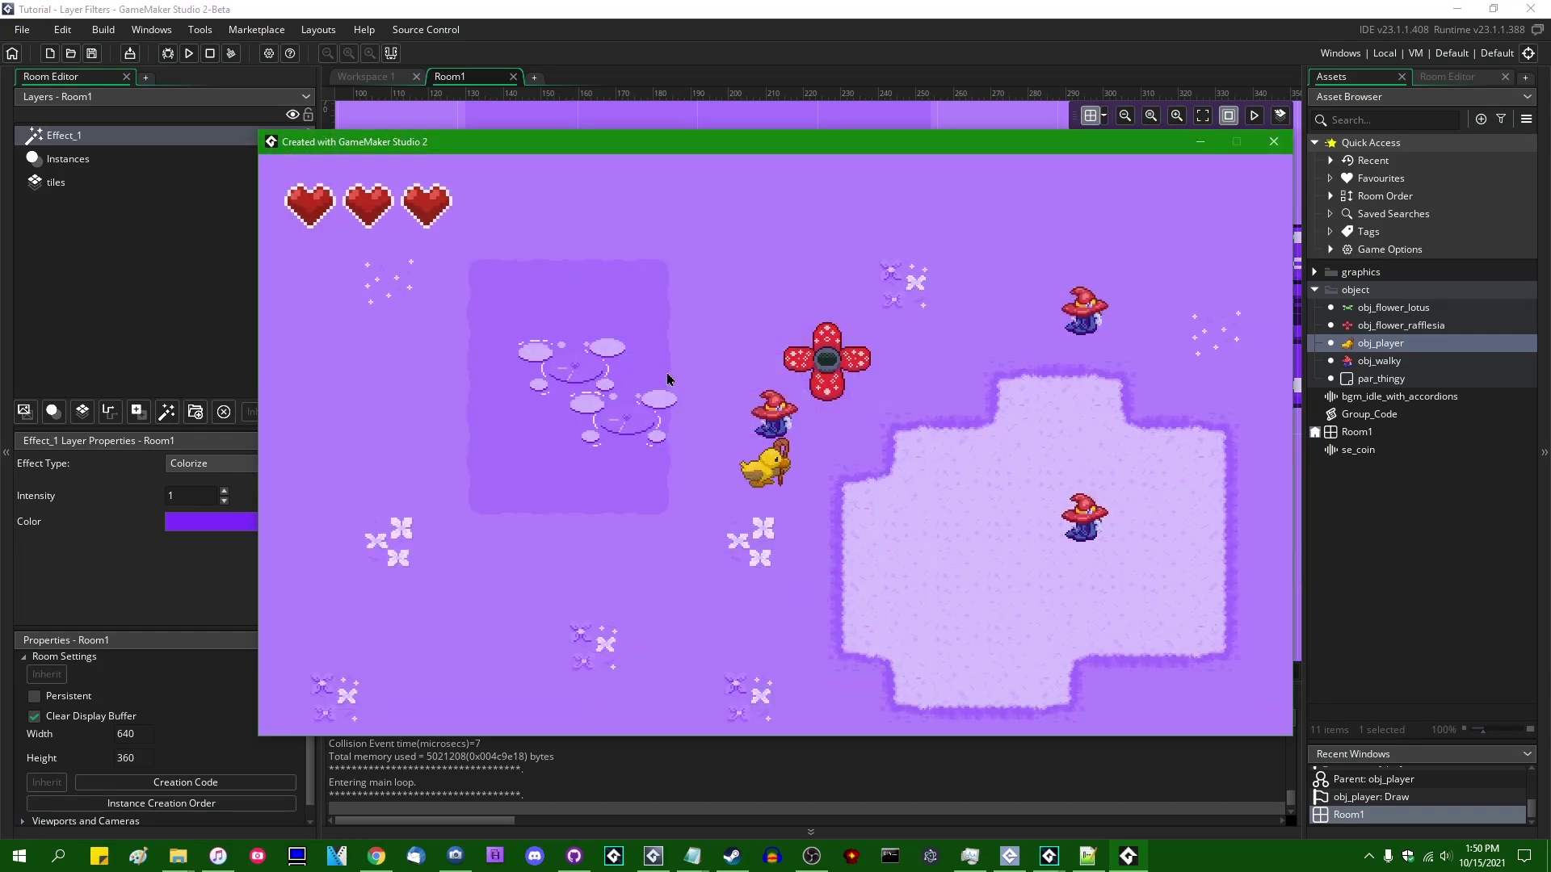
pyautogui.press('Up')
pyautogui.press('Down')
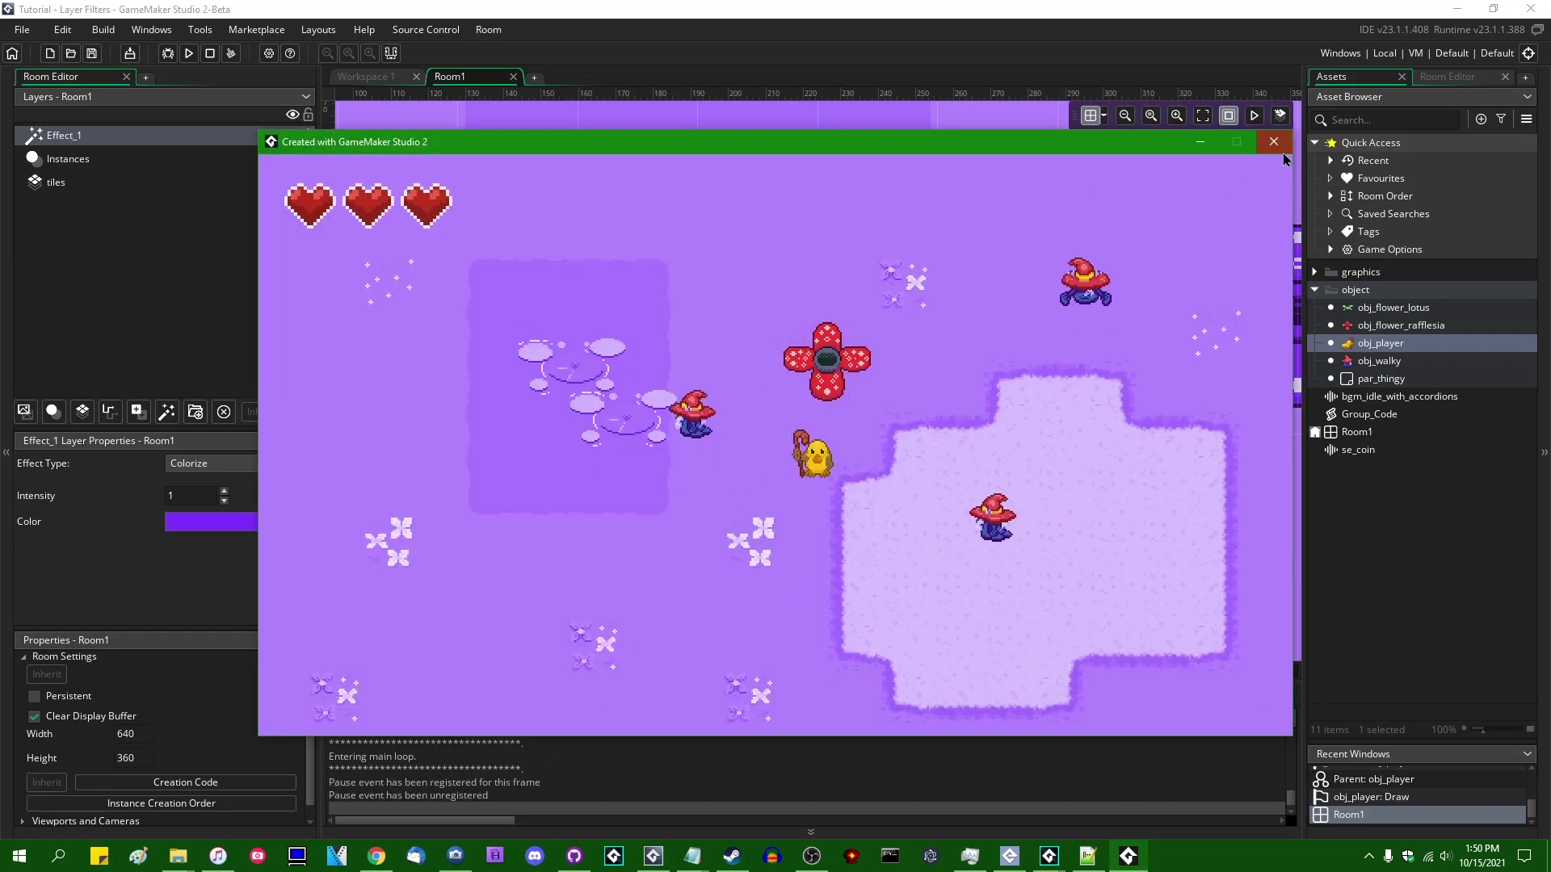
pyautogui.click(1274, 142)
pyautogui.click(166, 150)
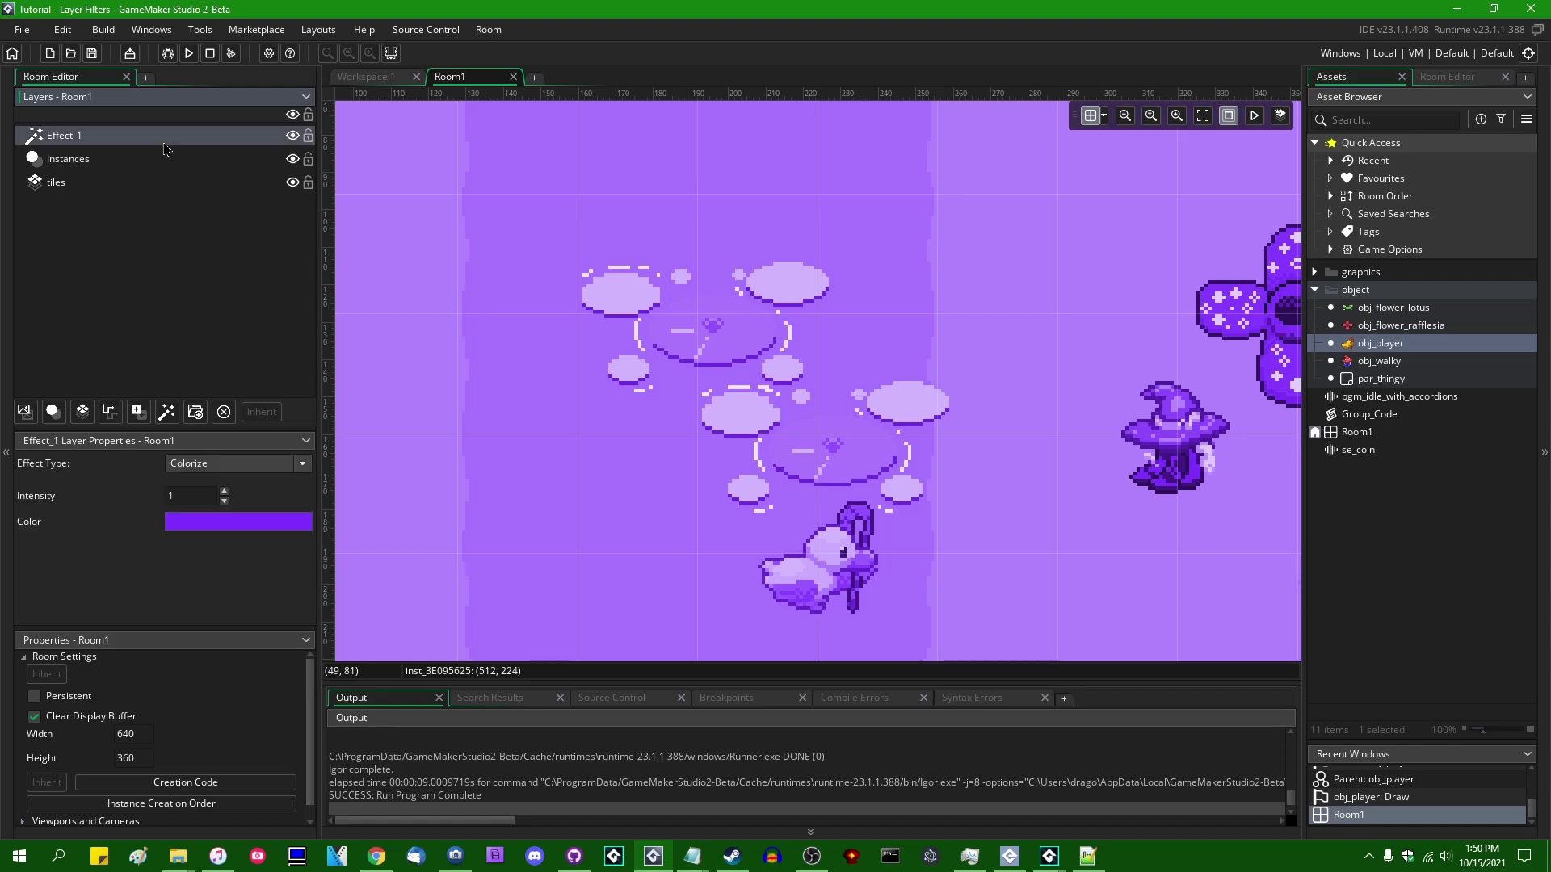
# - Open par_thingy's End Step code, then return to Room1 and select the Instances and tiles layers
pyautogui.doubleClick(1381, 378)
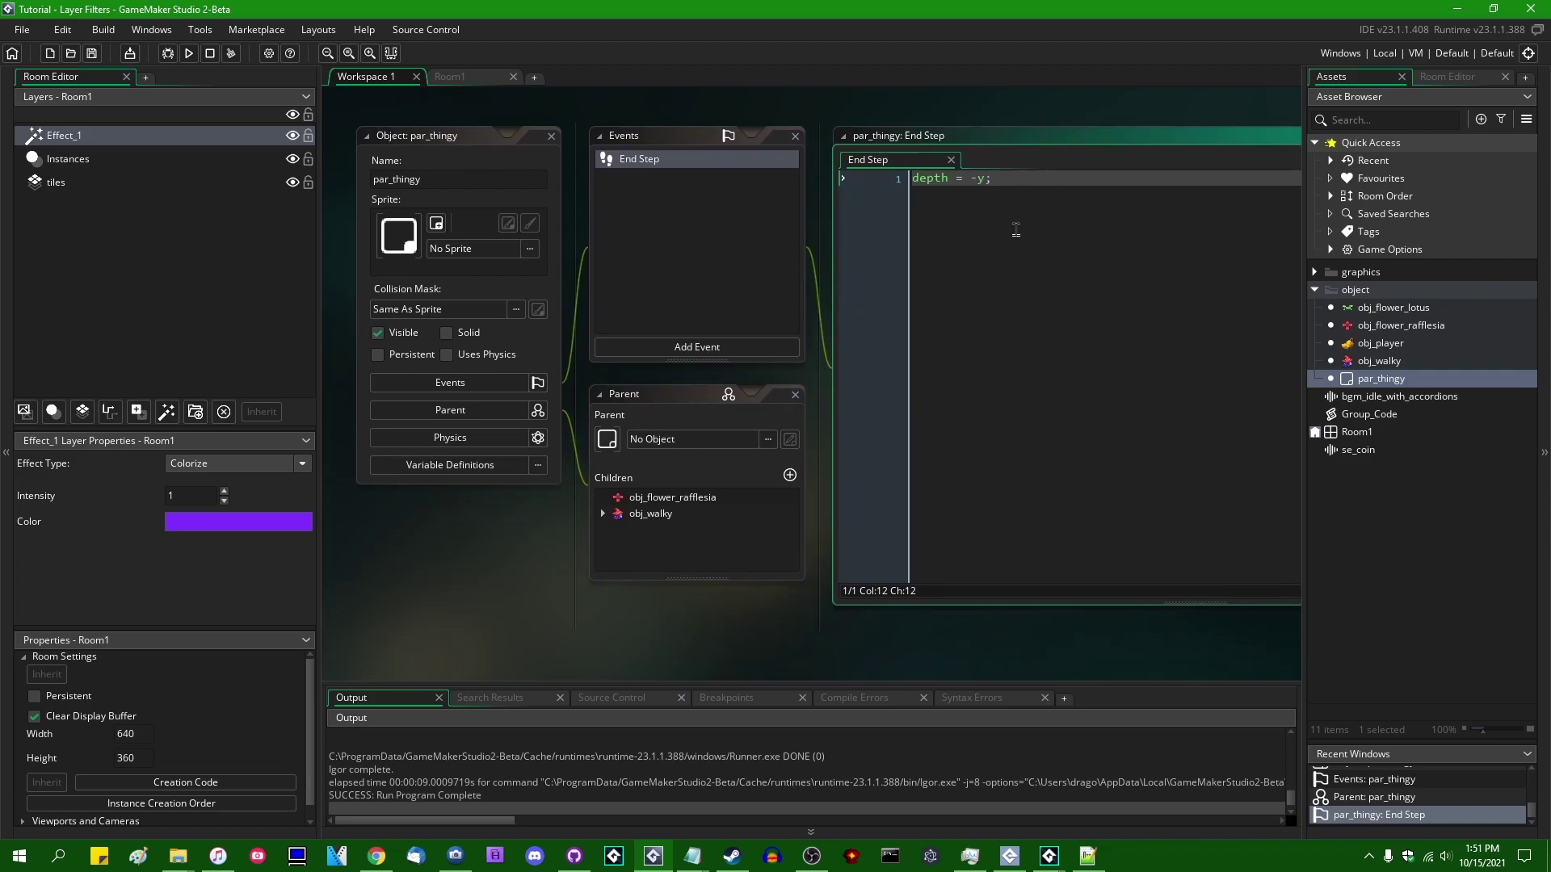
pyautogui.click(467, 79)
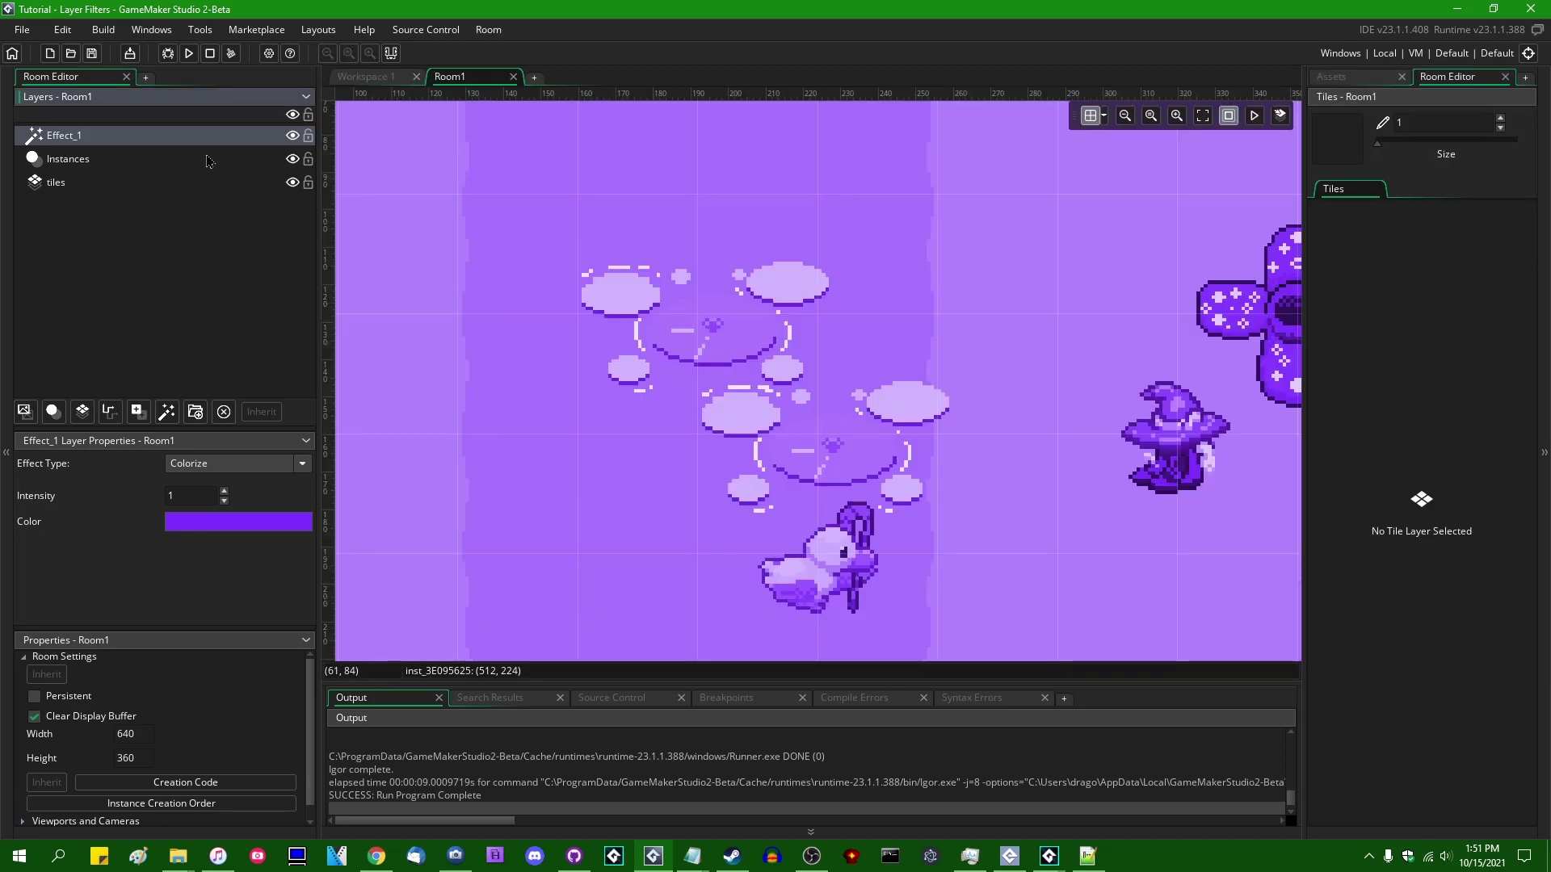
pyautogui.click(178, 162)
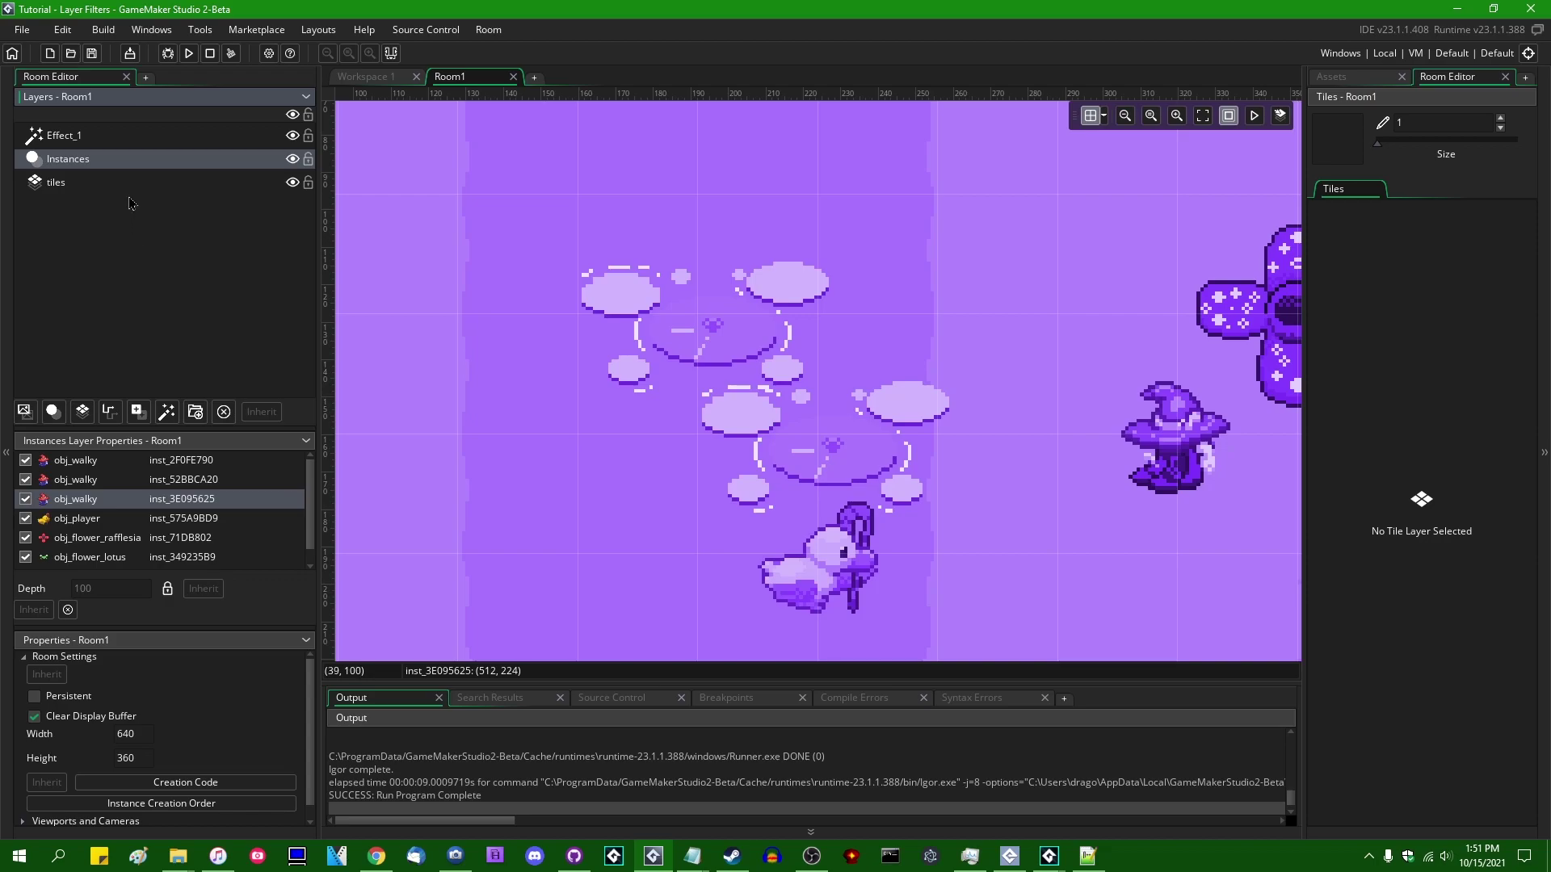
pyautogui.click(139, 187)
pyautogui.click(185, 159)
# - Run the game, walk the player around with the arrow keys, quit with Escape, and reselect Effect_1
pyautogui.click(189, 53)
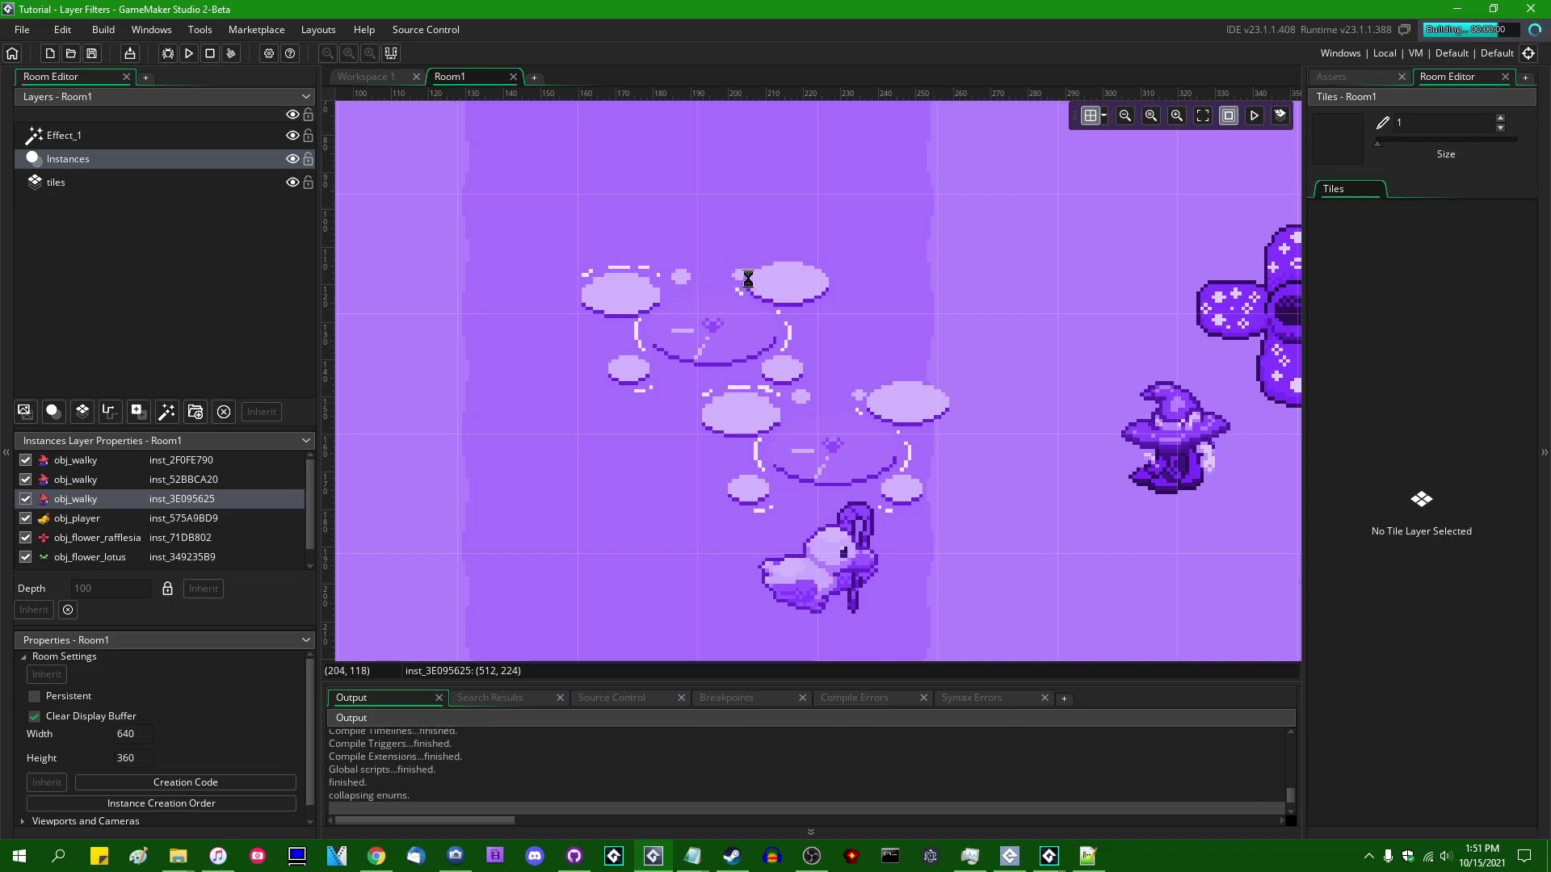
pyautogui.press('Up')
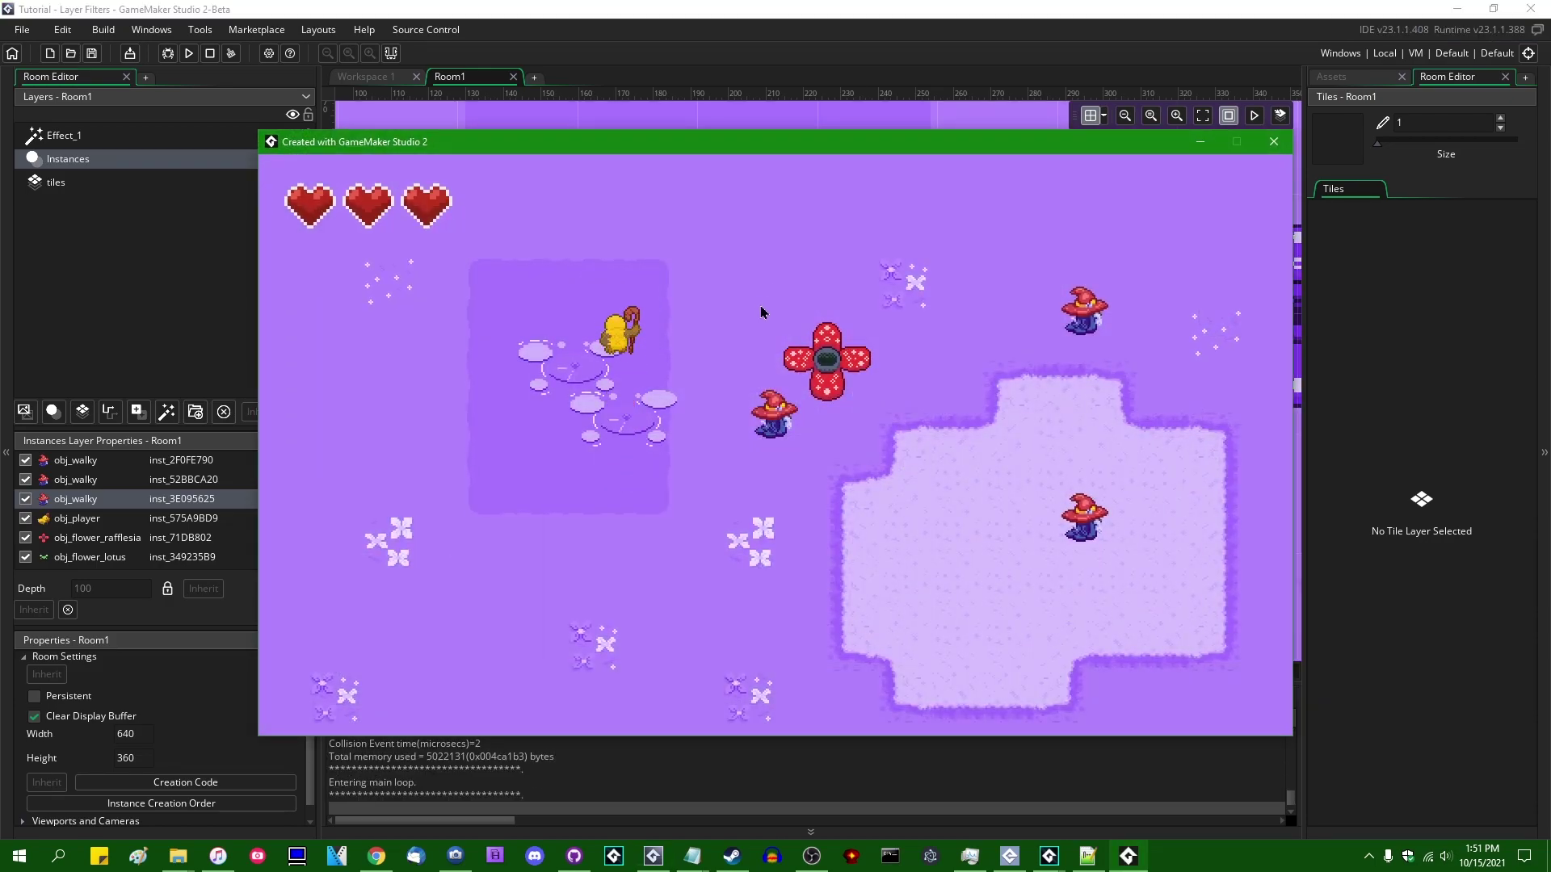
pyautogui.press('Right')
pyautogui.press('Down')
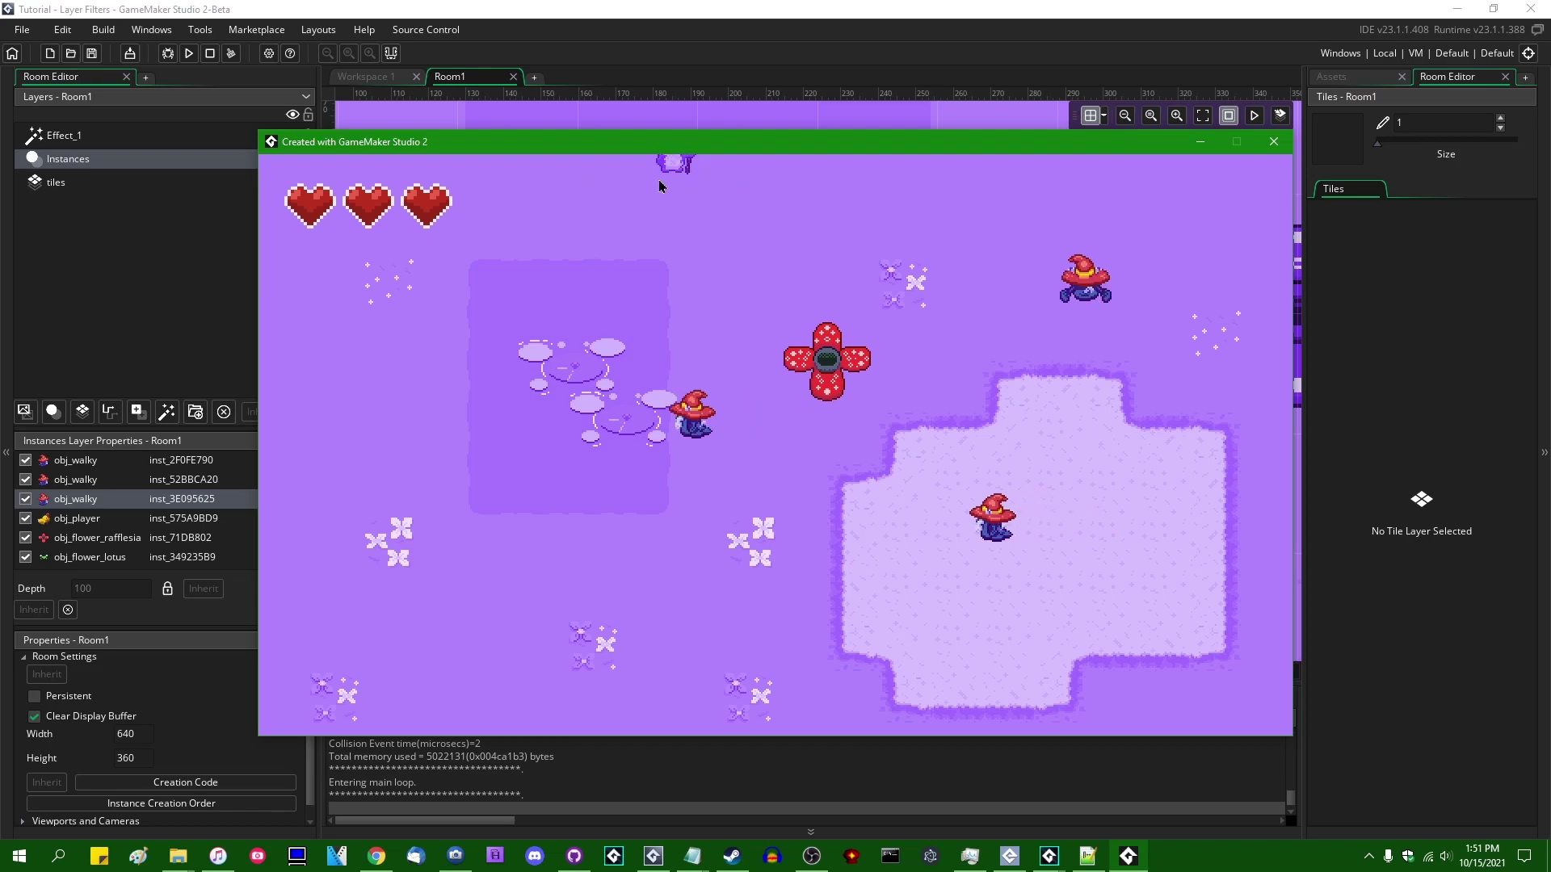
pyautogui.press('Down')
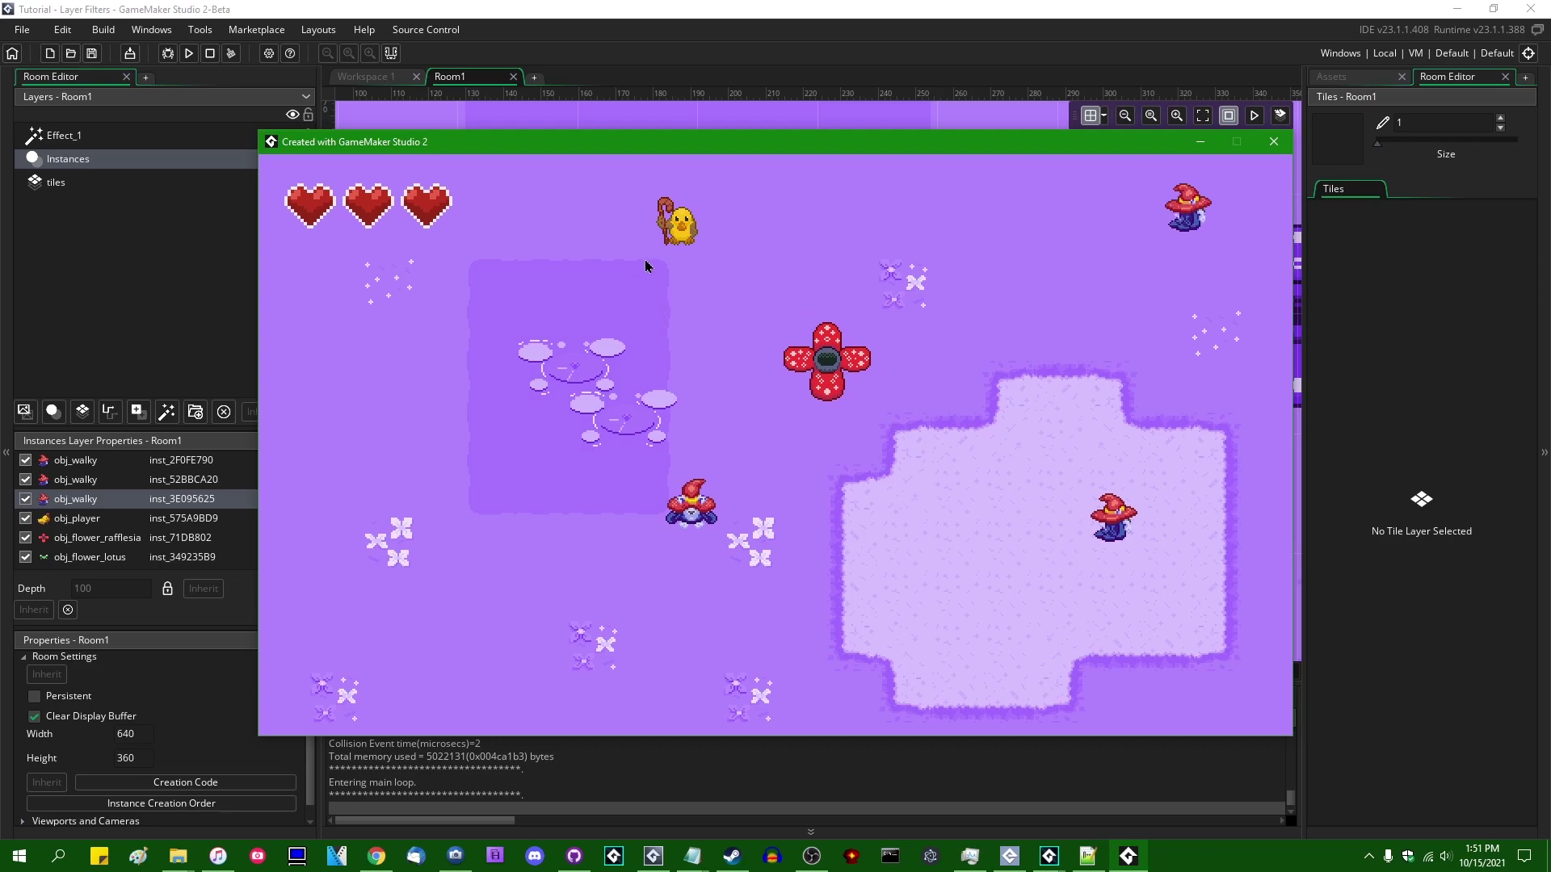
pyautogui.press('Down')
pyautogui.press('Up')
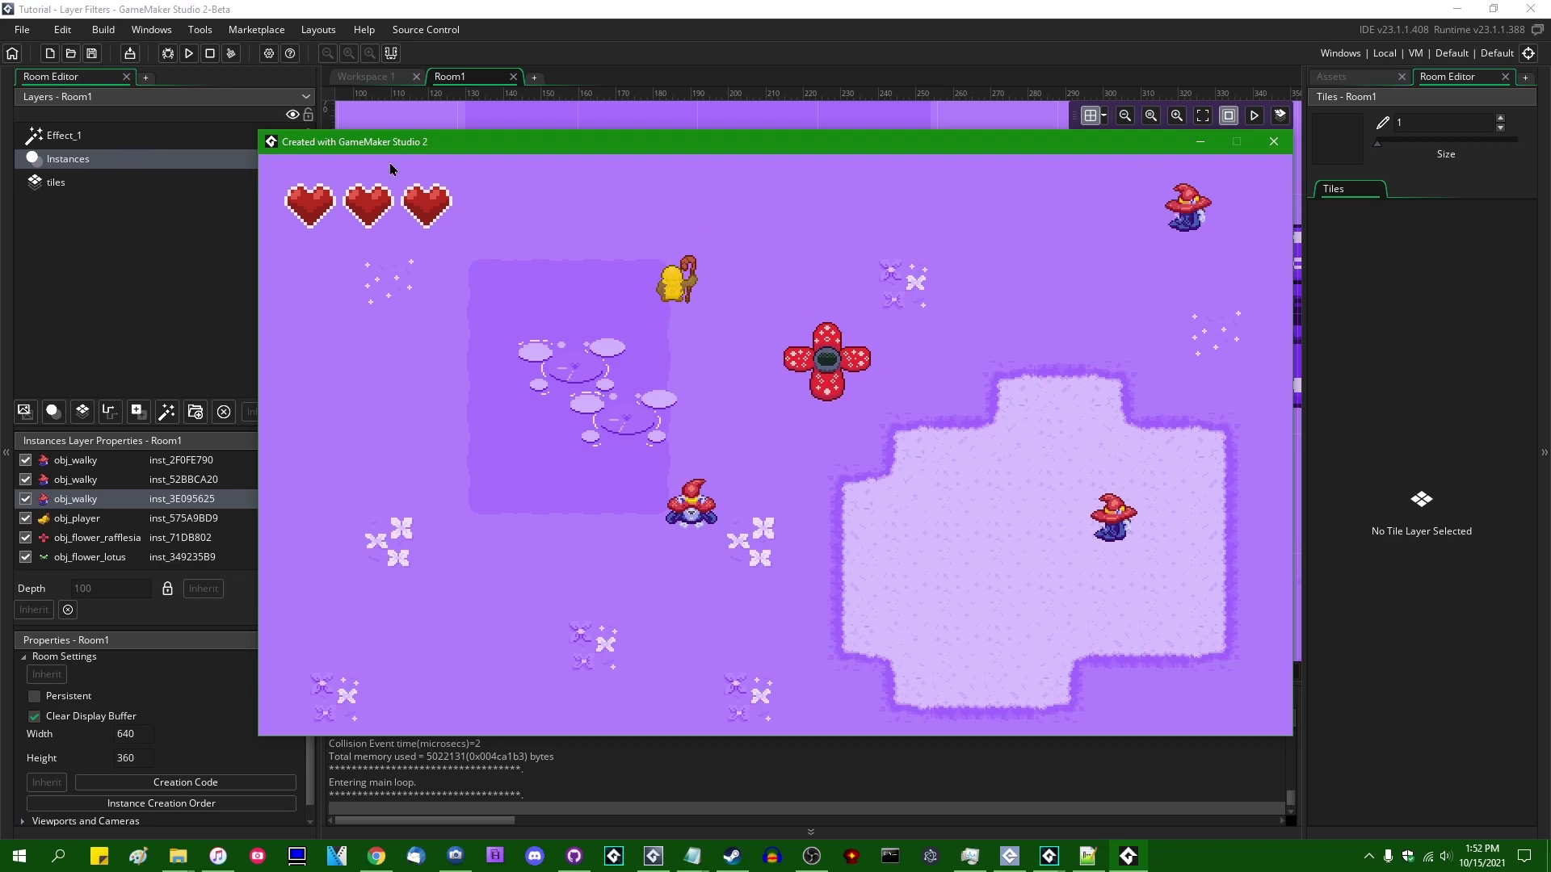
pyautogui.press('Down')
pyautogui.press('Right')
pyautogui.press('Up')
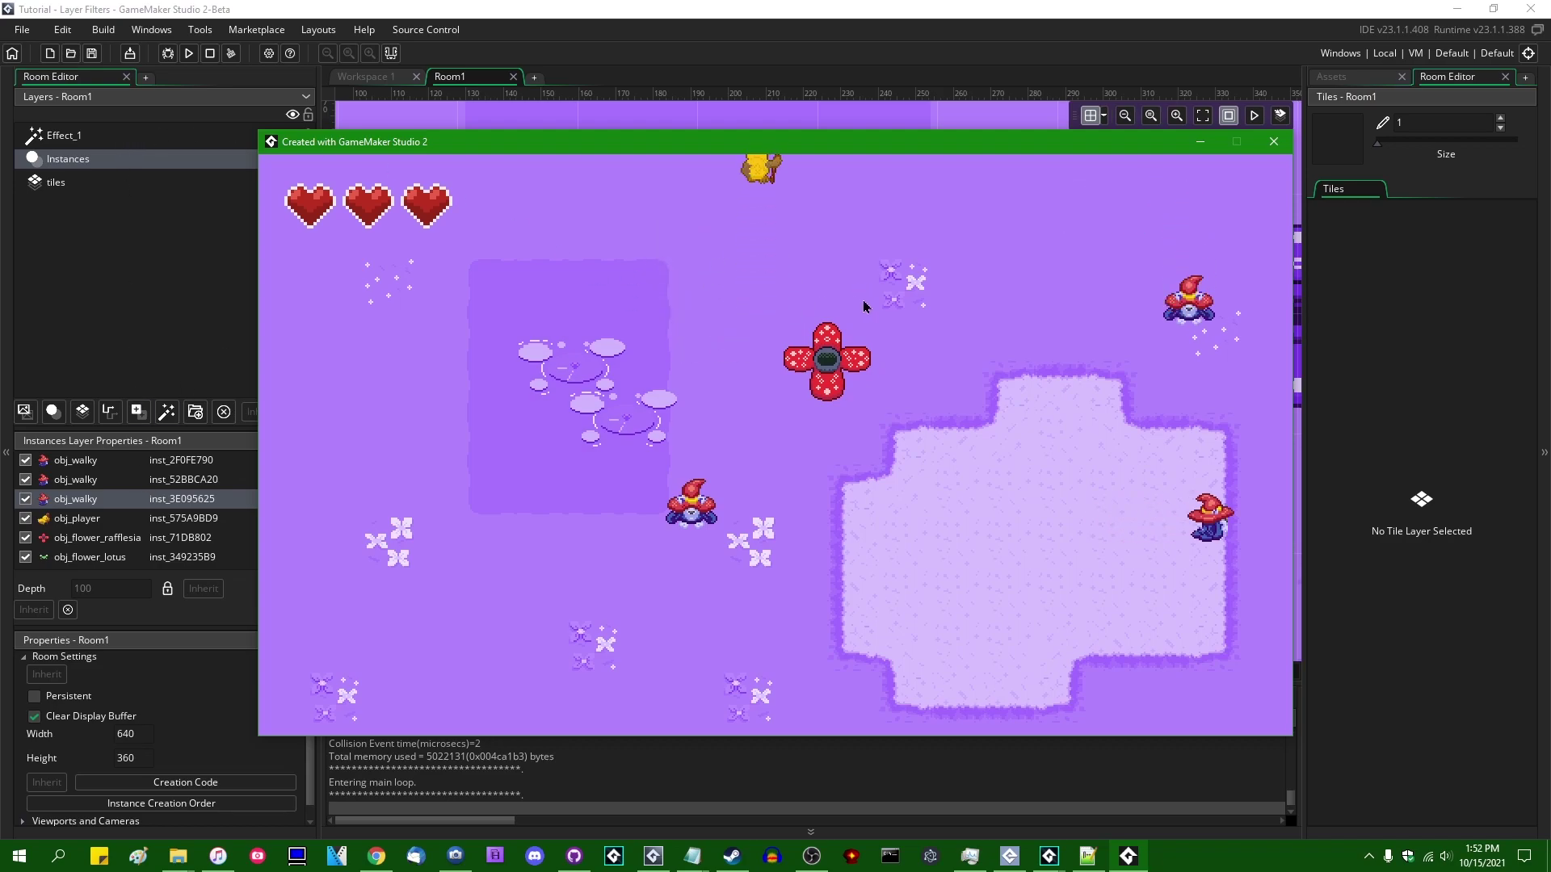
pyautogui.press('Escape')
pyautogui.click(153, 137)
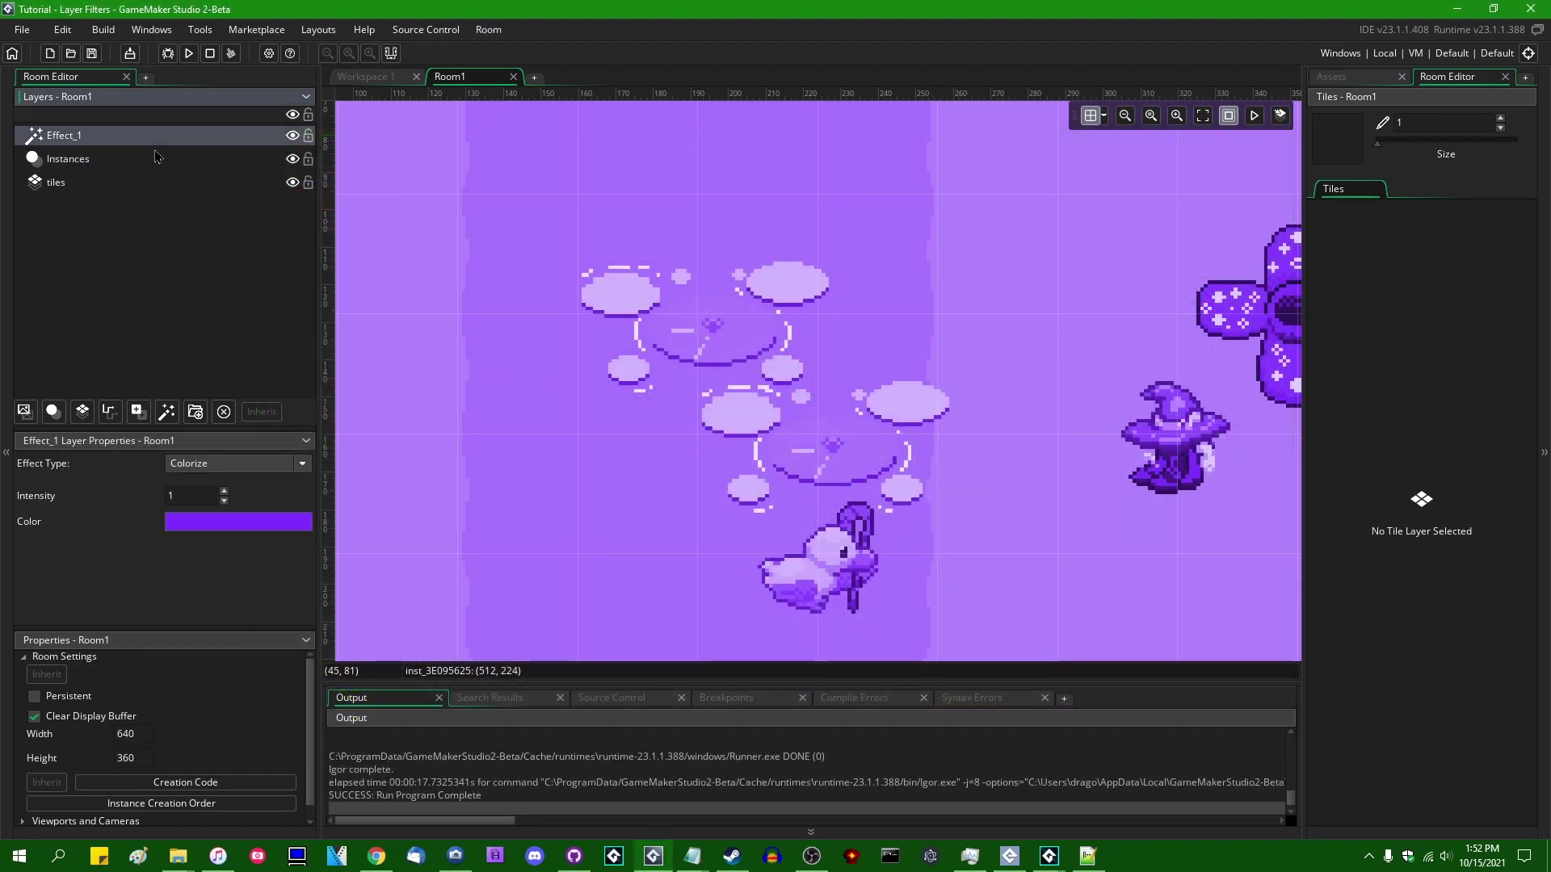
# - Switch Effect_1 to Desaturate and lower its Intensity to 0.9
pyautogui.click(246, 466)
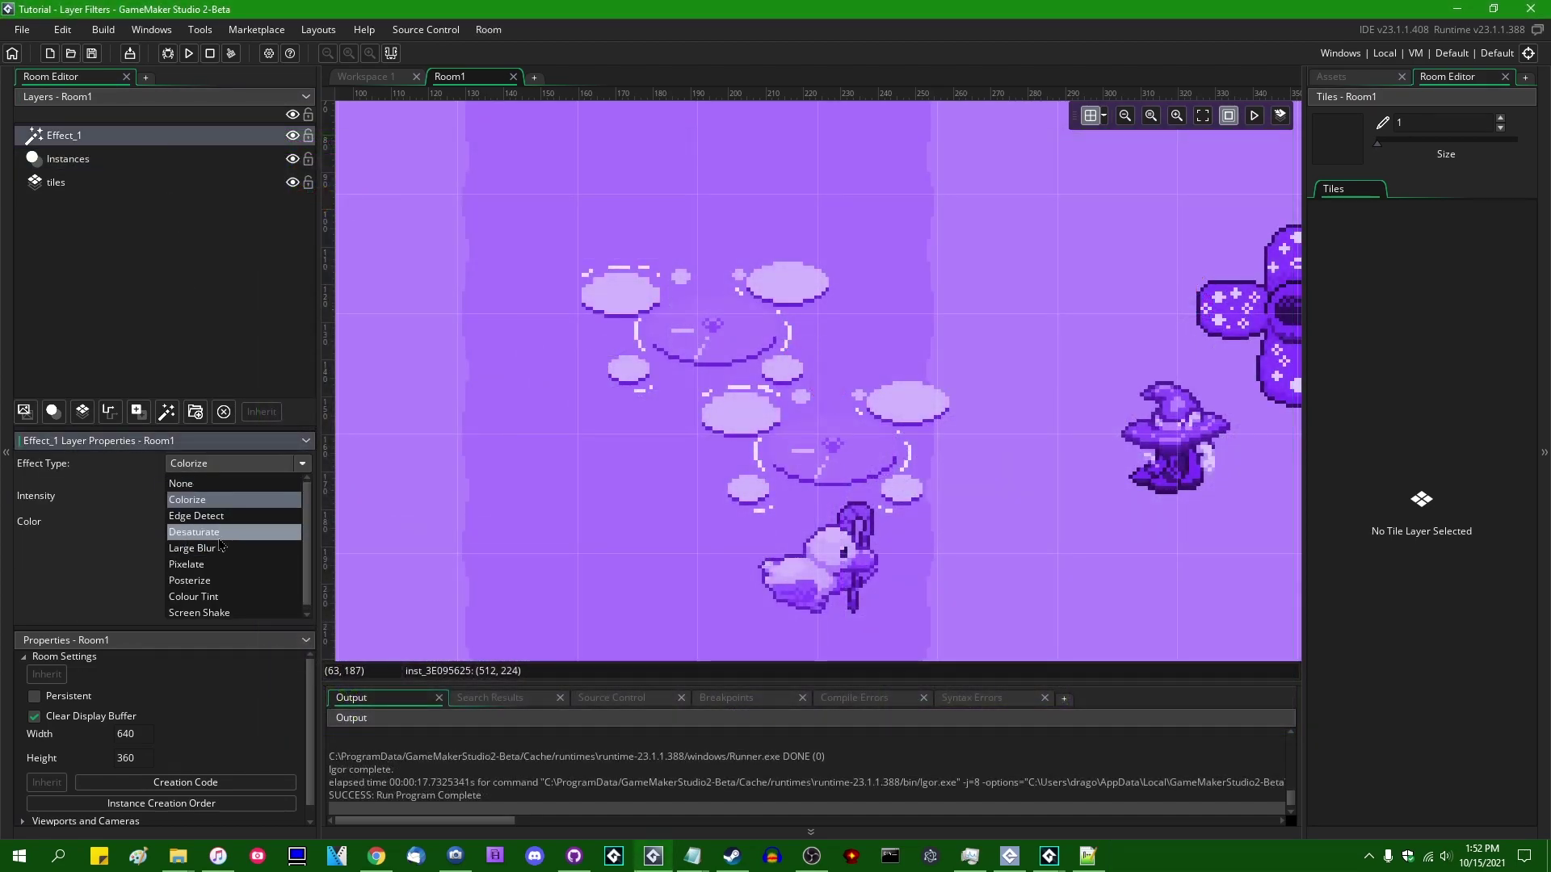
pyautogui.click(216, 535)
pyautogui.scroll(-3, 699, 375)
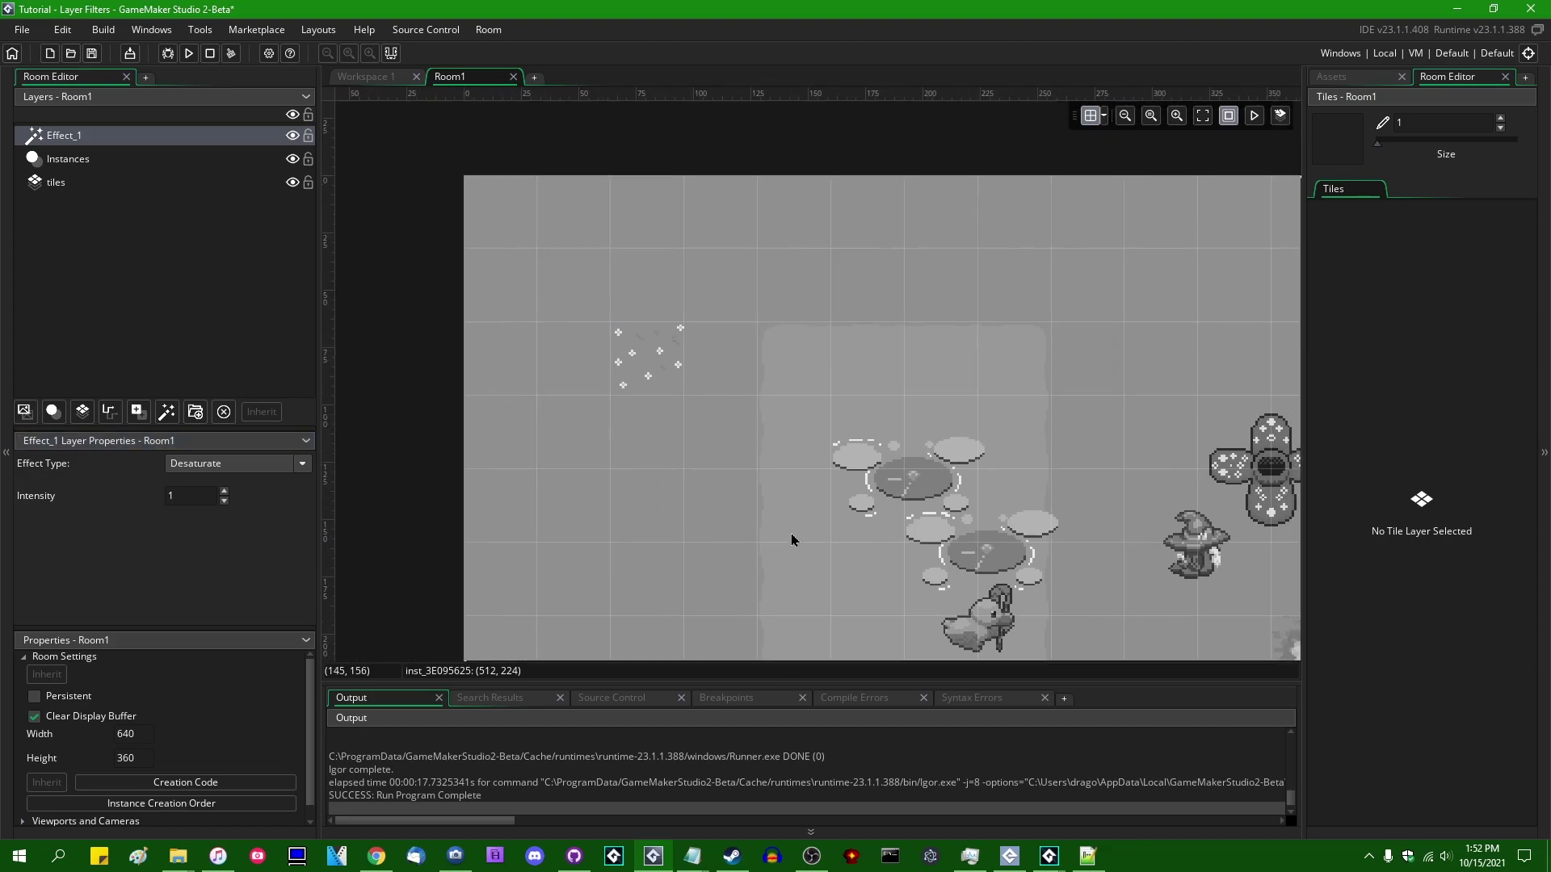
pyautogui.click(224, 502)
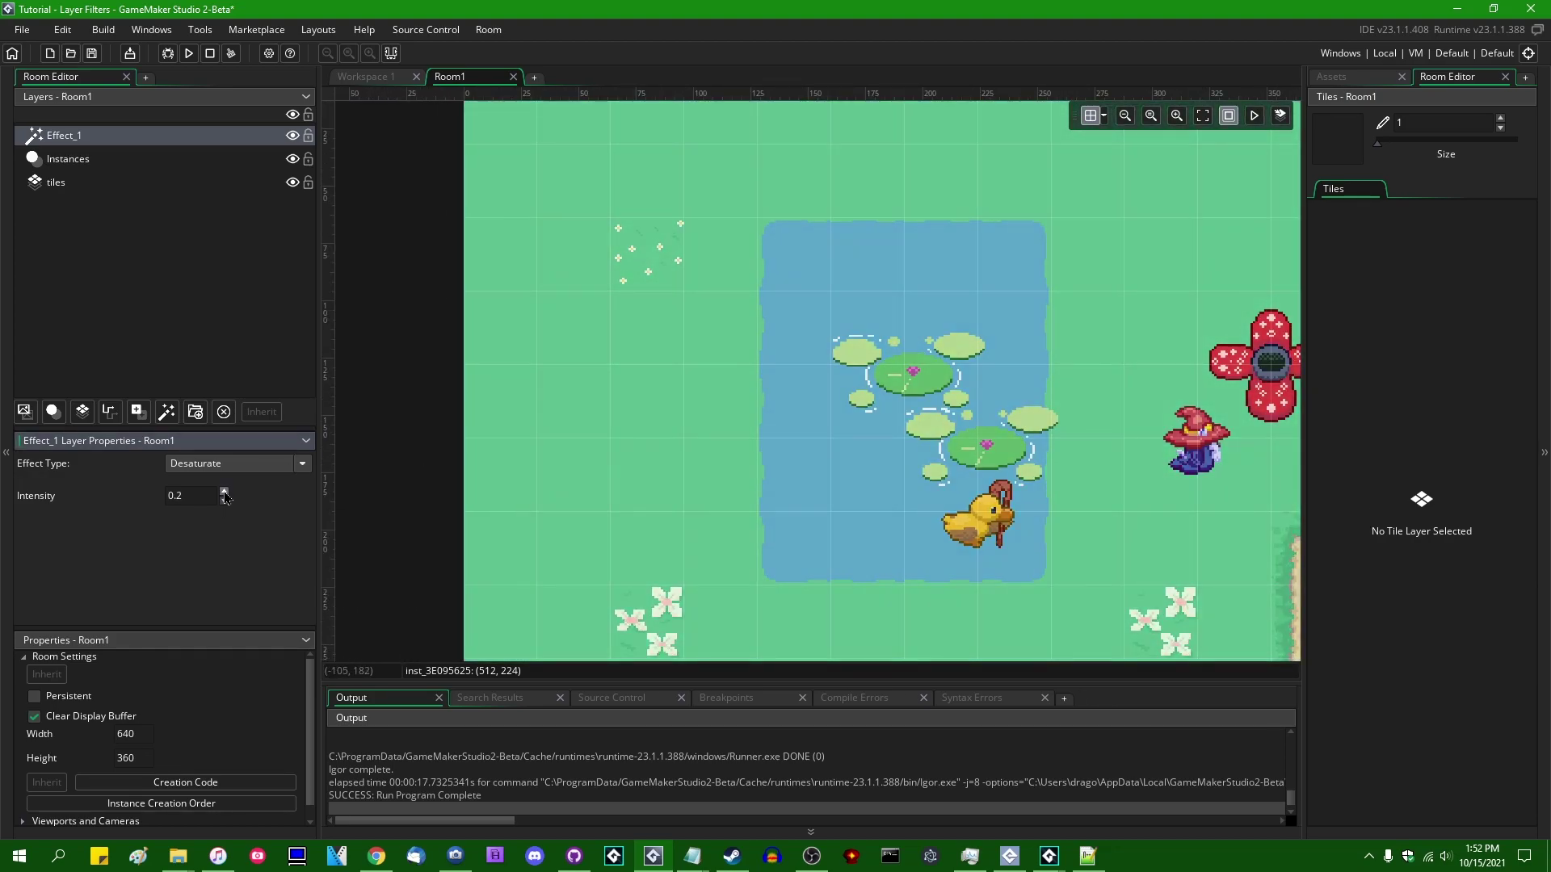
pyautogui.scroll(3, 225, 497)
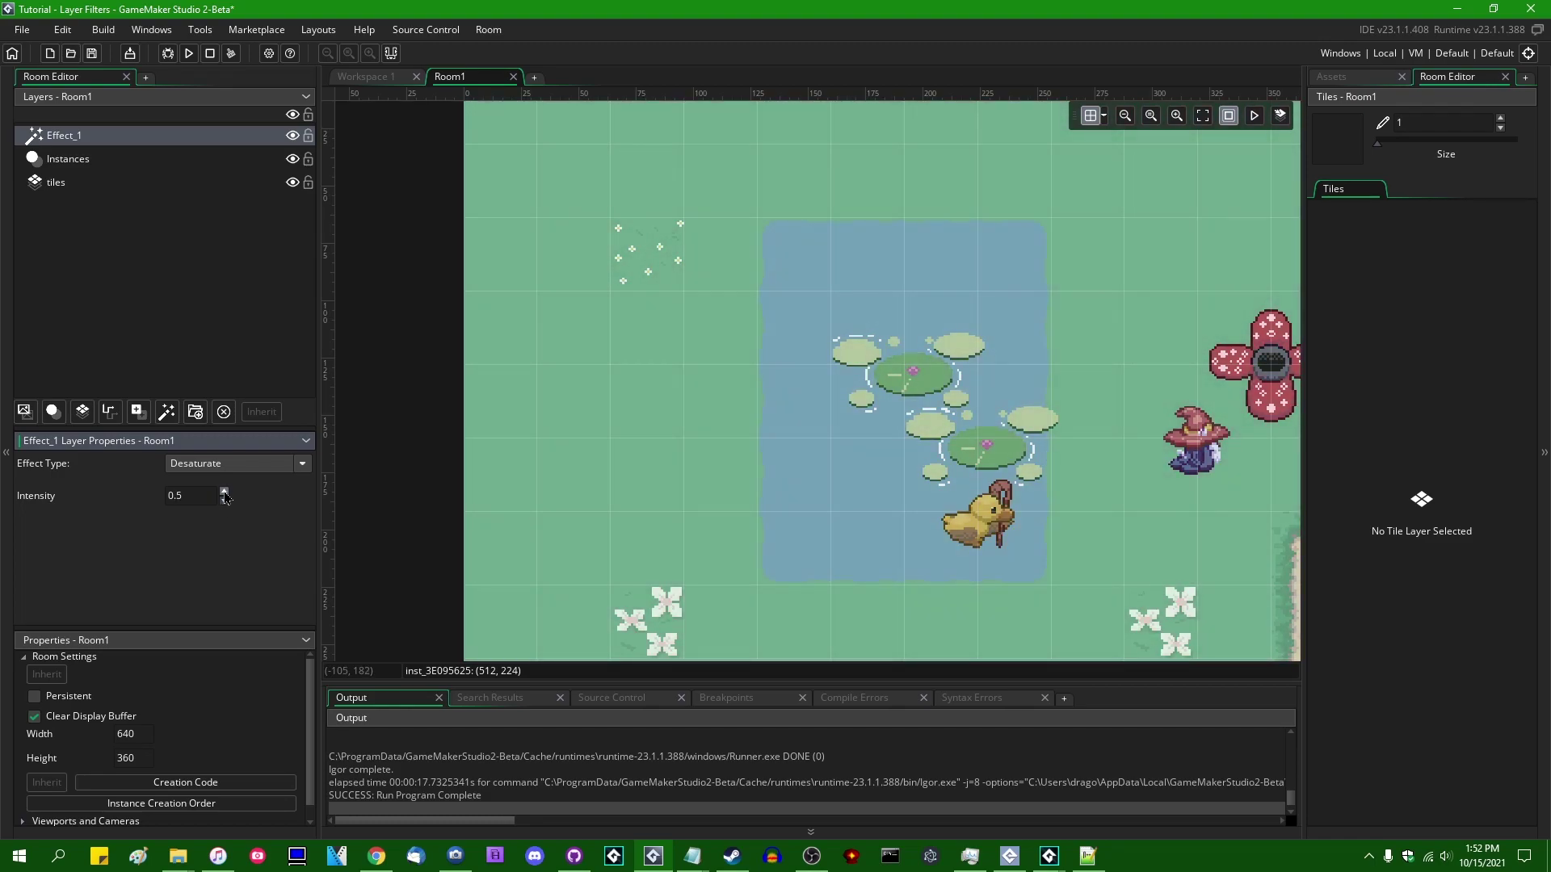
pyautogui.click(239, 469)
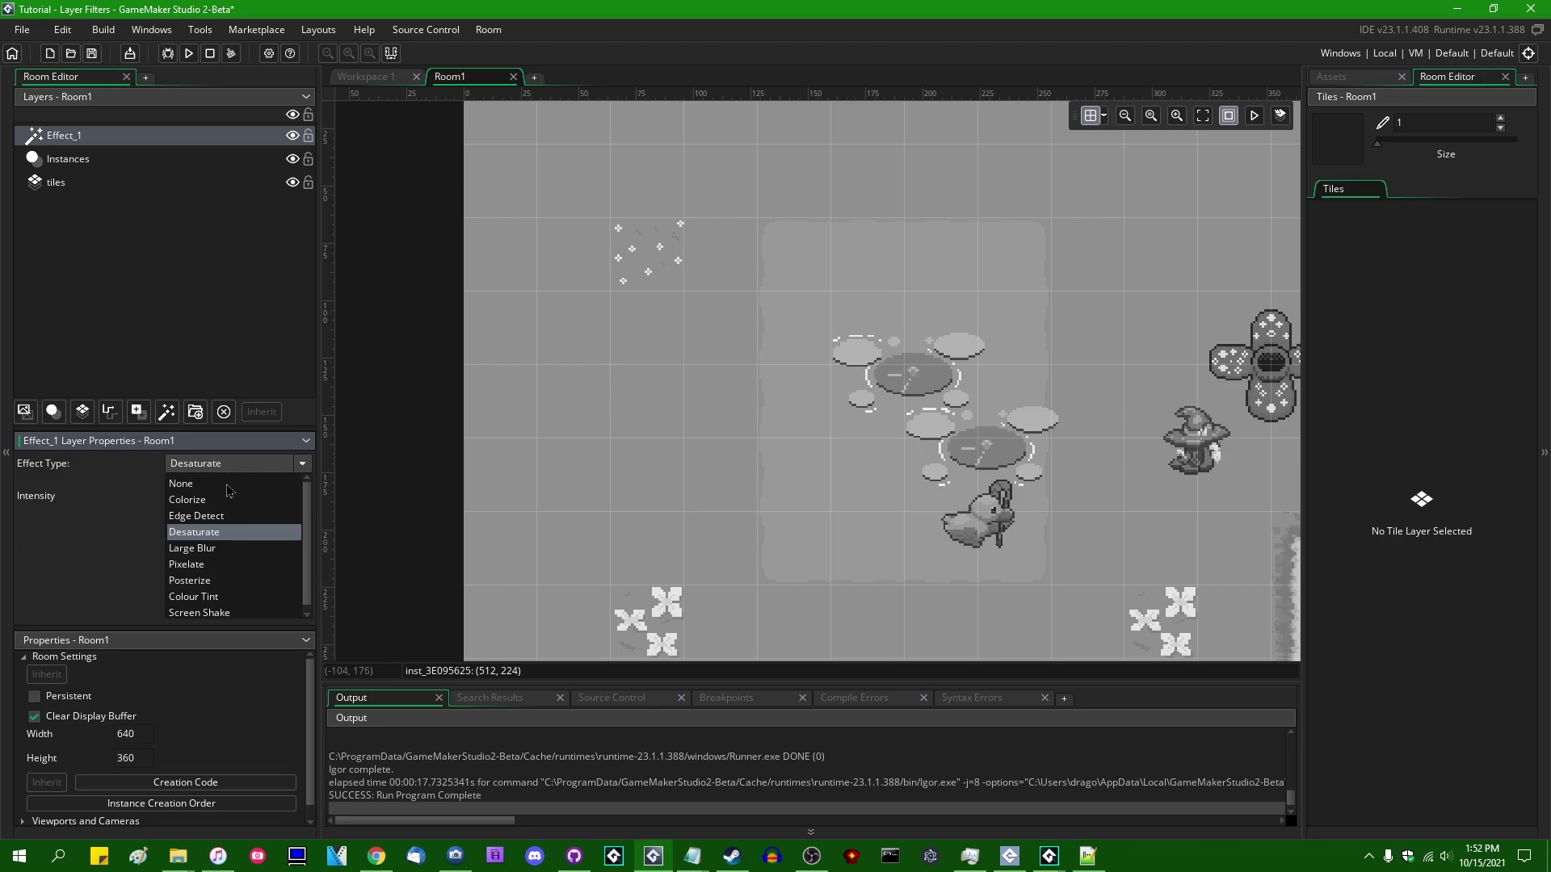
# - Switch Effect_1 to Large Blur and zoom into Room1 to show the pond and flower
pyautogui.click(234, 549)
pyautogui.keyDown('ctrl'); pyautogui.scroll(5, 845, 408); pyautogui.keyUp('ctrl')
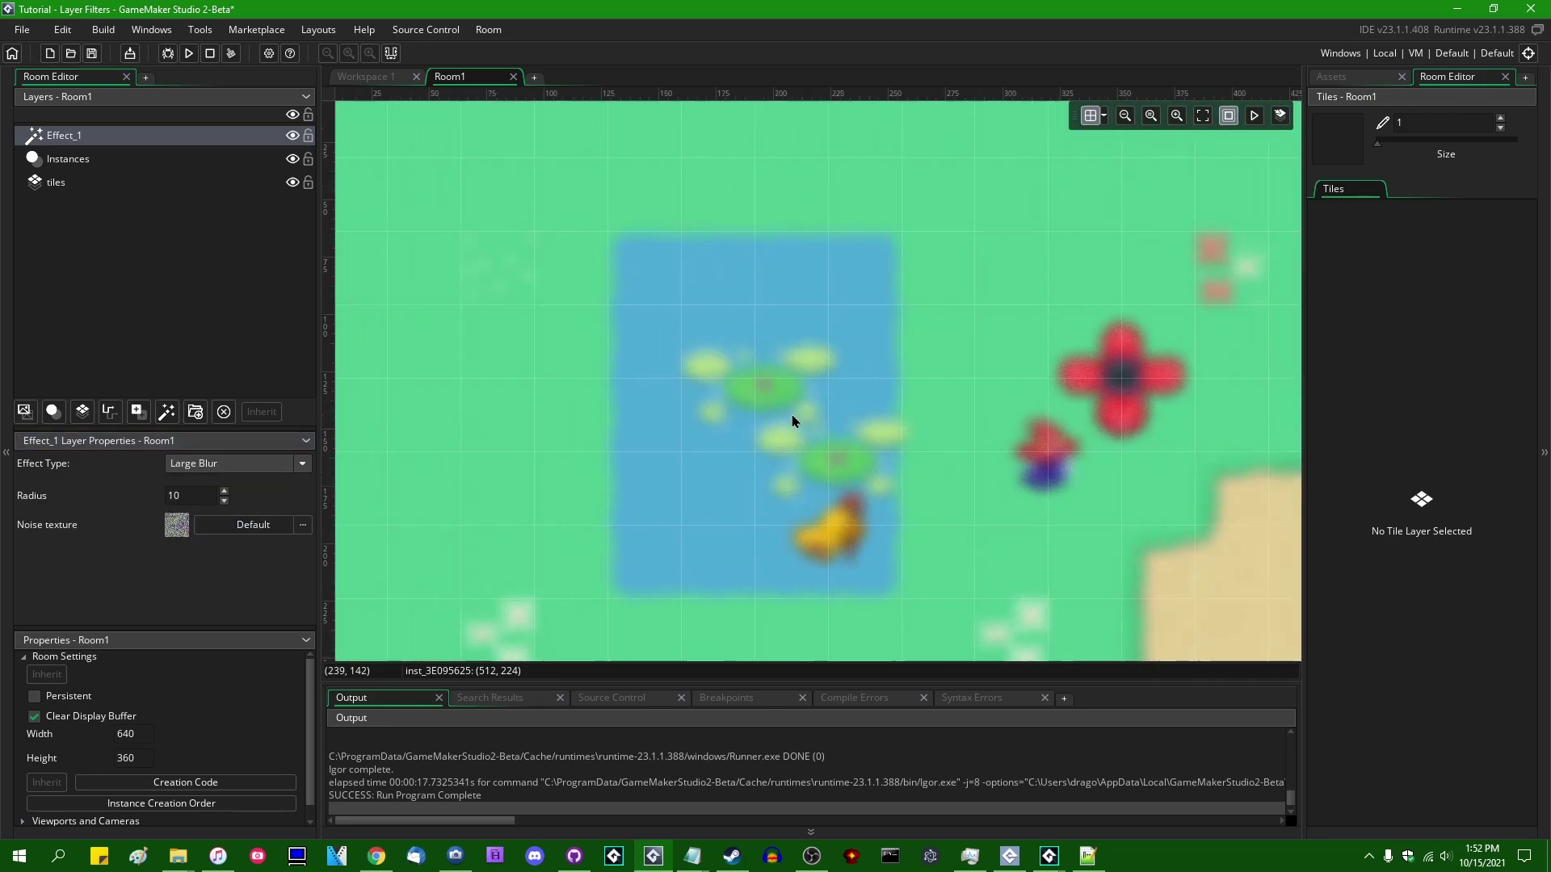
pyautogui.keyDown('ctrl'); pyautogui.scroll(5, 841, 468); pyautogui.keyUp('ctrl')
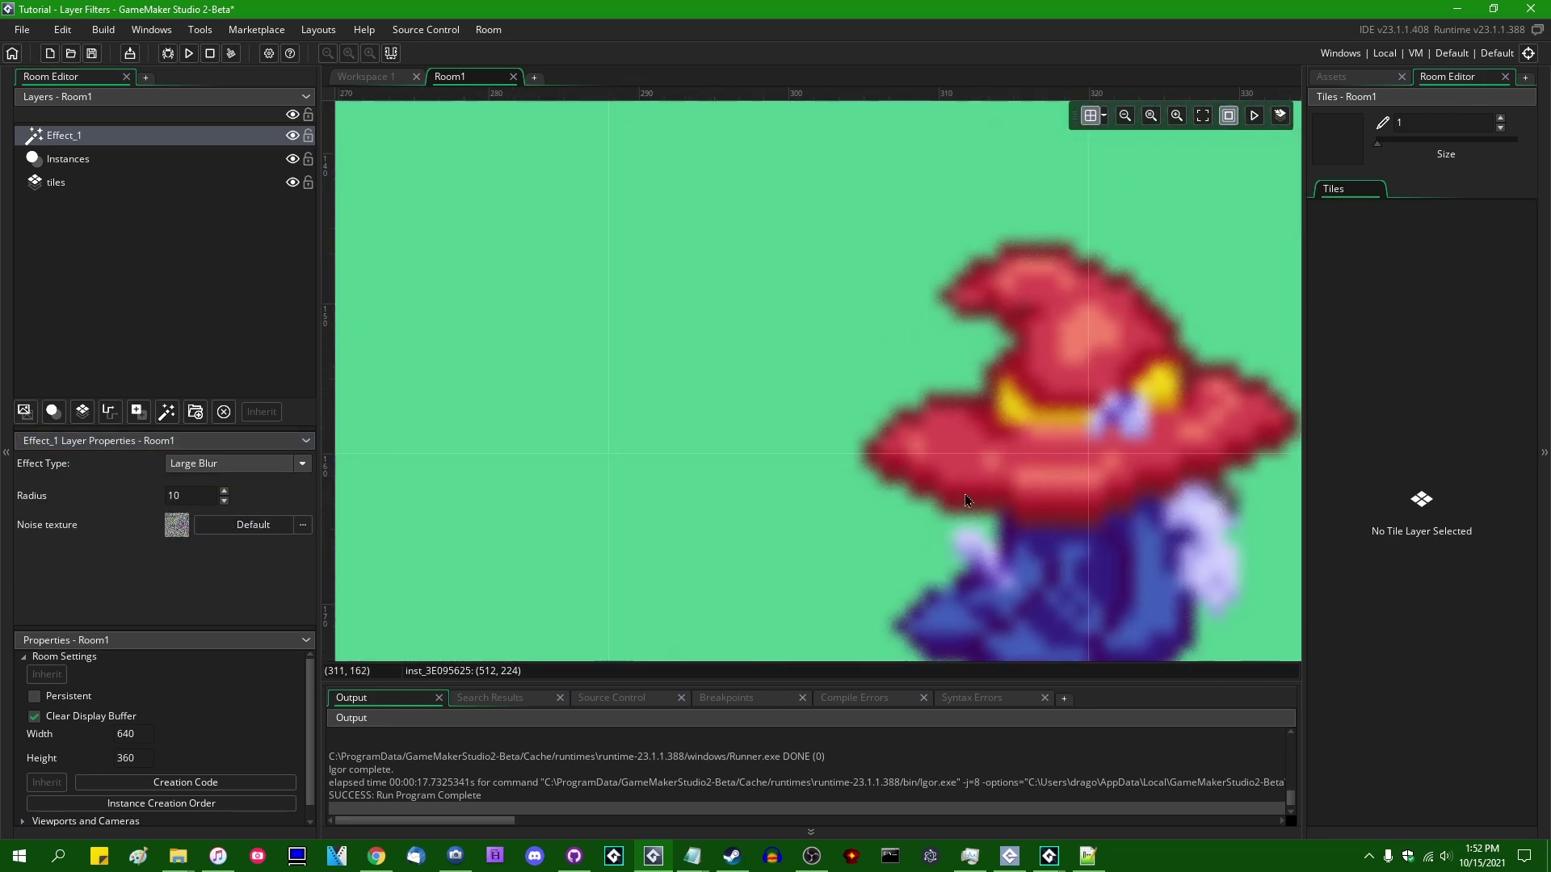
pyautogui.keyDown('ctrl'); pyautogui.scroll(5, 790, 432); pyautogui.keyUp('ctrl')
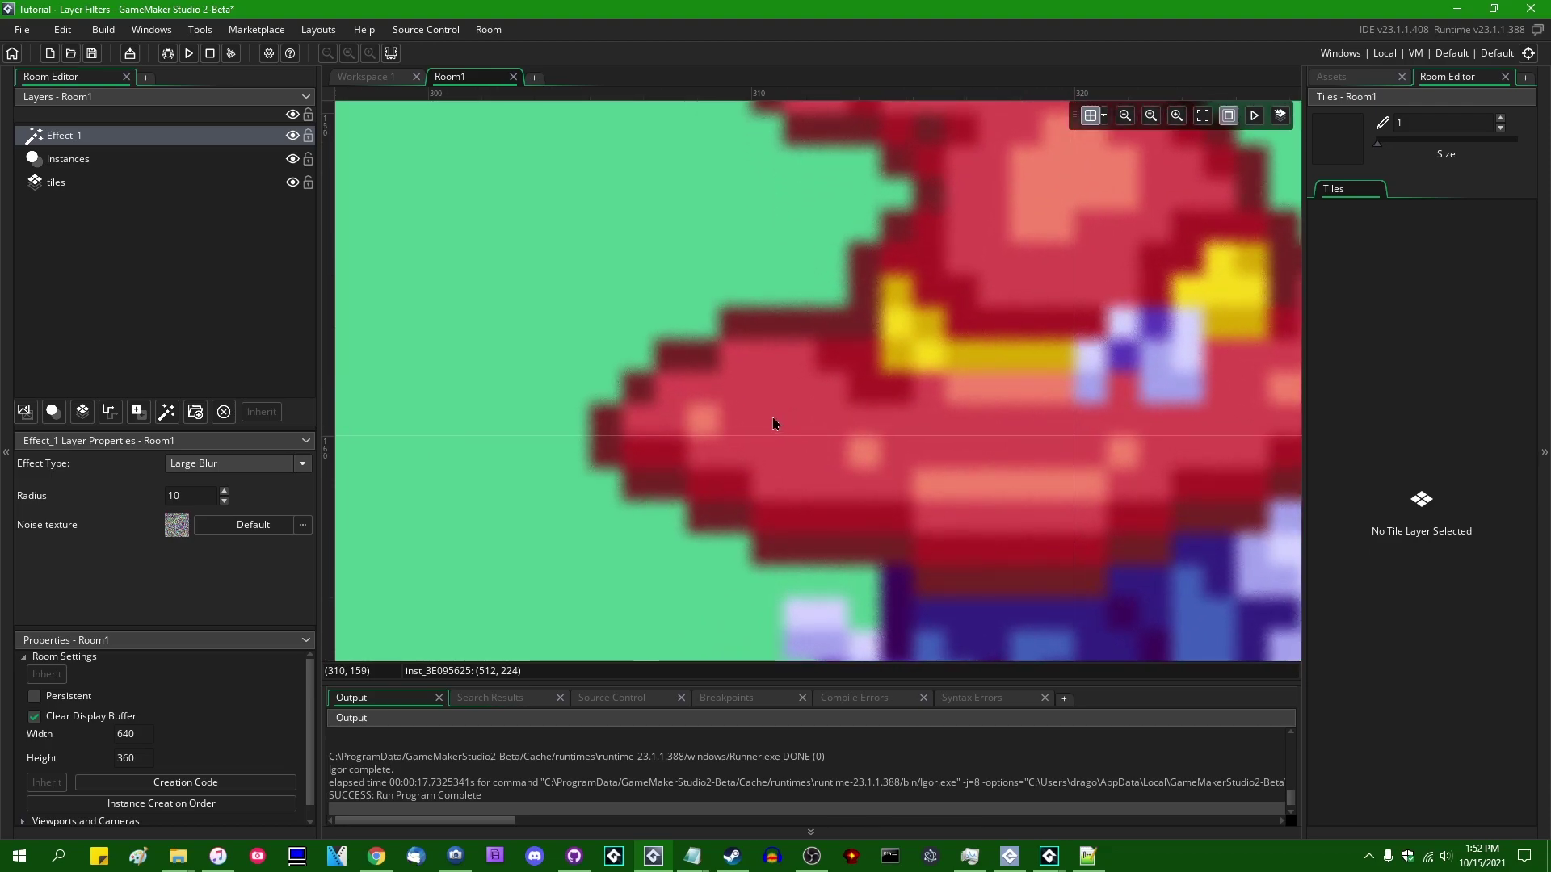
pyautogui.keyDown('ctrl'); pyautogui.scroll(-10, 777, 362); pyautogui.keyUp('ctrl')
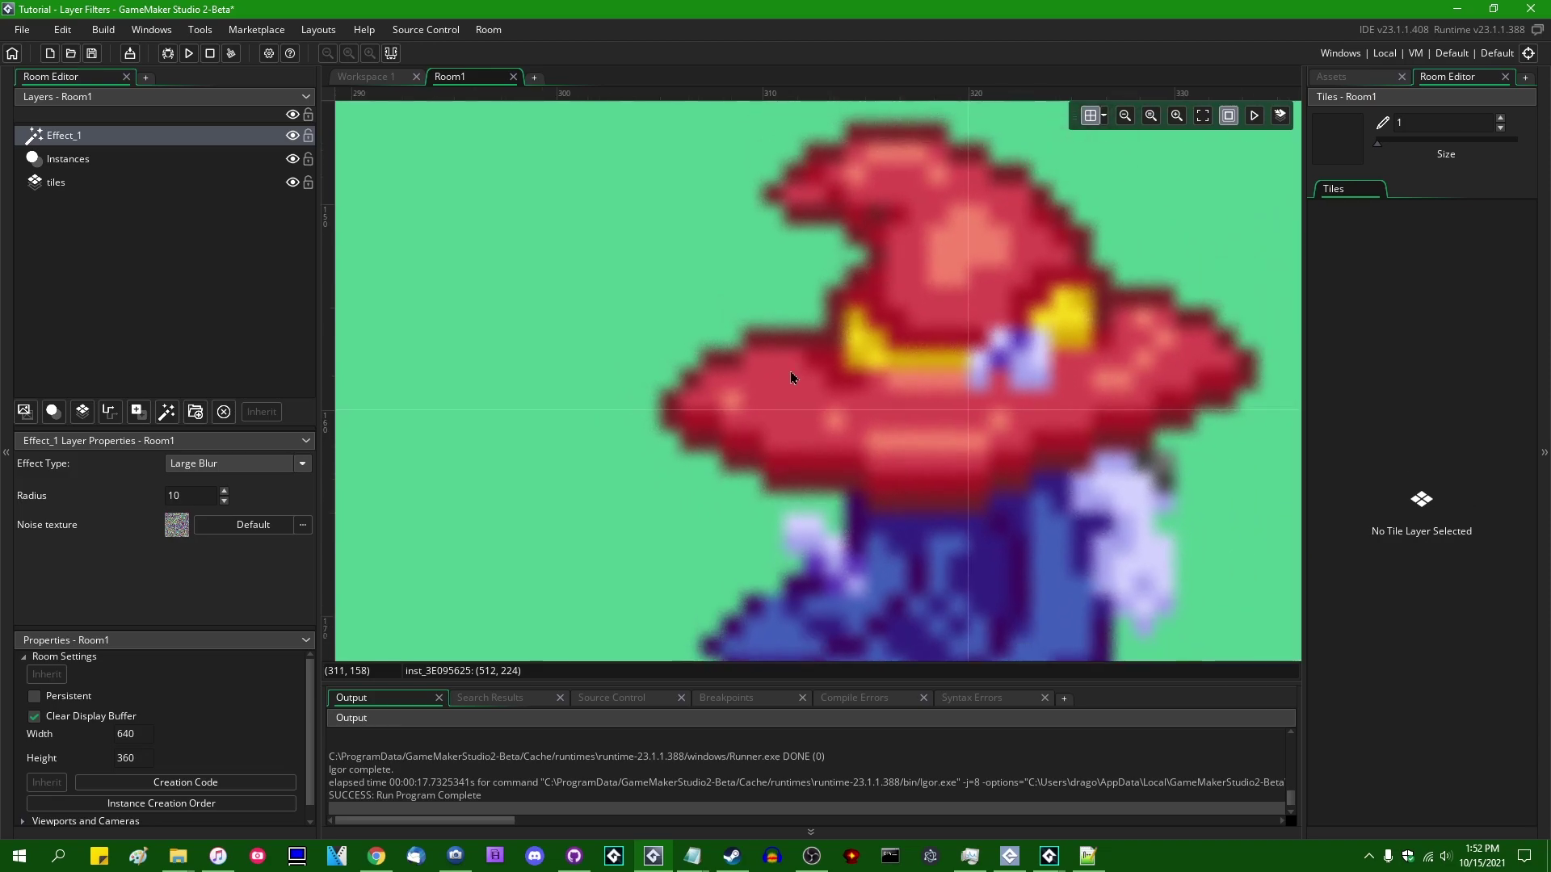
pyautogui.moveTo(655, 312); pyautogui.dragTo(855, 416, button='middle')
# - Test-run the blurred game, walking the duck across the pond
pyautogui.press('F5')
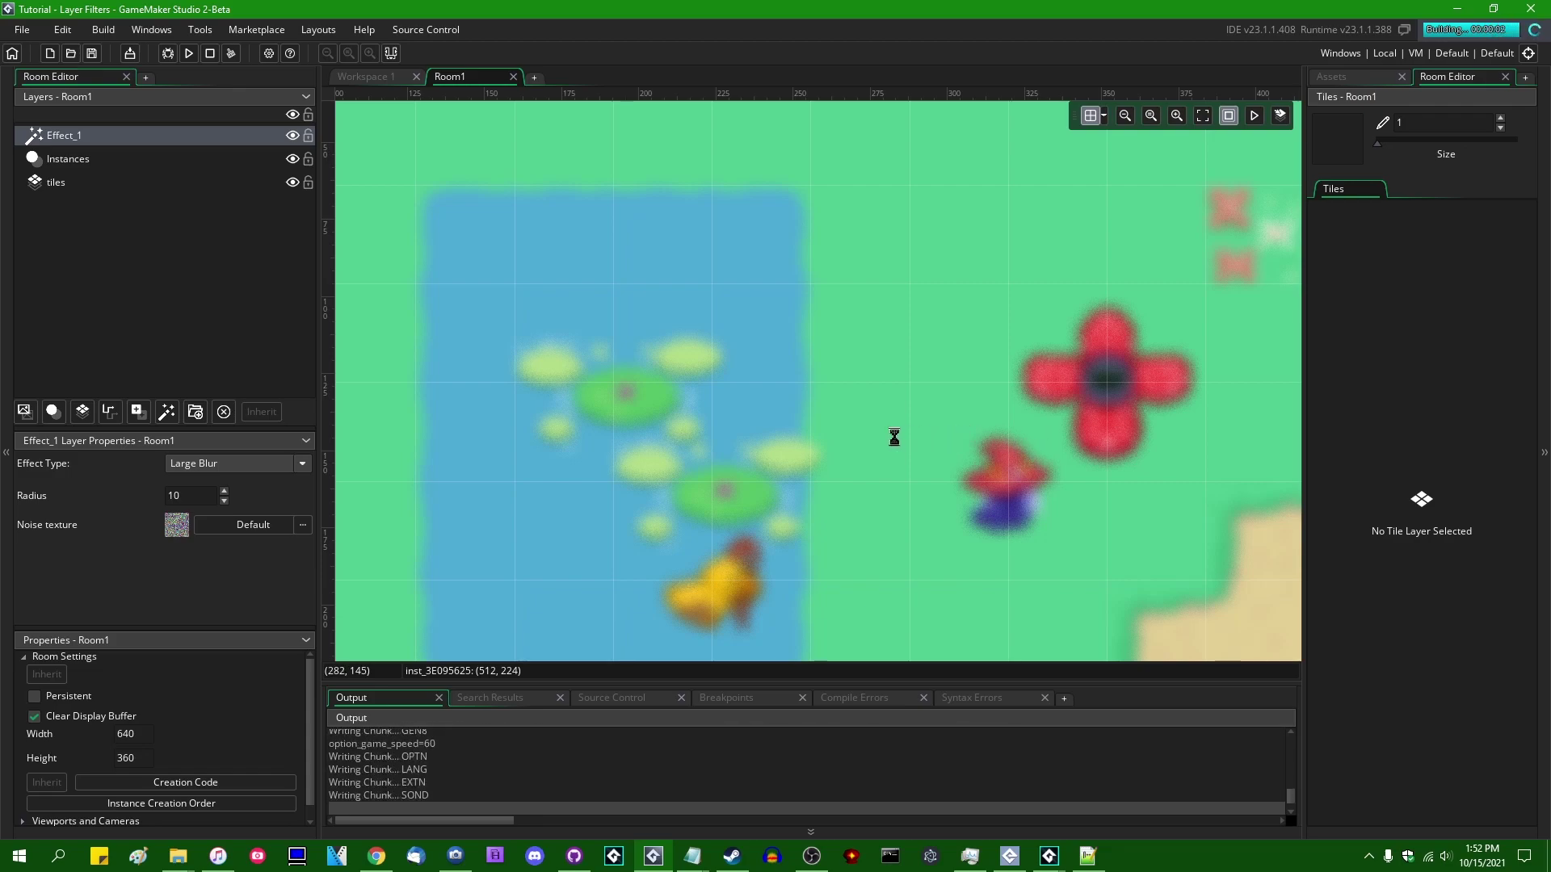
pyautogui.press('Right')
pyautogui.press('Up')
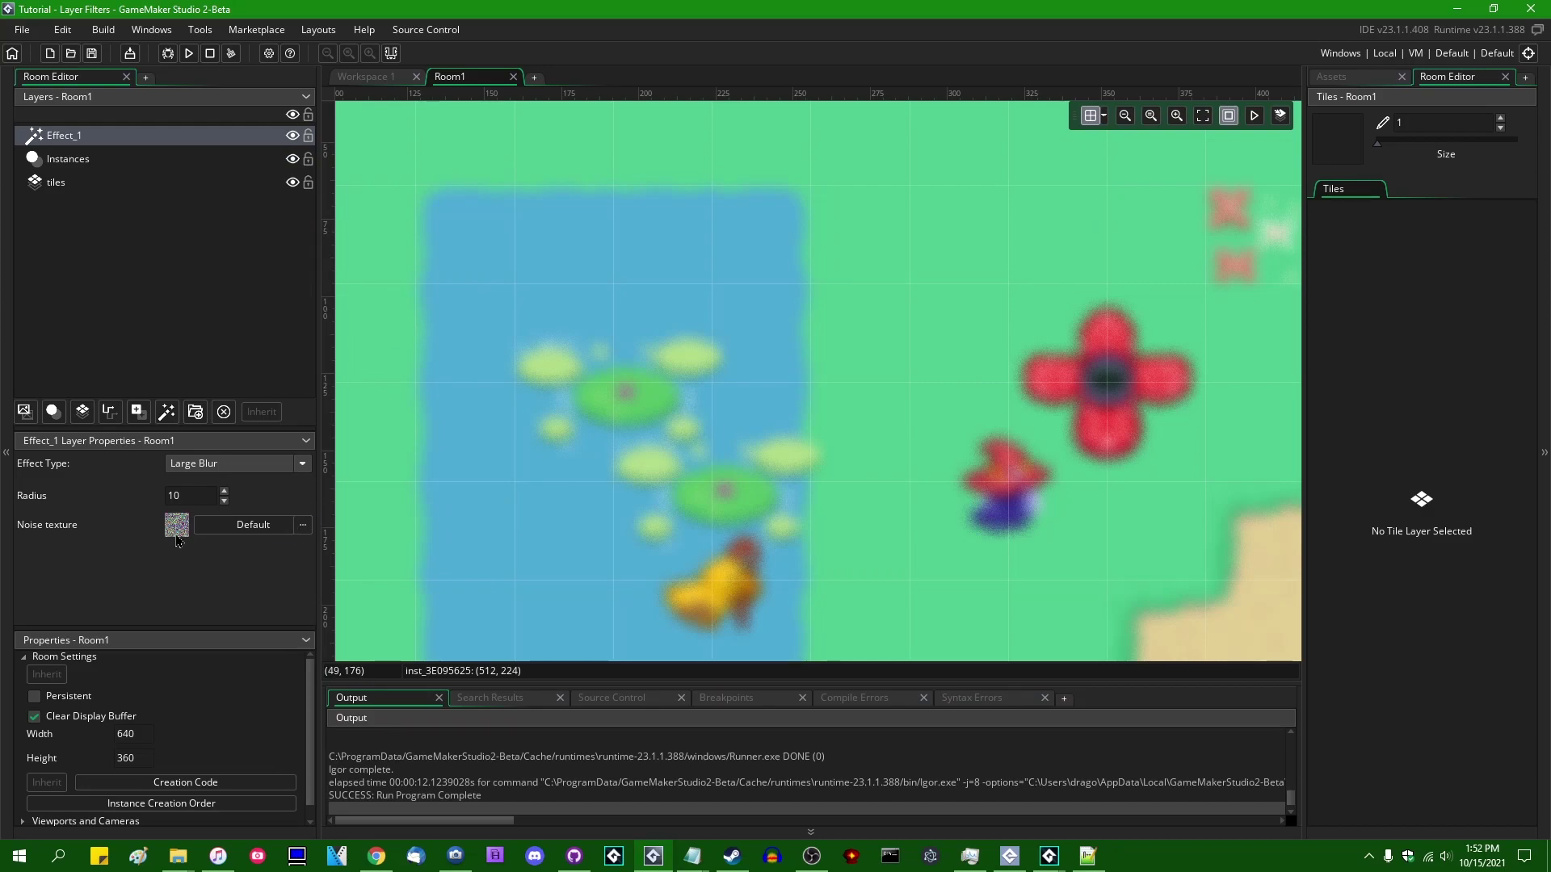
pyautogui.click(252, 525)
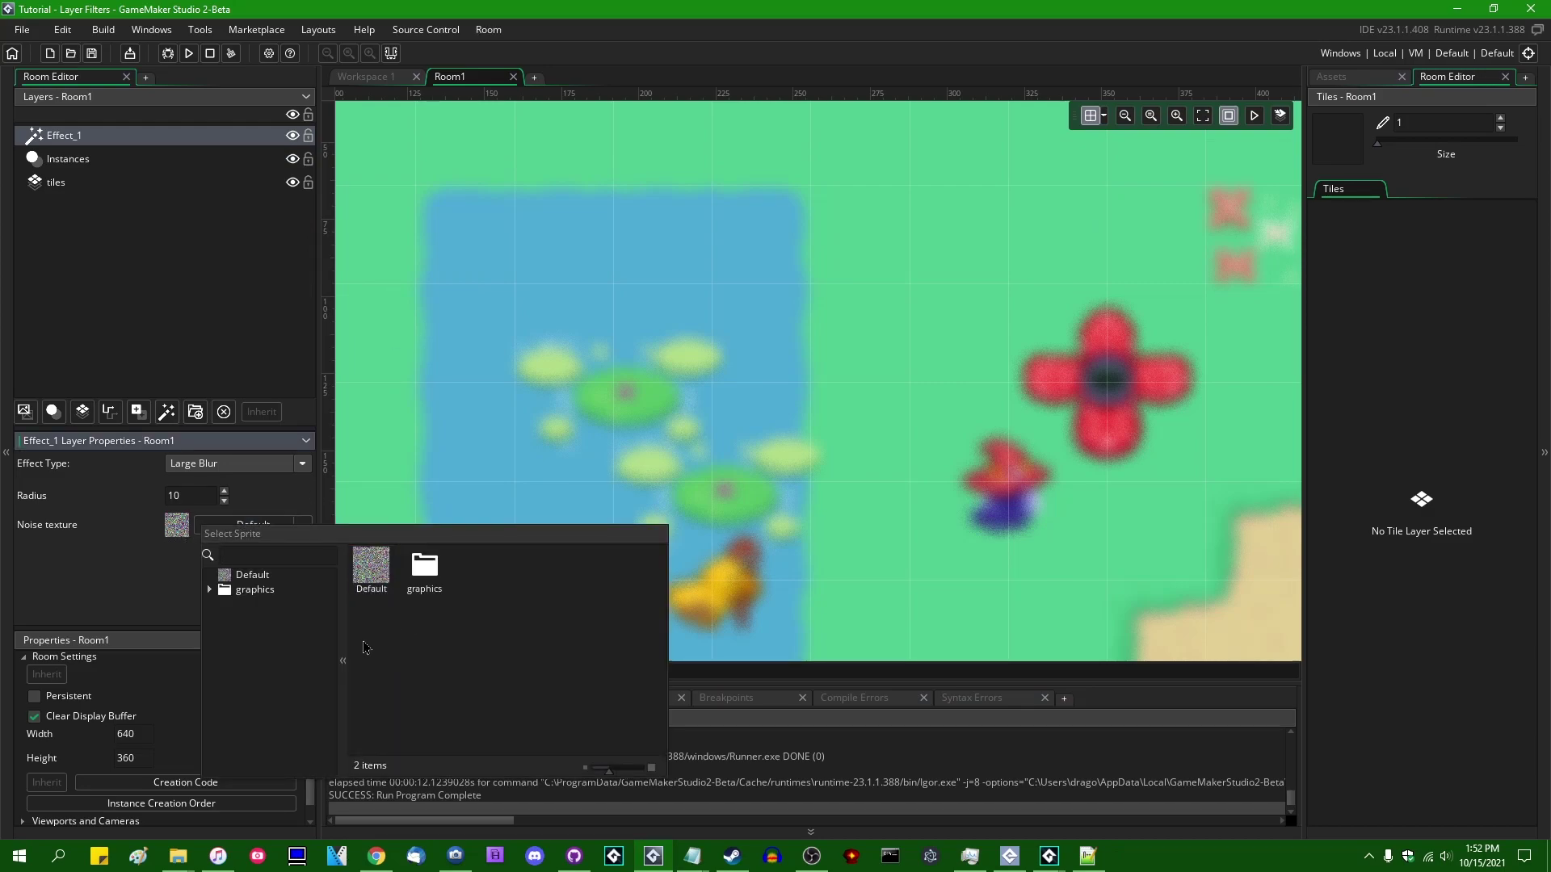
# - Browse the graphics sprites for the noise texture but keep it on Default
pyautogui.doubleClick(423, 569)
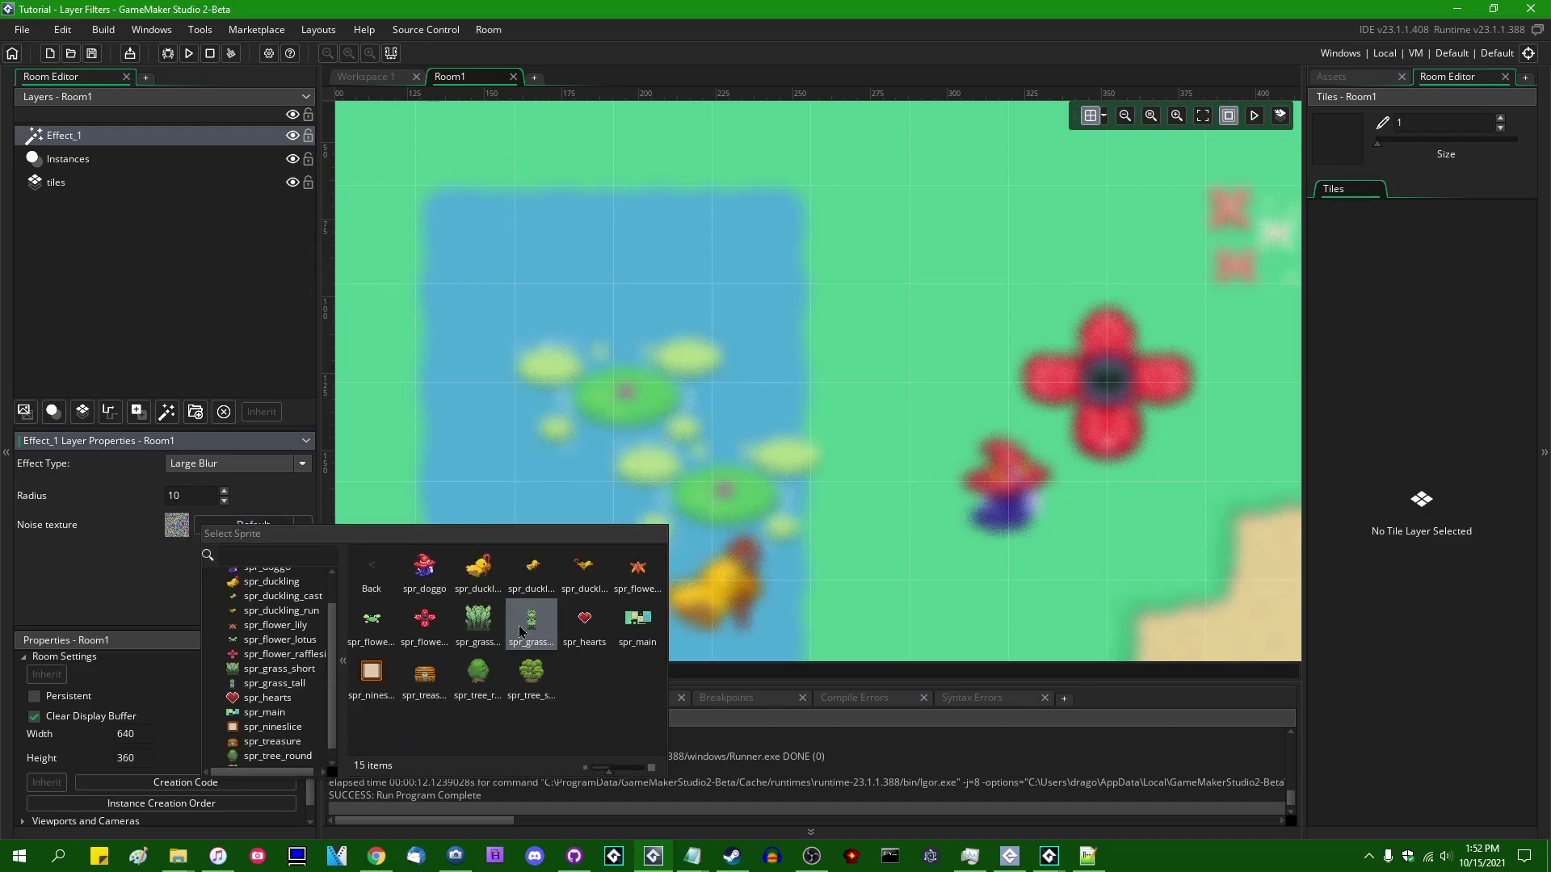
pyautogui.doubleClick(357, 568)
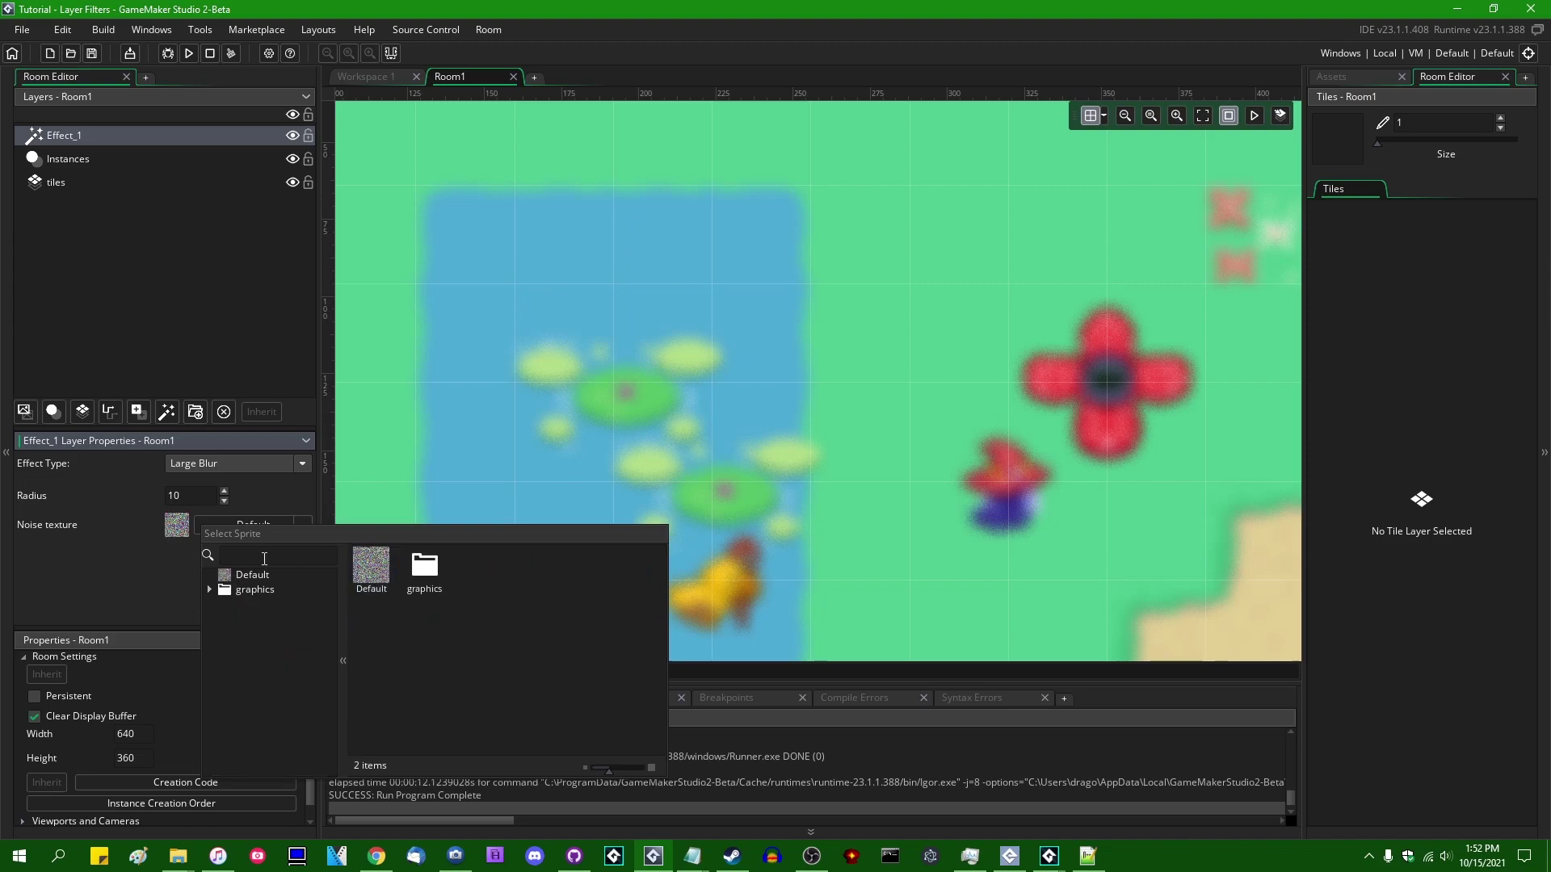
pyautogui.click(248, 576)
pyautogui.click(185, 584)
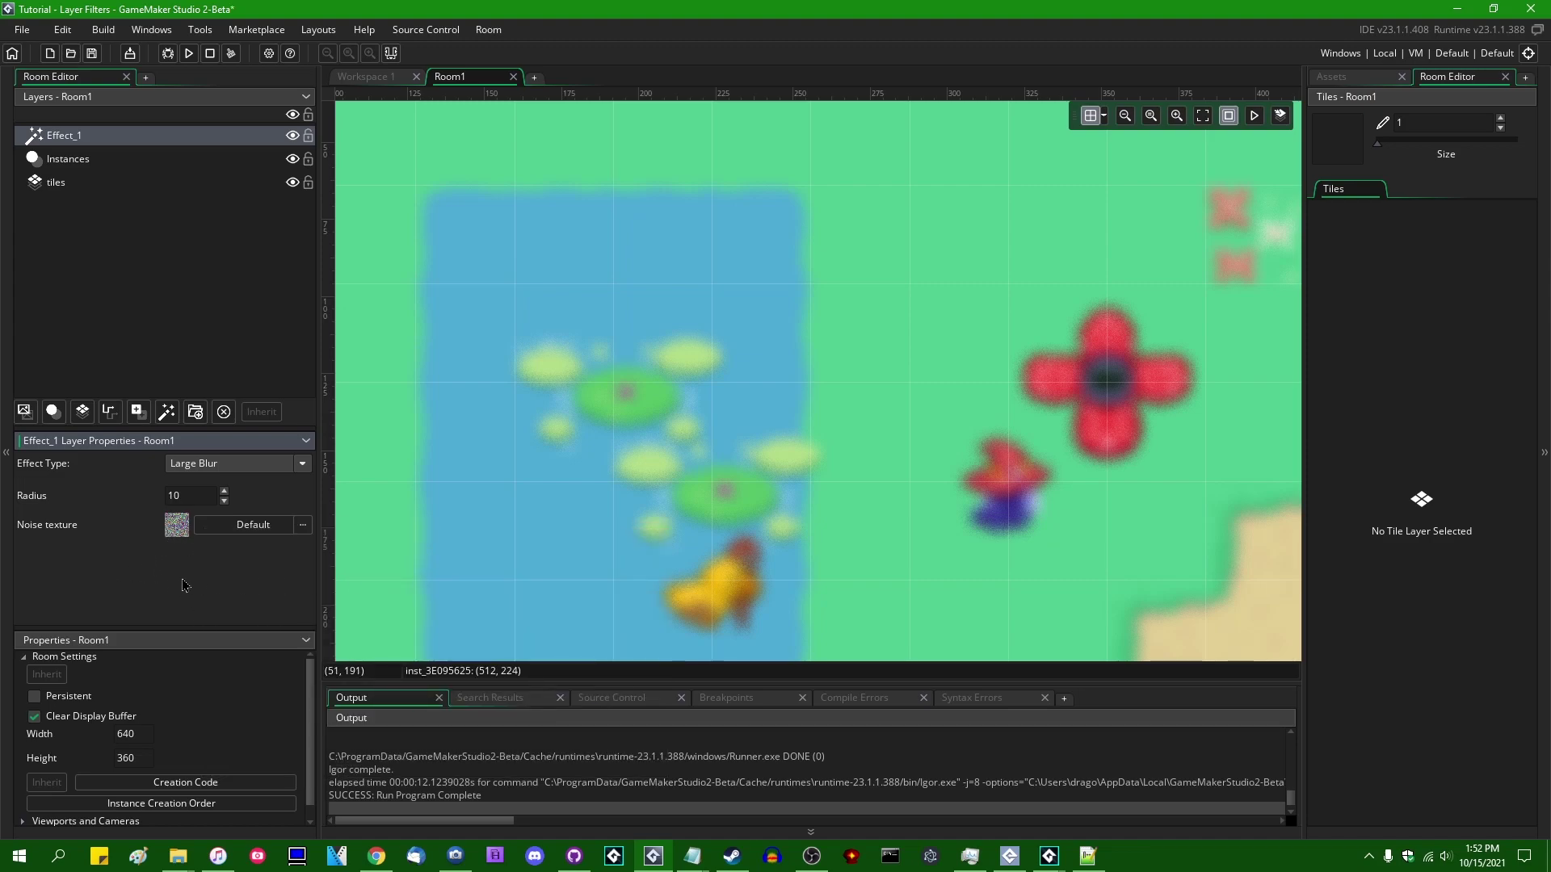
# - Use spr_duckling as the Large Blur noise texture and view the result
pyautogui.click(304, 525)
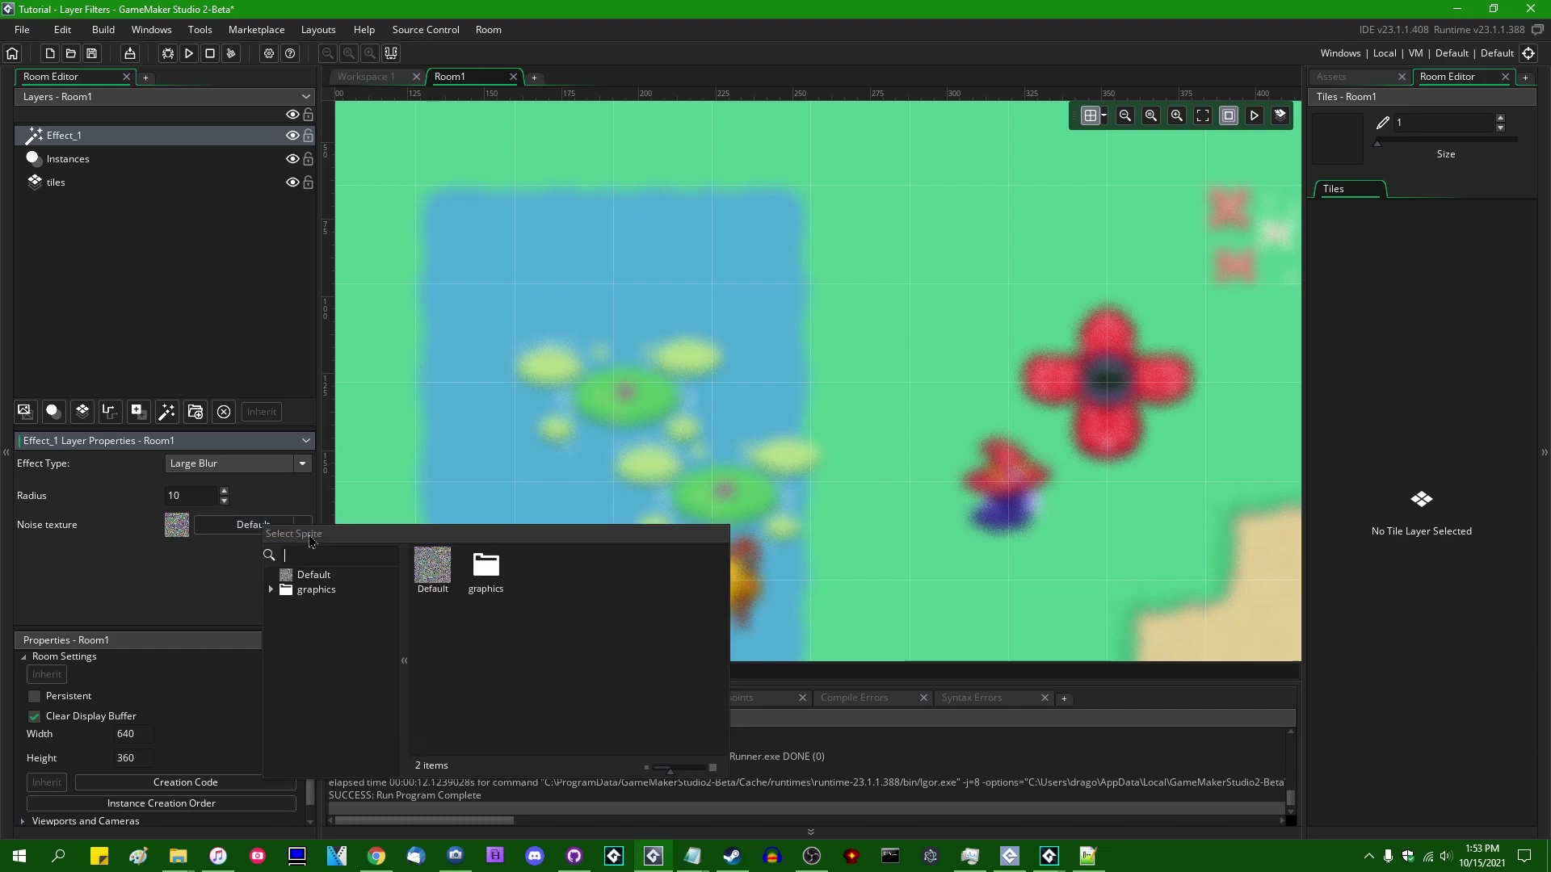
pyautogui.doubleClick(495, 586)
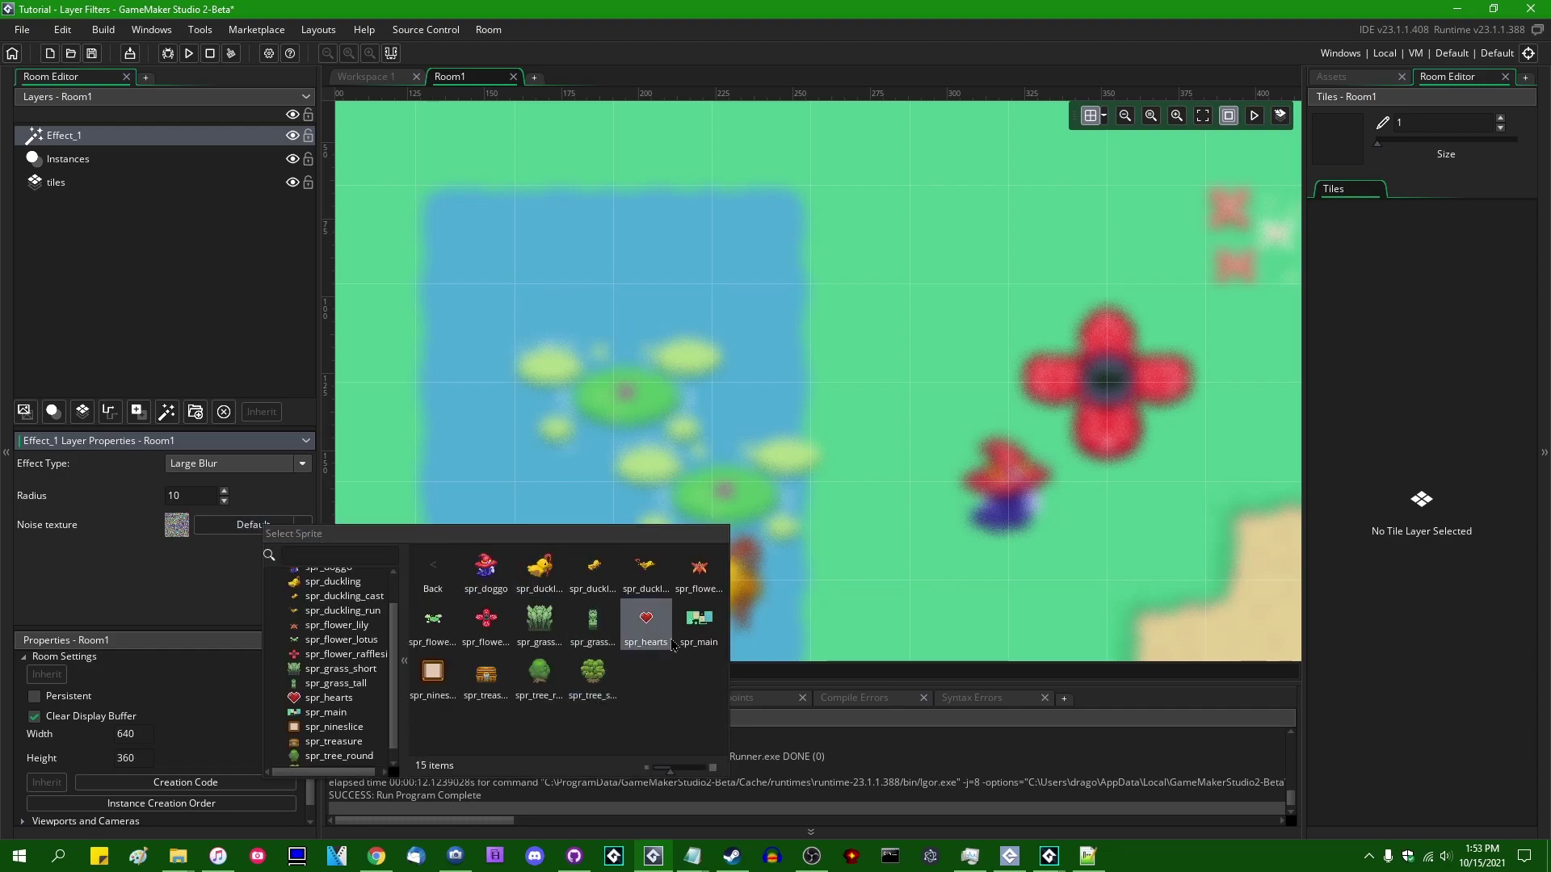
pyautogui.click(540, 574)
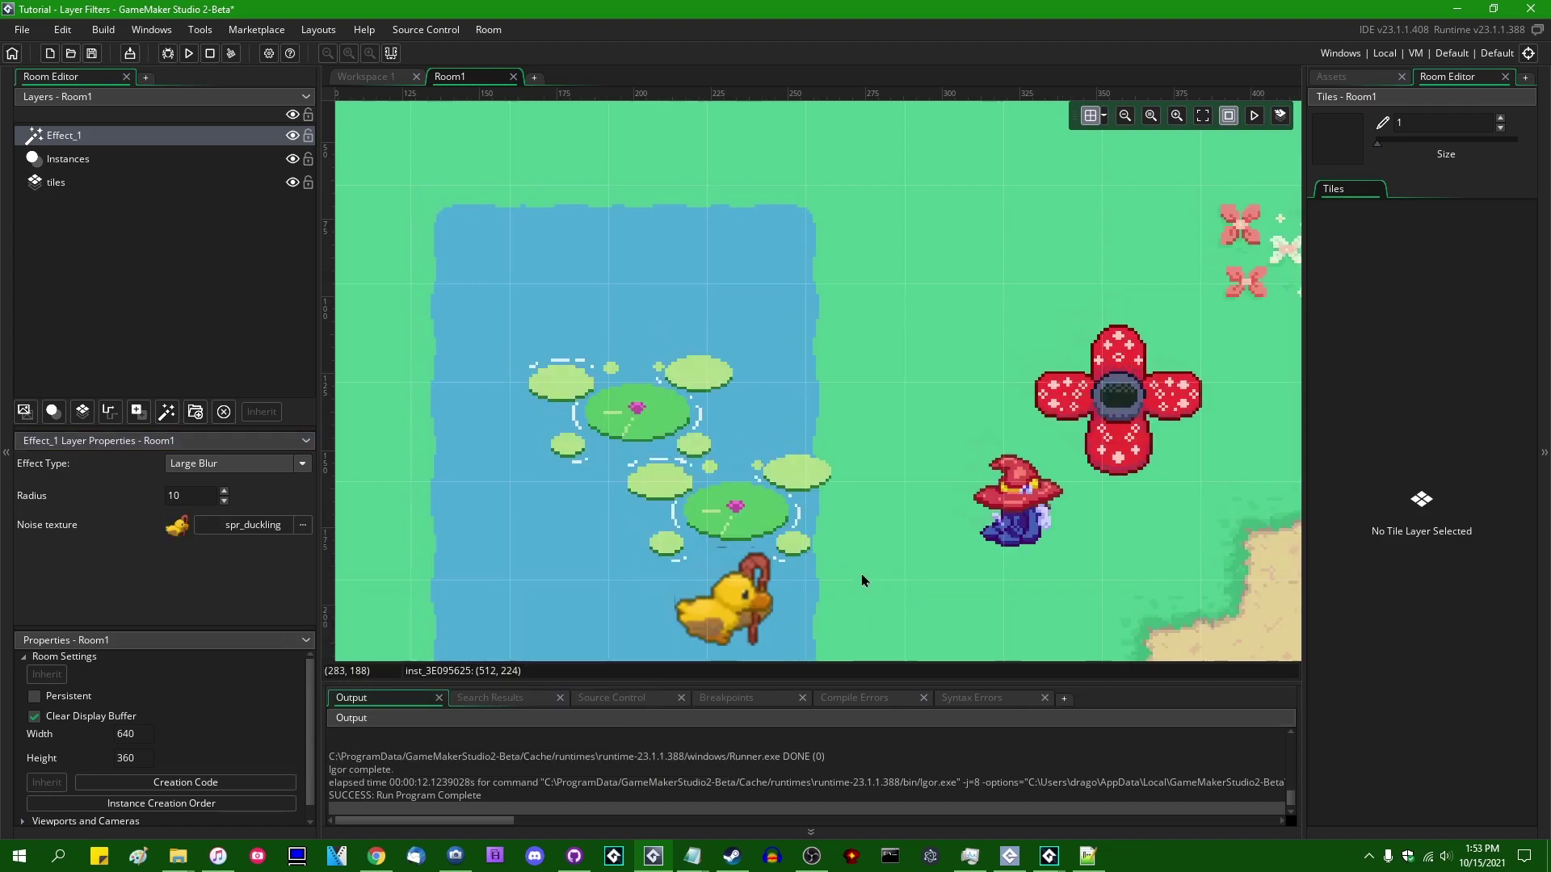
pyautogui.keyDown('shift'); pyautogui.hscroll(8, 727, 452); pyautogui.keyUp('shift')
pyautogui.scroll(-3, 602, 341)
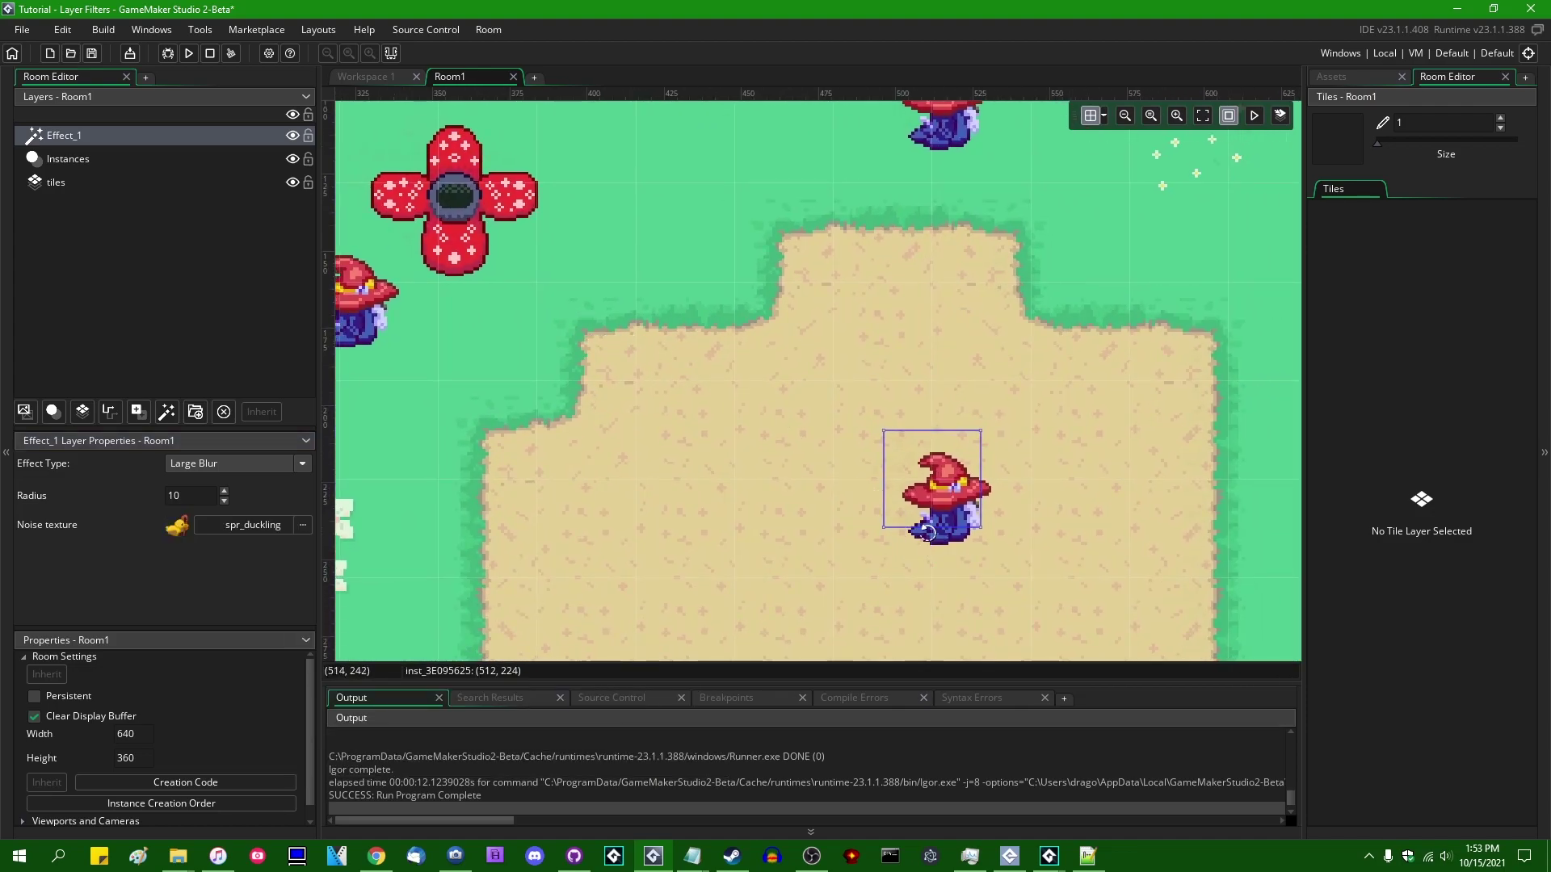
pyautogui.keyDown('shift'); pyautogui.hscroll(-5, 927, 532); pyautogui.keyUp('shift')
pyautogui.keyDown('shift'); pyautogui.hscroll(4, 955, 492); pyautogui.keyUp('shift')
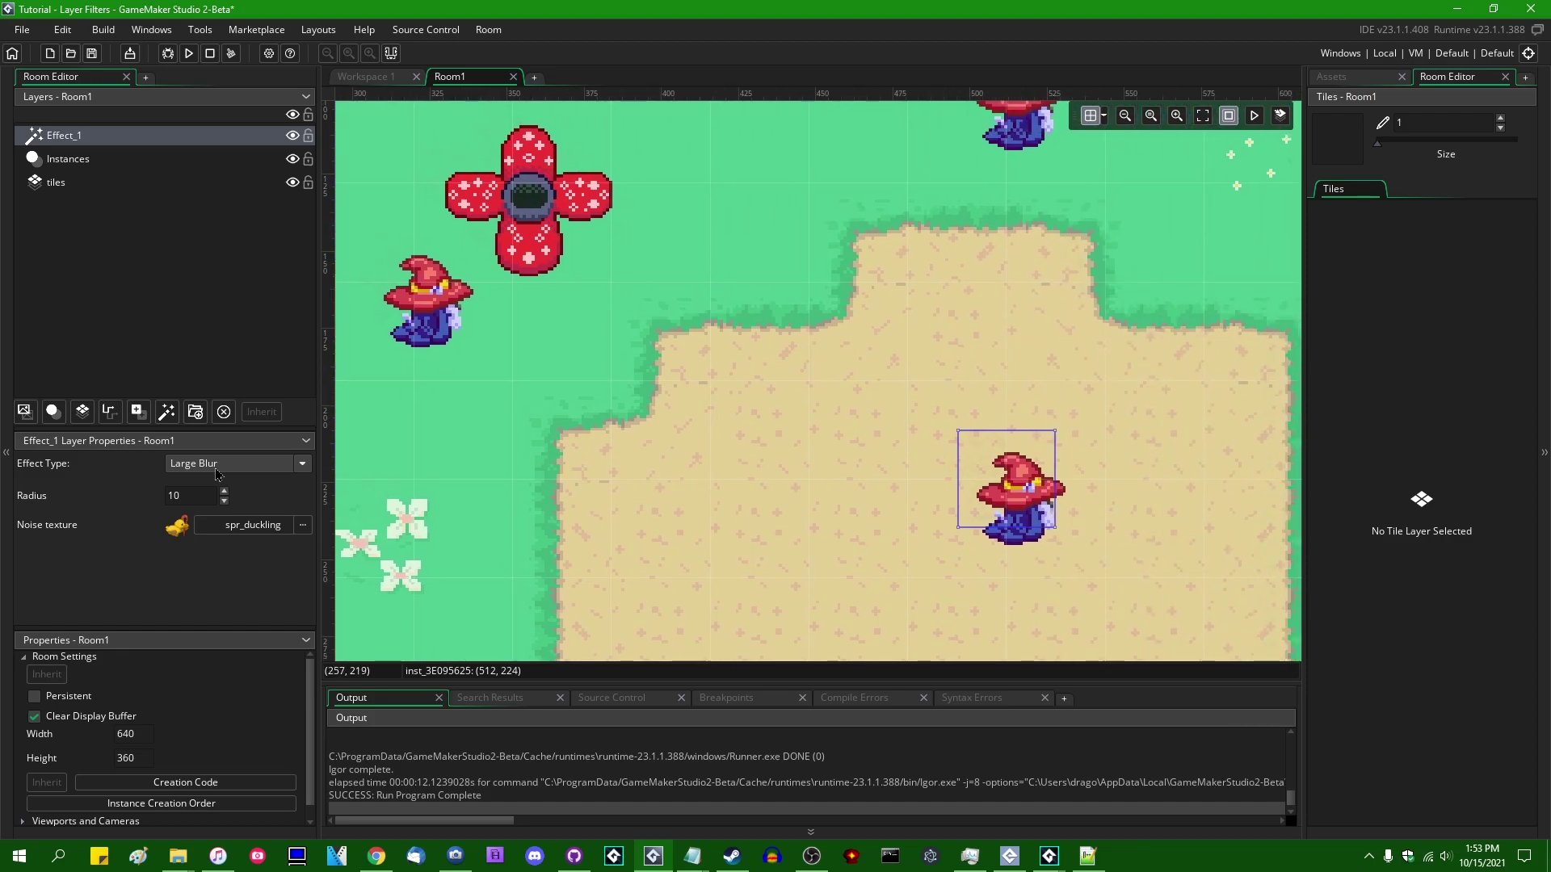
# - Try spr_grass_short as the noise texture, then reset it to Default
pyautogui.click(246, 525)
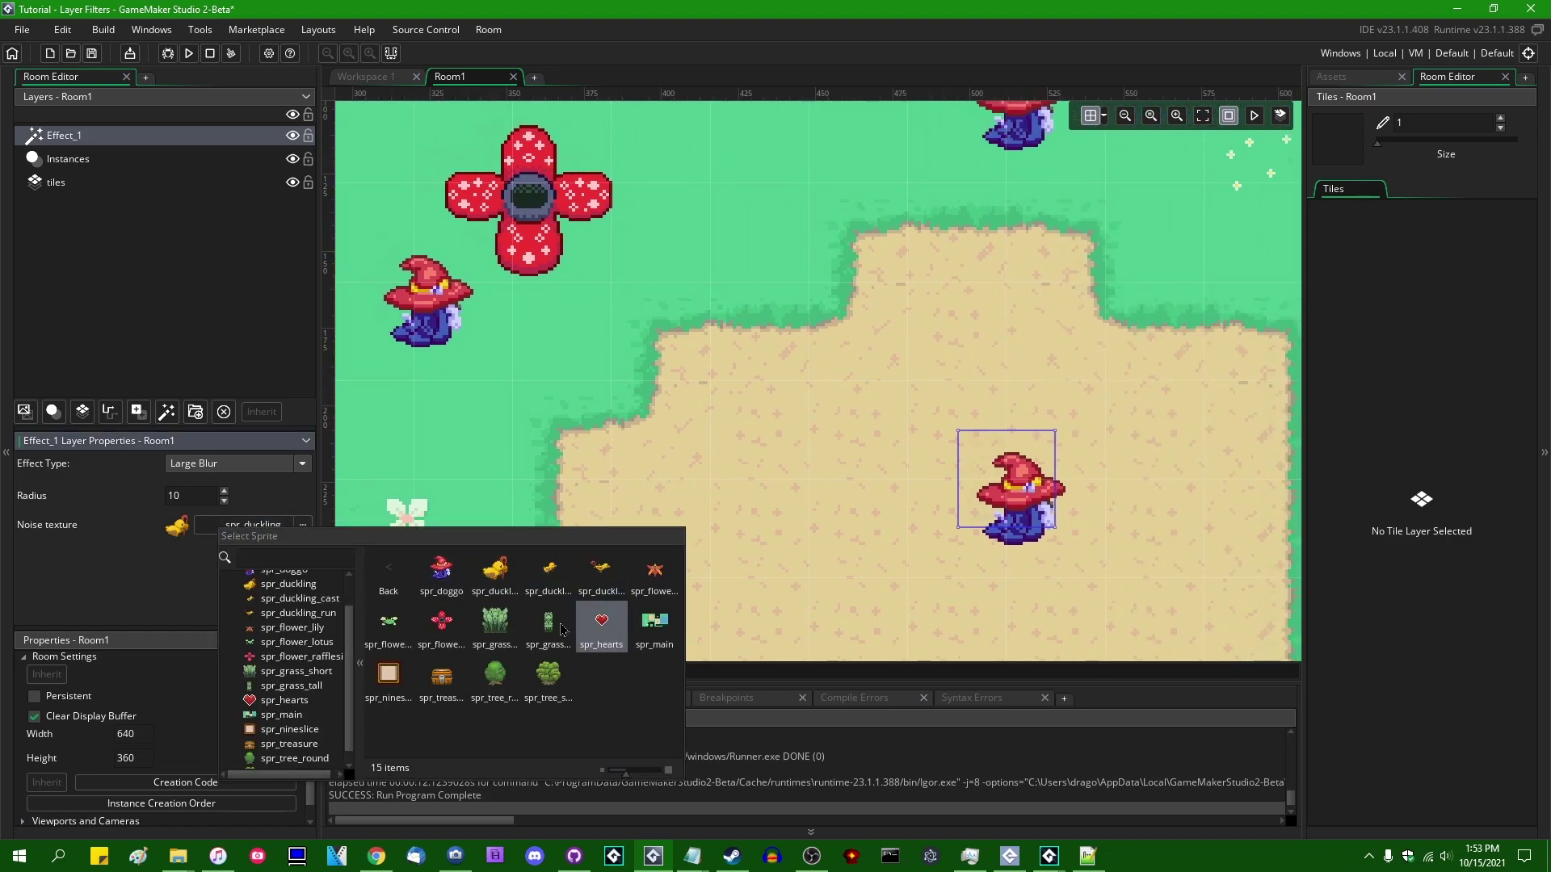
pyautogui.click(495, 626)
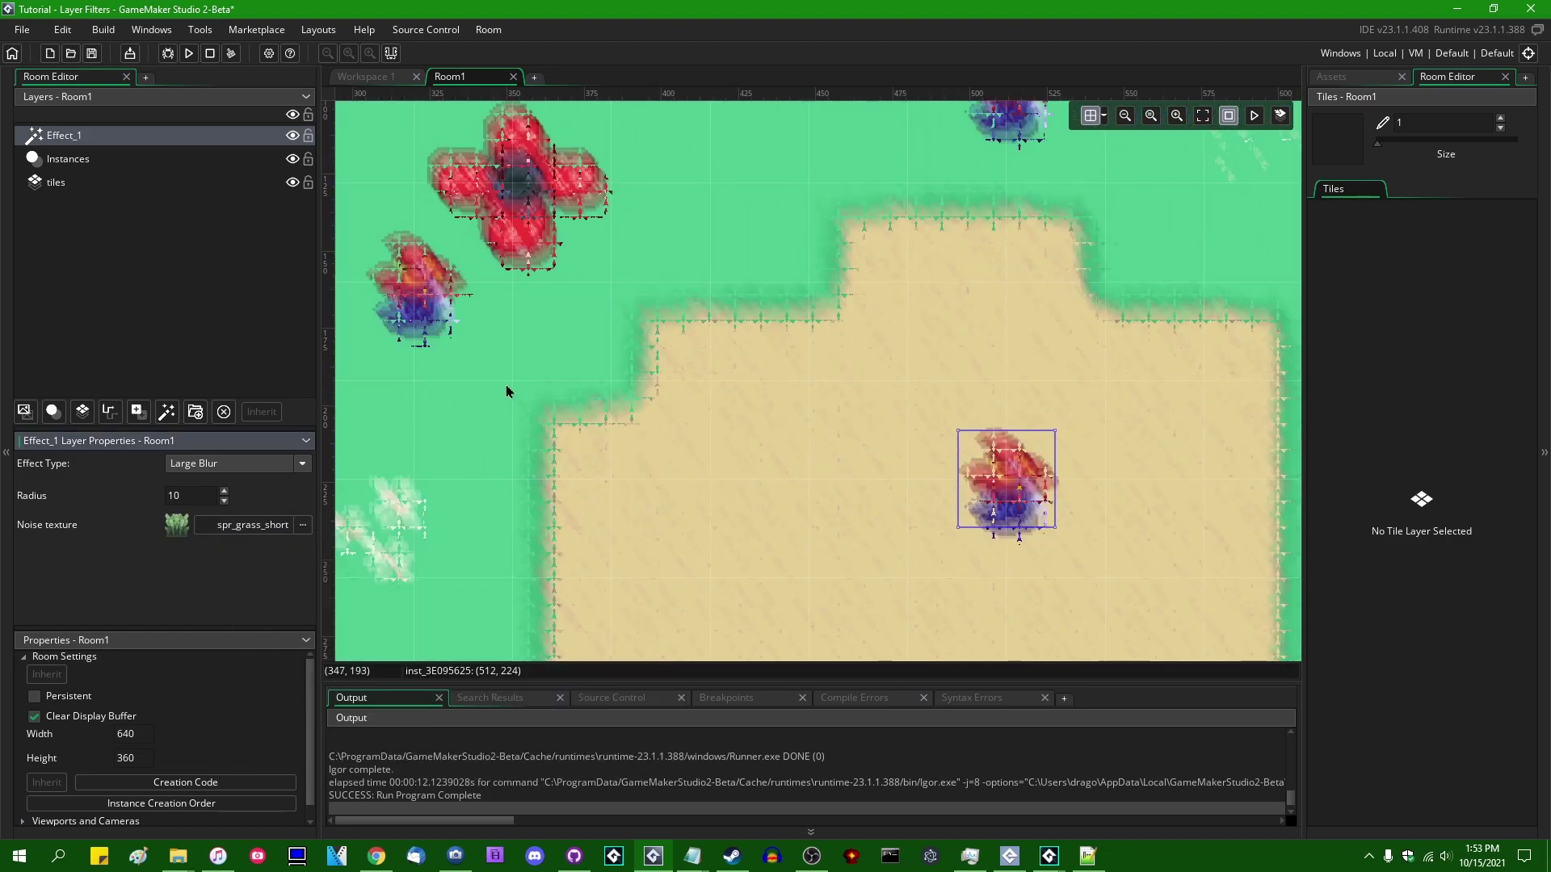
pyautogui.keyDown('shift'); pyautogui.hscroll(-4, 969, 526); pyautogui.keyUp('shift')
pyautogui.keyDown('shift'); pyautogui.hscroll(-4, 841, 477); pyautogui.keyUp('shift')
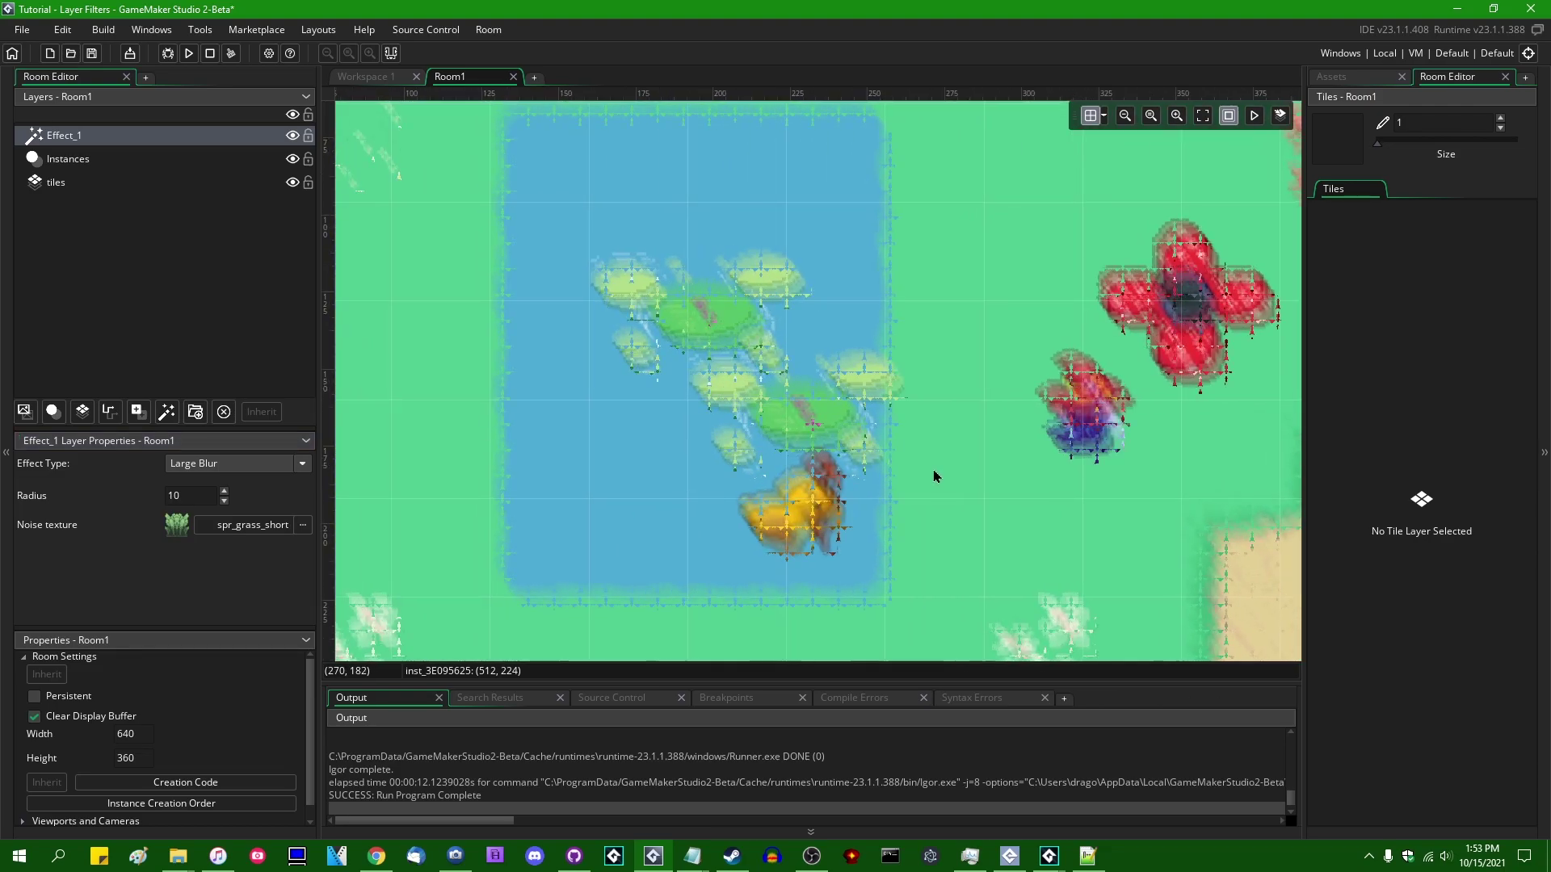
pyautogui.click(238, 526)
pyautogui.click(365, 557)
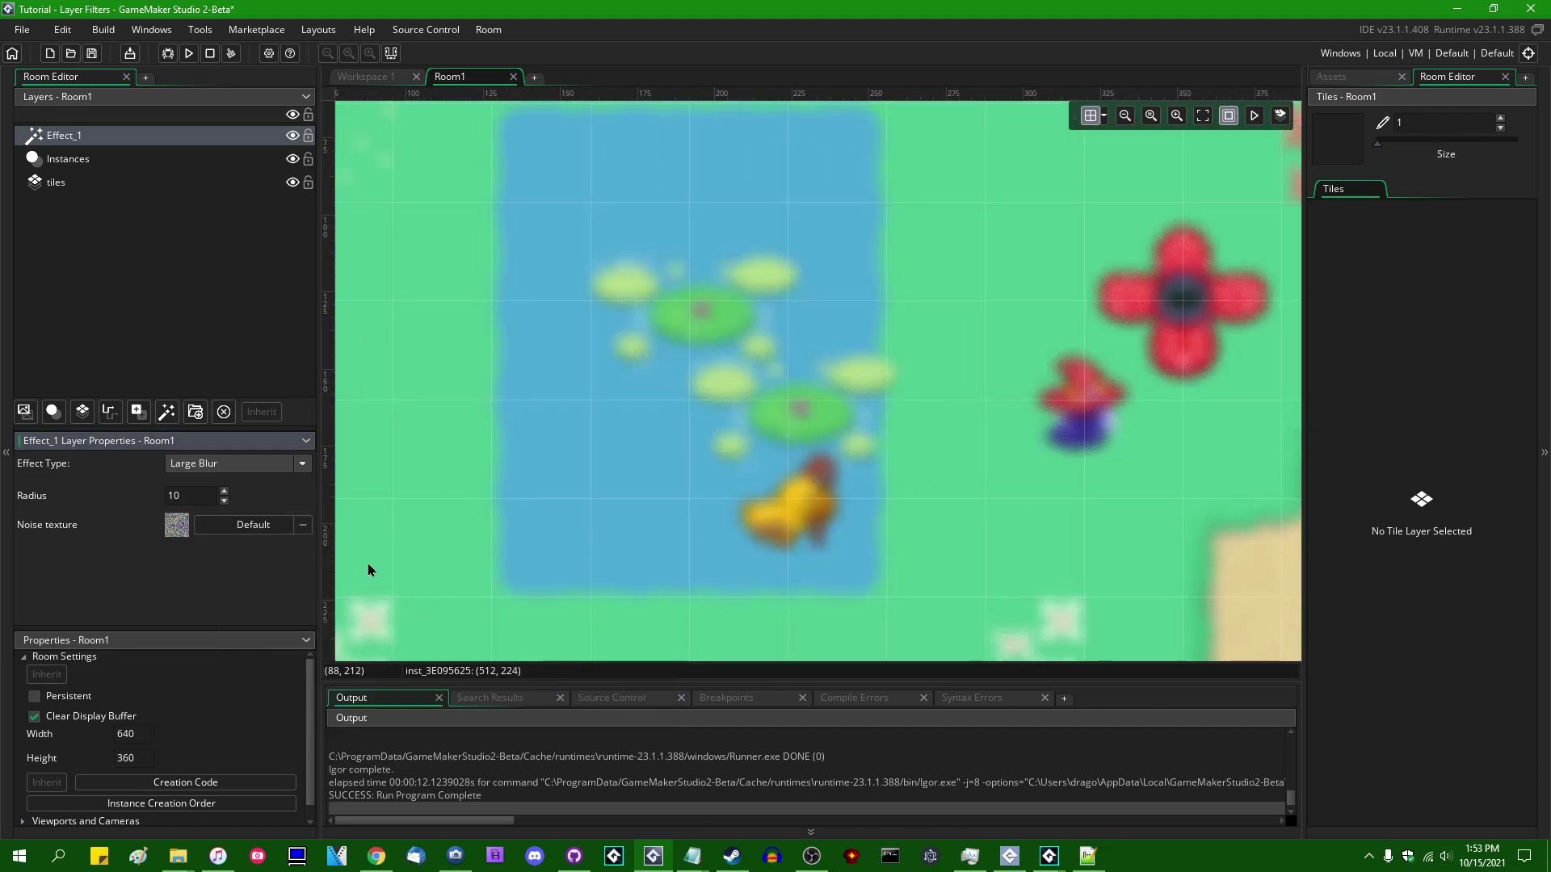
pyautogui.click(301, 465)
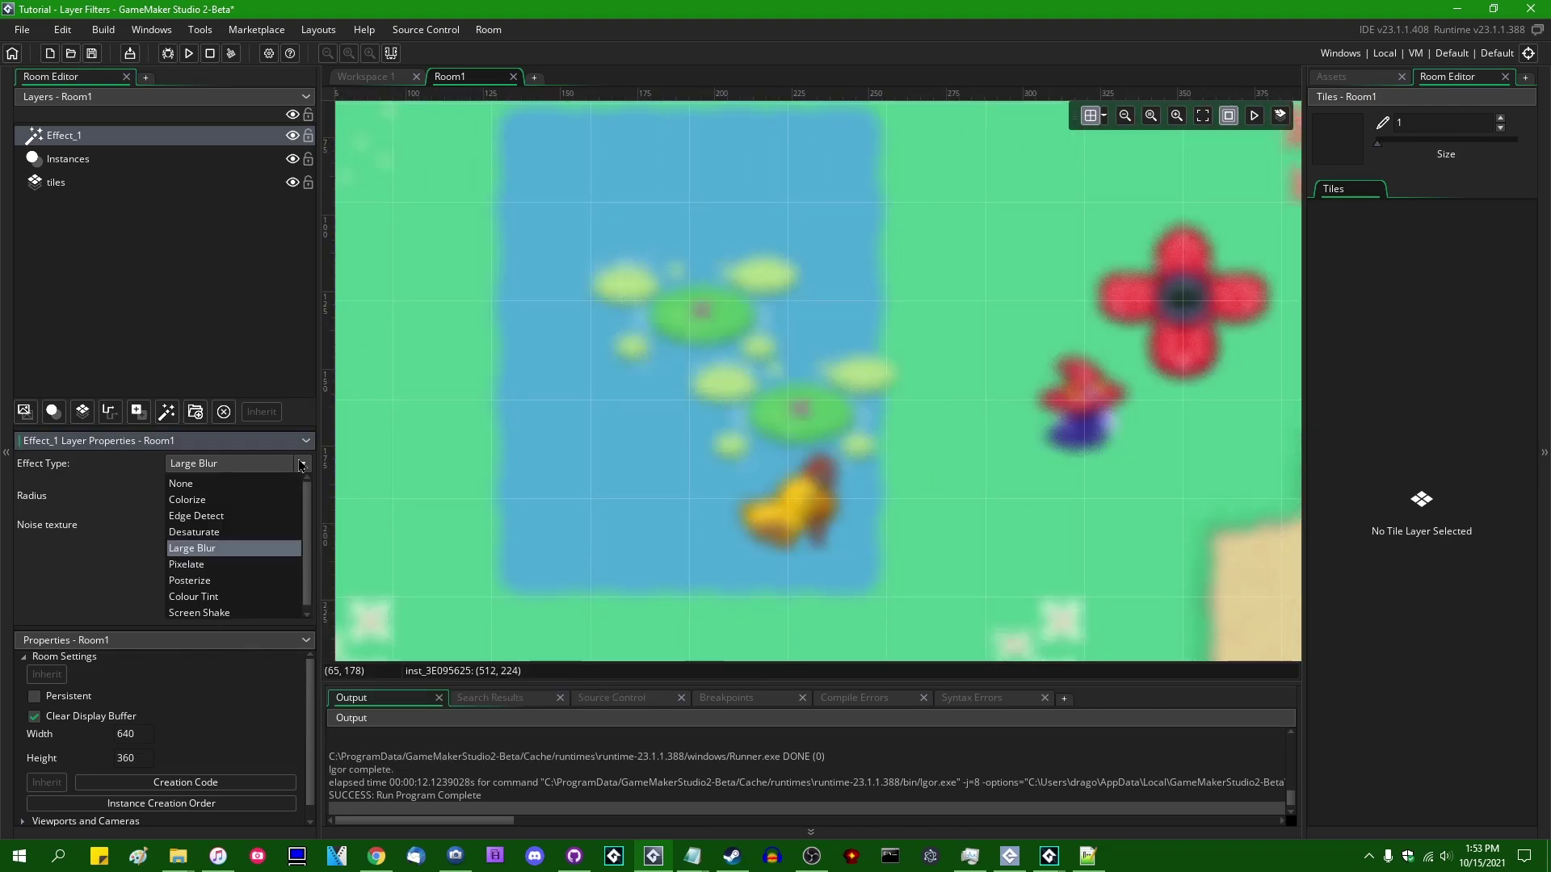
# - Tint Effect_1 red (FF0000) with Colour Tint, then switch it to Screen Shake
pyautogui.click(232, 592)
pyautogui.hscroll(5, 1112, 490)
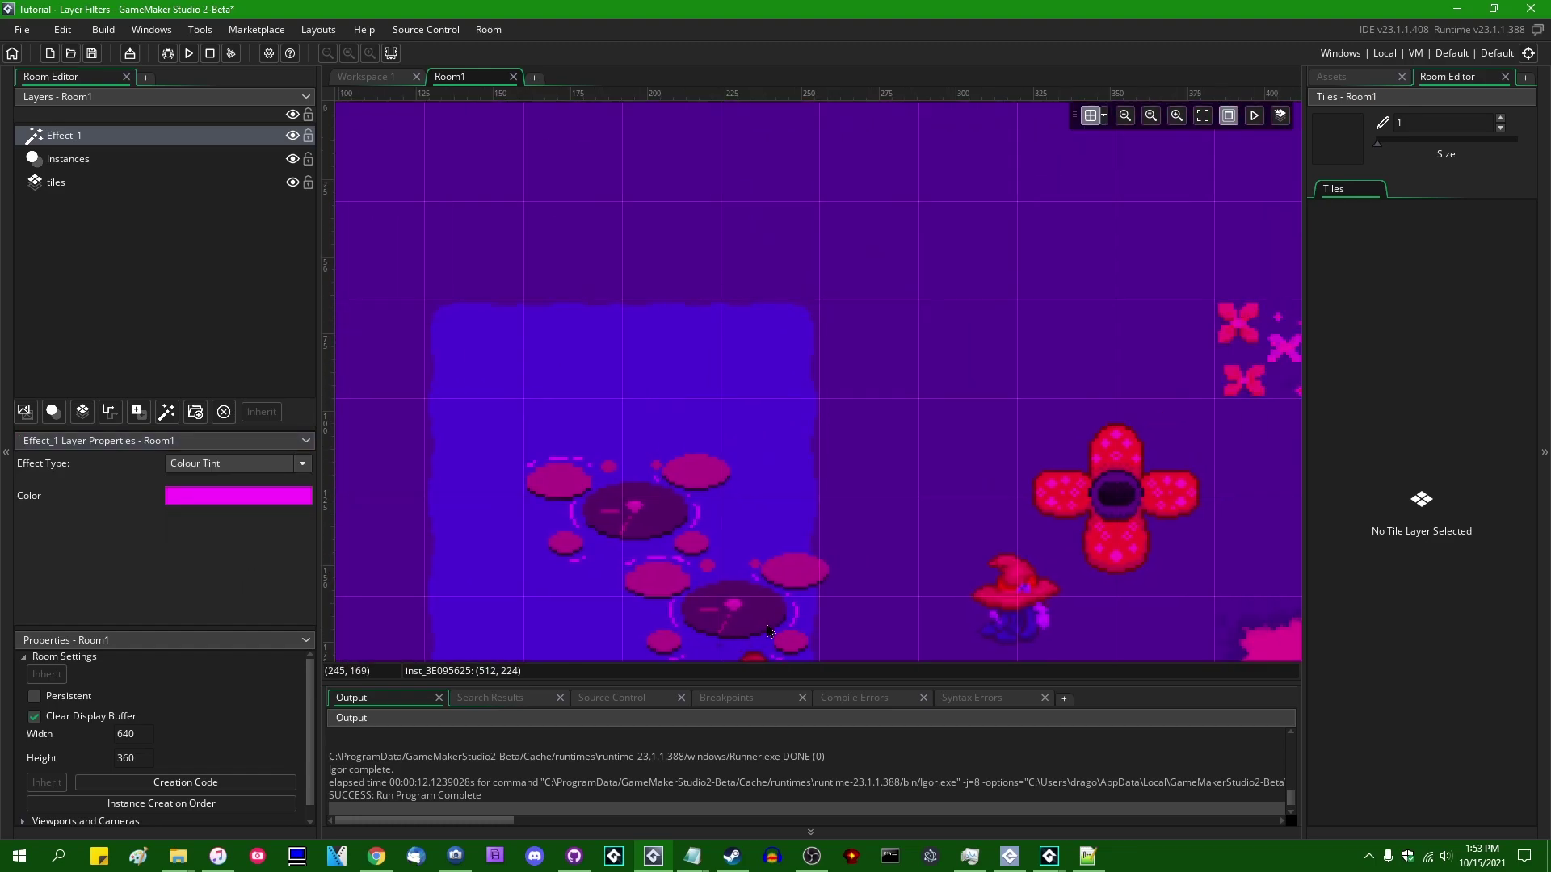
pyautogui.click(269, 496)
pyautogui.click(119, 130)
pyautogui.click(64, 312)
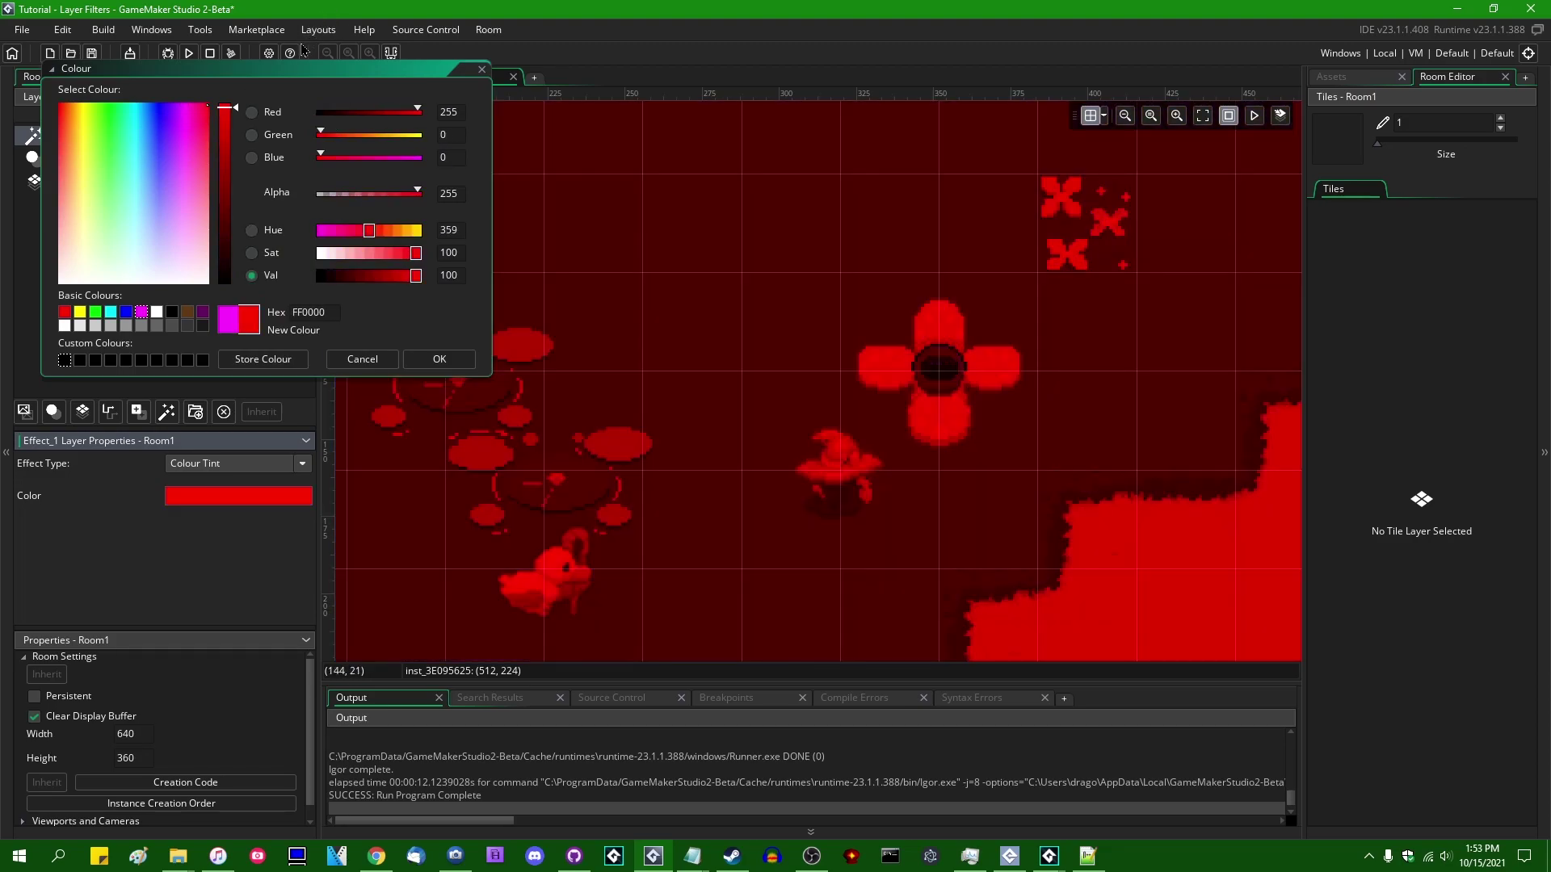
pyautogui.moveTo(312, 70); pyautogui.dragTo(491, 311)
pyautogui.click(619, 601)
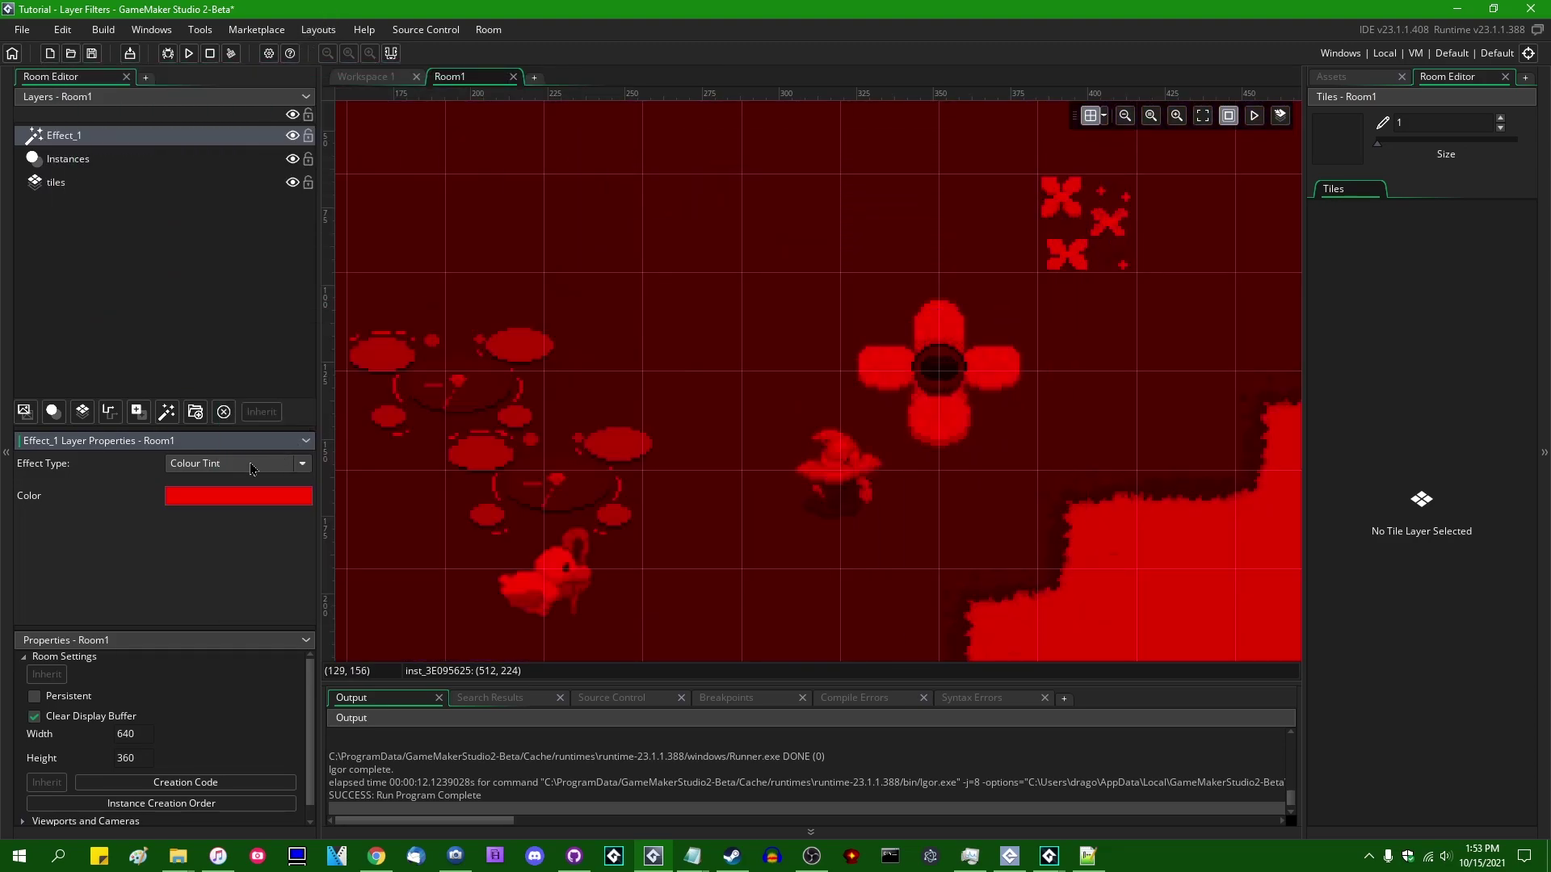
pyautogui.click(250, 468)
pyautogui.click(222, 605)
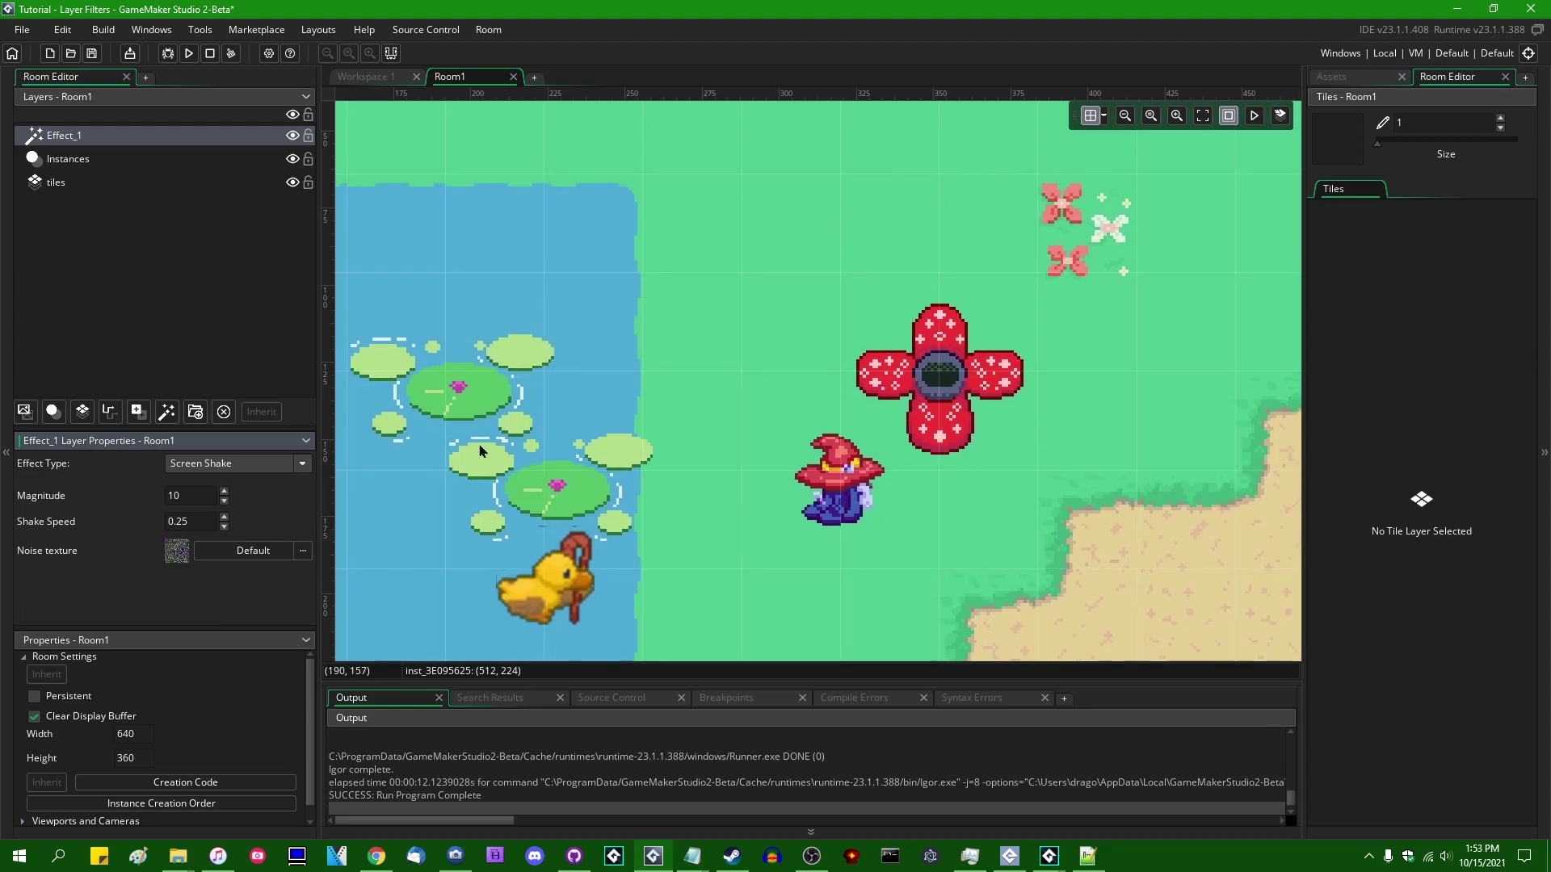
# - Test-run the game with Screen Shake kept as the effect, then close it
pyautogui.scroll(-5, 624, 436)
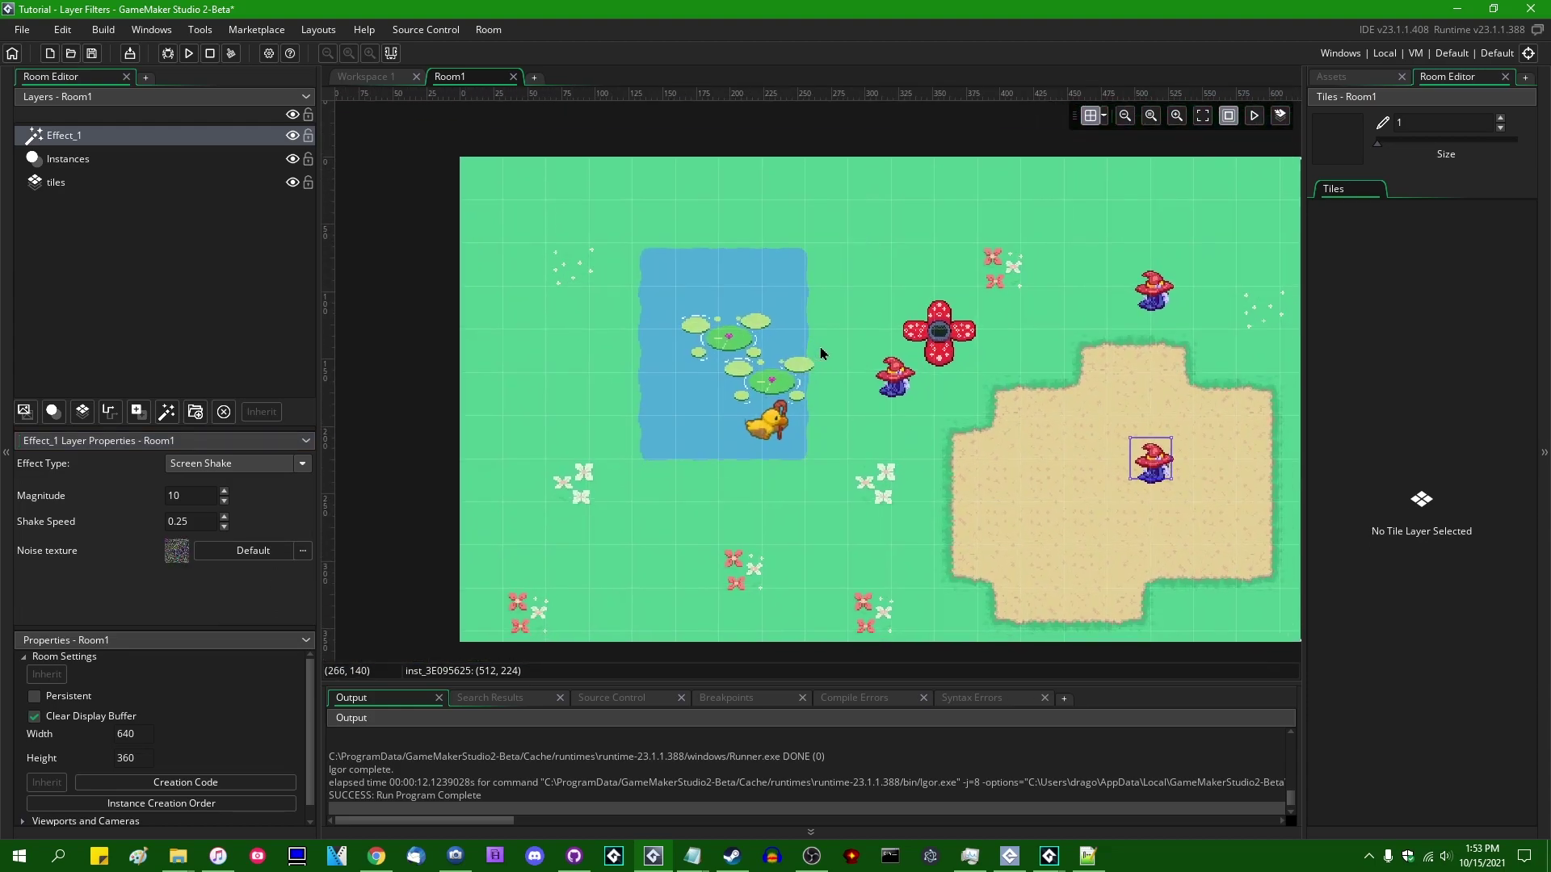
pyautogui.click(189, 53)
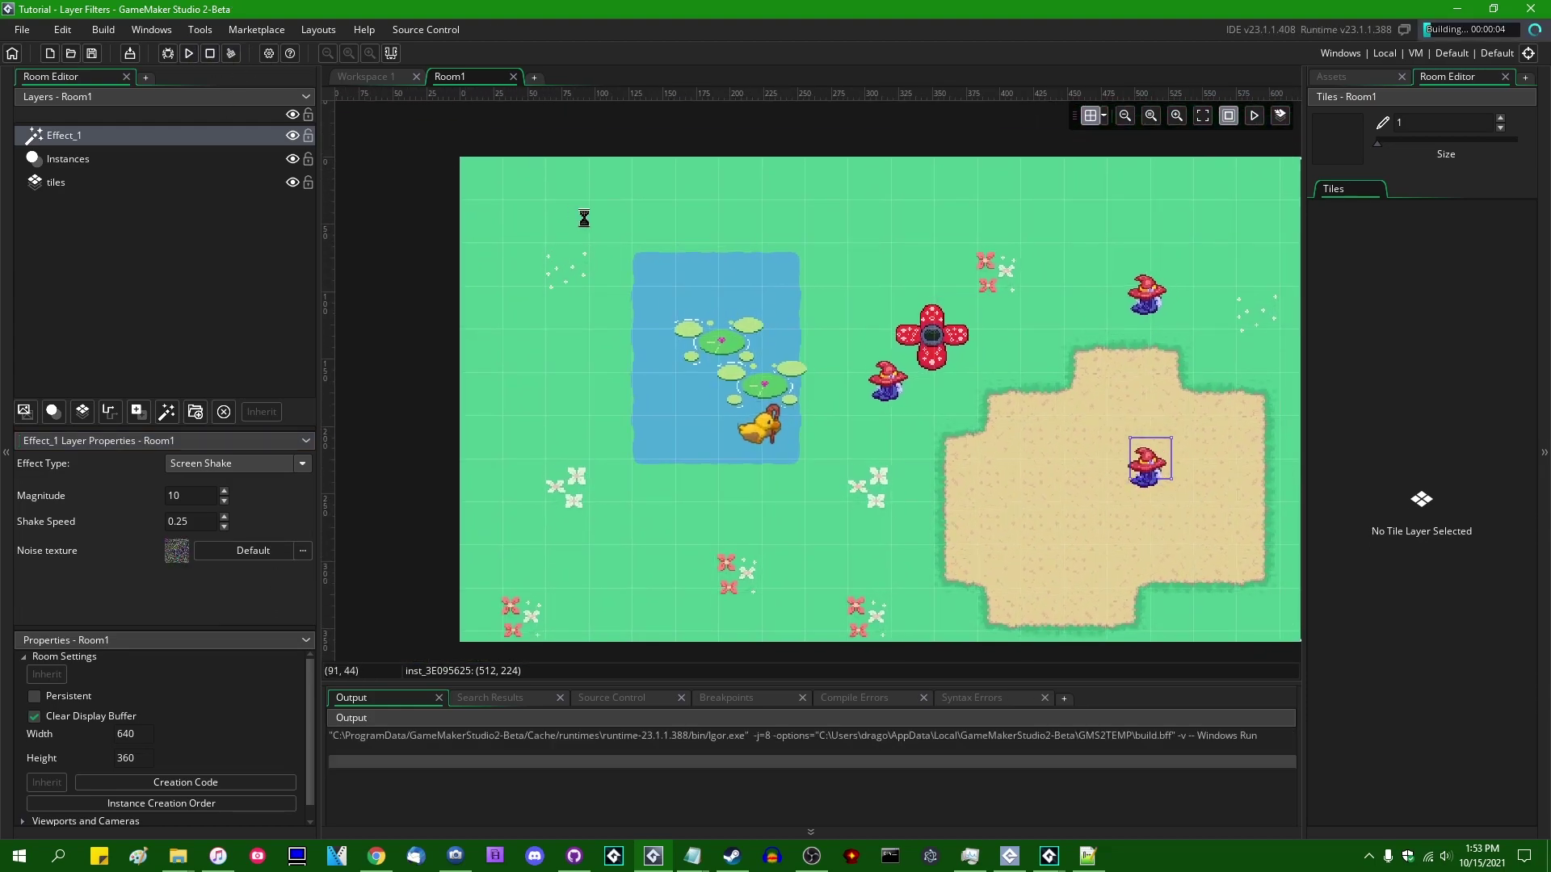
pyautogui.click(245, 462)
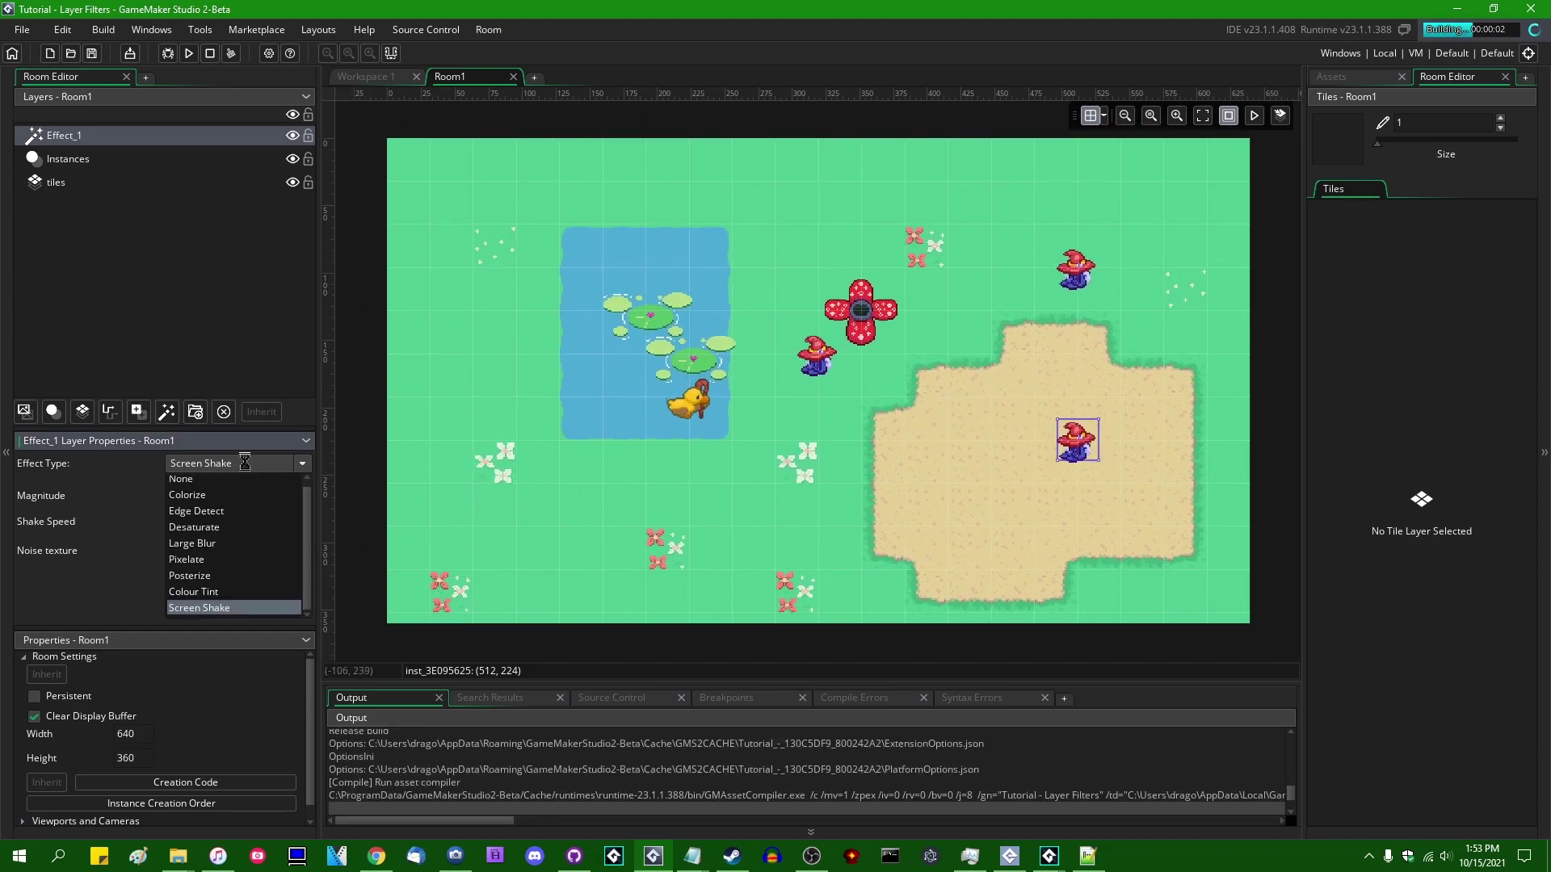
pyautogui.click(245, 462)
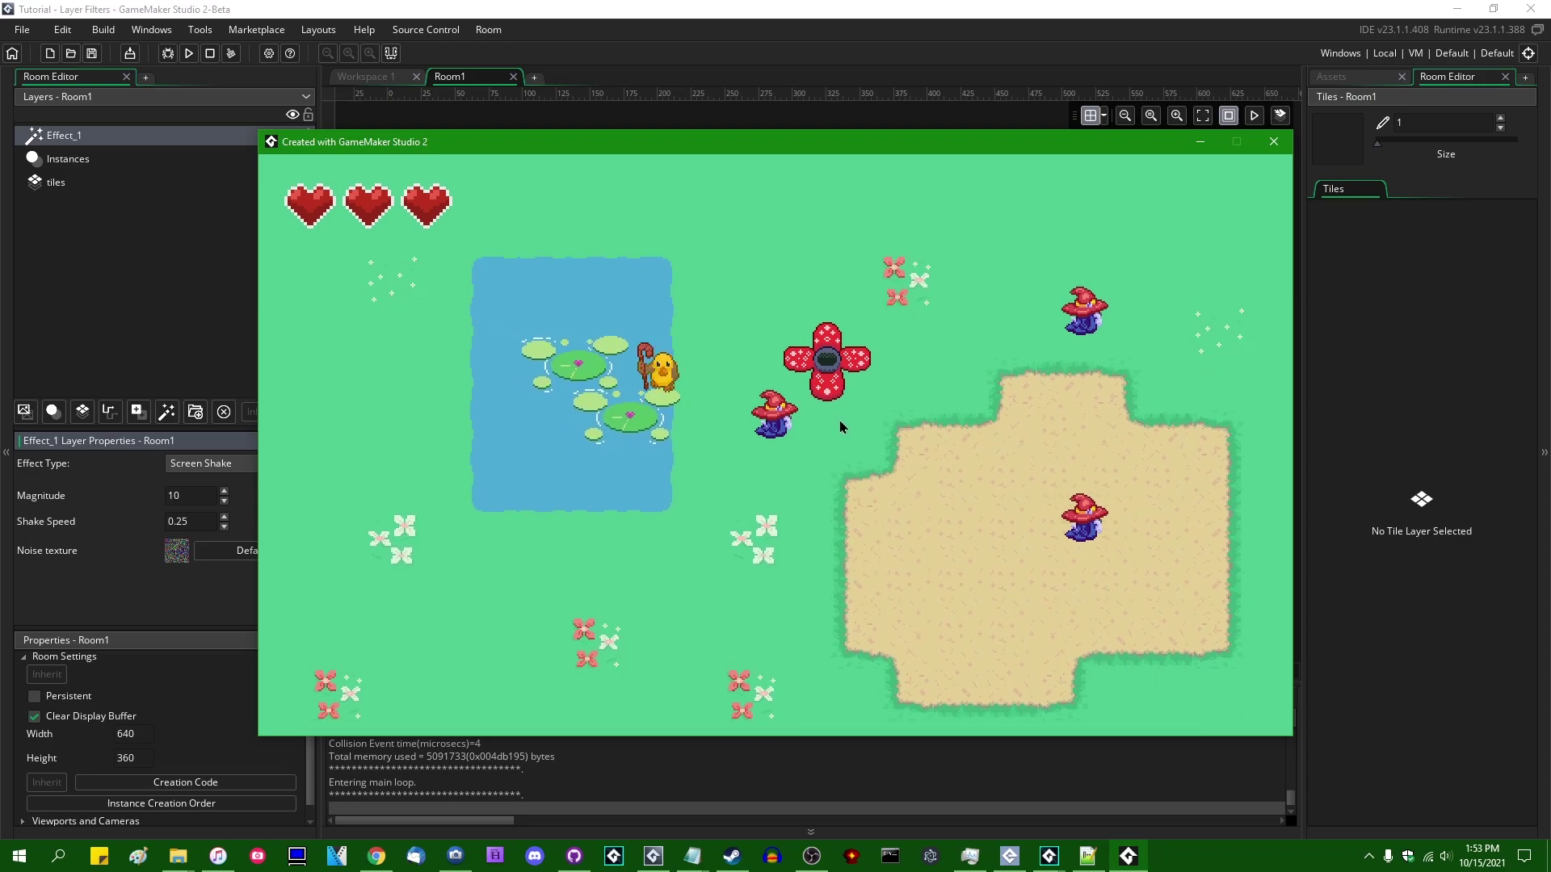
pyautogui.click(1274, 142)
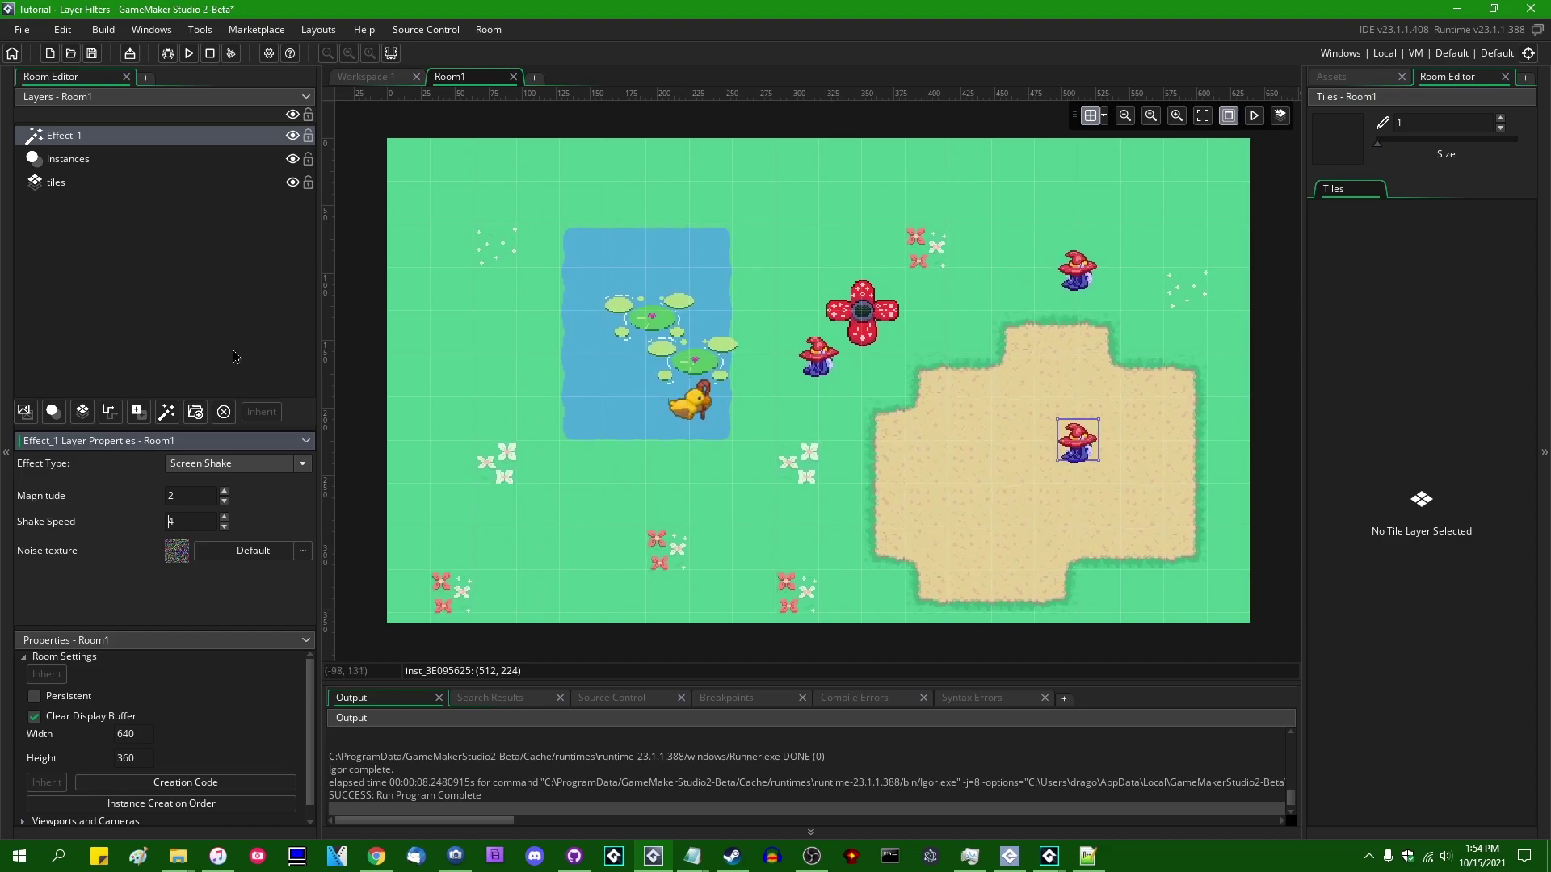
# - Set Screen Shake Magnitude to 20 and use spr_flower_lily as the noise texture
pyautogui.click(193, 498)
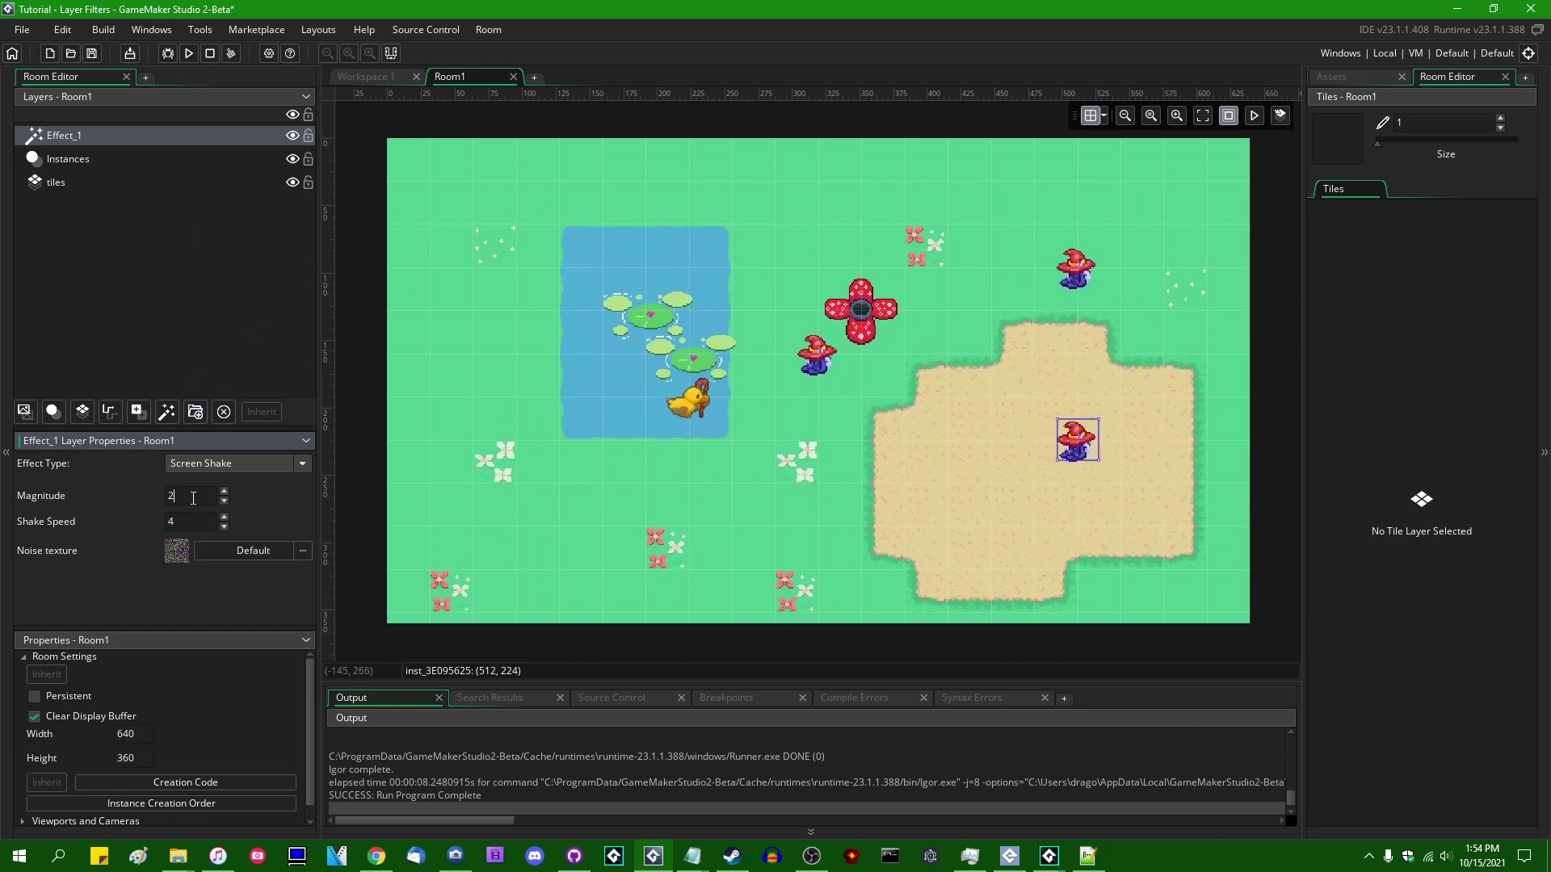
pyautogui.write('0')
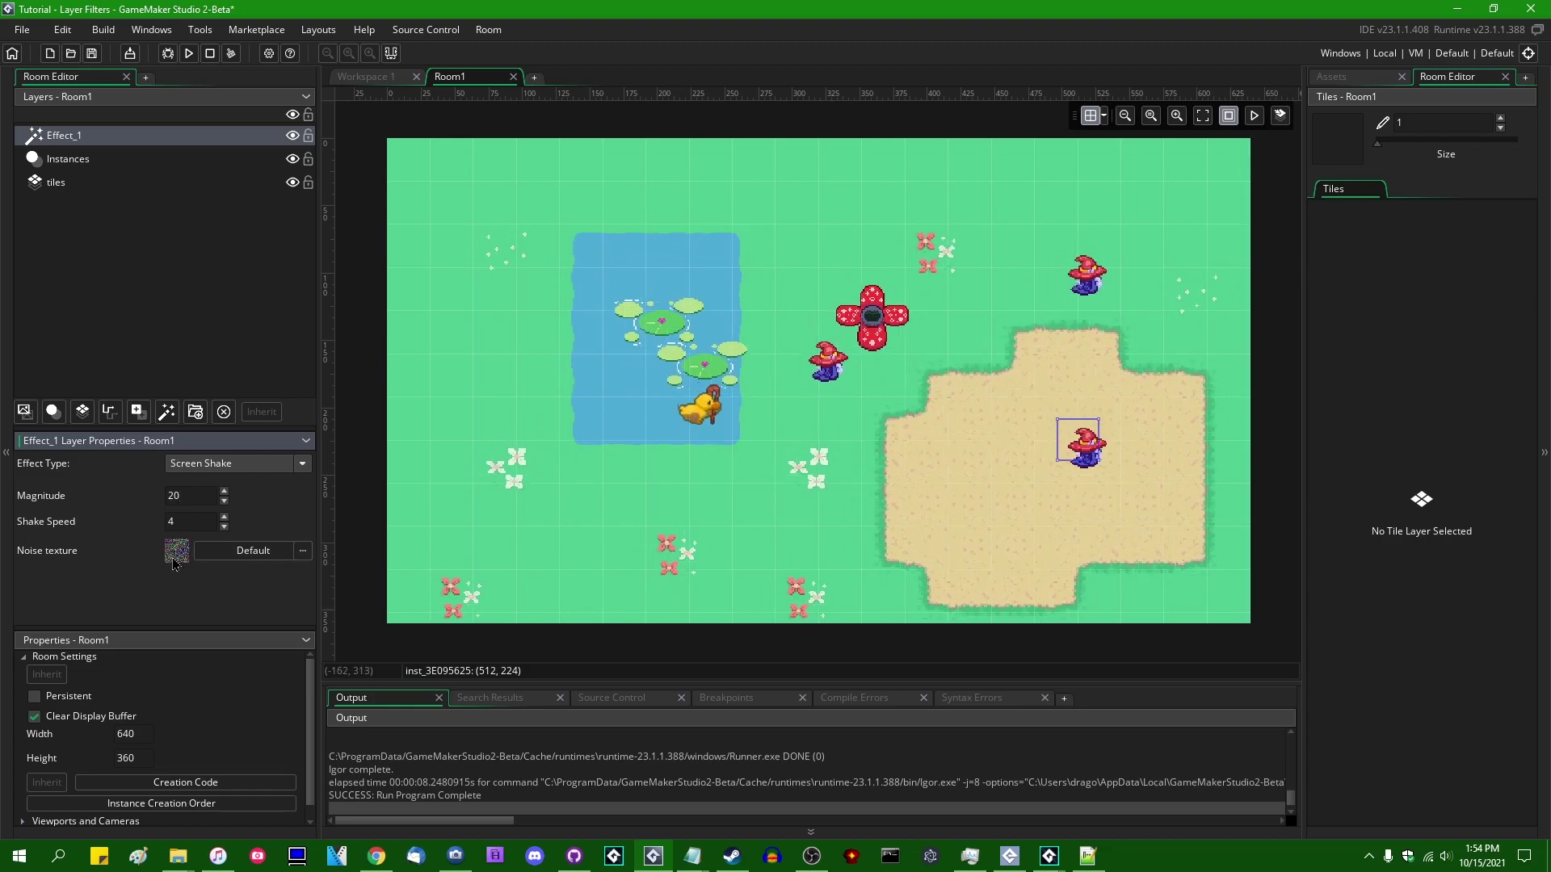
pyautogui.click(253, 550)
pyautogui.doubleClick(442, 587)
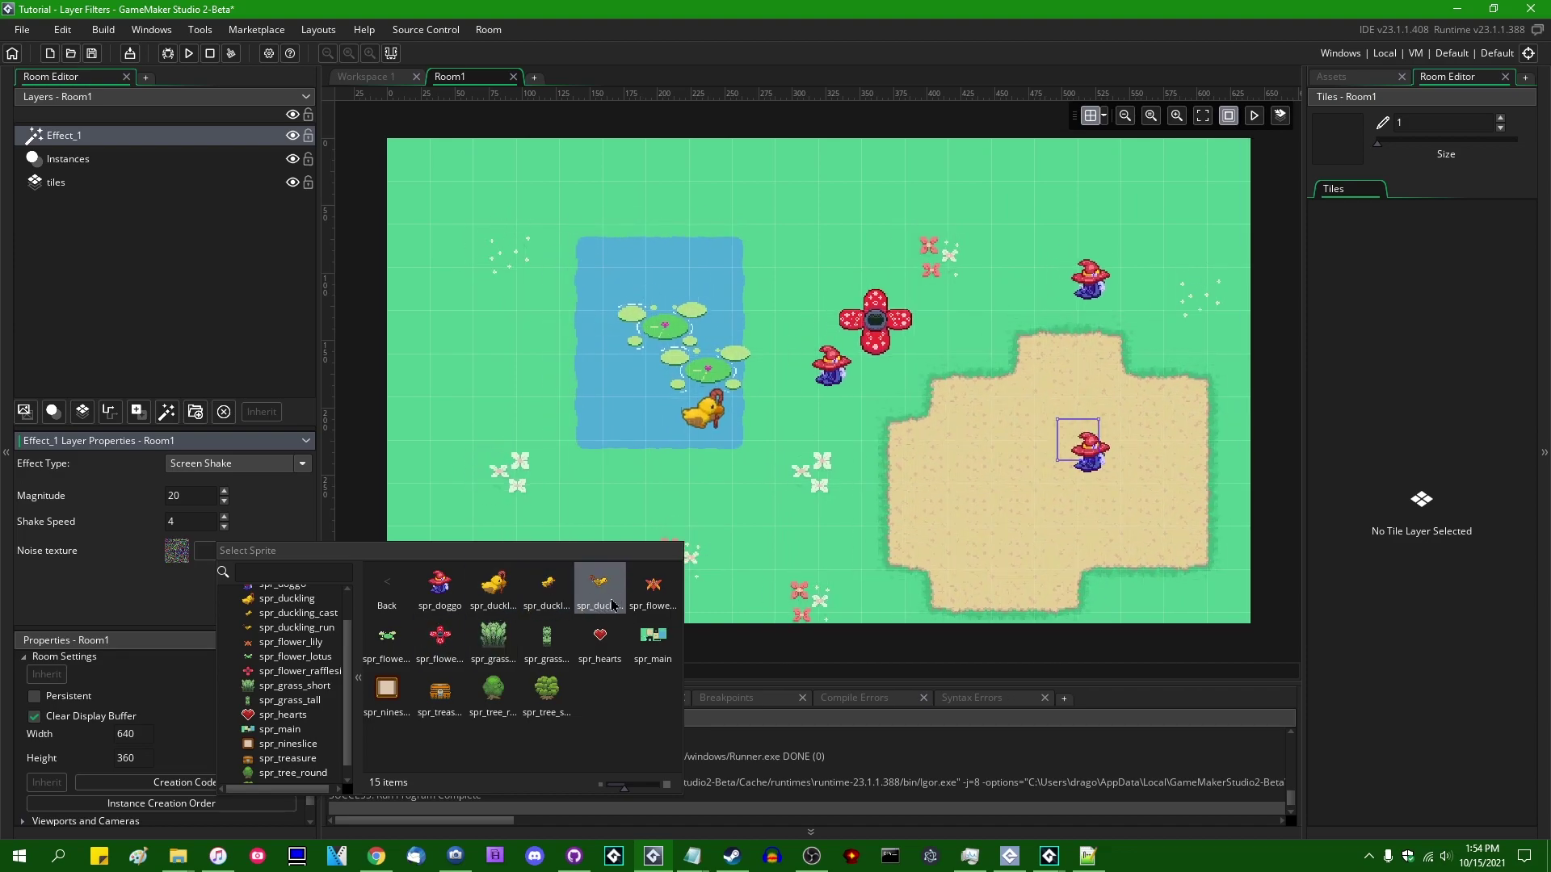
pyautogui.click(653, 588)
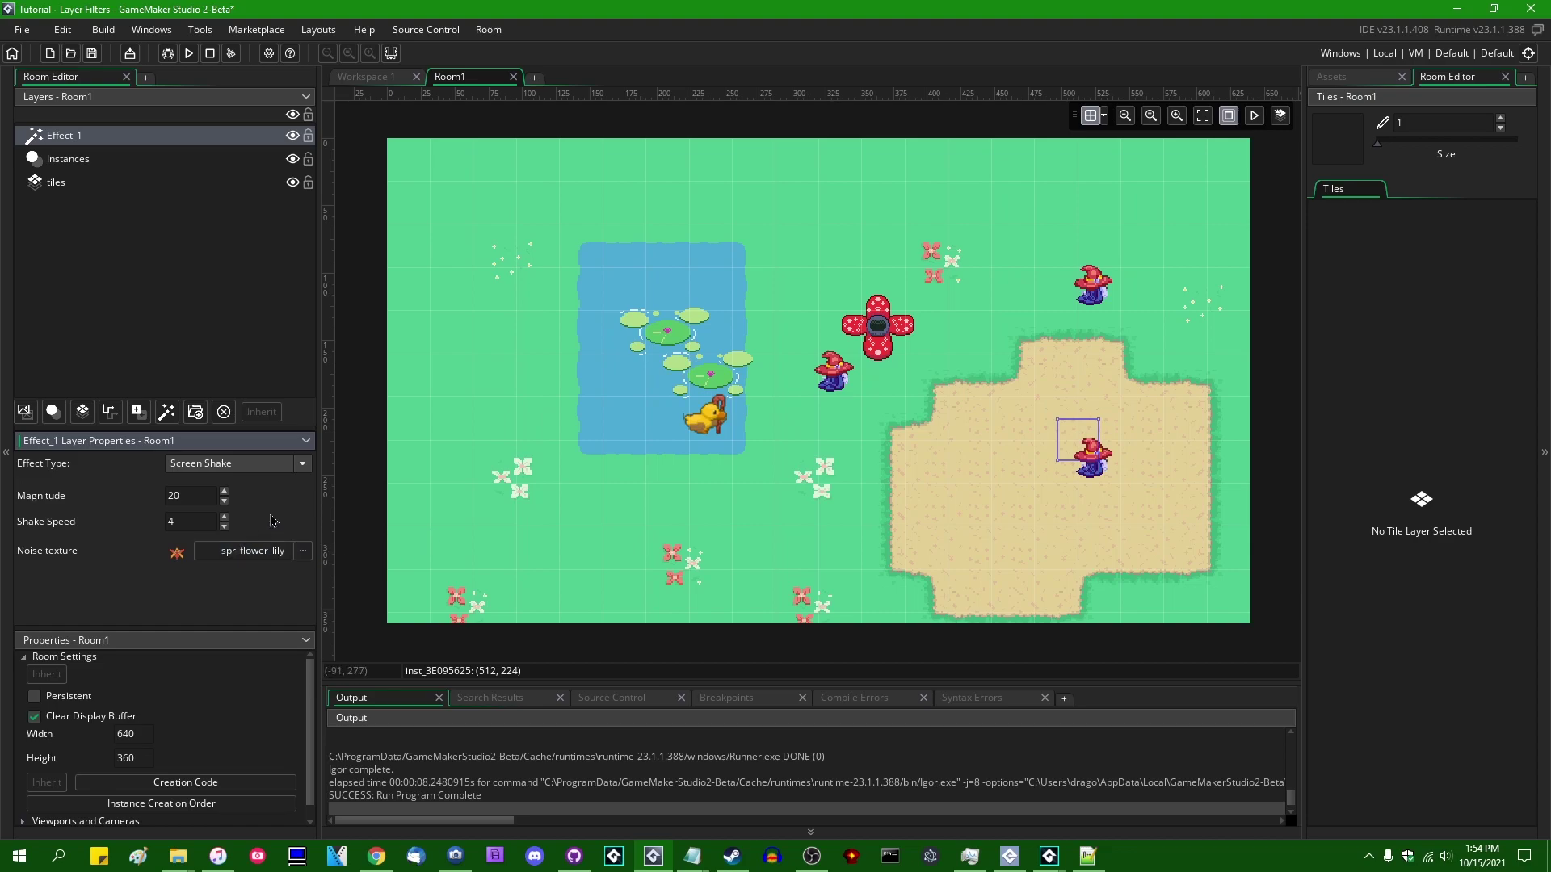
# - Reset the Screen Shake noise texture back to Default
pyautogui.click(228, 556)
pyautogui.click(401, 598)
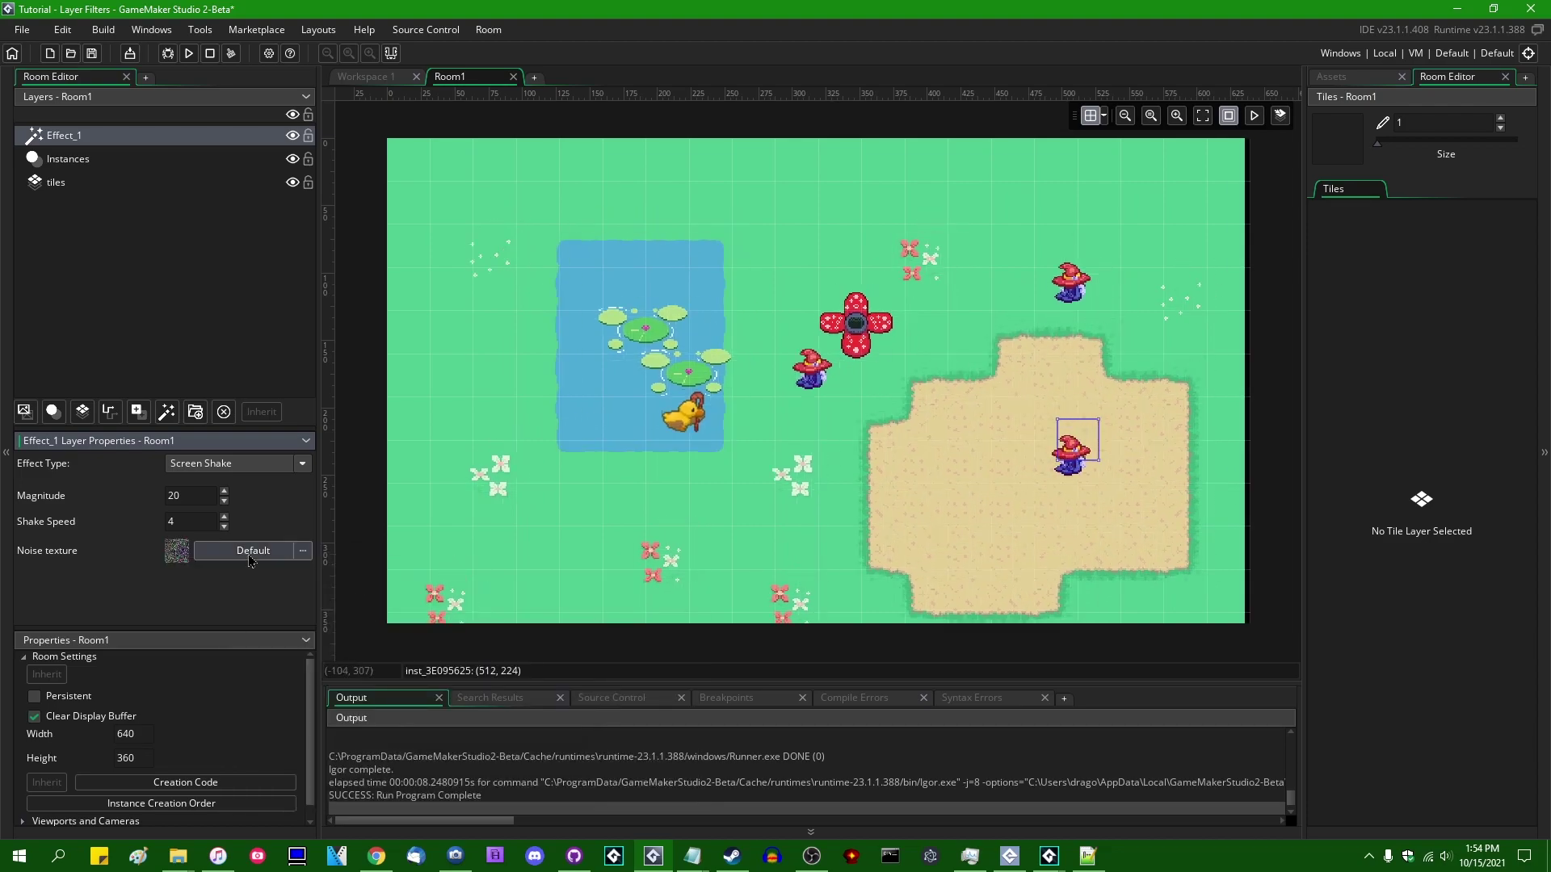
pyautogui.click(257, 469)
# - Switch Effect_1 to Posterize and zoom around the flowers to inspect it
pyautogui.click(355, 588)
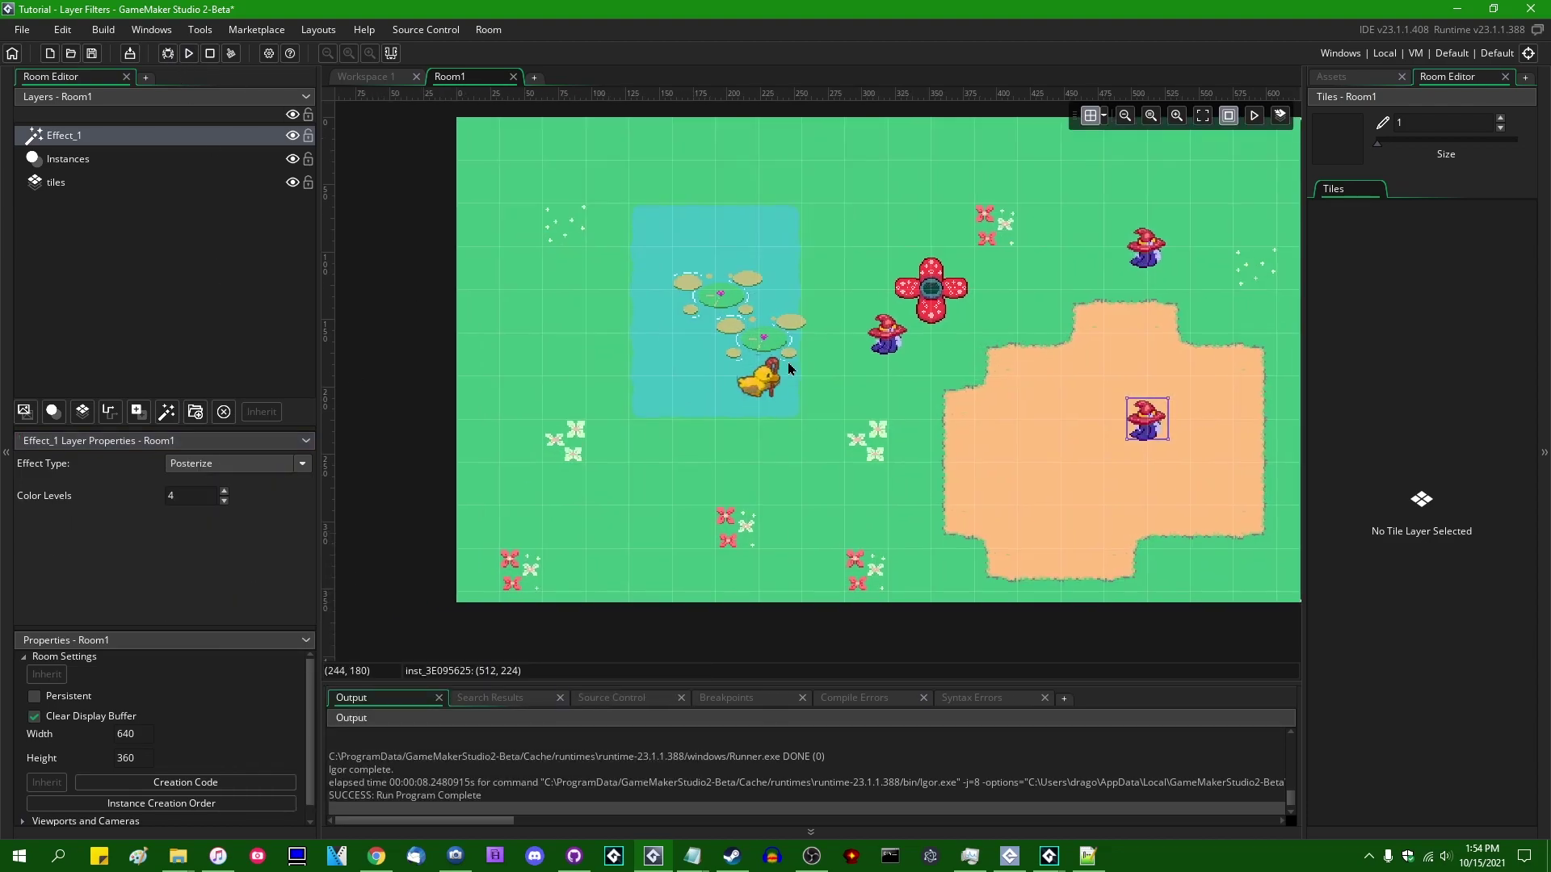
pyautogui.keyDown('ctrl'); pyautogui.scroll(5, 788, 368); pyautogui.keyUp('ctrl')
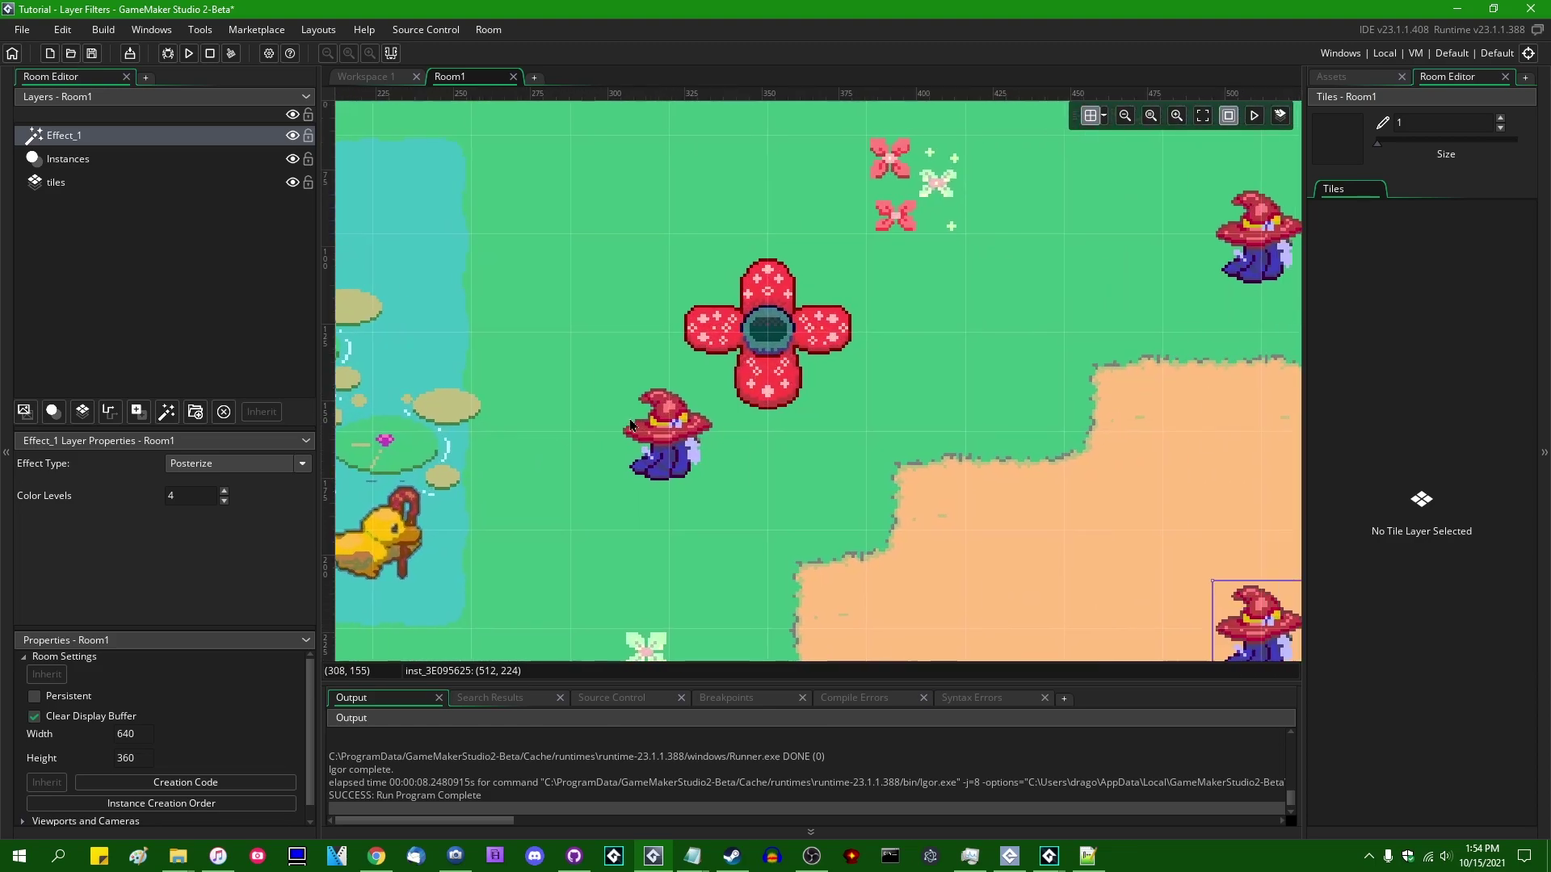
pyautogui.keyDown('shift'); pyautogui.hscroll(-6, 631, 426); pyautogui.keyUp('shift')
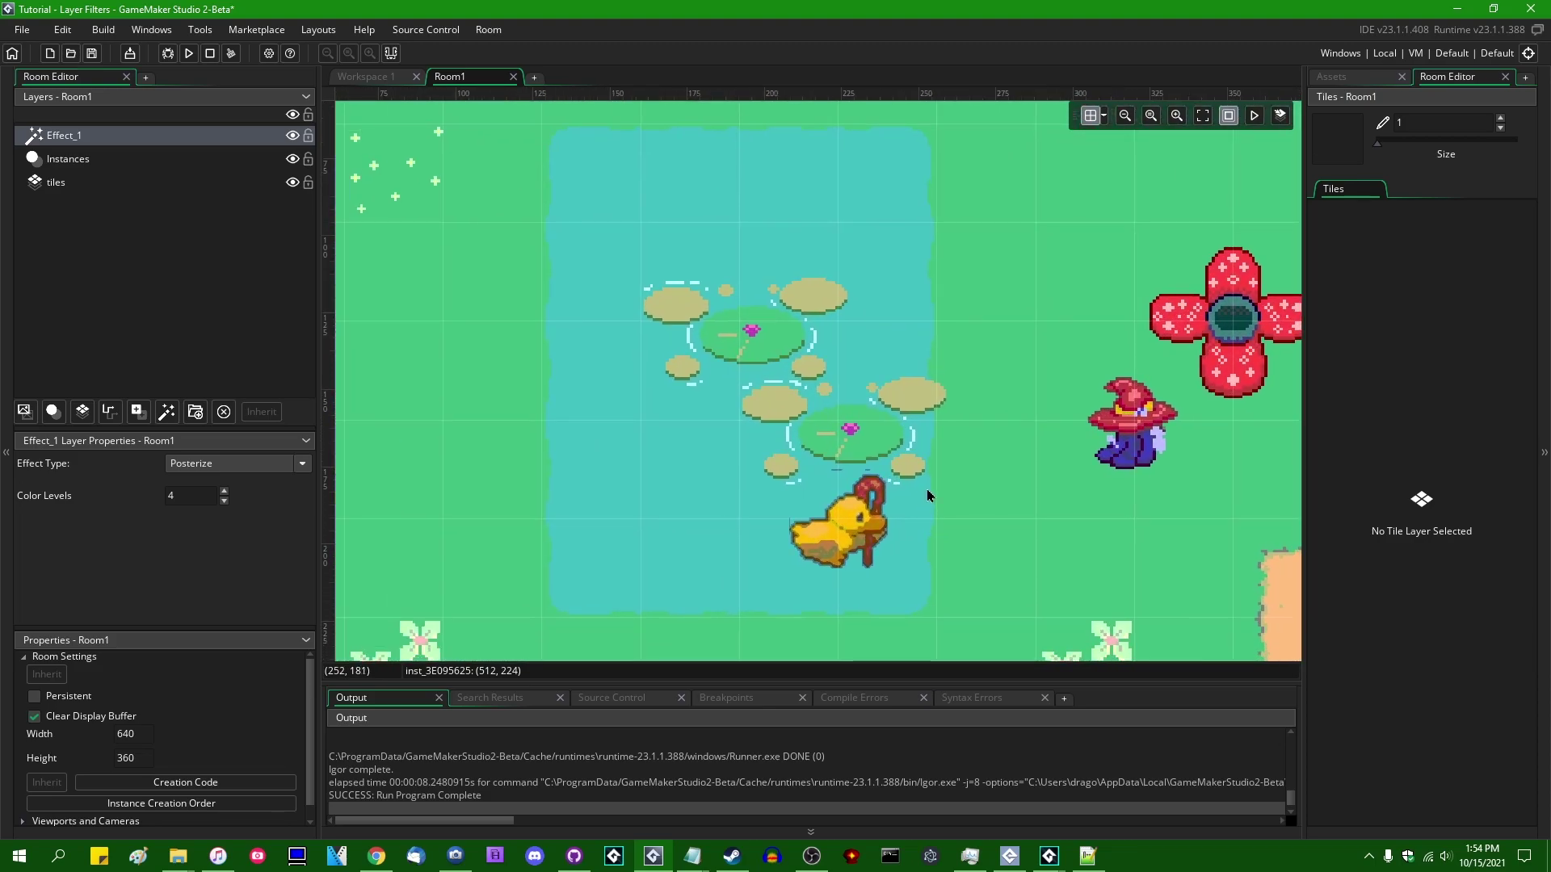
pyautogui.keyDown('shift'); pyautogui.hscroll(3, 927, 488); pyautogui.keyUp('shift')
pyautogui.keyDown('ctrl'); pyautogui.scroll(6, 617, 416); pyautogui.keyUp('ctrl')
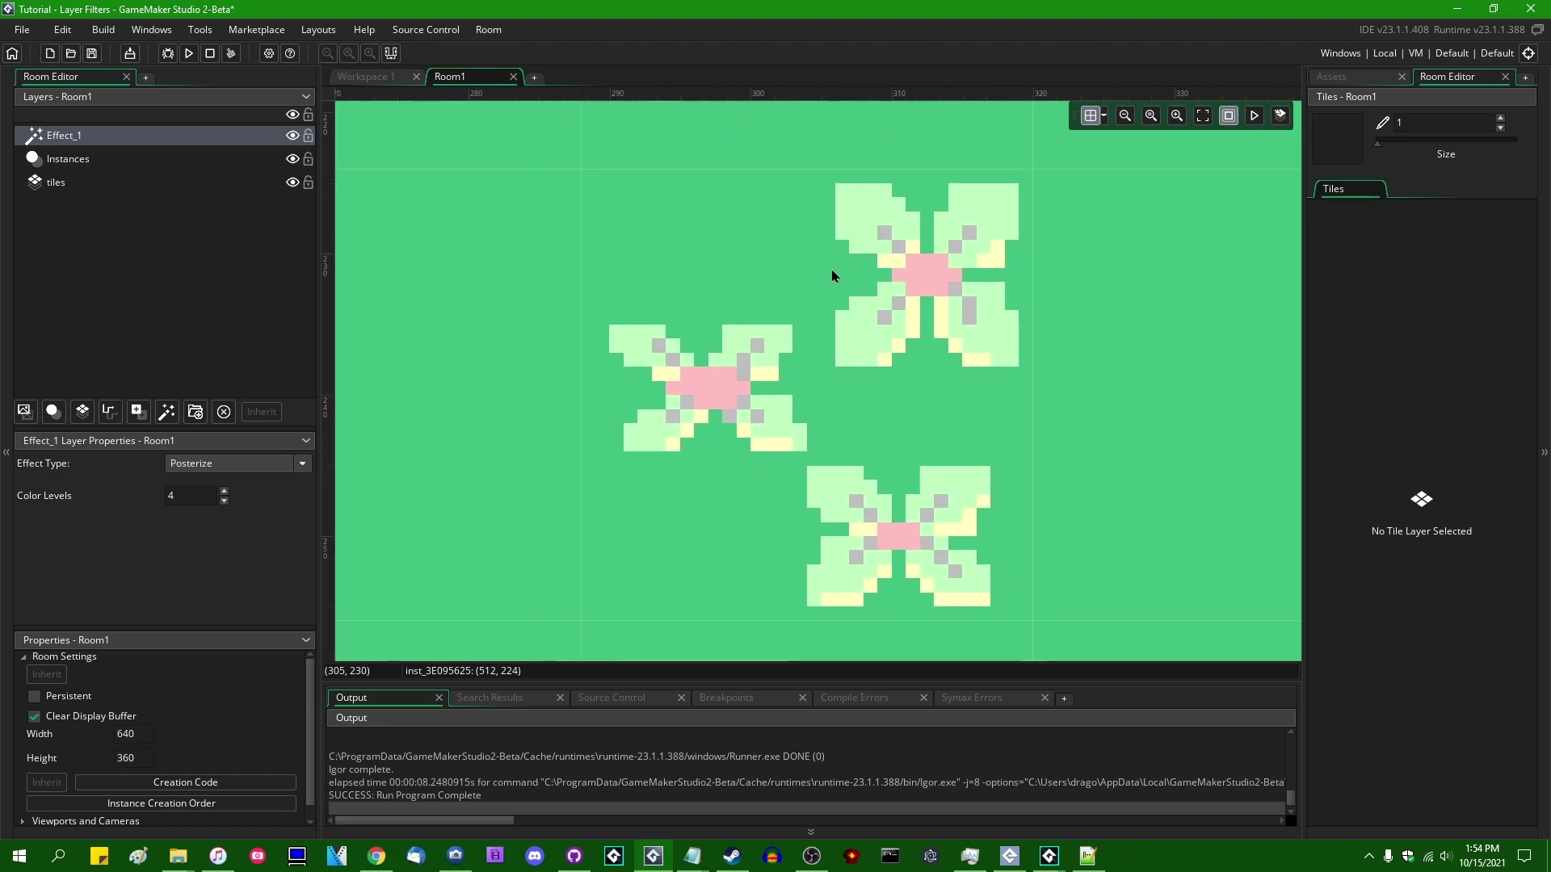
pyautogui.keyDown('ctrl'); pyautogui.scroll(-2, 806, 295); pyautogui.keyUp('ctrl')
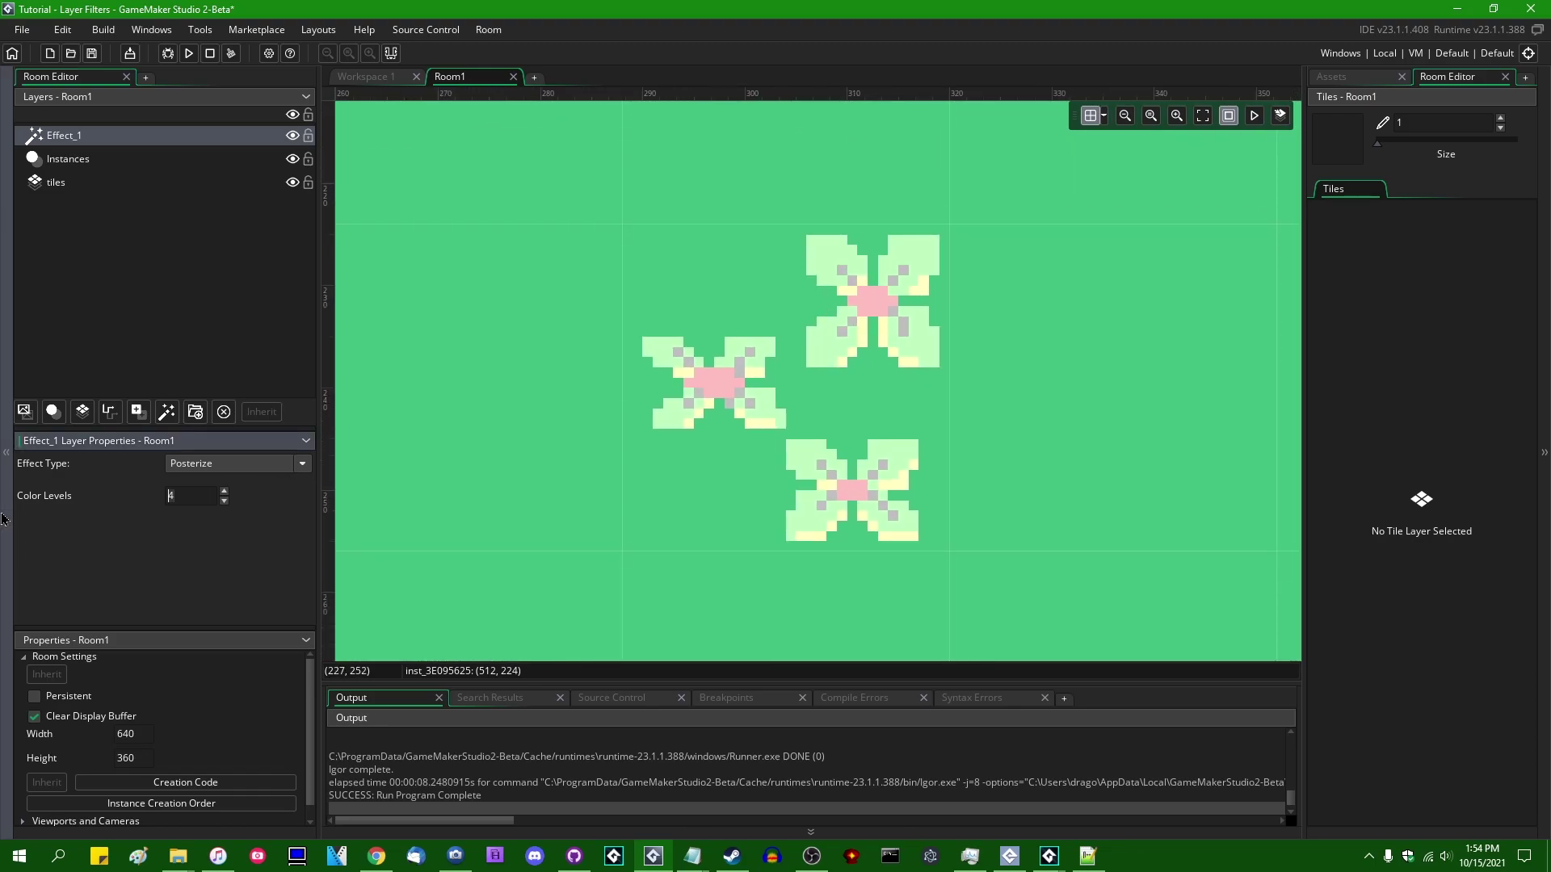
pyautogui.moveTo(844, 394)
pyautogui.mouseDown(button='middle')
pyautogui.moveTo(822, 446)
pyautogui.moveTo(843, 423)
pyautogui.mouseUp(button='middle')
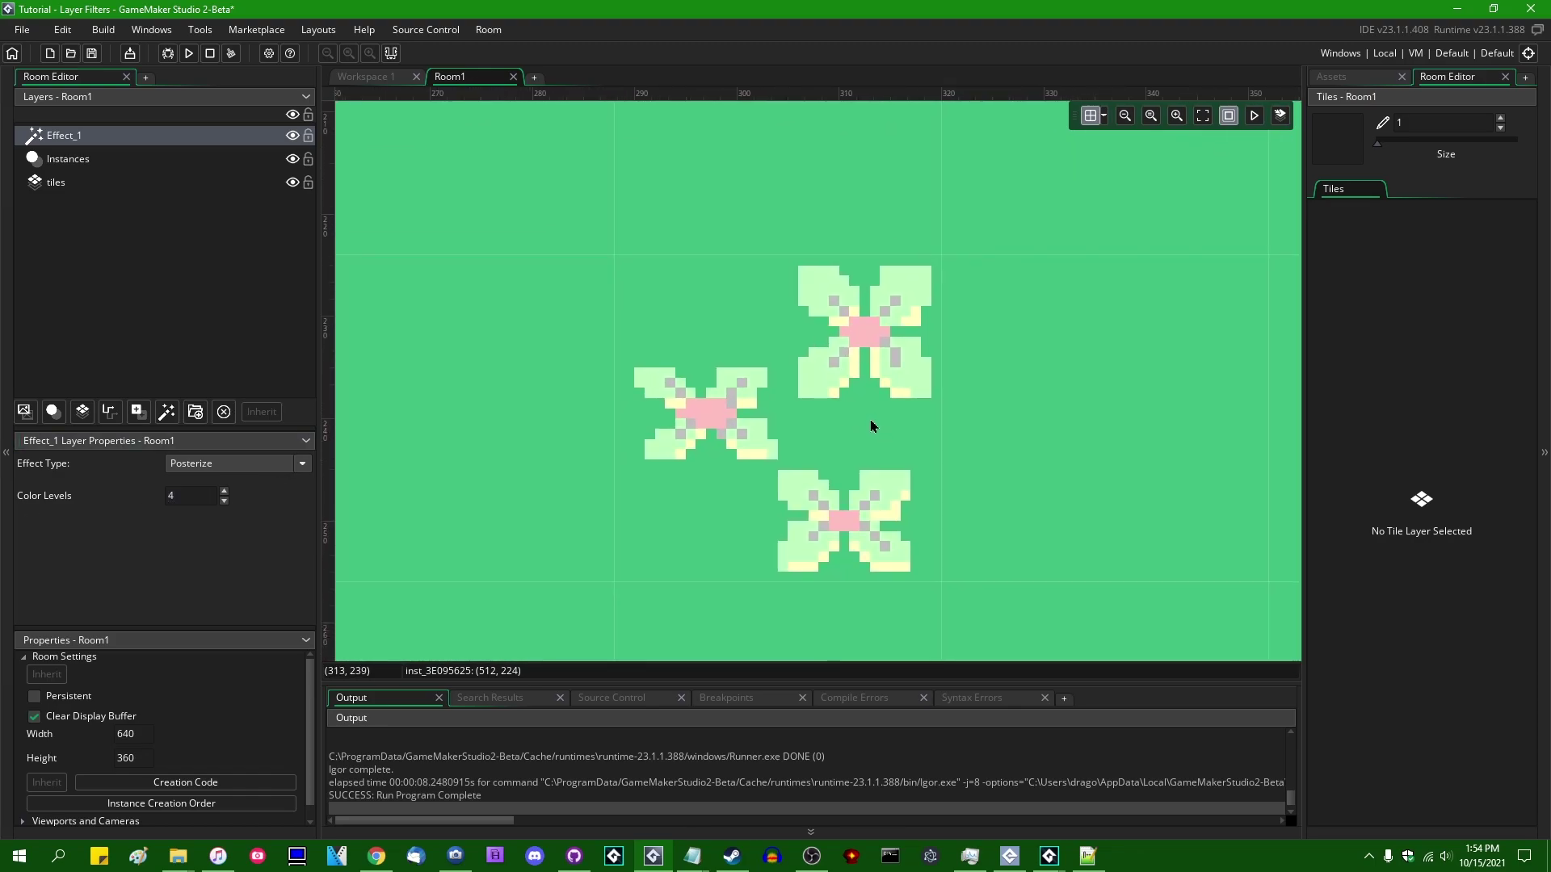
pyautogui.keyDown('ctrl'); pyautogui.scroll(-2, 820, 319); pyautogui.keyUp('ctrl')
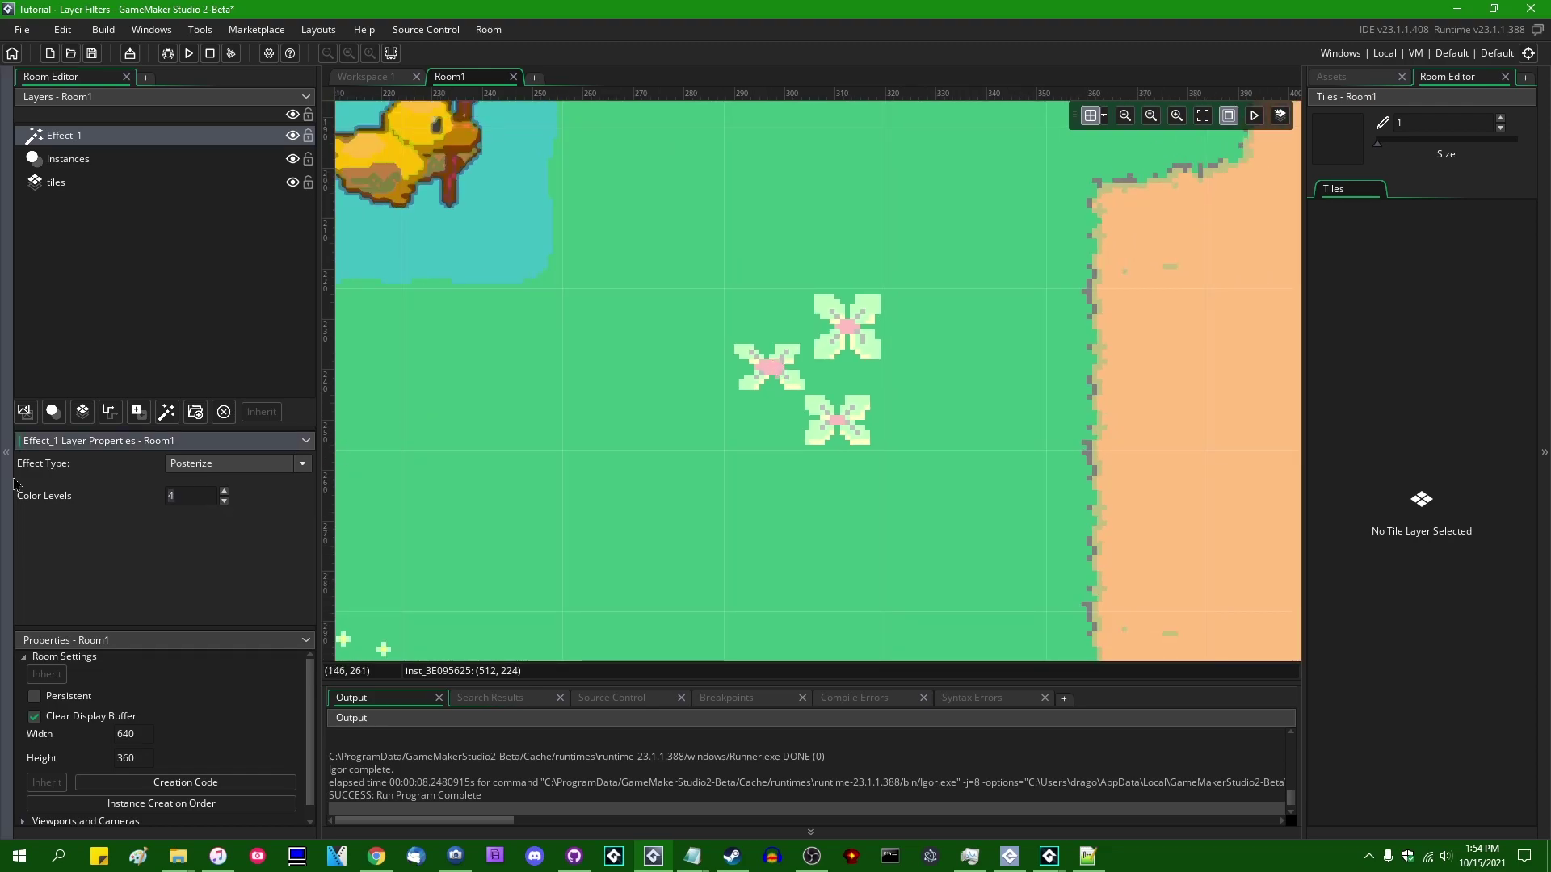
# - Set Posterize Color Levels to 2 and frame the whole room with the duck centred
pyautogui.write('2')
pyautogui.keyDown('ctrl'); pyautogui.scroll(-3, 1050, 492); pyautogui.keyUp('ctrl')
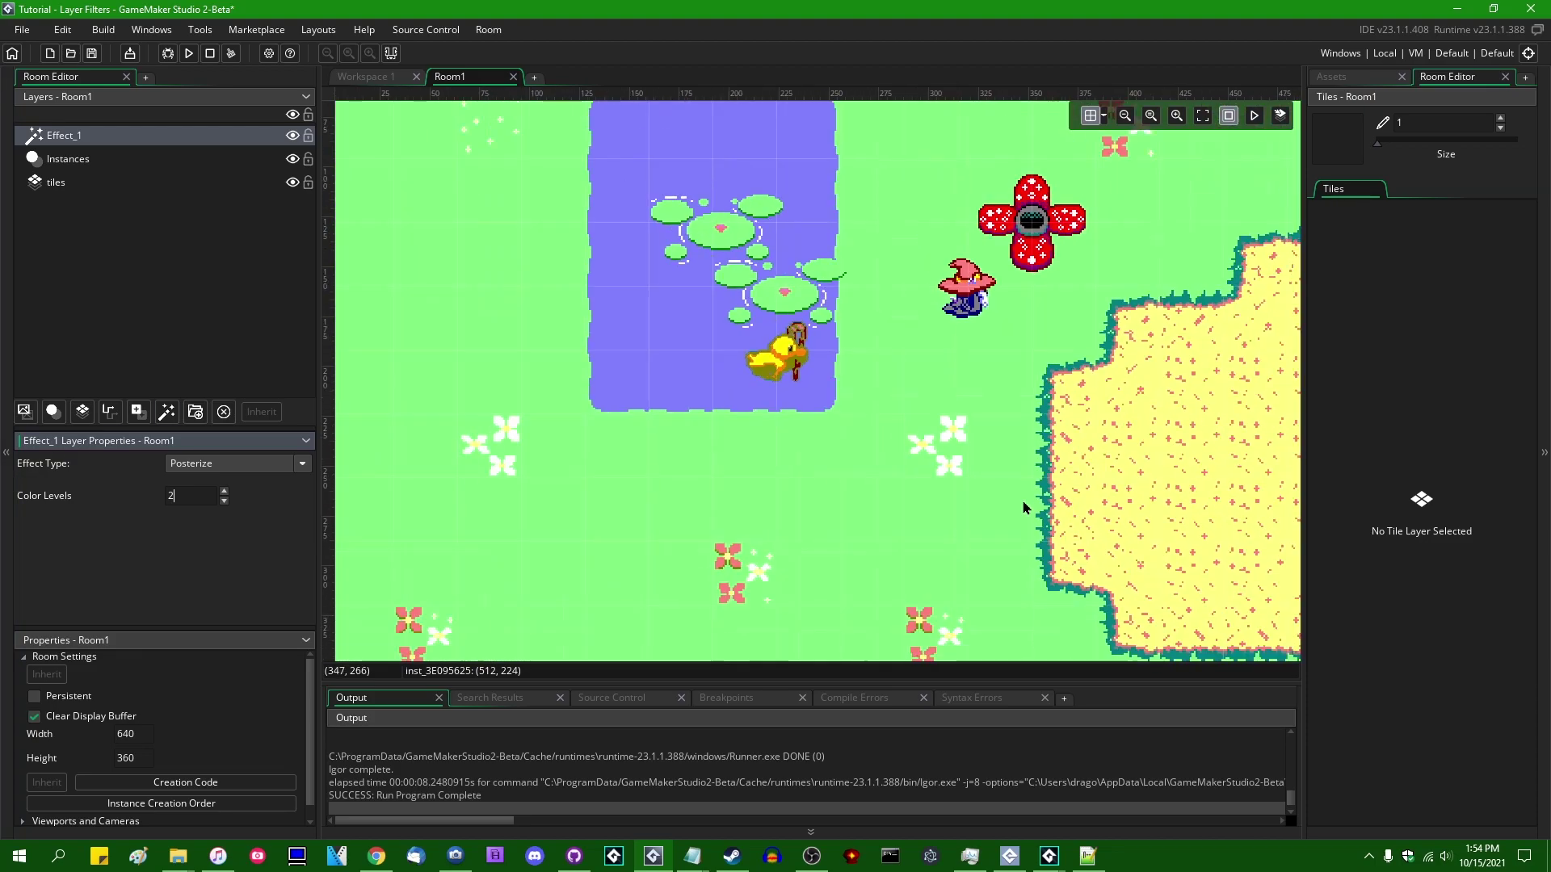
pyautogui.moveTo(1091, 483); pyautogui.dragTo(813, 491, button='middle')
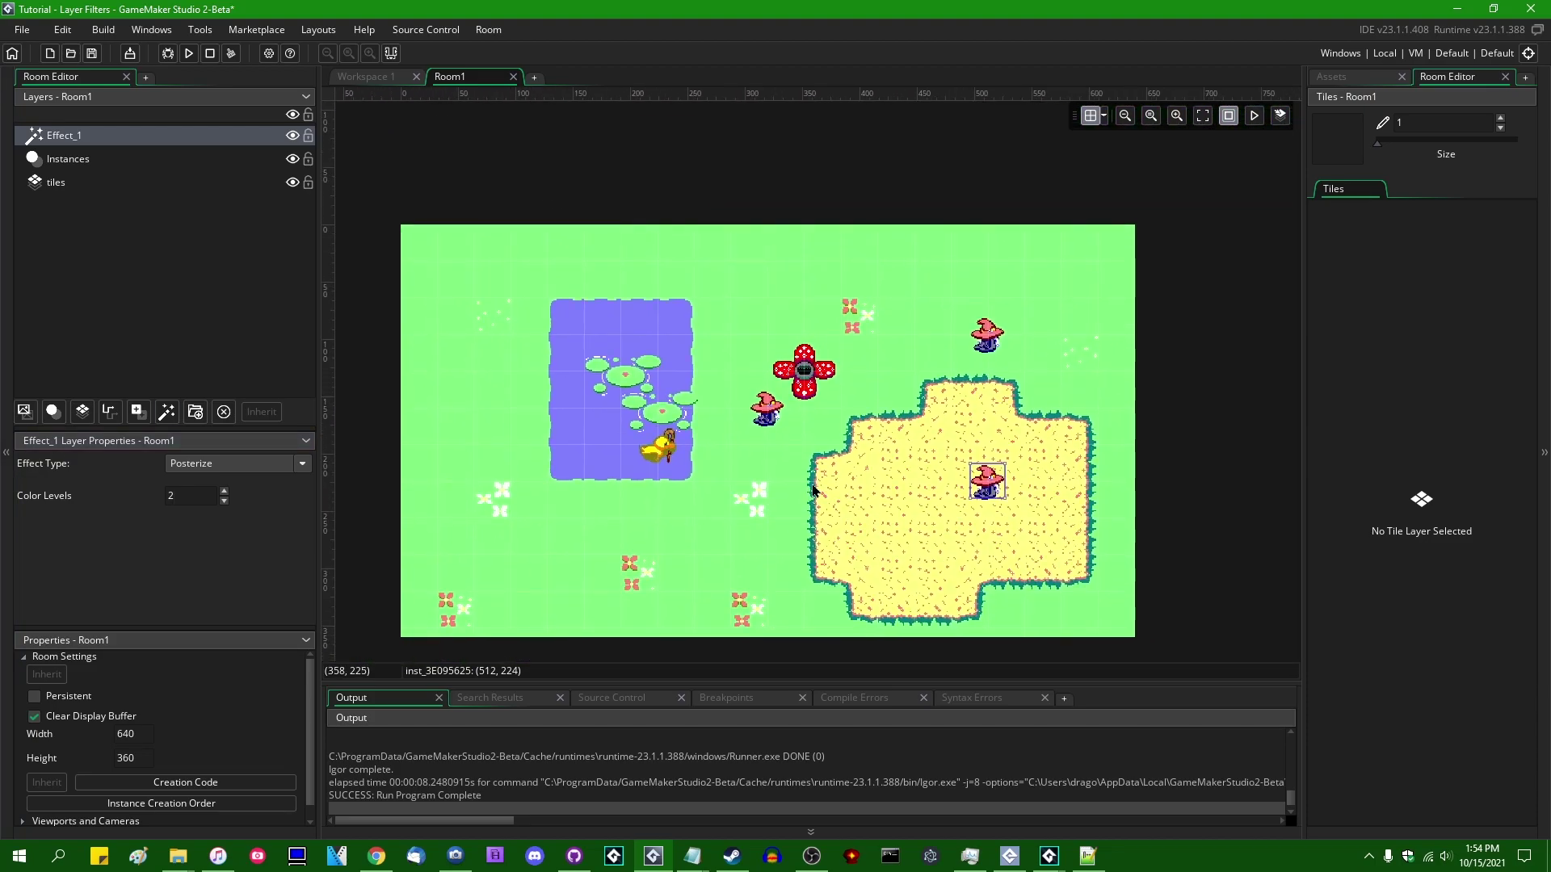
pyautogui.keyDown('ctrl'); pyautogui.scroll(2, 709, 442); pyautogui.keyUp('ctrl')
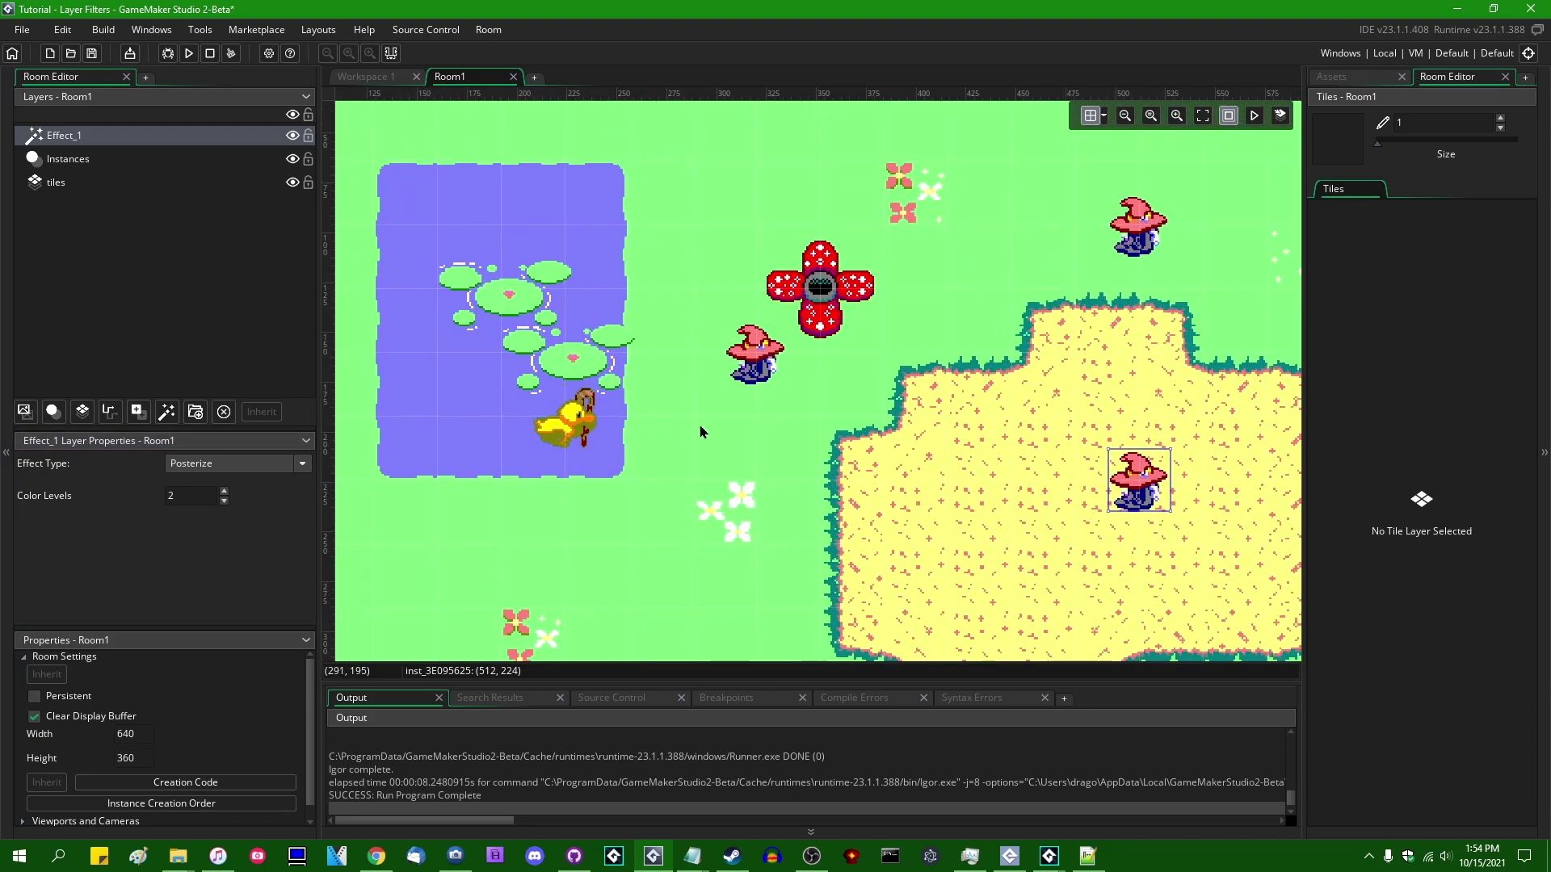
pyautogui.keyDown('ctrl'); pyautogui.scroll(5, 682, 476); pyautogui.keyUp('ctrl')
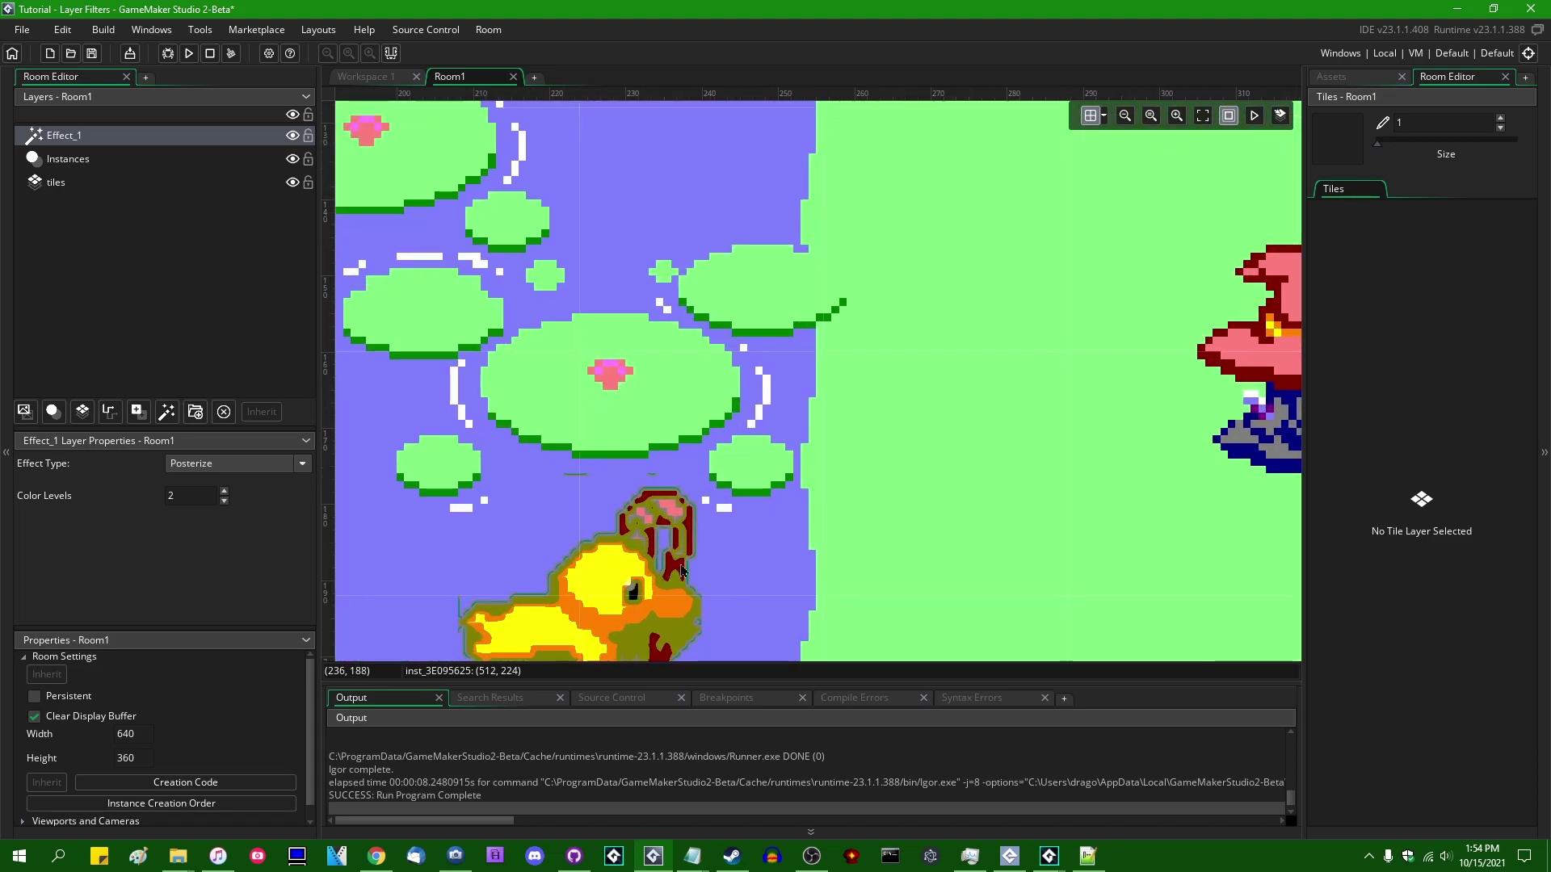
pyautogui.moveTo(680, 570); pyautogui.dragTo(795, 347, button='middle')
pyautogui.keyDown('ctrl'); pyautogui.scroll(3, 796, 355); pyautogui.keyUp('ctrl')
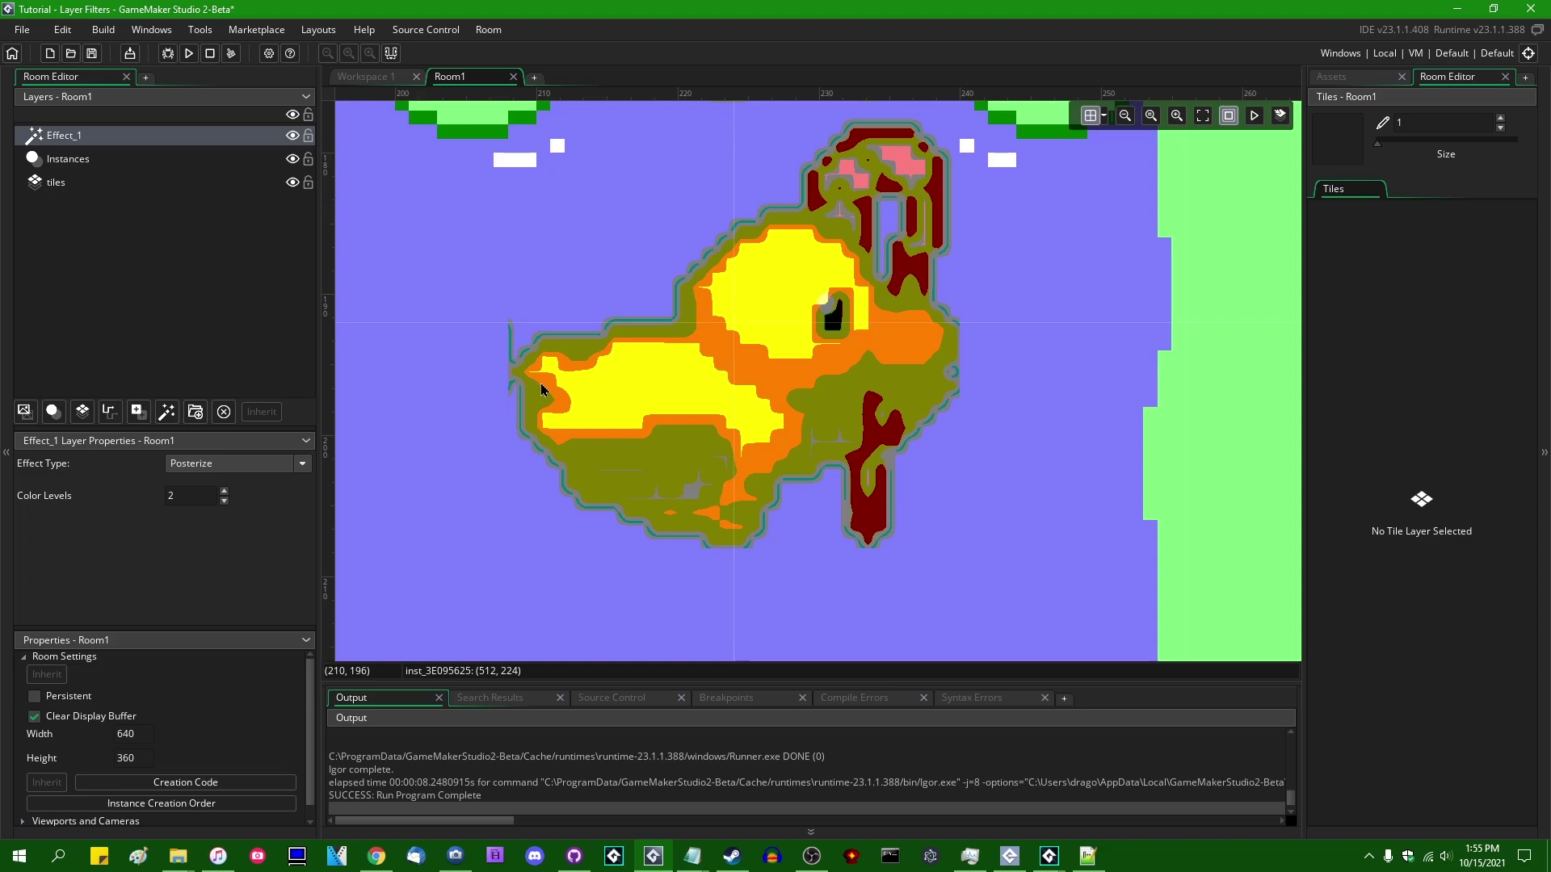
# - Test-run the game with Posterize, walking the duck out of the pond and around
pyautogui.click(188, 52)
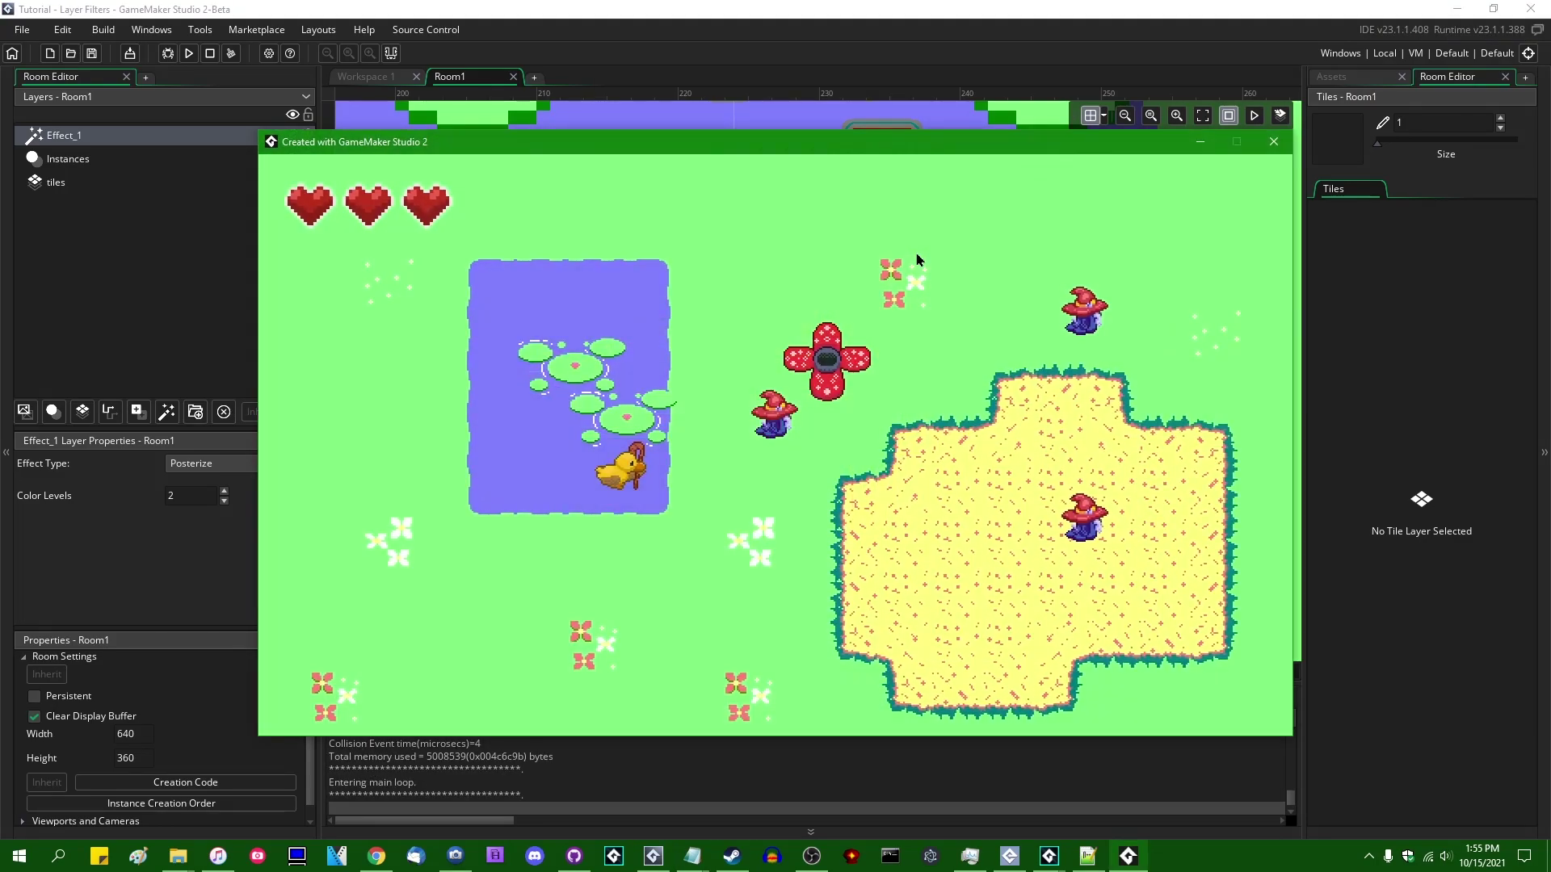
pyautogui.press('Right')
pyautogui.press('Up')
pyautogui.press('Right')
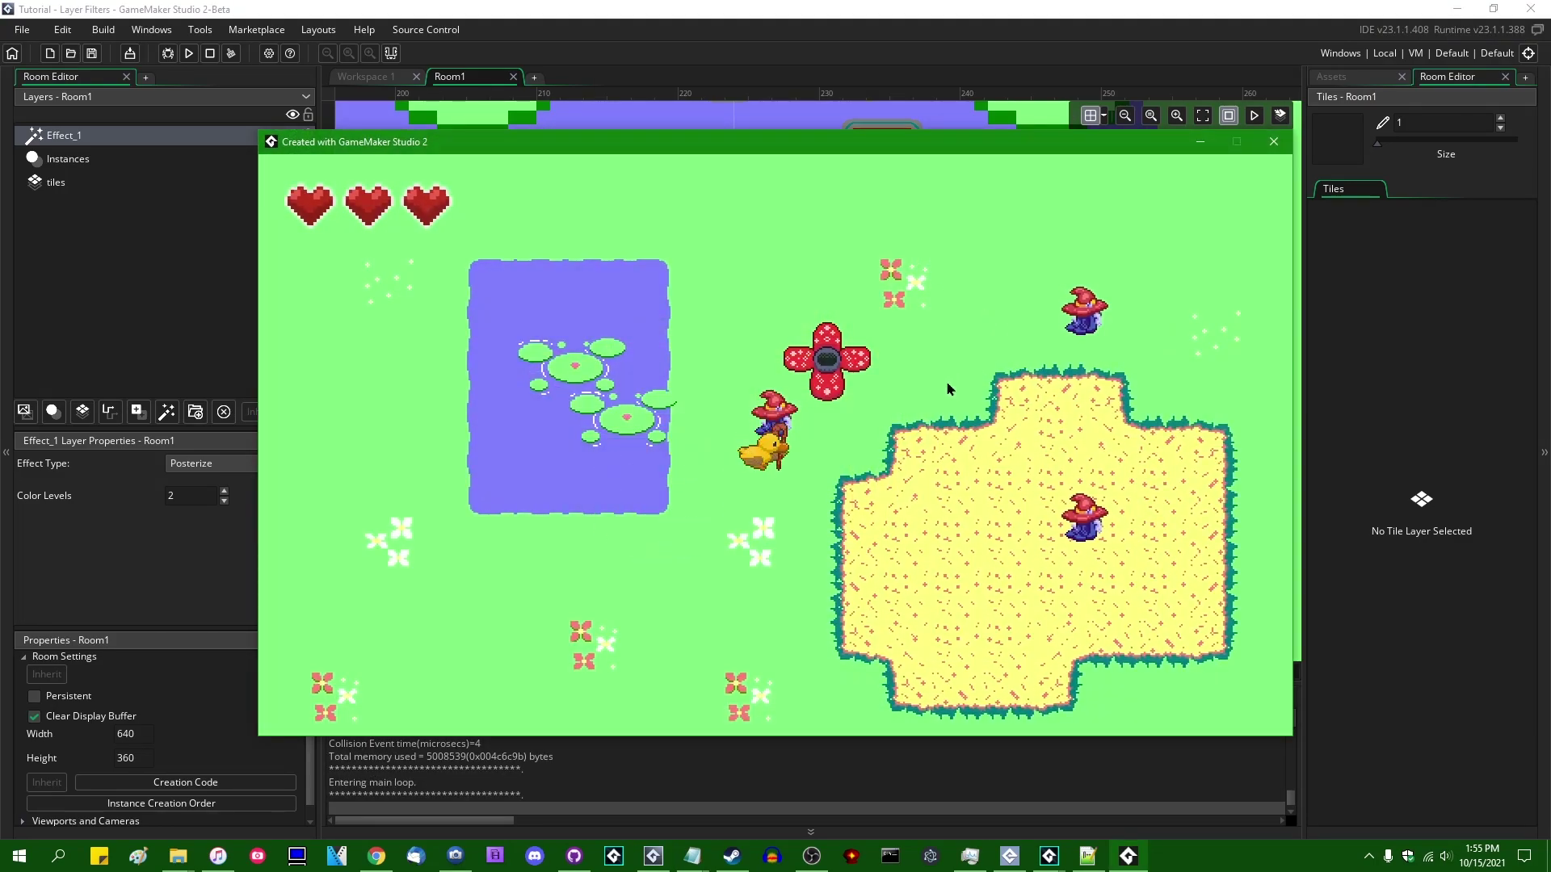
pyautogui.press('Down')
pyautogui.press('Up')
pyautogui.press('Left')
pyautogui.press('Down')
pyautogui.press('Right')
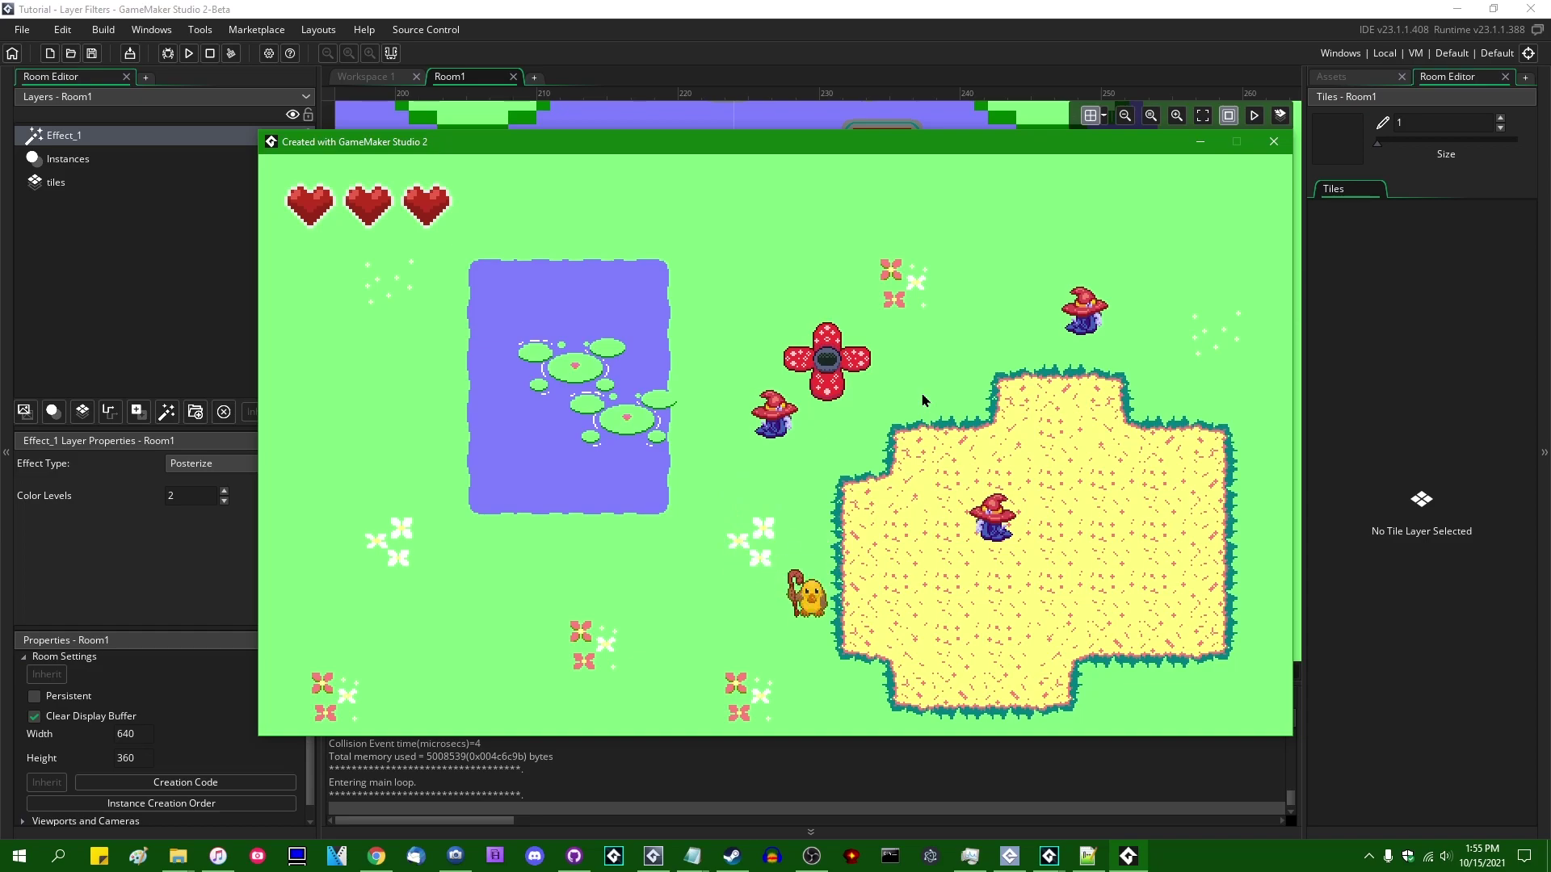
pyautogui.press('Left')
pyautogui.press('Up')
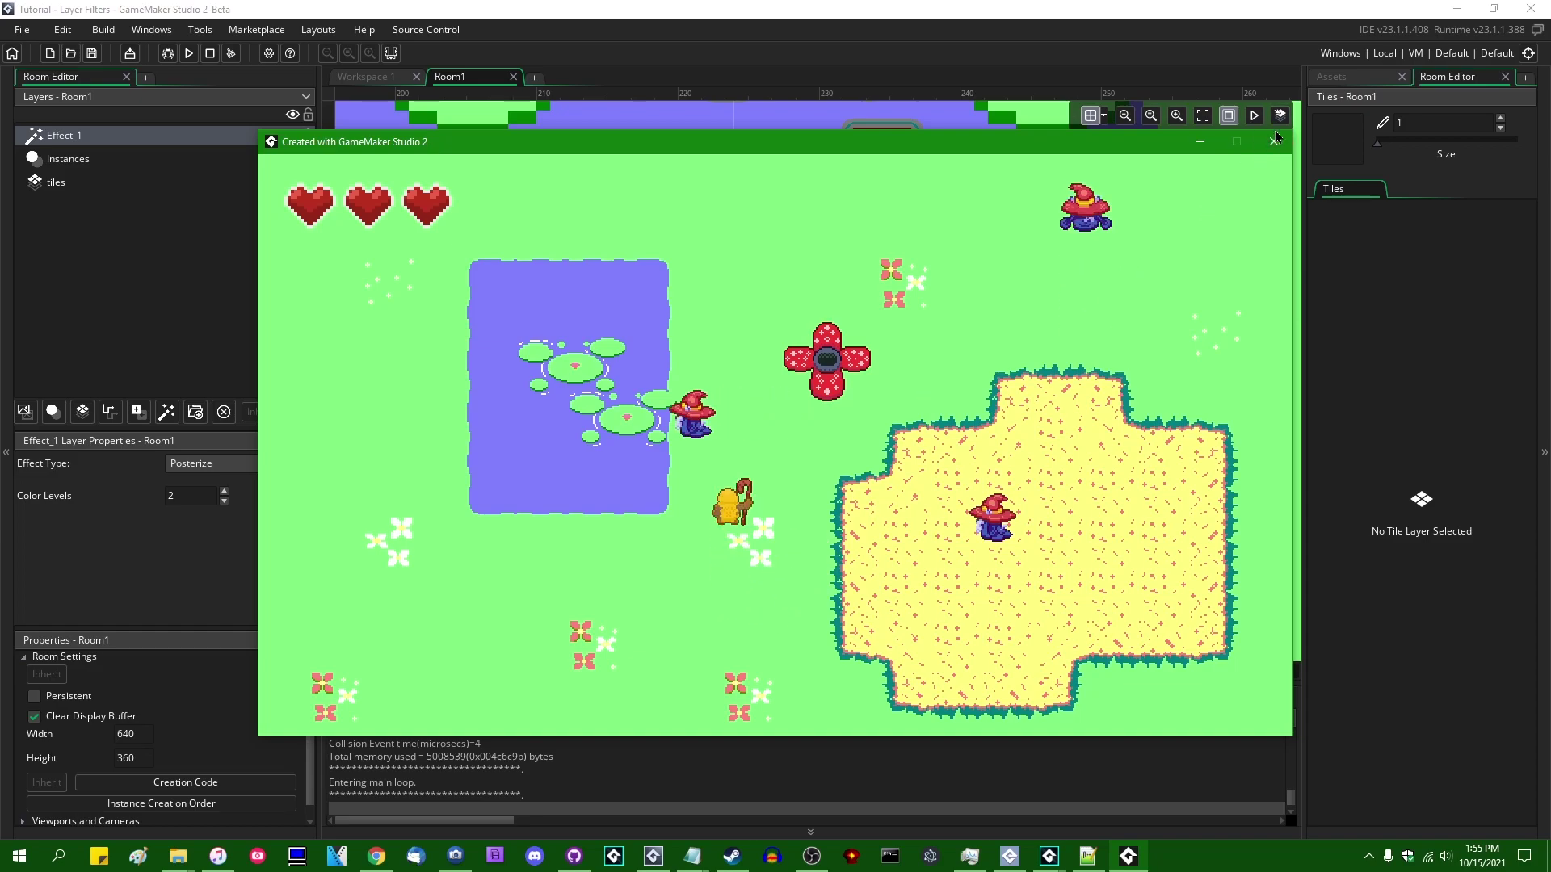
pyautogui.click(1274, 144)
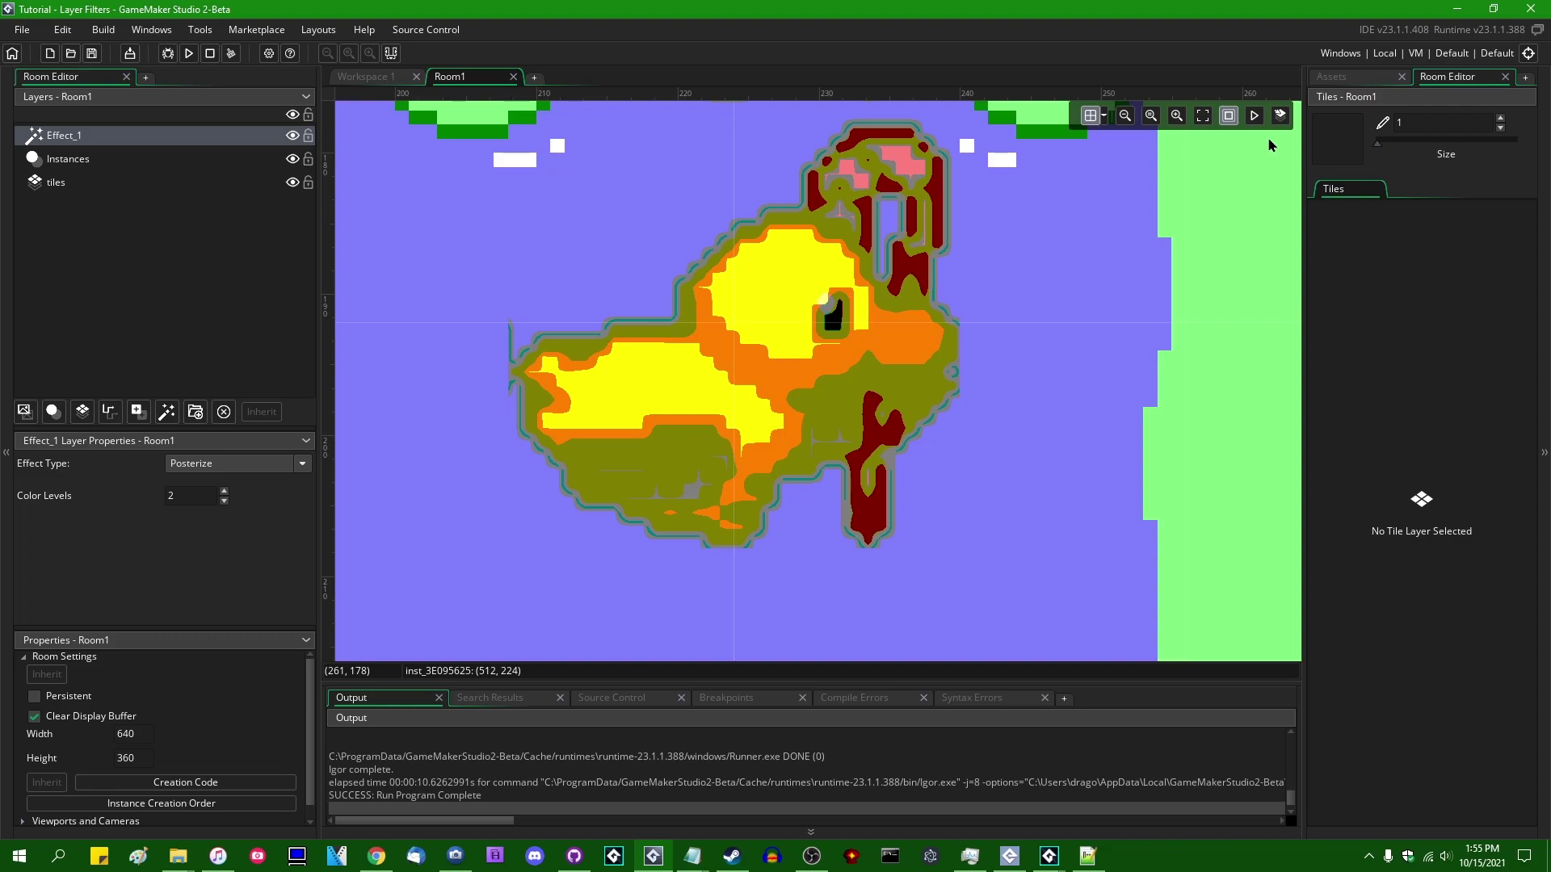
# - Try Posterize at 16 Color Levels, then set Effect_1's effect type to None
pyautogui.click(188, 493)
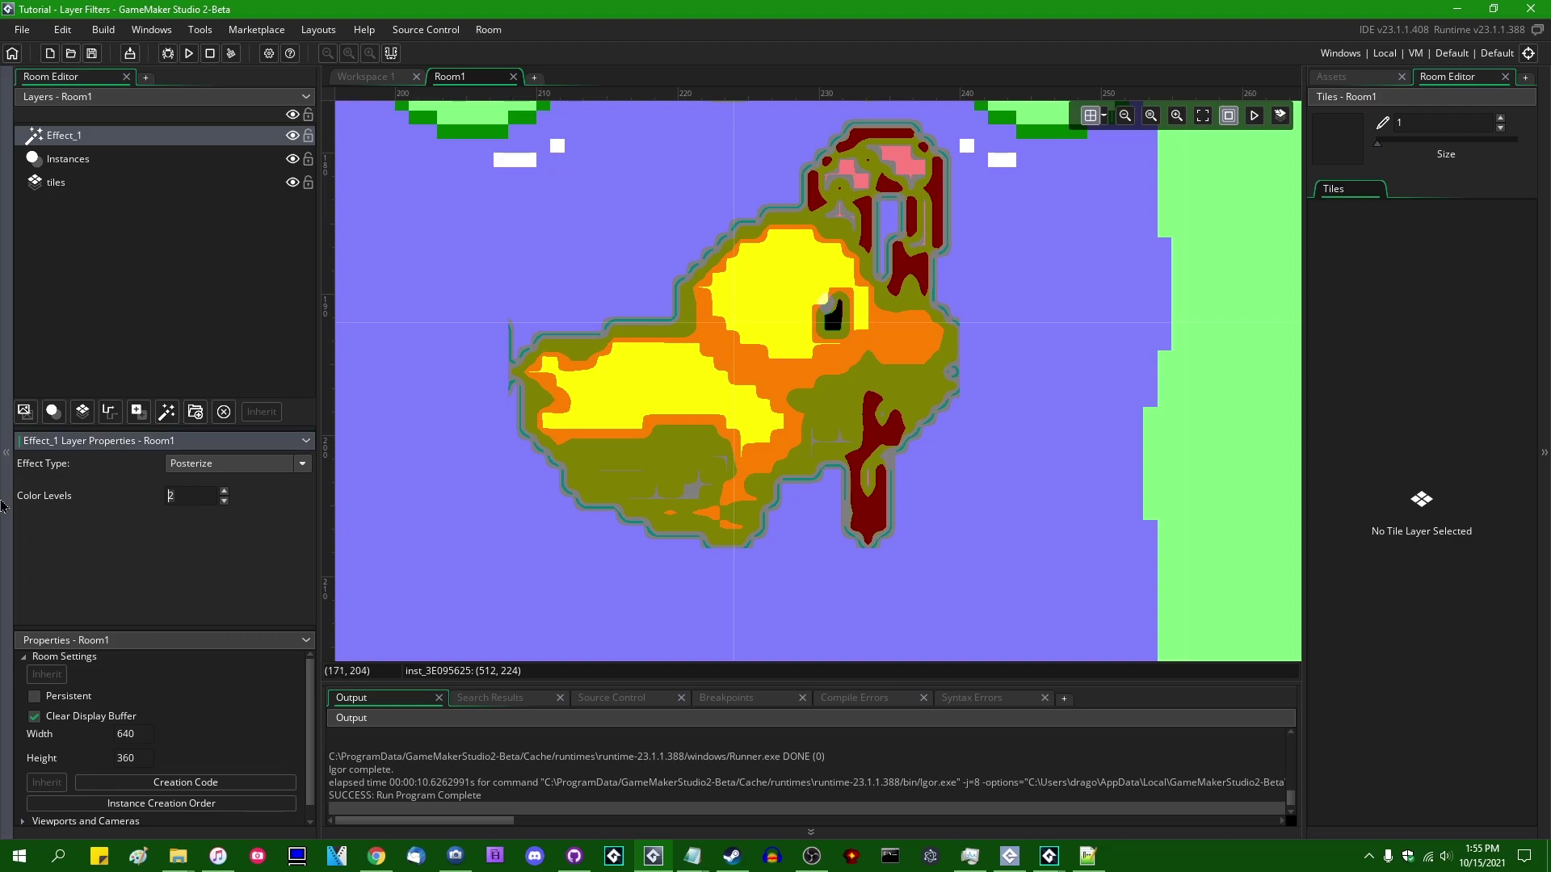
pyautogui.write('16')
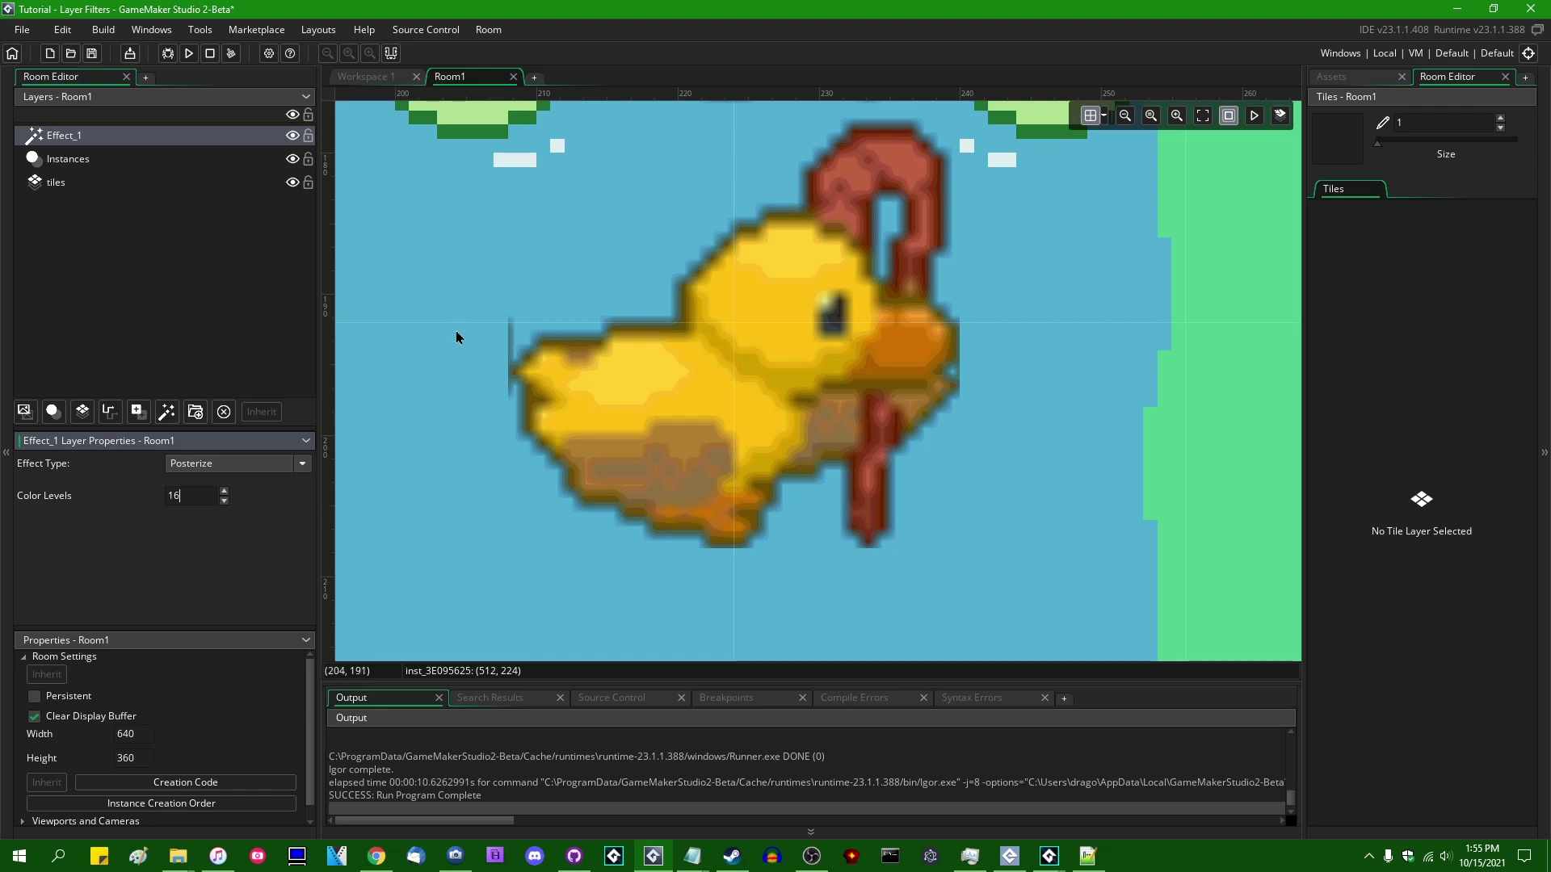
pyautogui.scroll(-5, 816, 381)
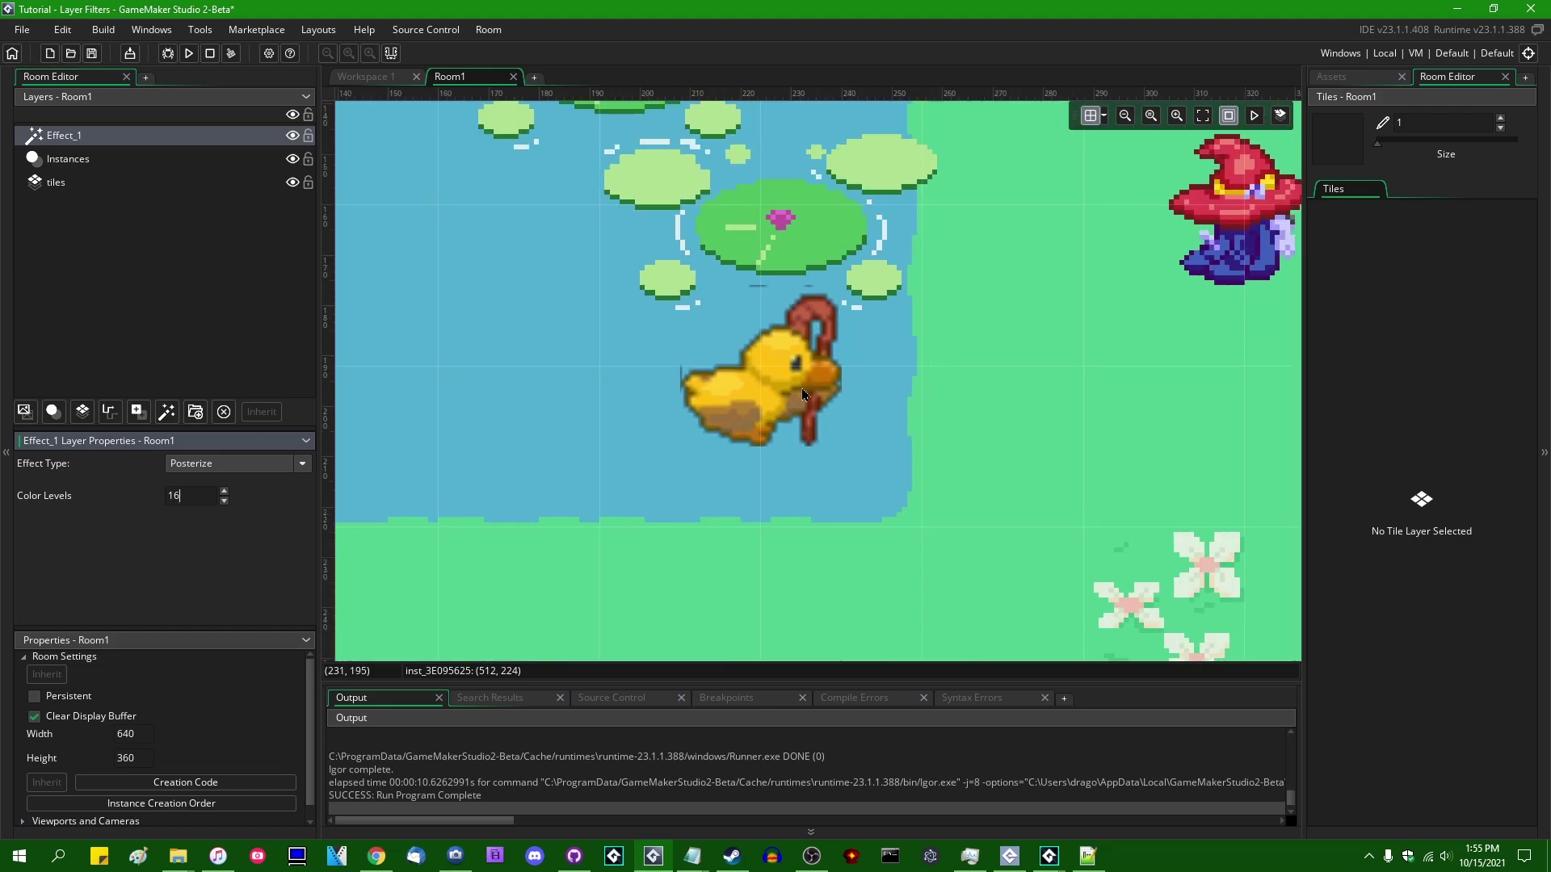
pyautogui.scroll(2, 801, 370)
pyautogui.scroll(3, 782, 407)
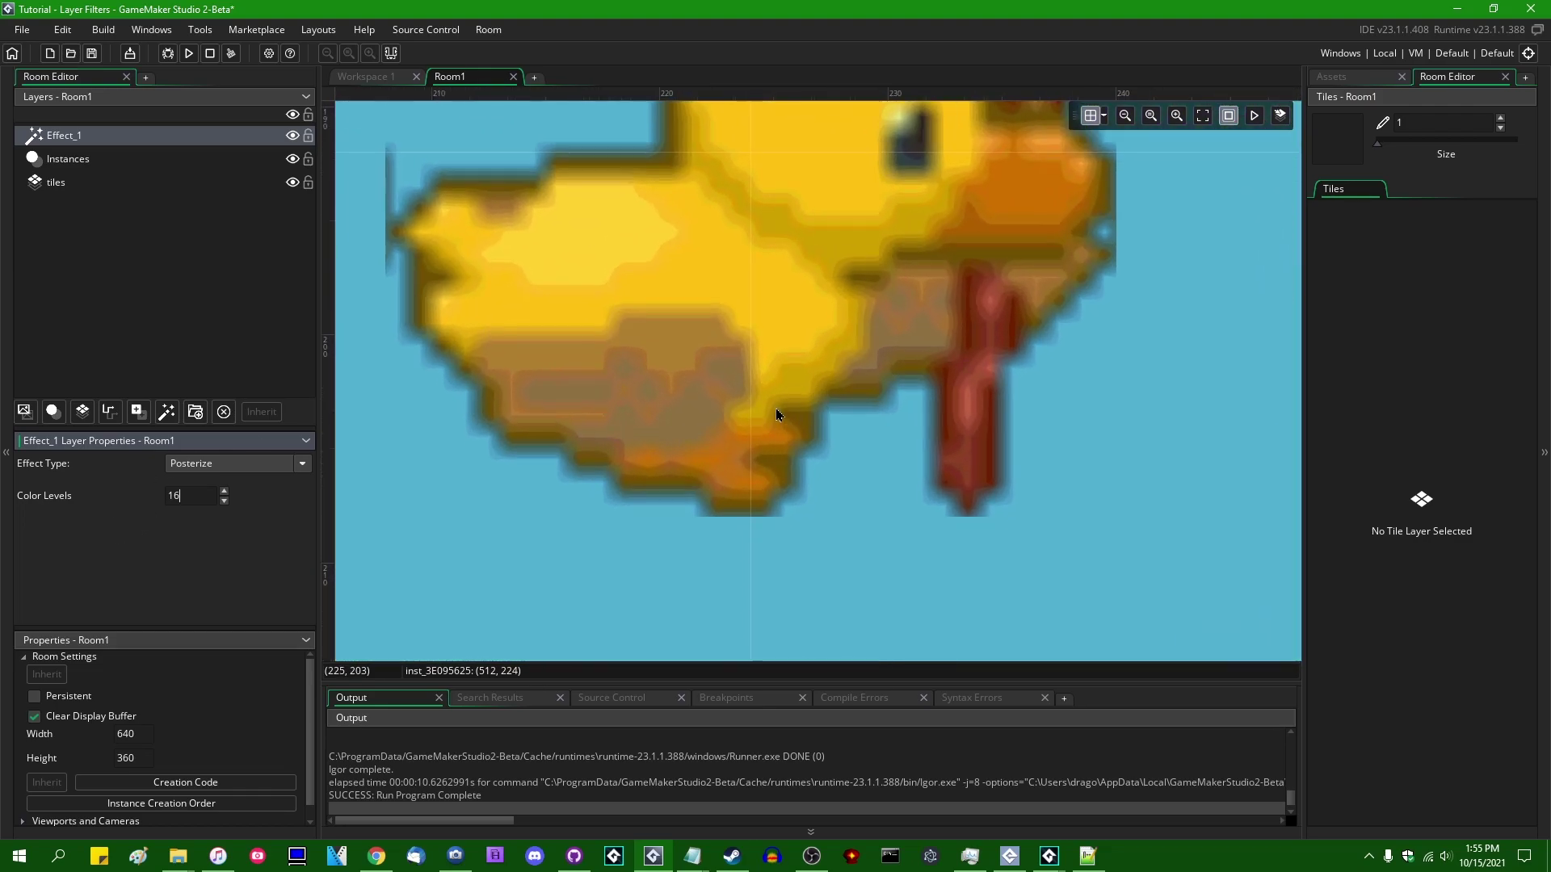
pyautogui.scroll(-2, 776, 409)
pyautogui.scroll(-3, 778, 400)
pyautogui.moveTo(889, 371); pyautogui.dragTo(613, 481, button='middle')
pyautogui.moveTo(515, 446); pyautogui.dragTo(735, 466, button='middle')
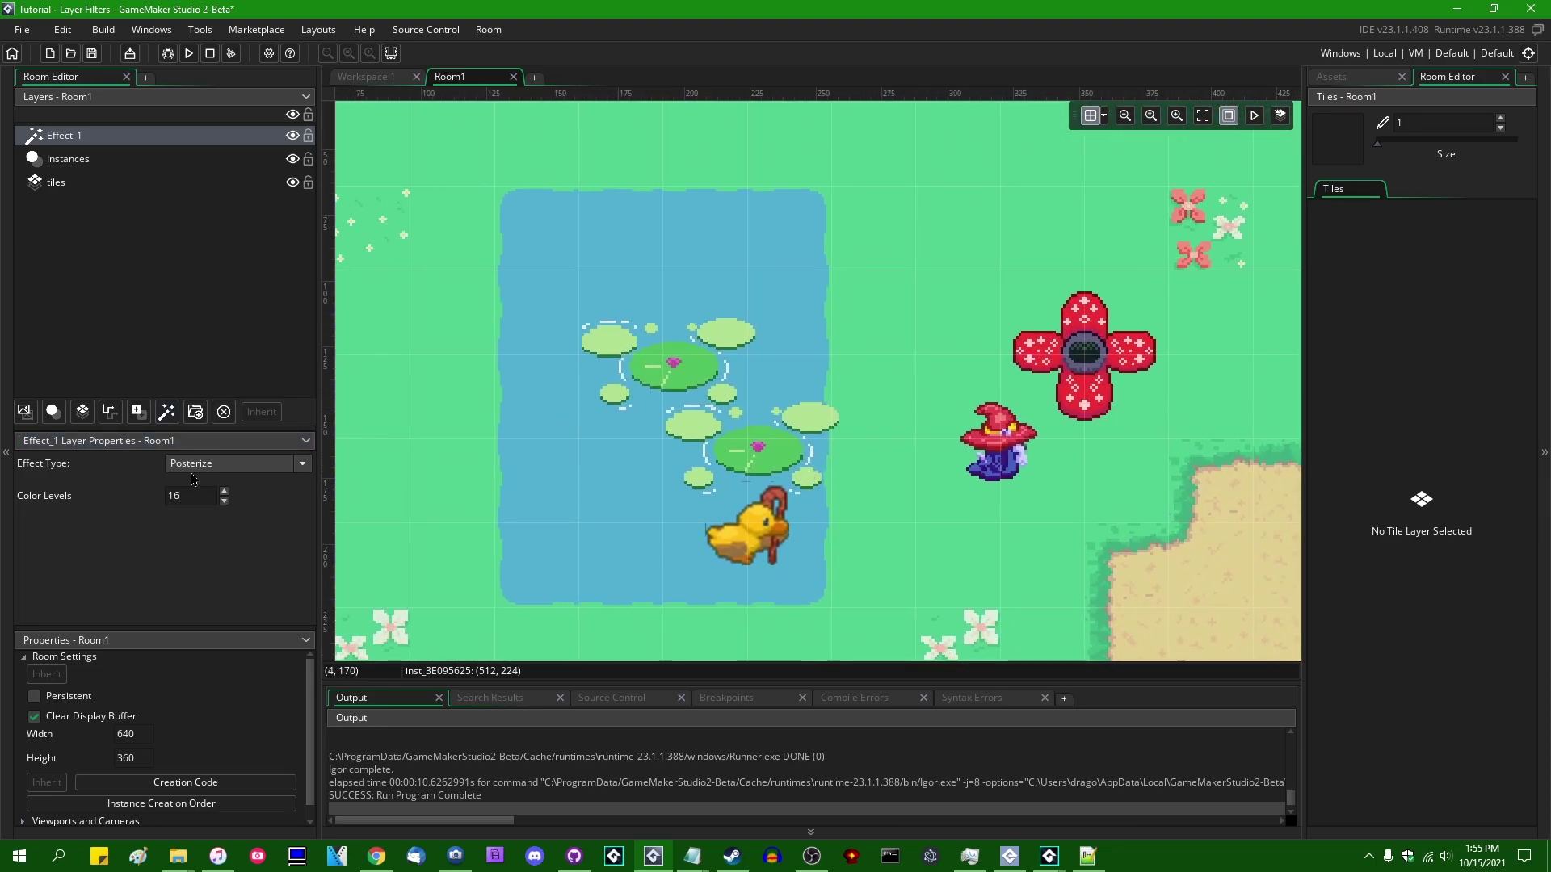
pyautogui.click(221, 467)
pyautogui.click(217, 487)
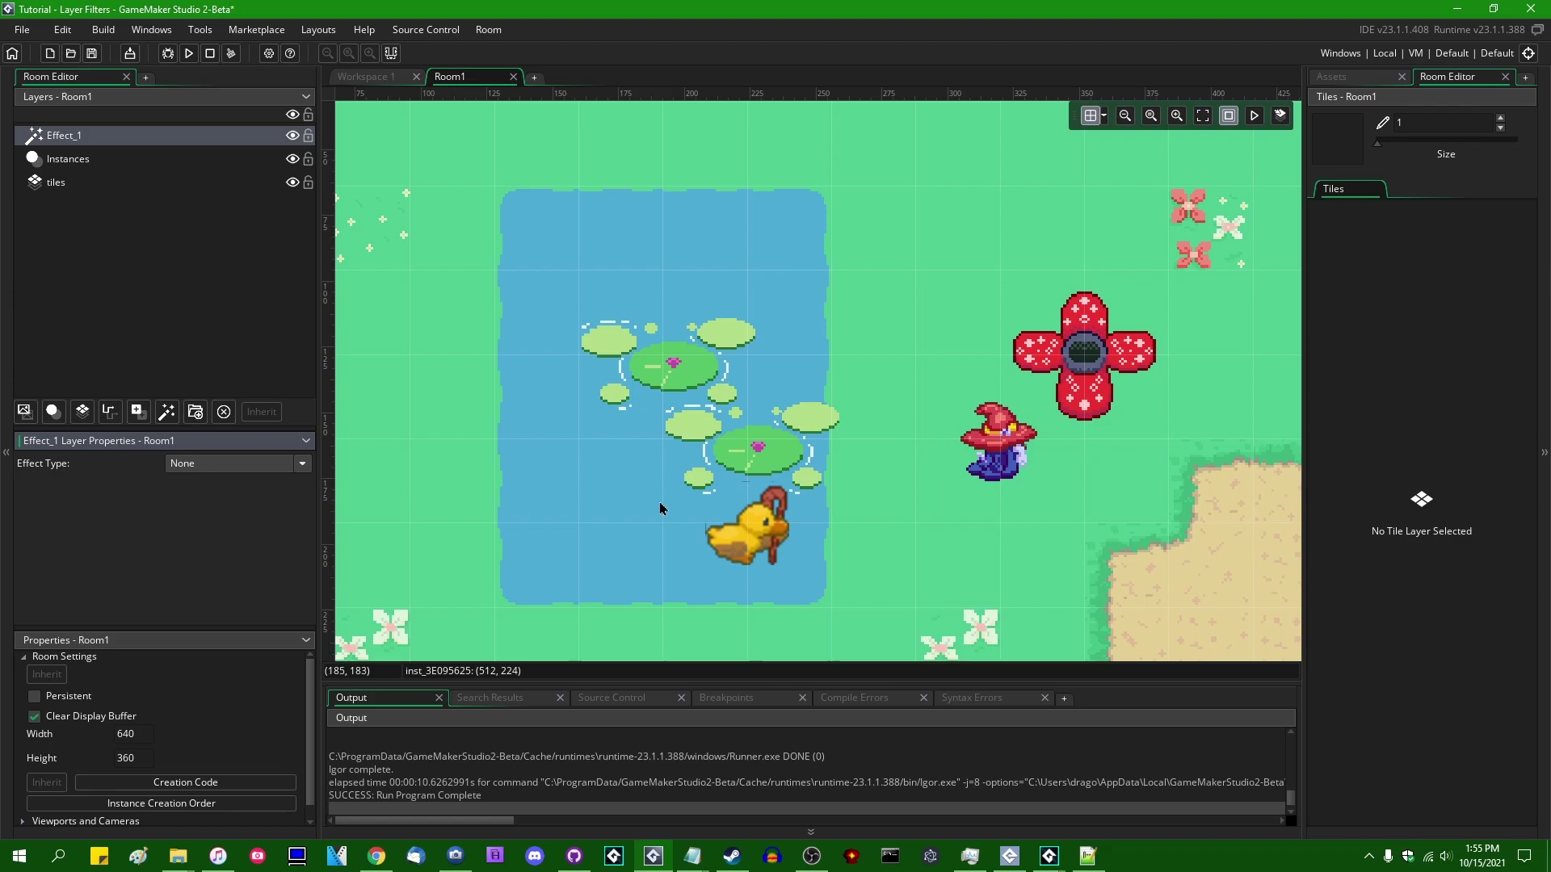
# - Select the Instances layer and pan around the duck, wizard, pond and flower
pyautogui.scroll(5, 730, 540)
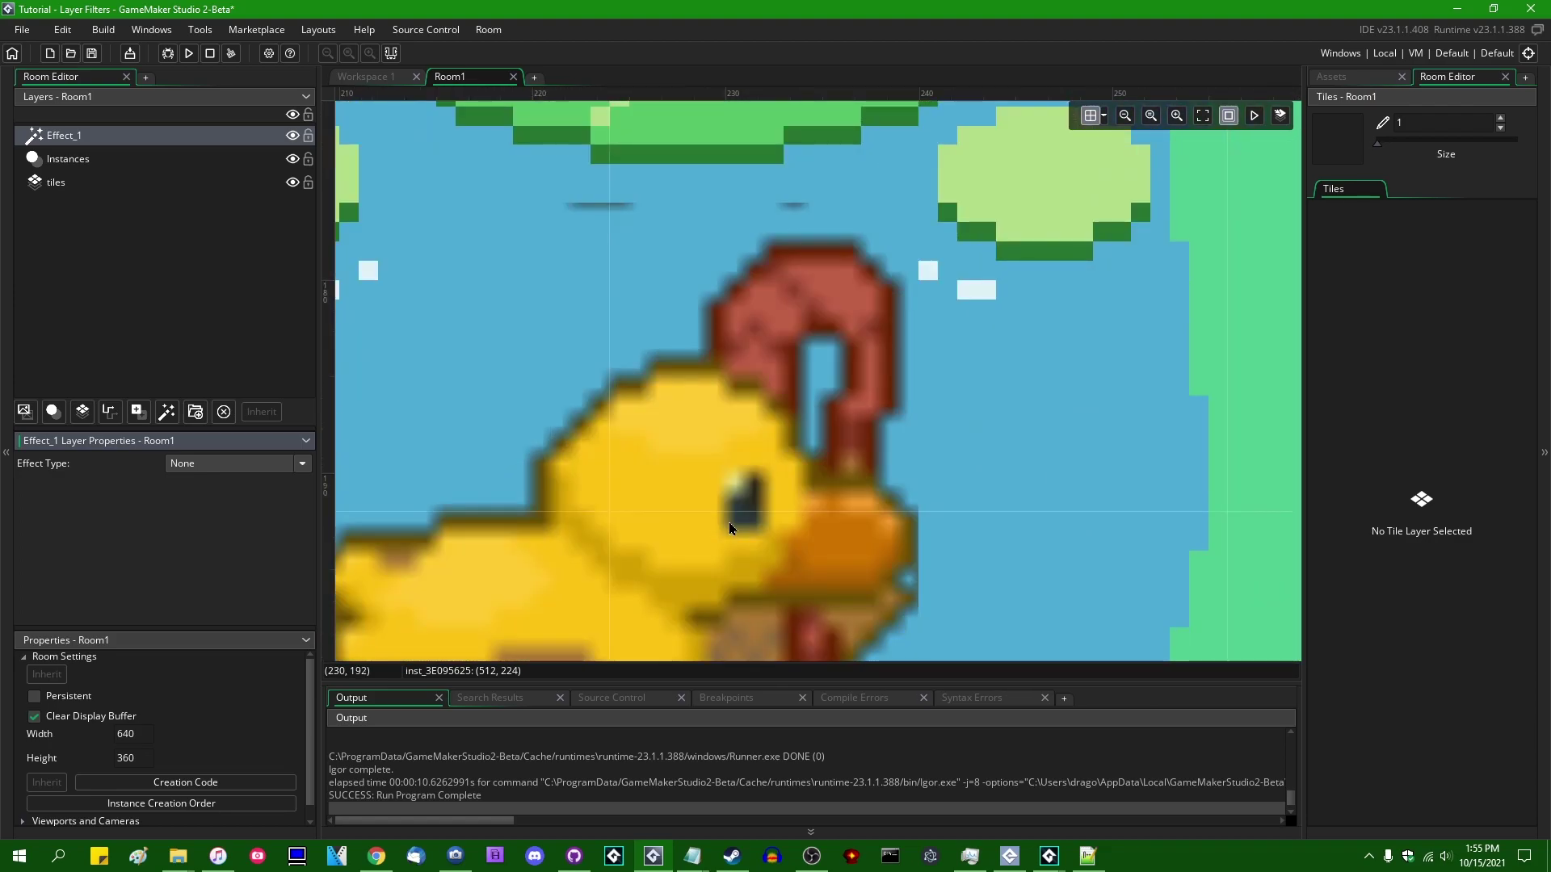
pyautogui.scroll(2, 729, 522)
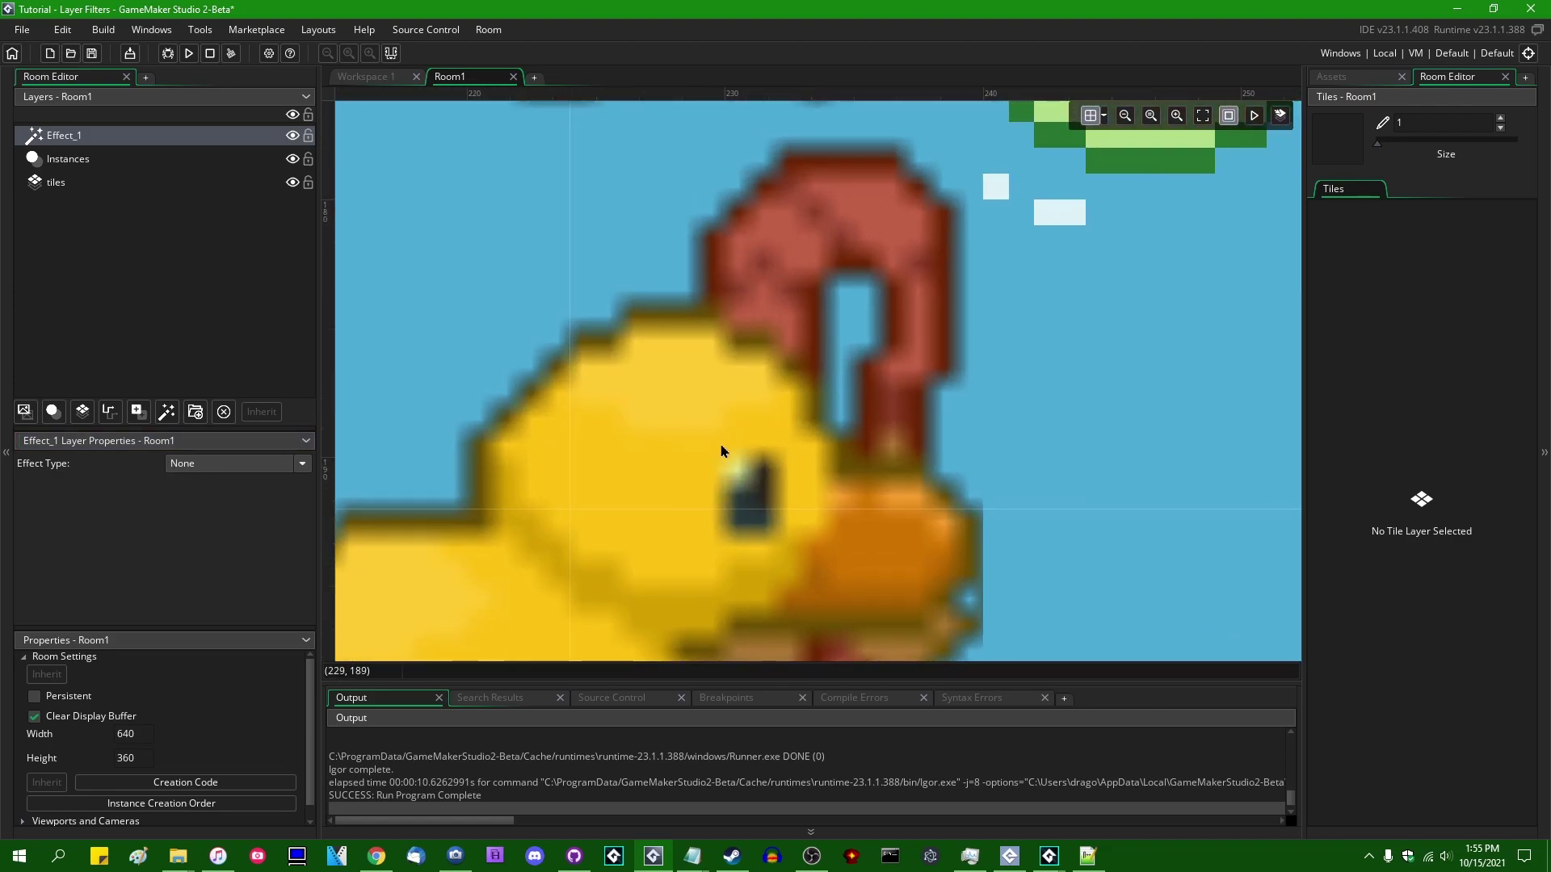
pyautogui.click(1347, 83)
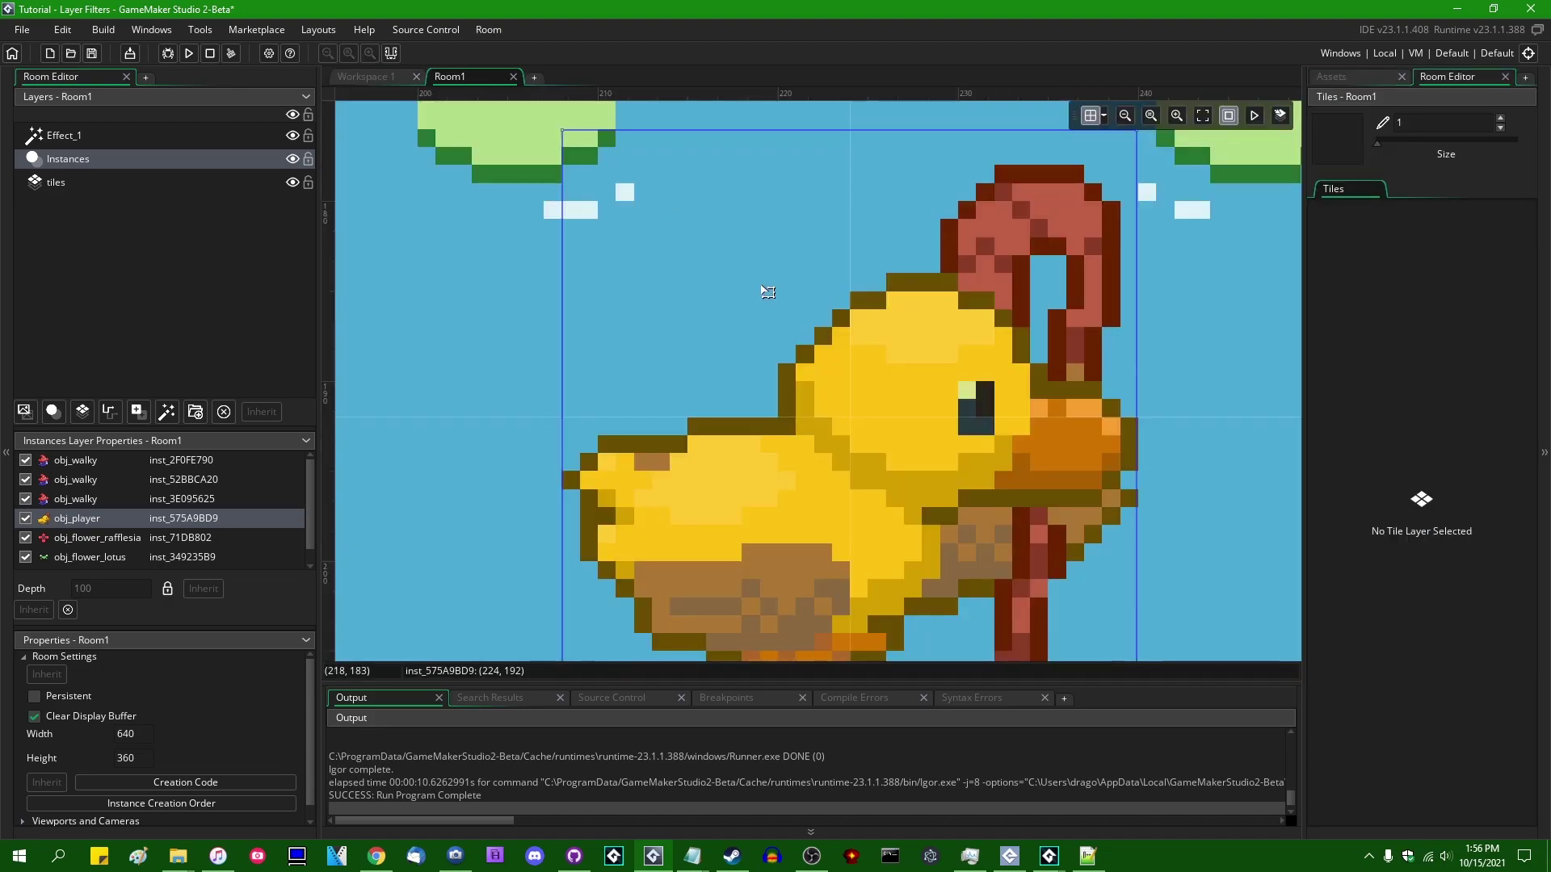
pyautogui.moveTo(1035, 329); pyautogui.dragTo(900, 318, button='middle')
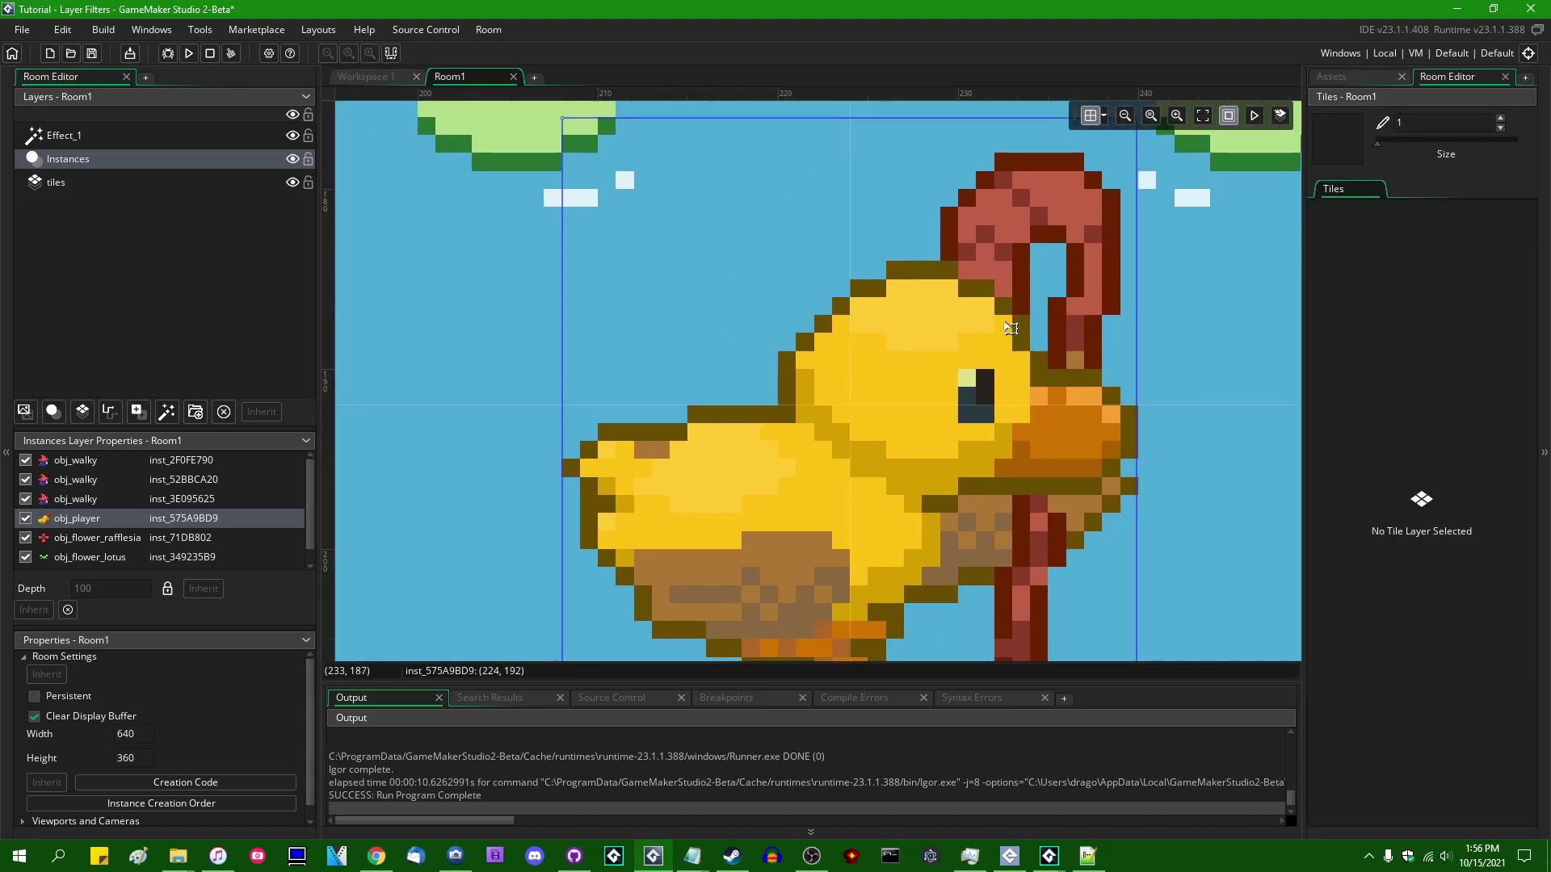
pyautogui.scroll(-3, 900, 318)
pyautogui.moveTo(915, 398); pyautogui.dragTo(824, 427, button='middle')
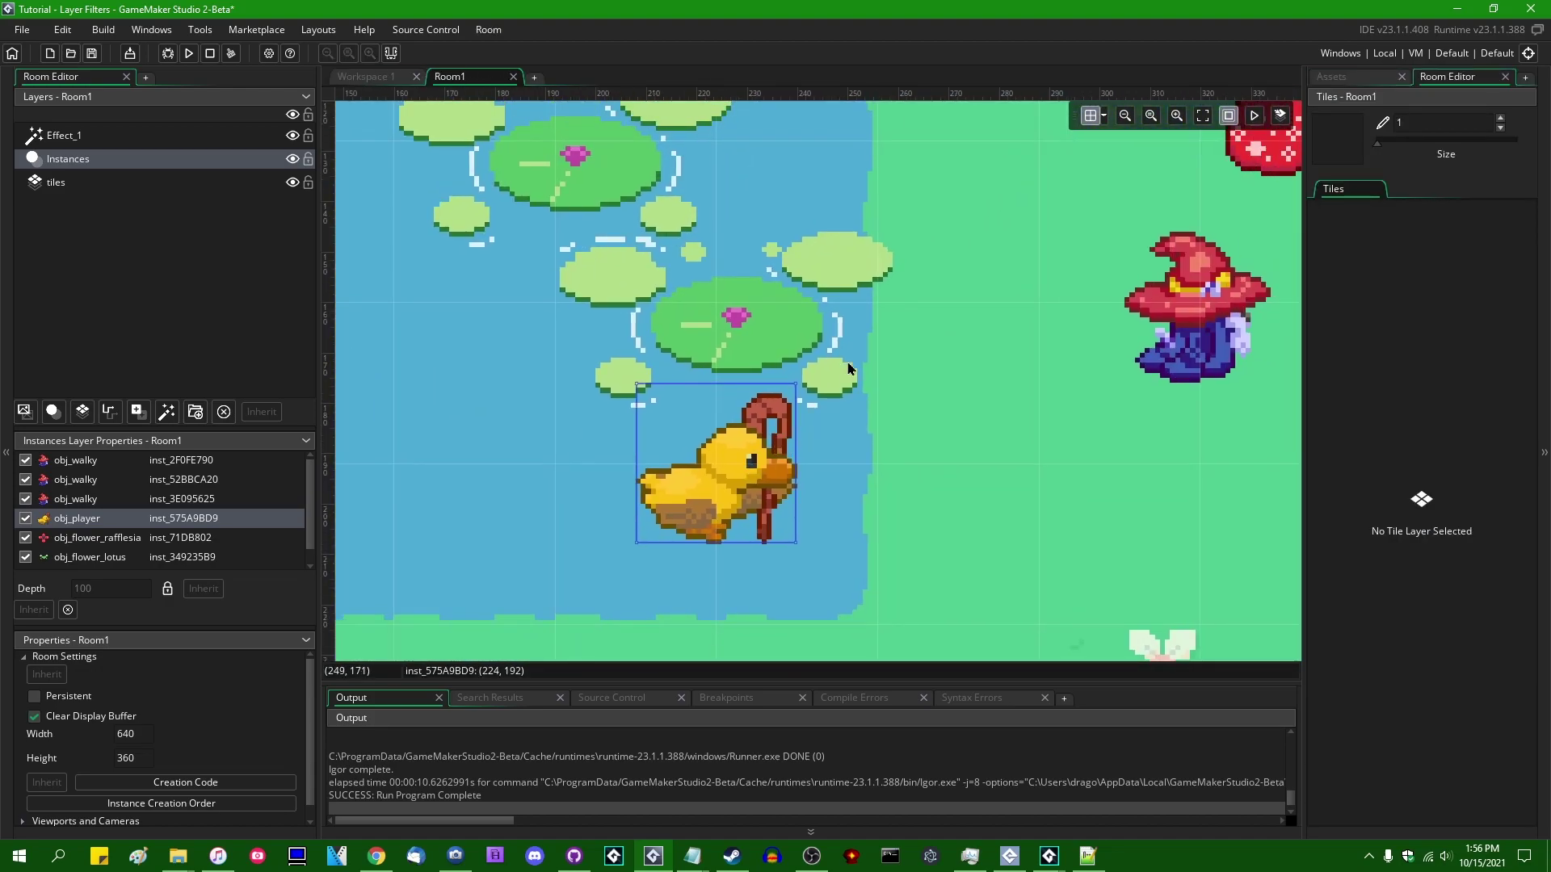
pyautogui.scroll(-2, 860, 333)
pyautogui.moveTo(861, 333); pyautogui.dragTo(628, 245, button='middle')
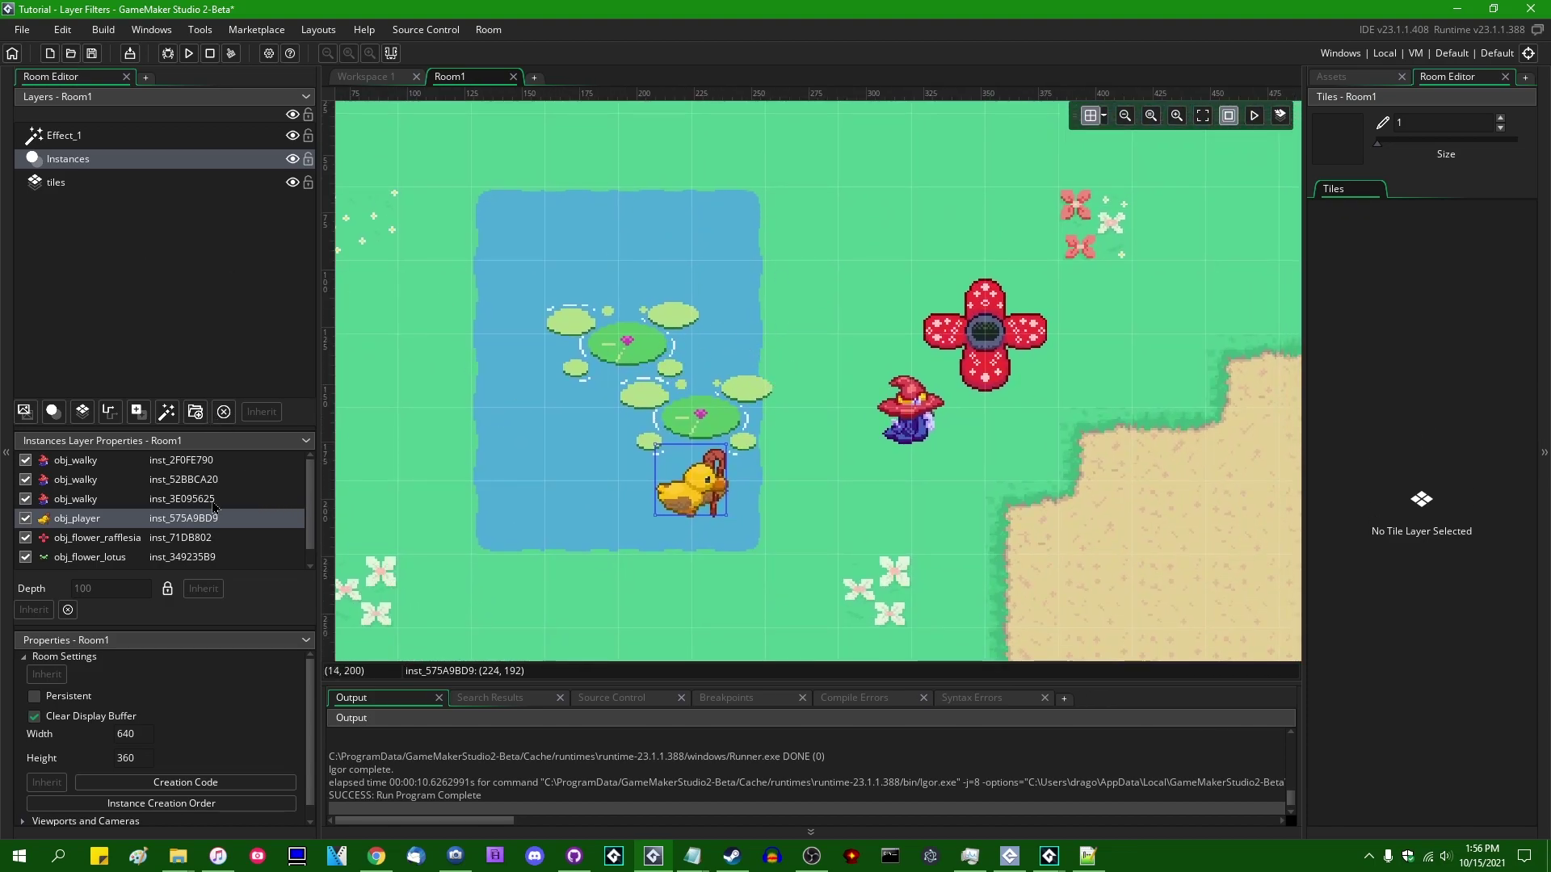
# - Reselect Effect_1, leaving its effect type as None, and bring up File Explorer
pyautogui.click(150, 138)
pyautogui.click(207, 465)
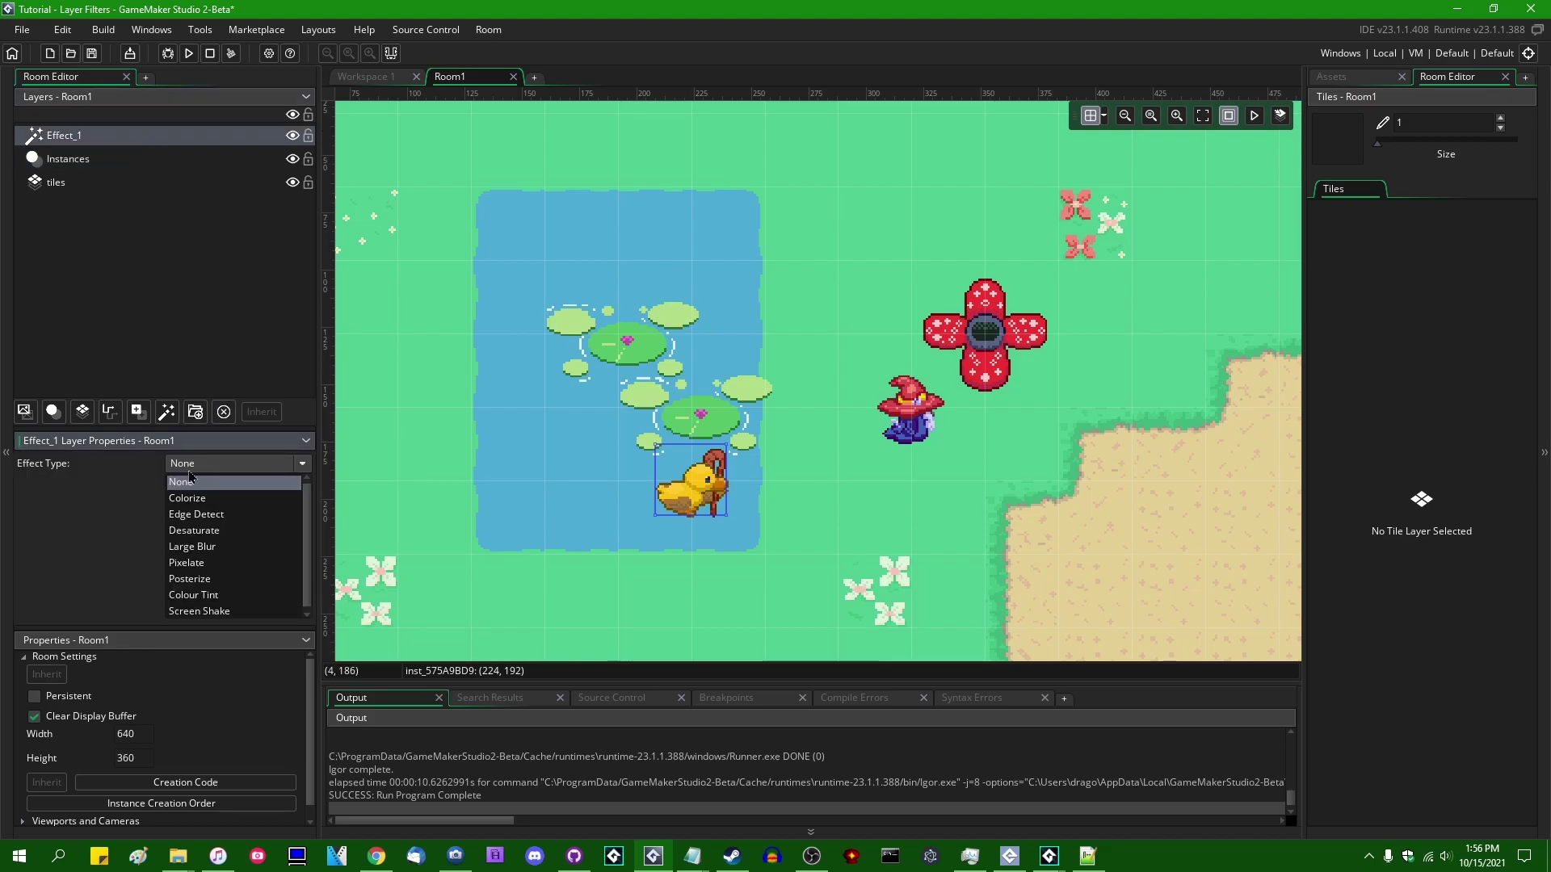
pyautogui.click(188, 477)
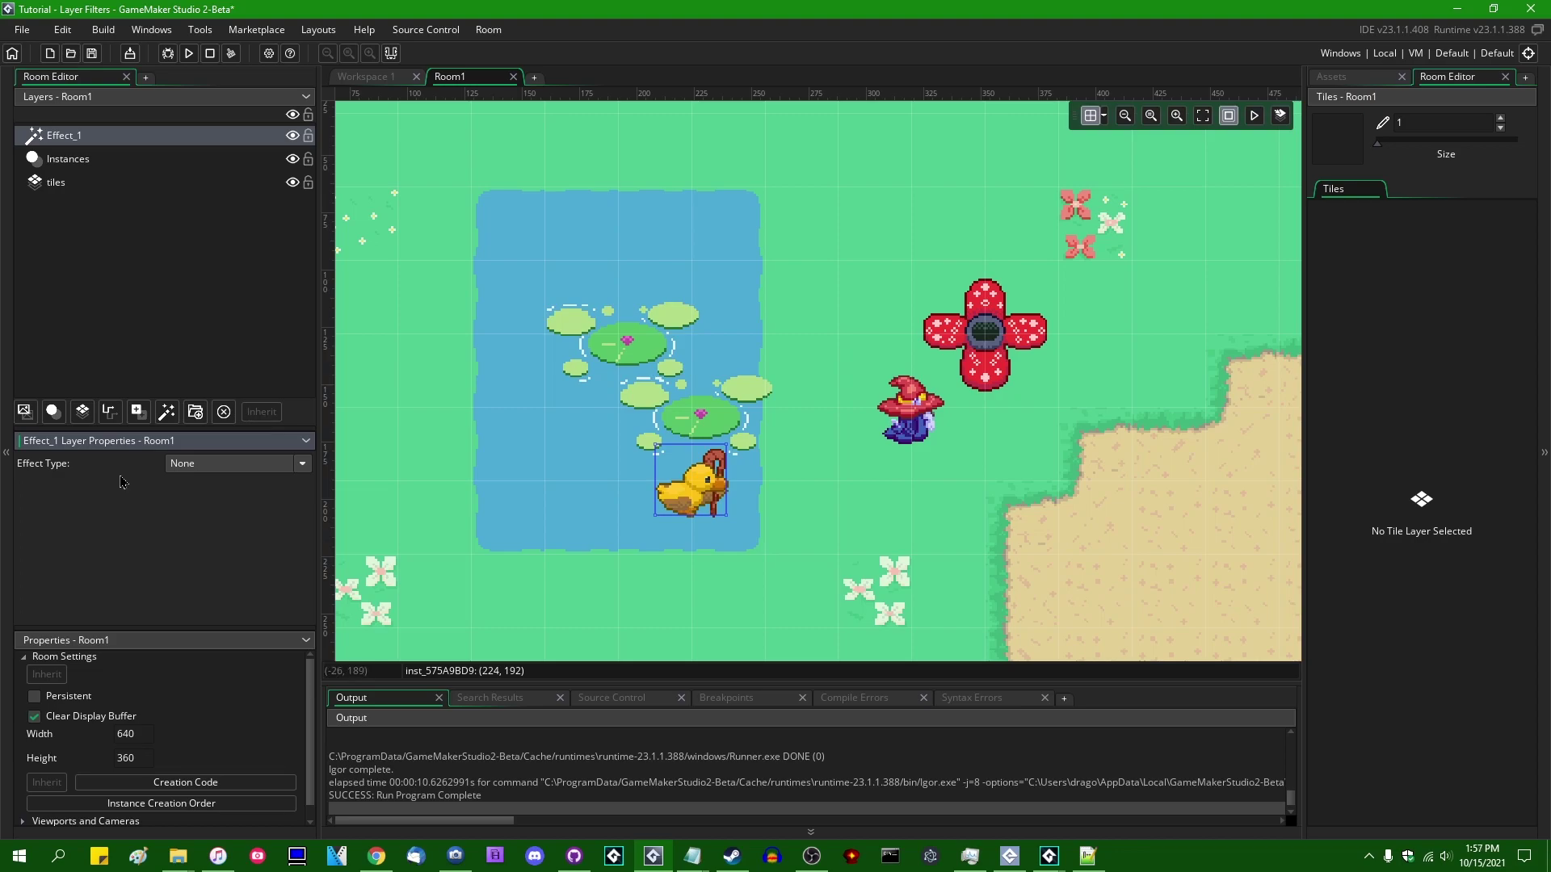
pyautogui.click(198, 467)
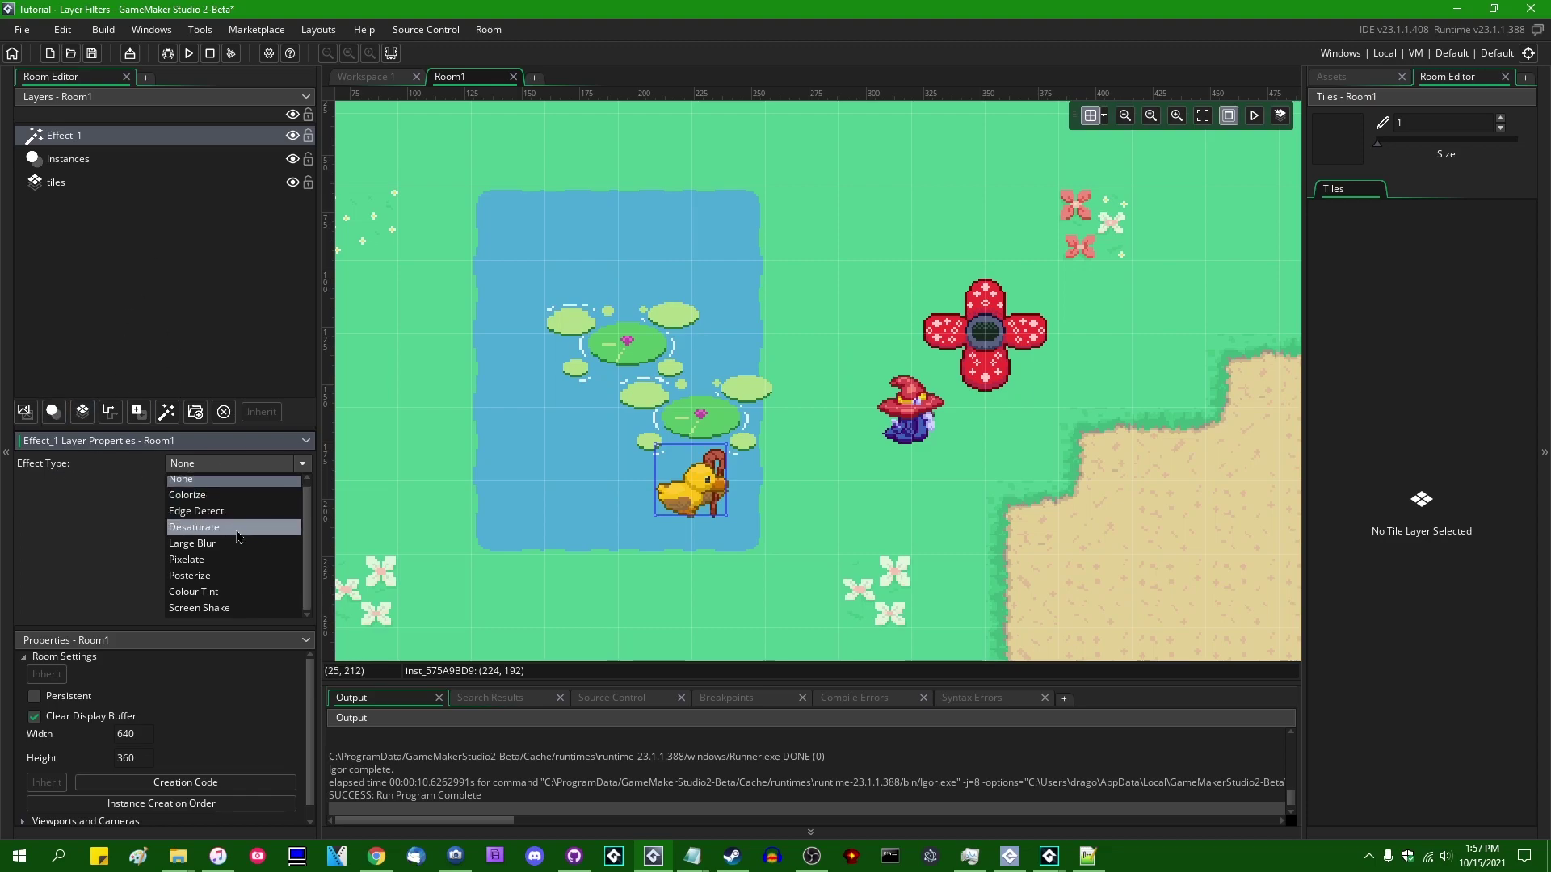
pyautogui.click(145, 518)
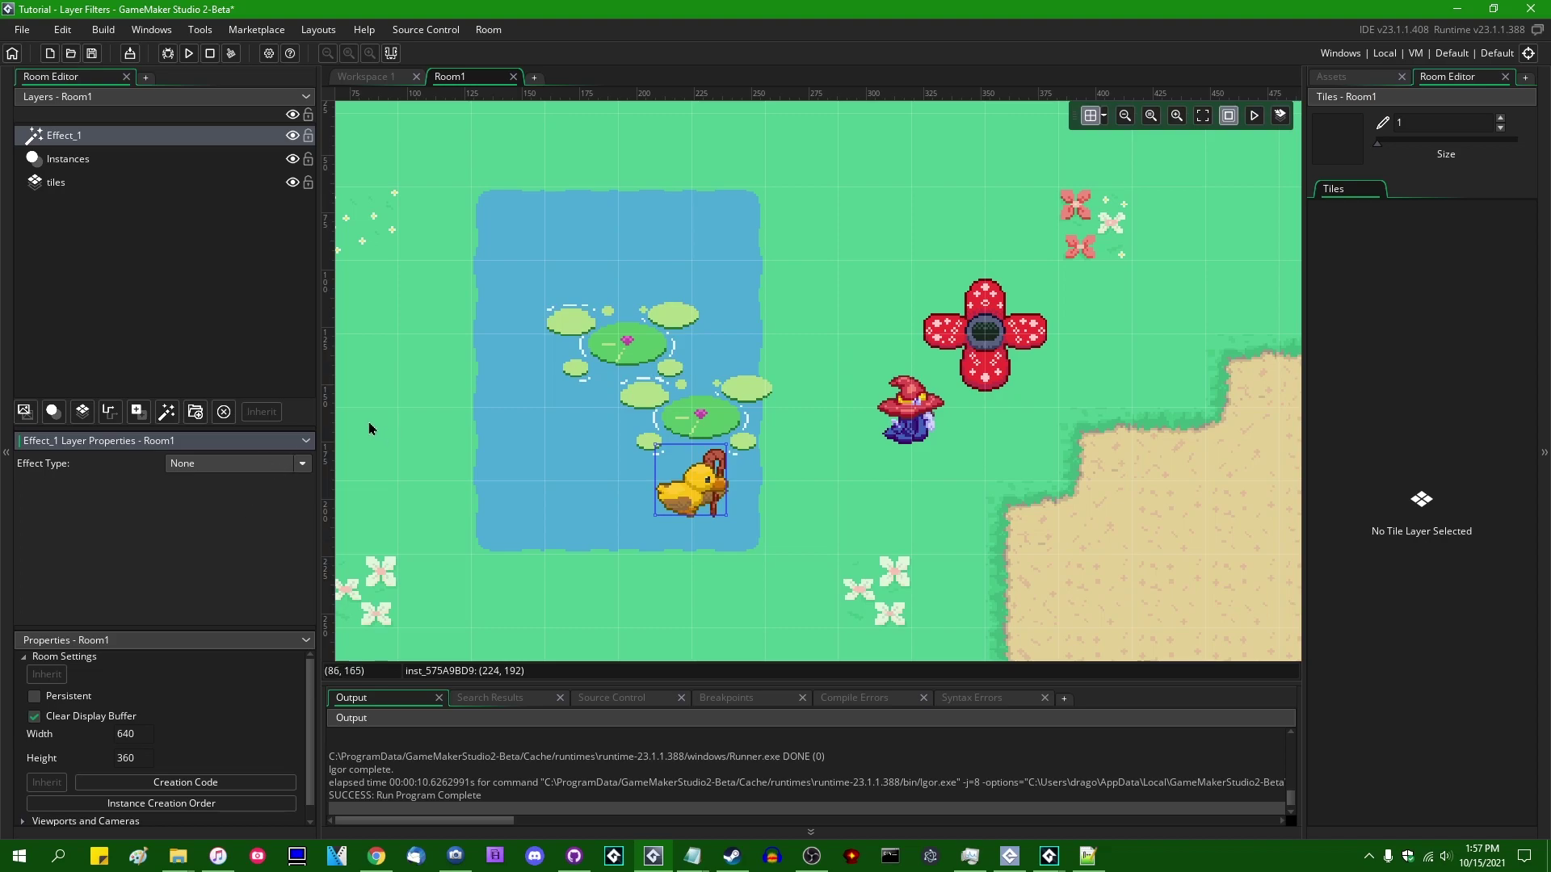
pyautogui.click(178, 856)
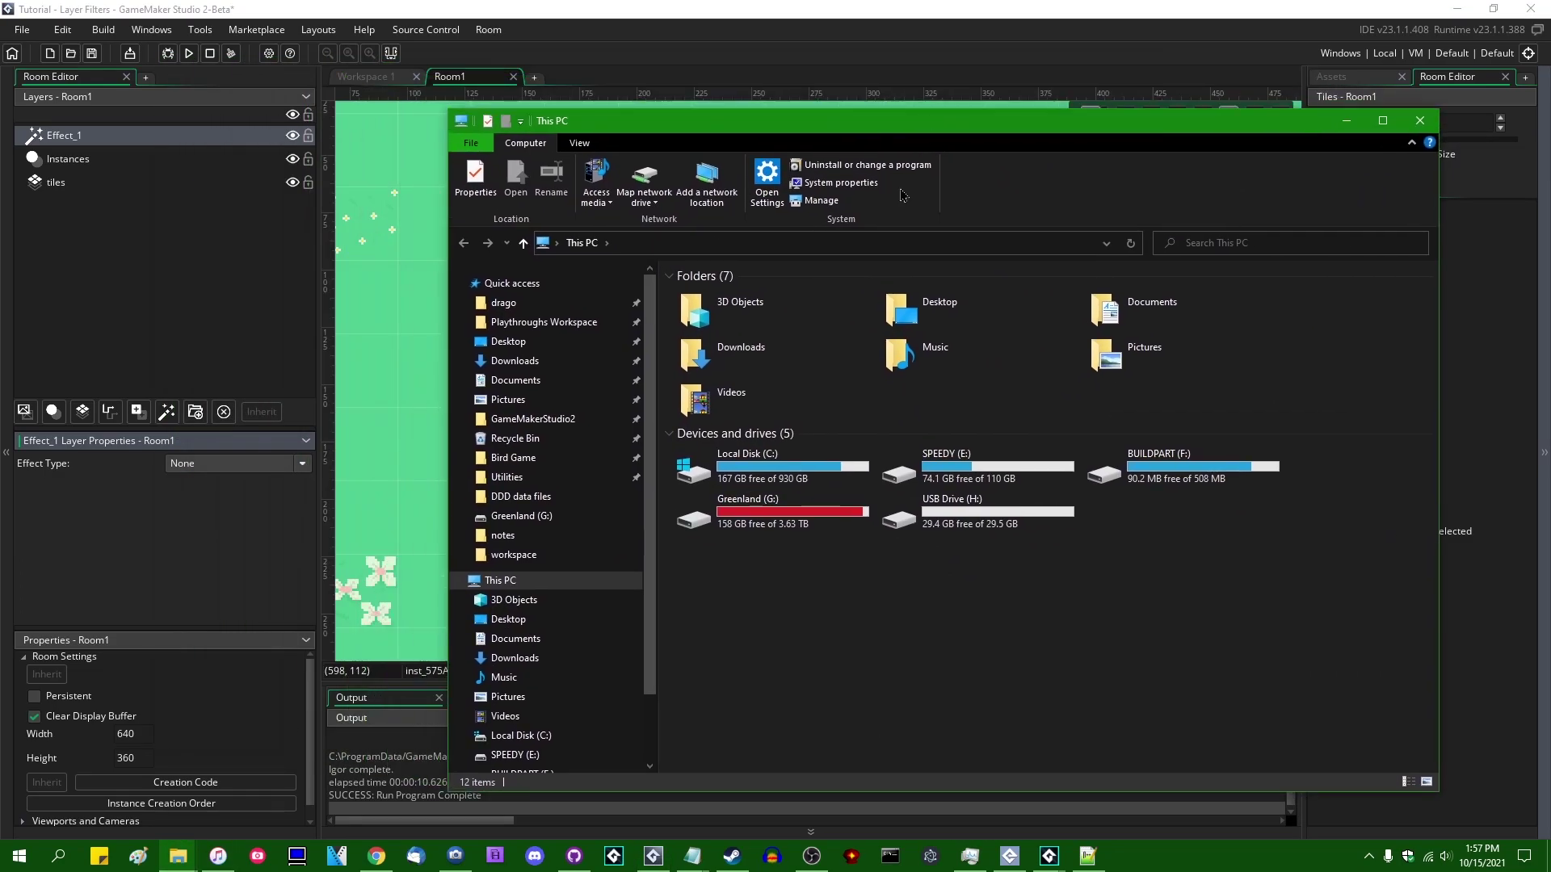
# - Navigate to C:\ProgramData\GameMakerStudio2-Beta\Cache\runtimes\runtime-23.1.1.388\bin\FiltersAndEffects
pyautogui.doubleClick(826, 471)
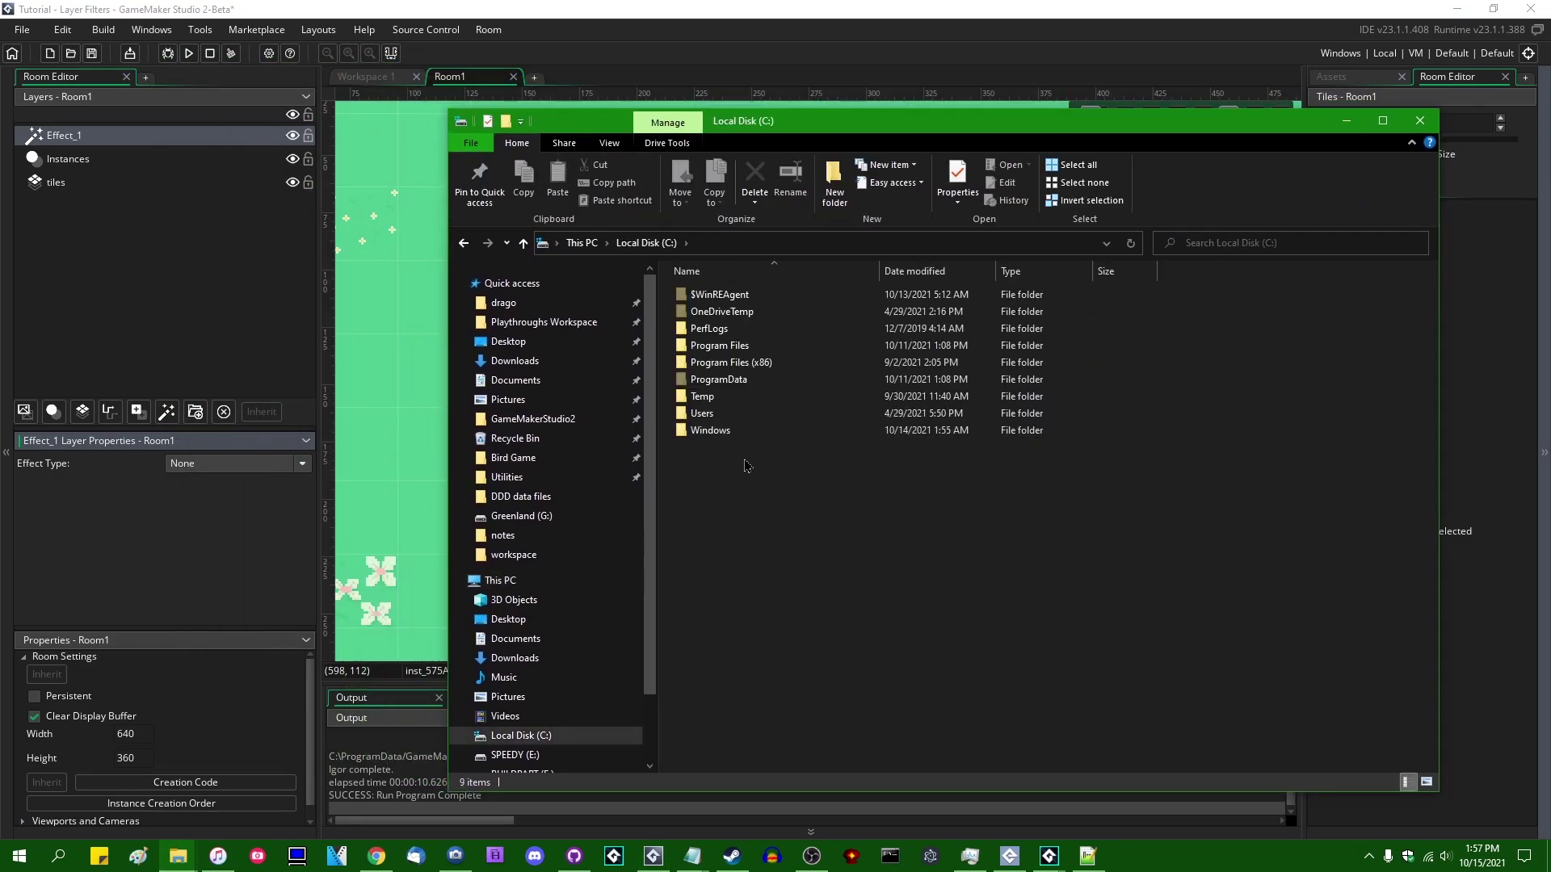
pyautogui.doubleClick(731, 380)
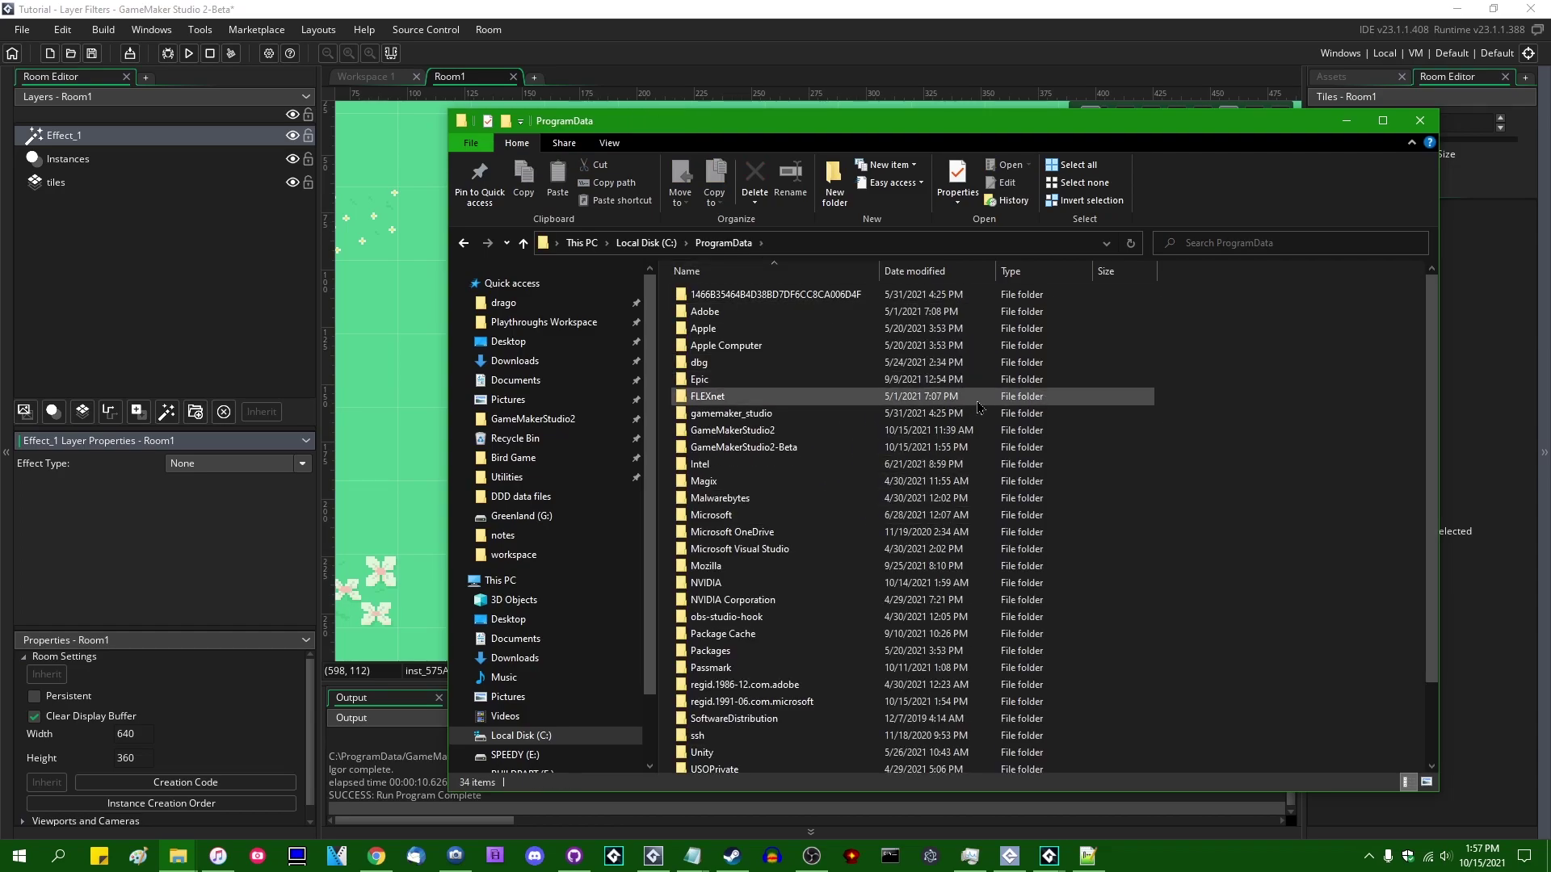
pyautogui.doubleClick(804, 452)
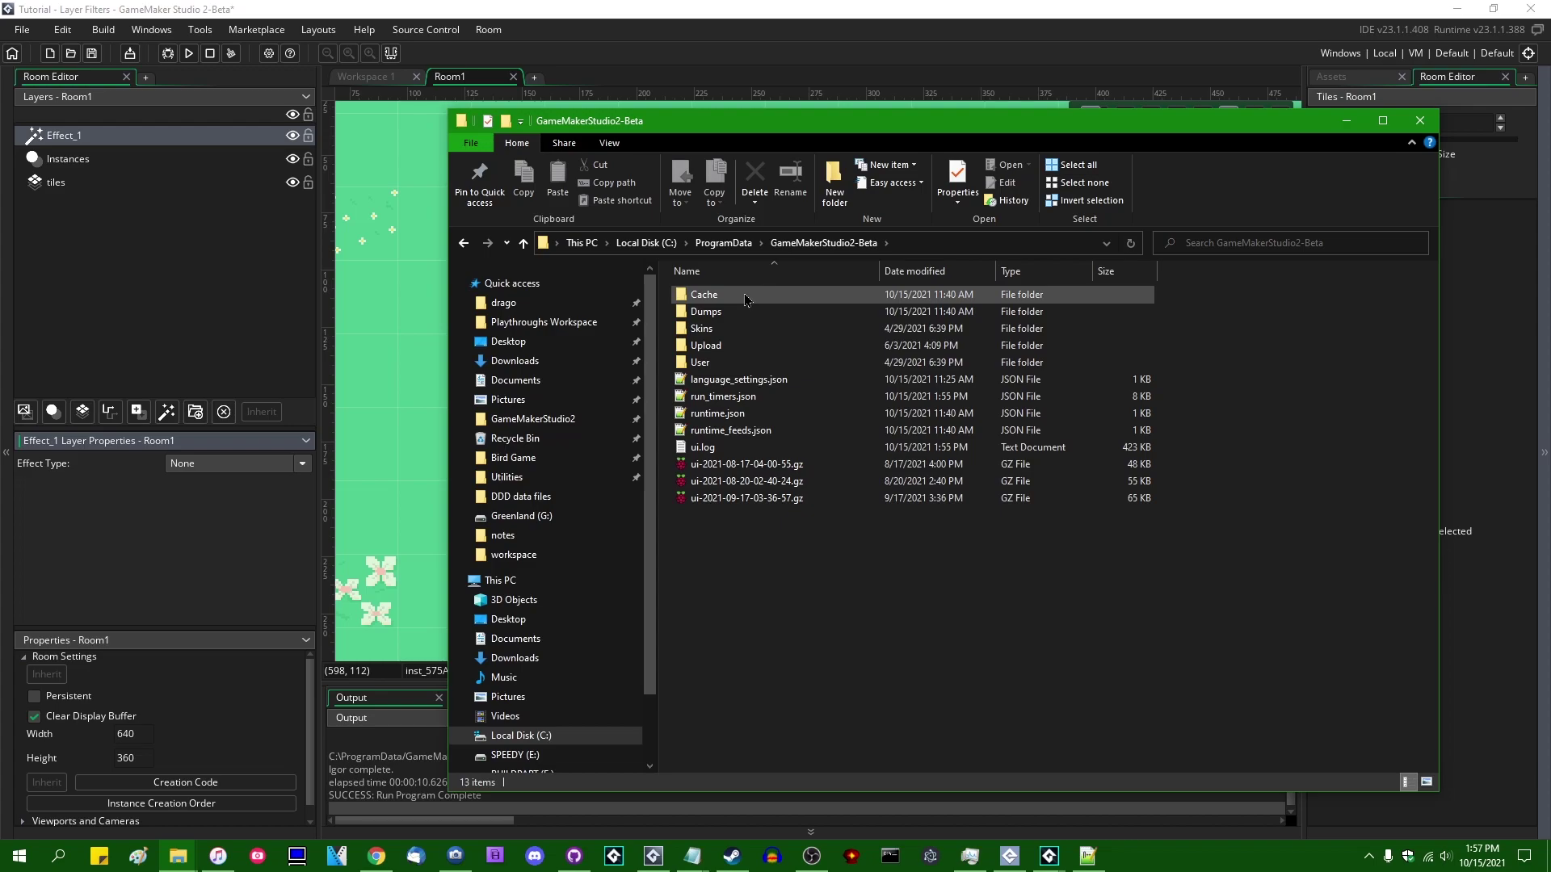
pyautogui.doubleClick(744, 296)
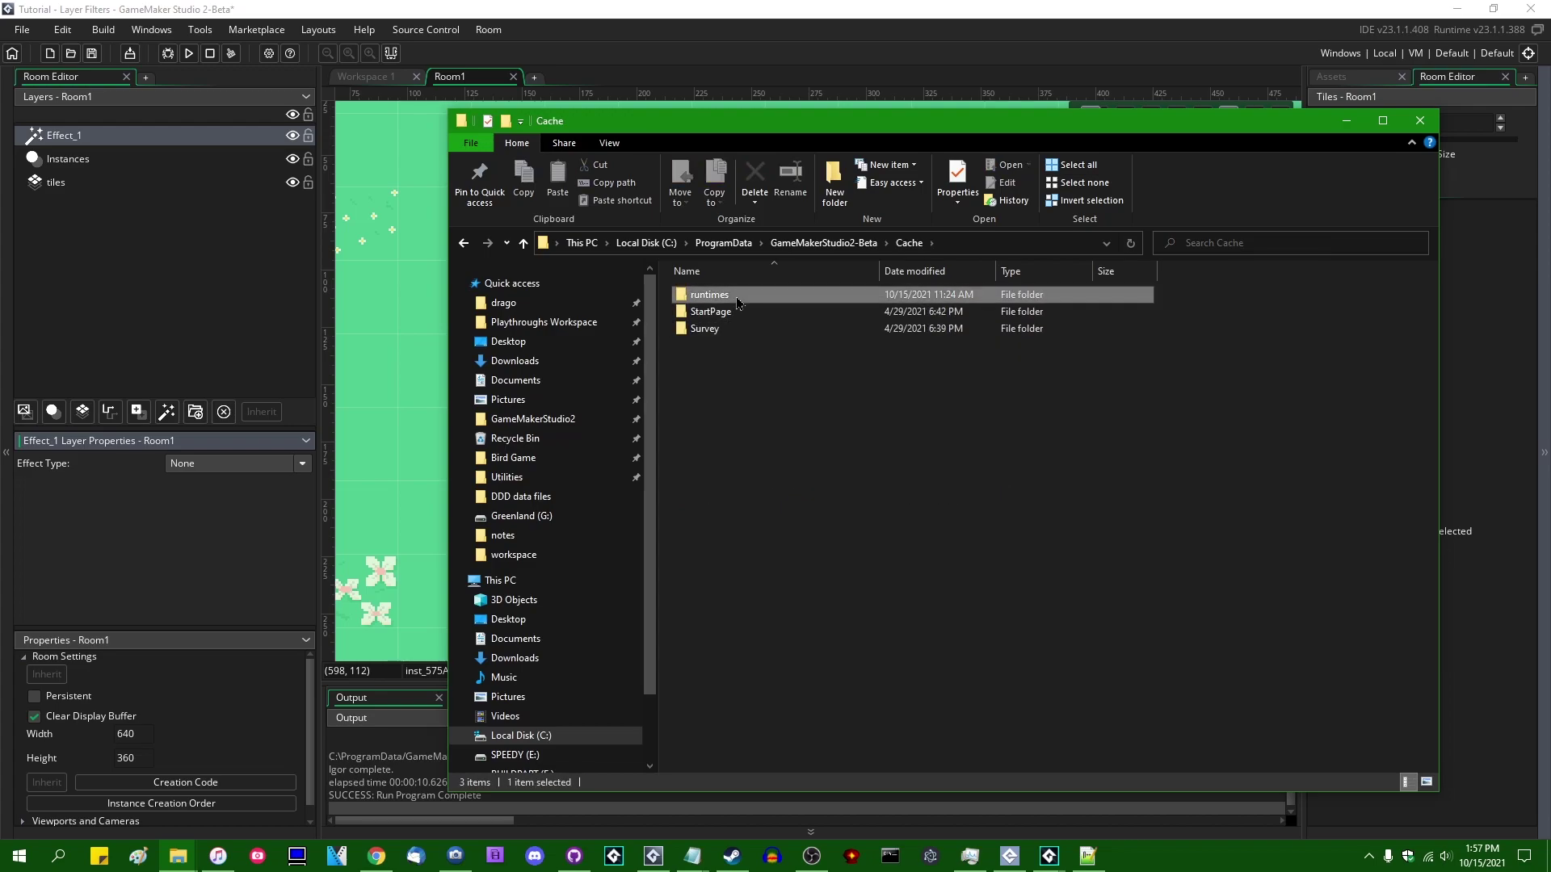
pyautogui.doubleClick(808, 296)
pyautogui.doubleClick(776, 346)
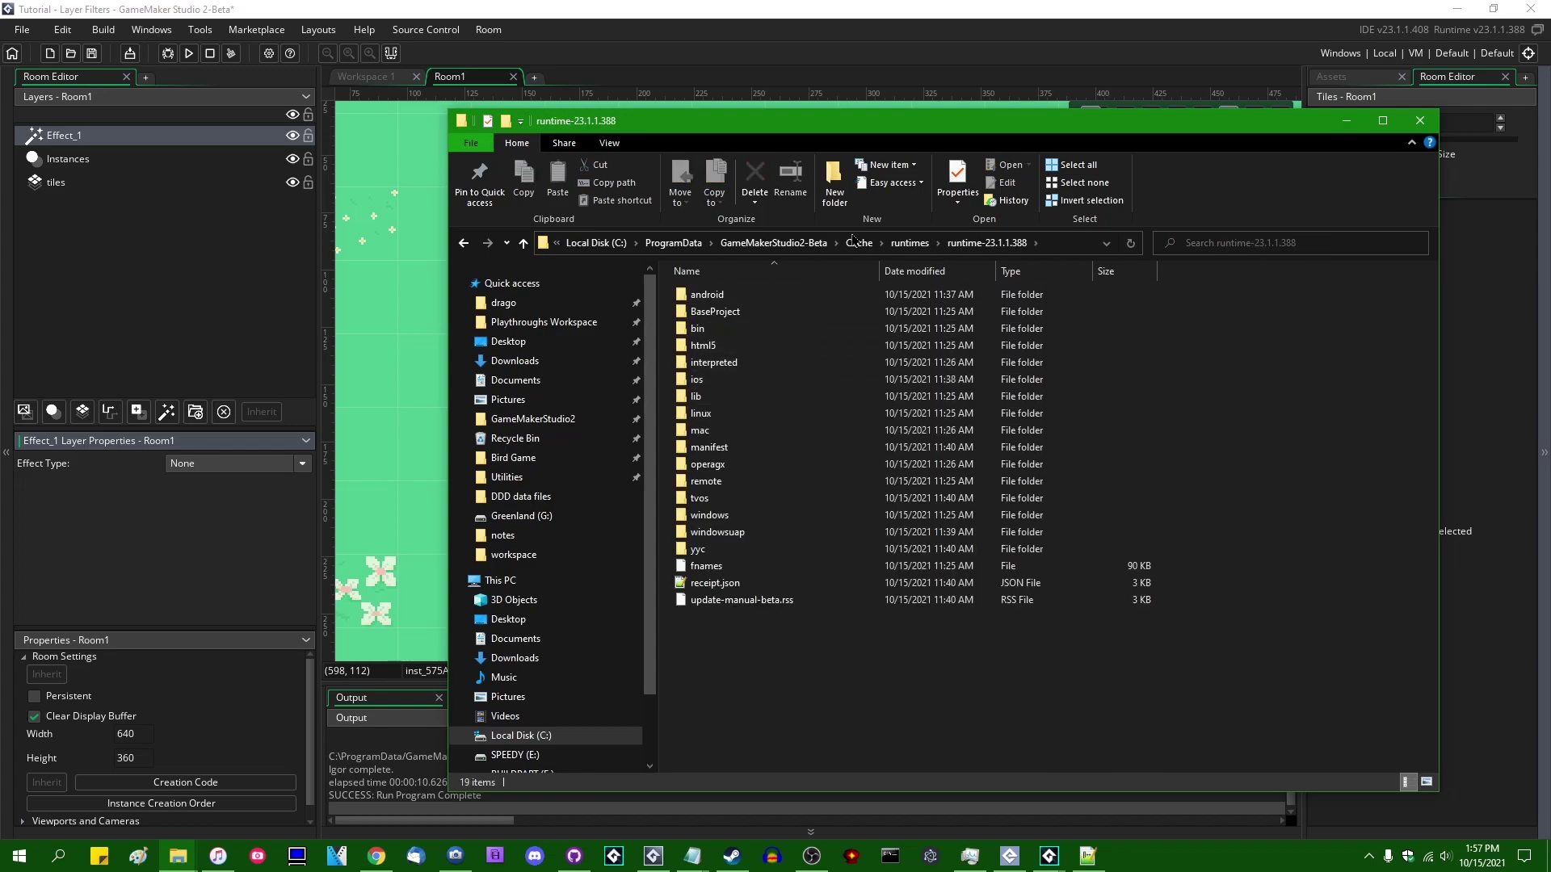
pyautogui.doubleClick(703, 328)
pyautogui.click(727, 329)
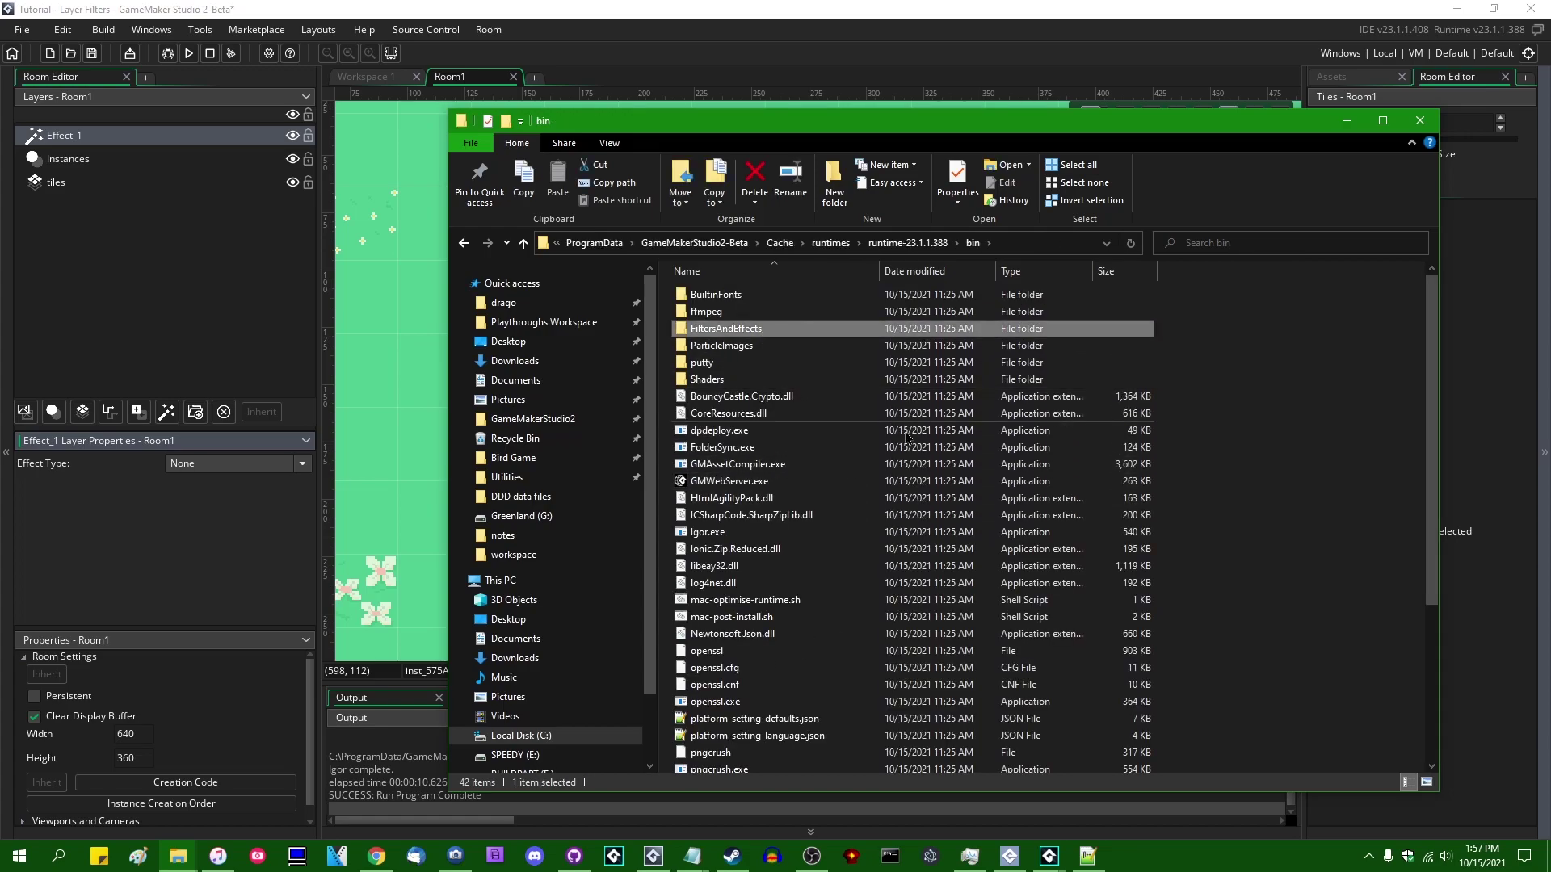
pyautogui.scroll(-3, 1194, 417)
pyautogui.scroll(3, 1187, 484)
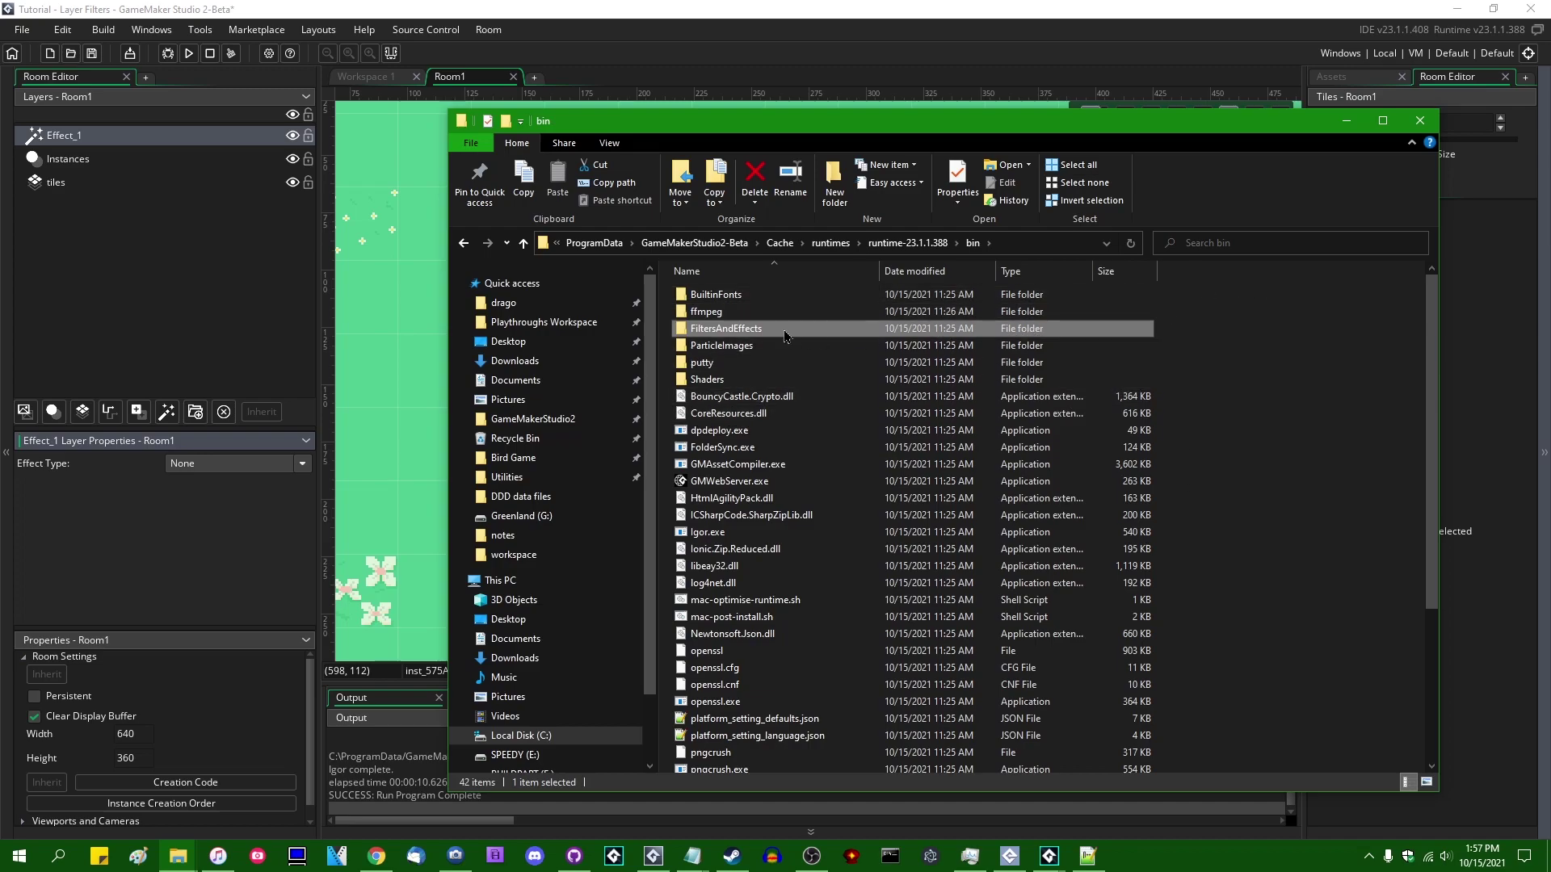
pyautogui.moveTo(791, 336)
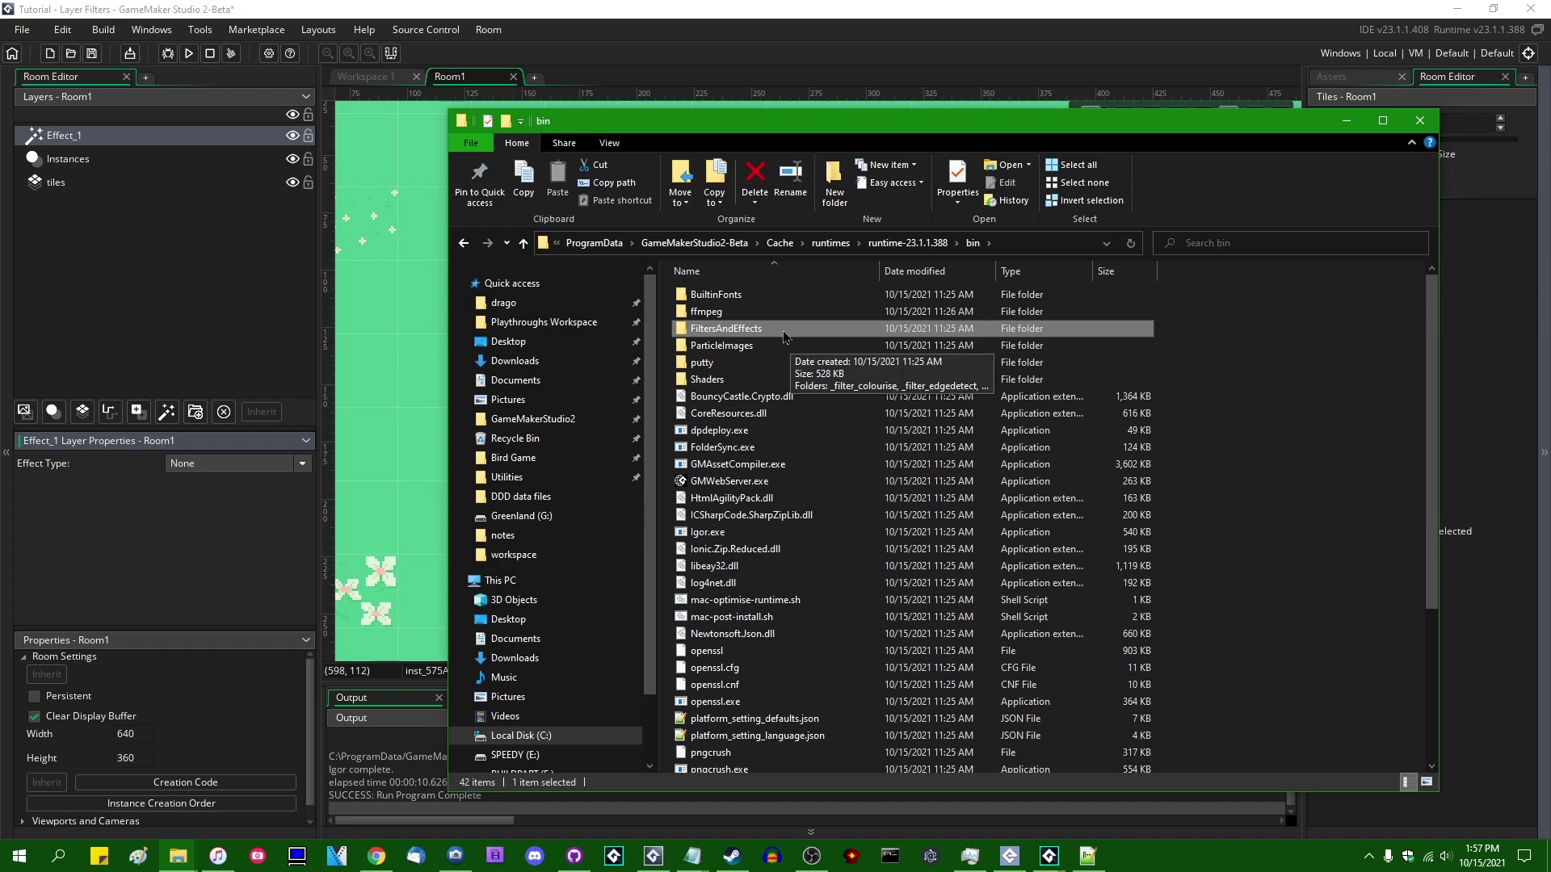
pyautogui.doubleClick(783, 336)
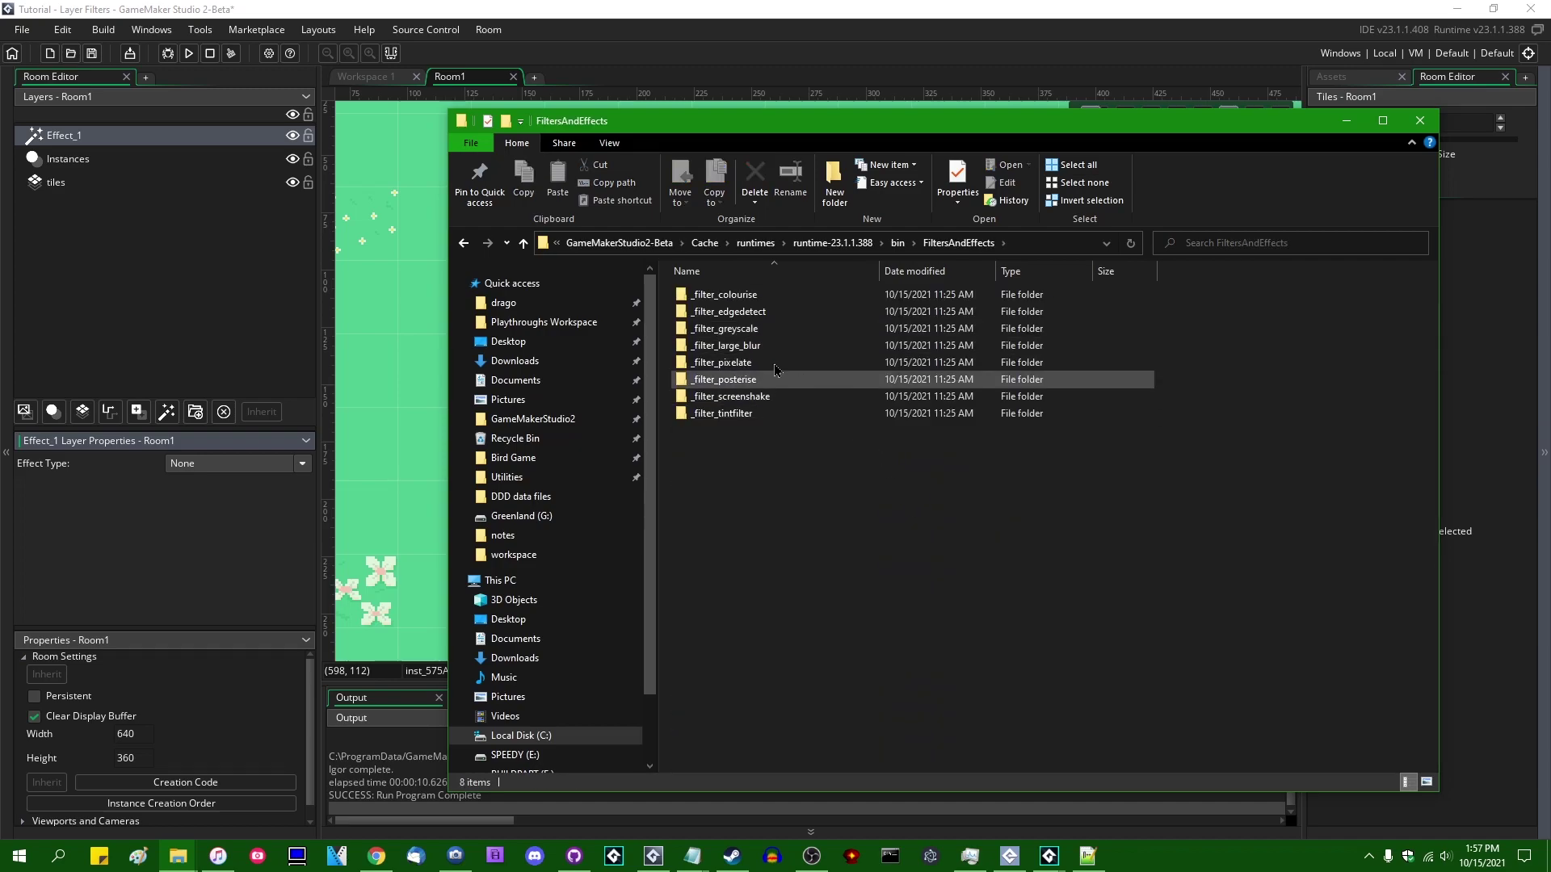
# - Open _filter_pixelate.fxb from the _filter_pixelate folder in Notepad++
pyautogui.moveTo(827, 132); pyautogui.dragTo(887, 128)
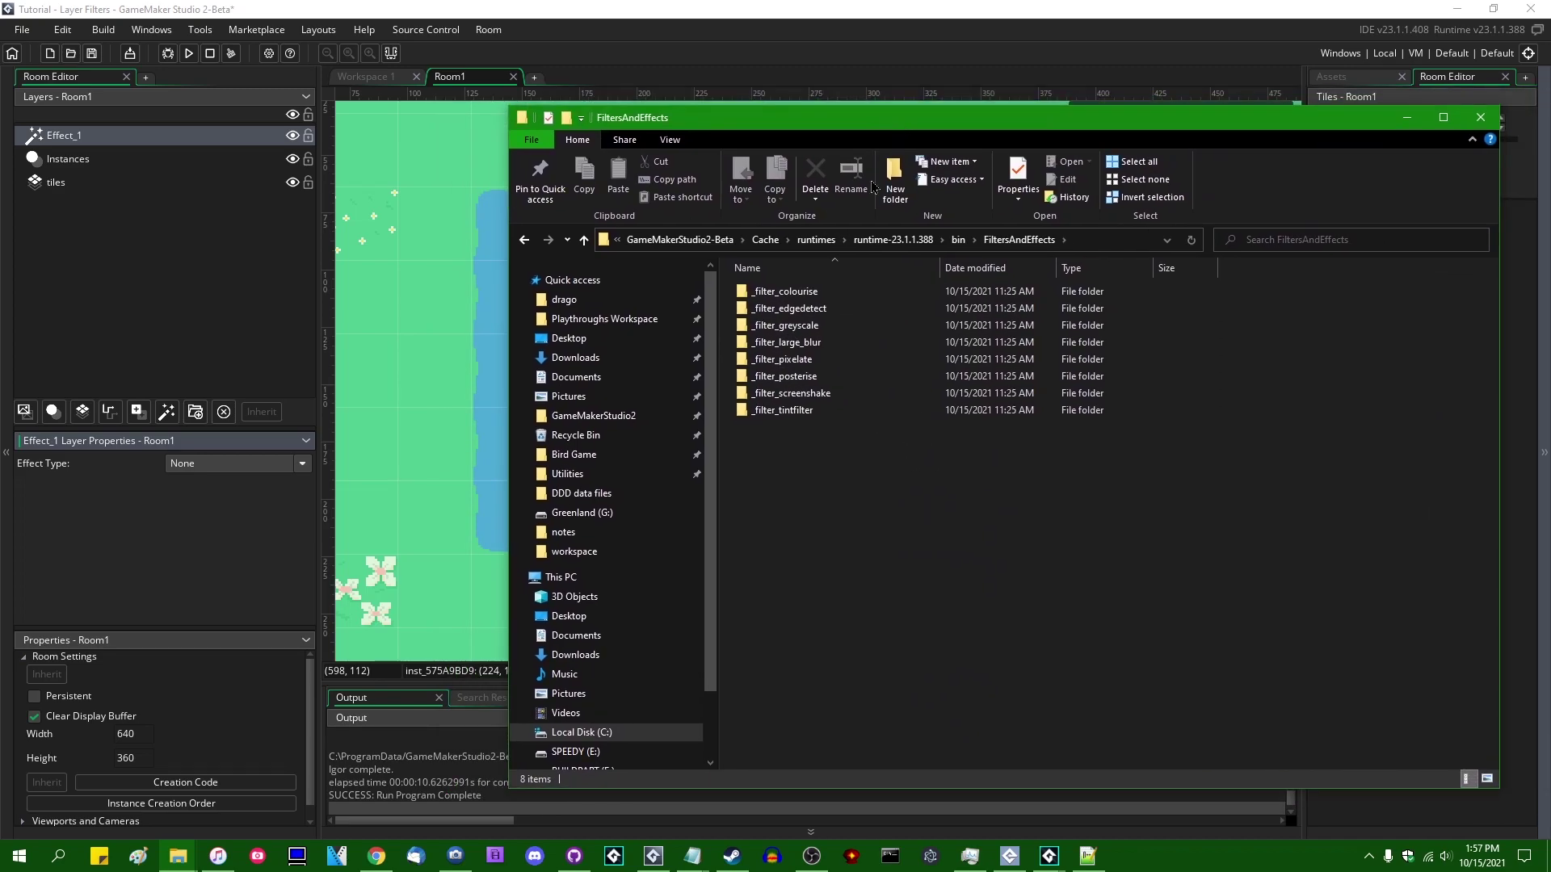
pyautogui.doubleClick(835, 365)
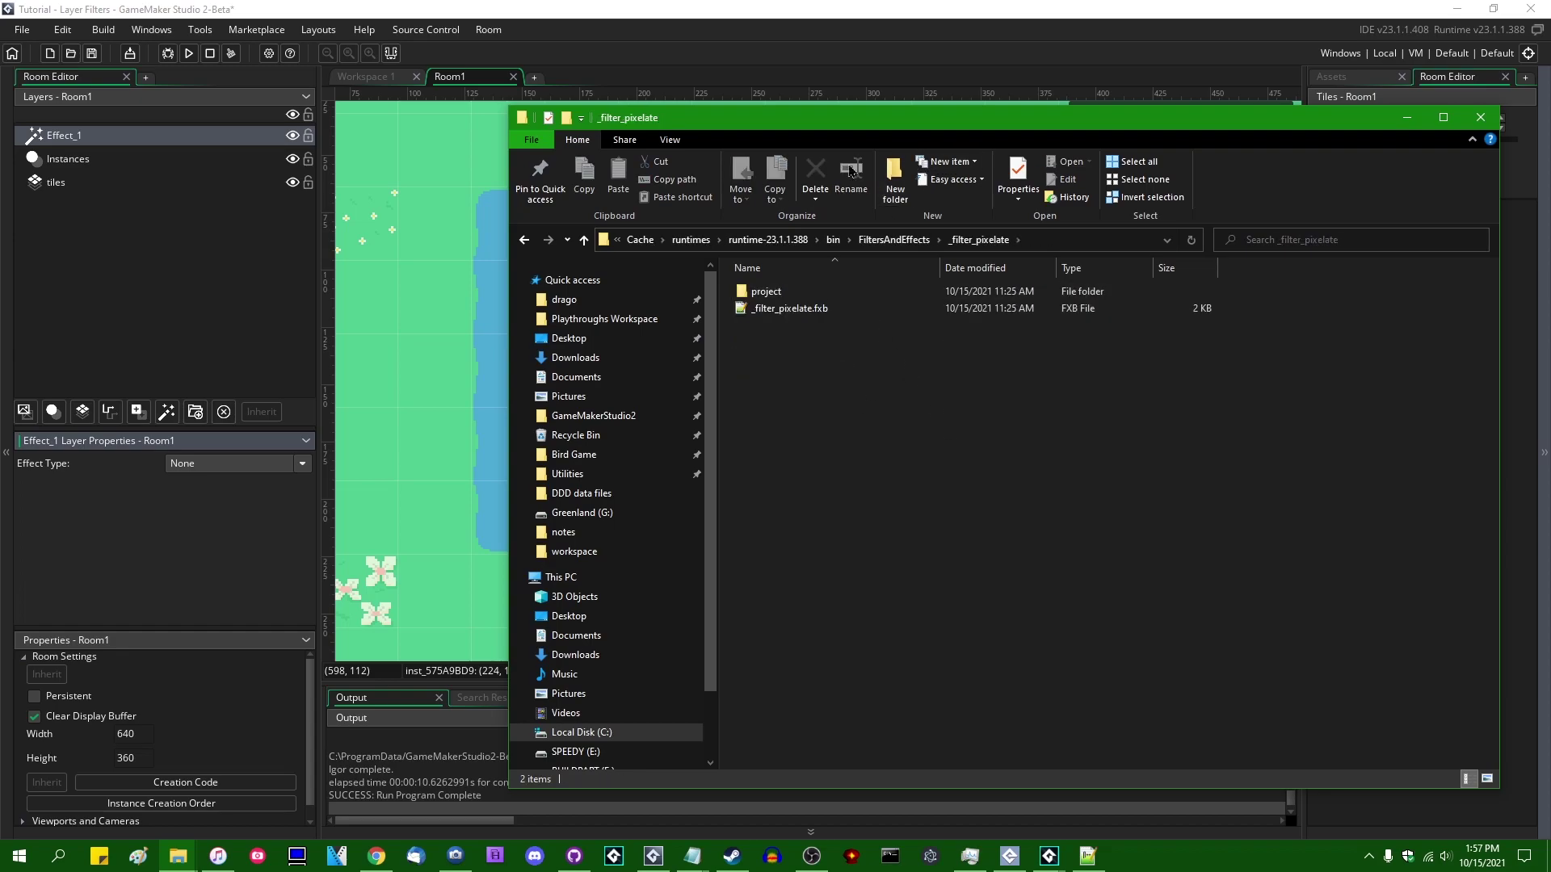
pyautogui.moveTo(835, 129); pyautogui.dragTo(1002, 136)
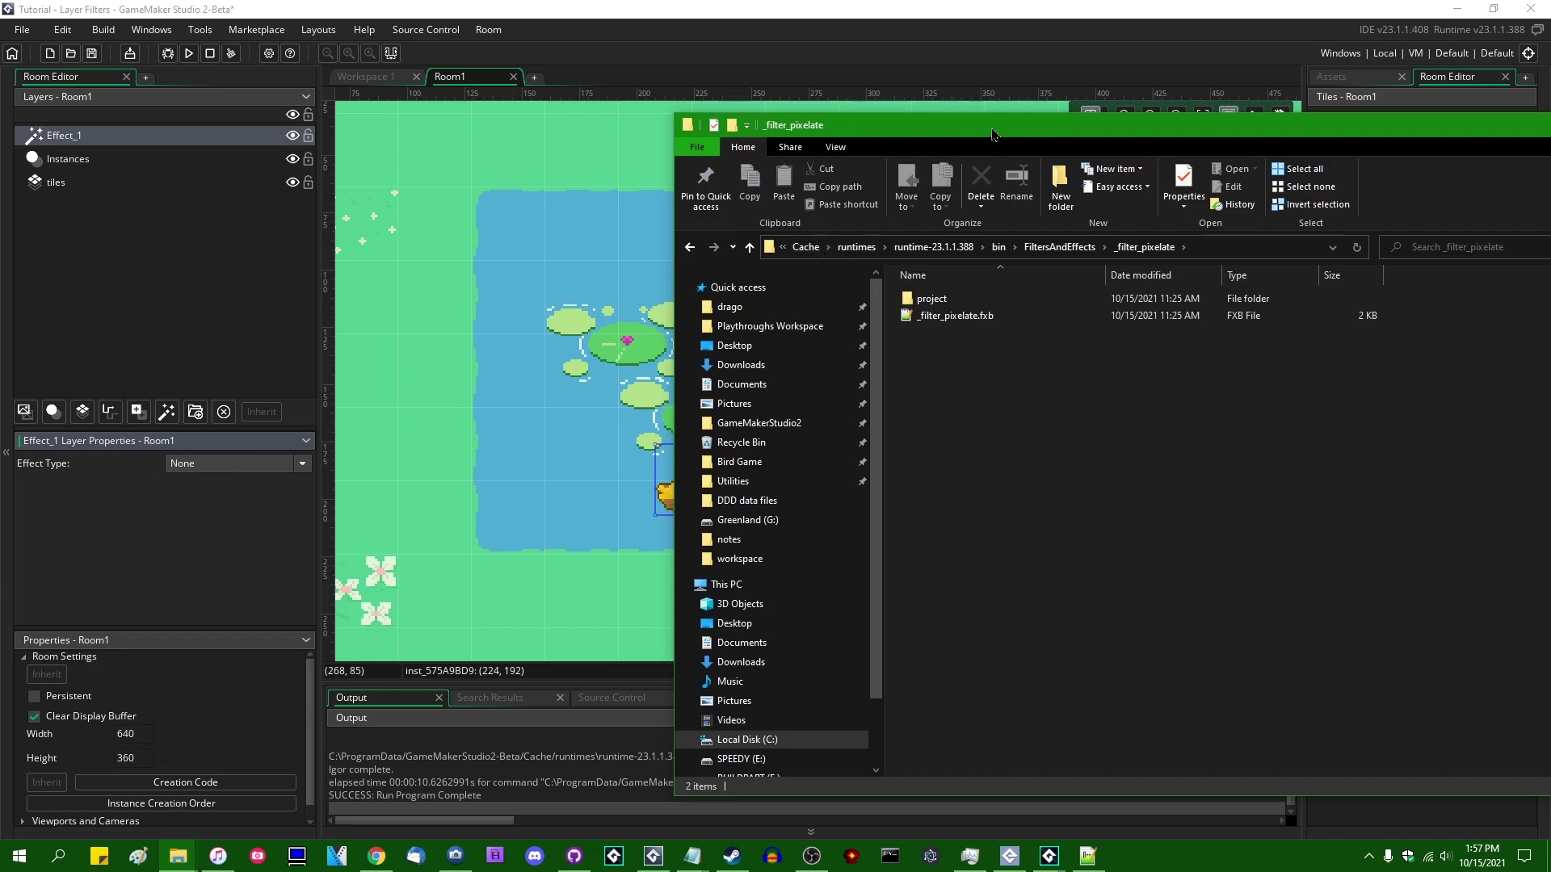
pyautogui.moveTo(1003, 128); pyautogui.dragTo(772, 68)
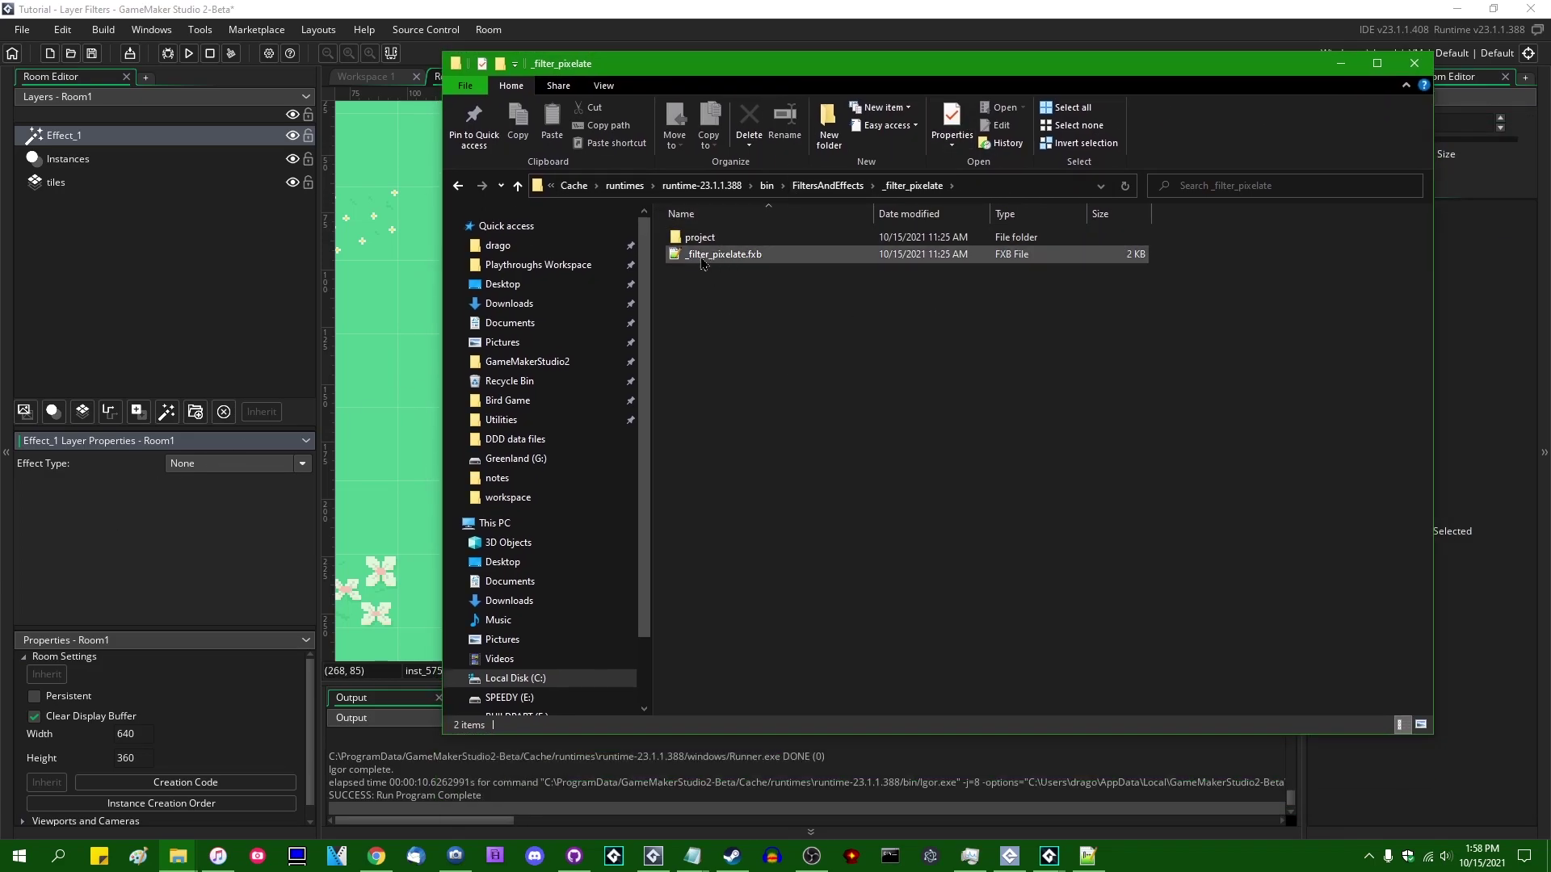
pyautogui.click(828, 185)
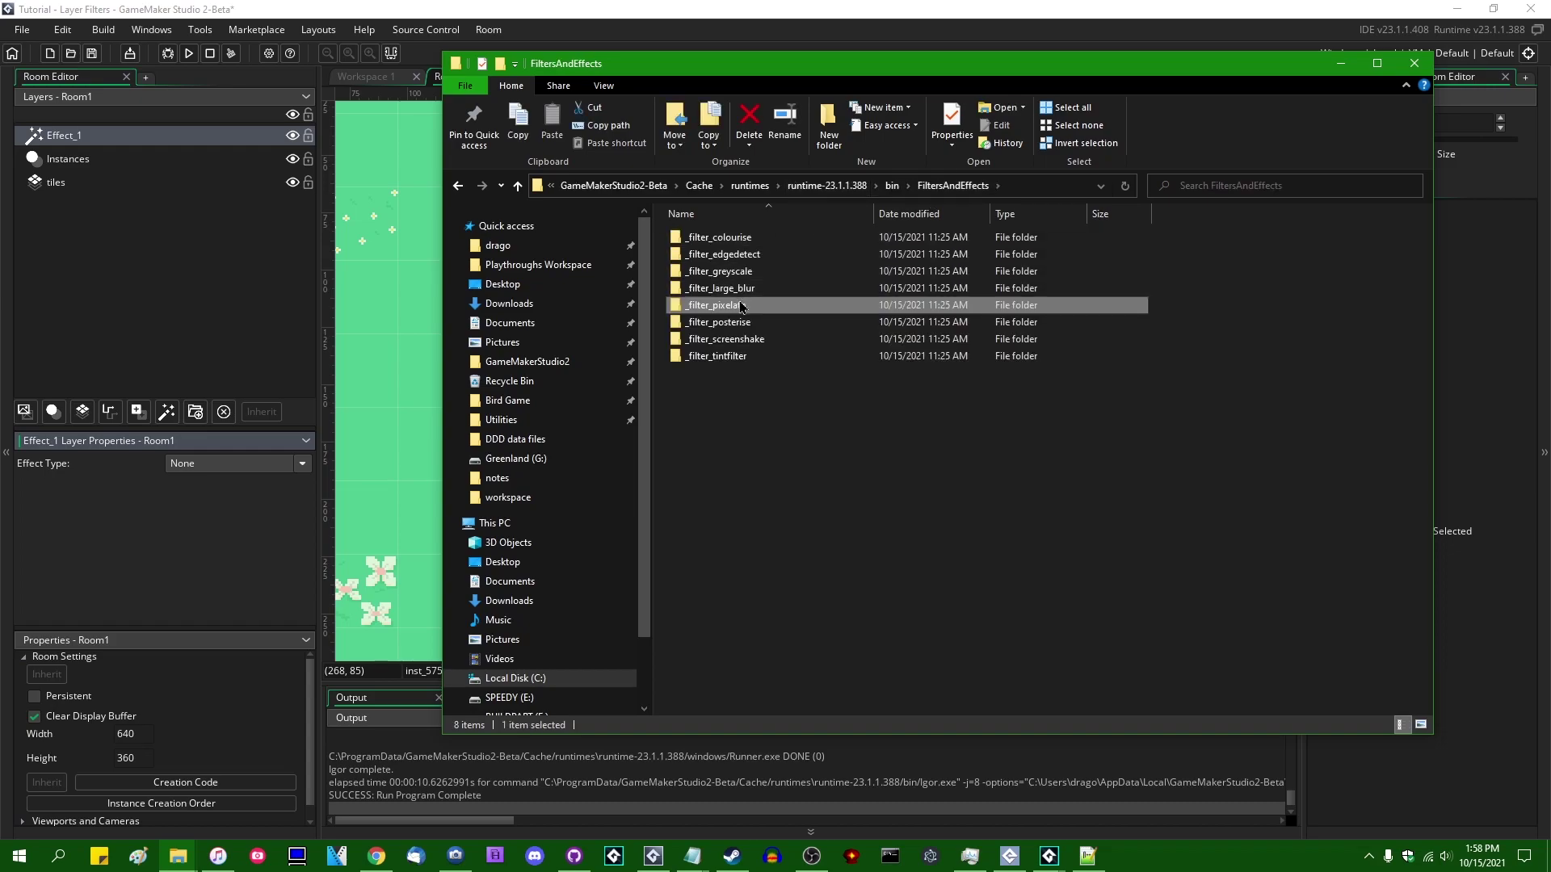
pyautogui.doubleClick(760, 308)
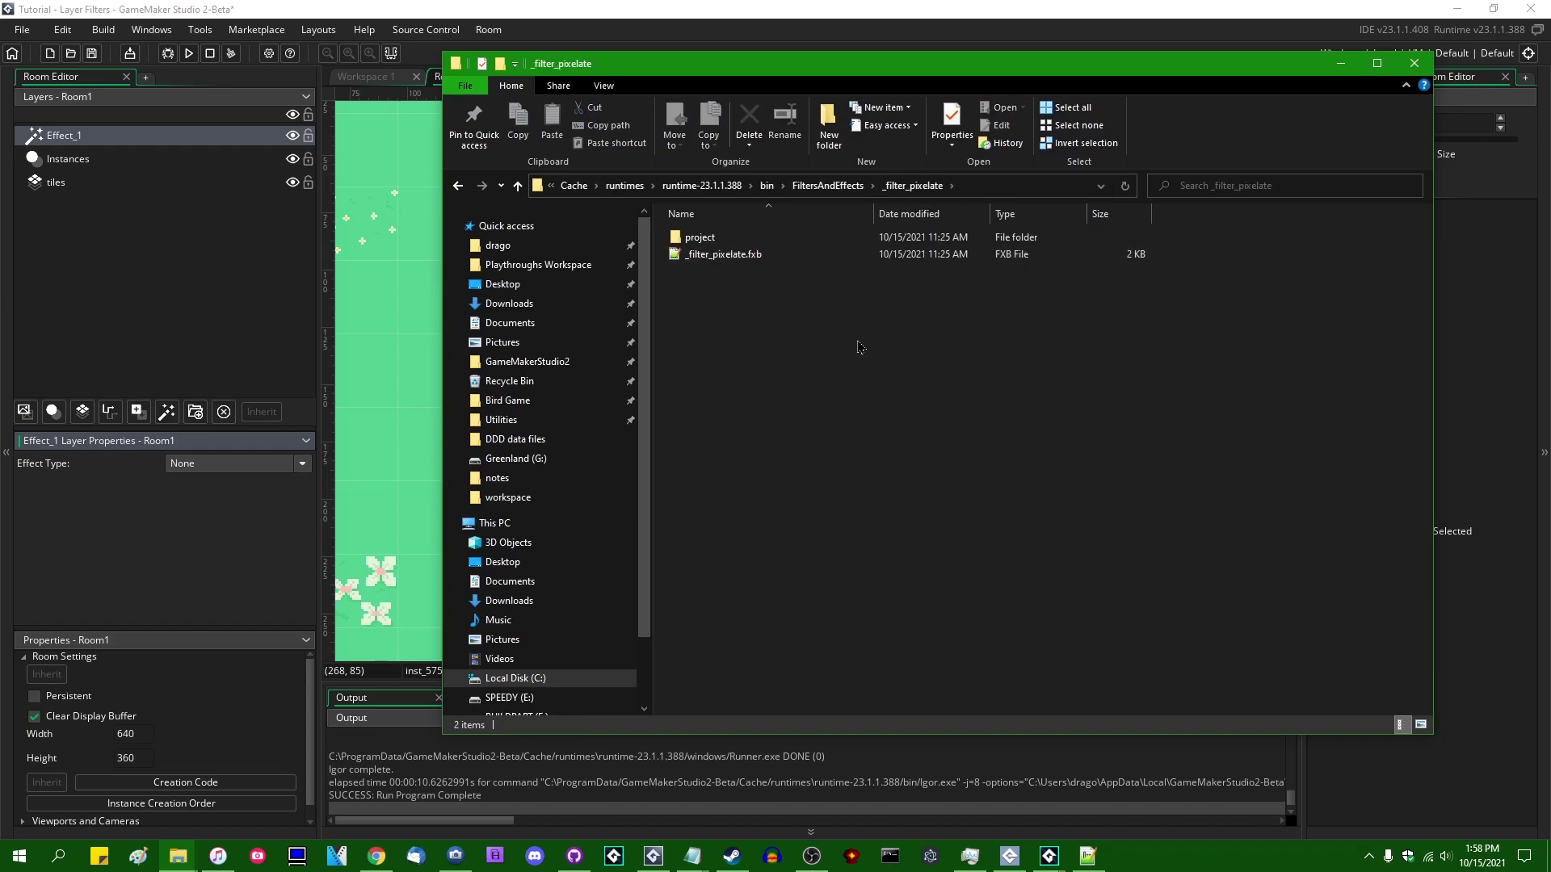
pyautogui.click(790, 254)
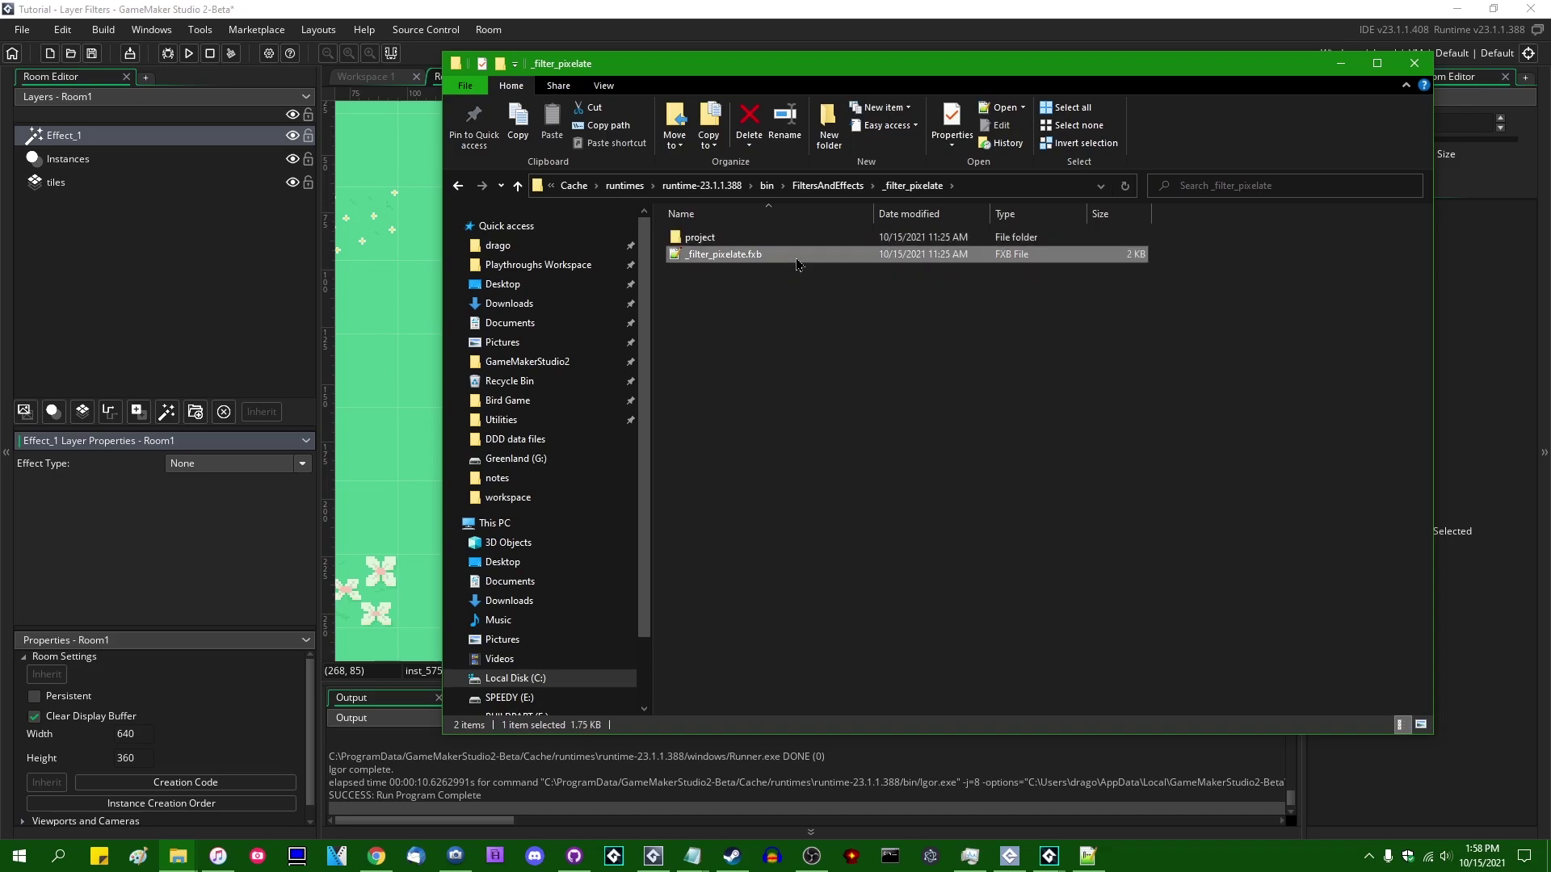
pyautogui.doubleClick(823, 257)
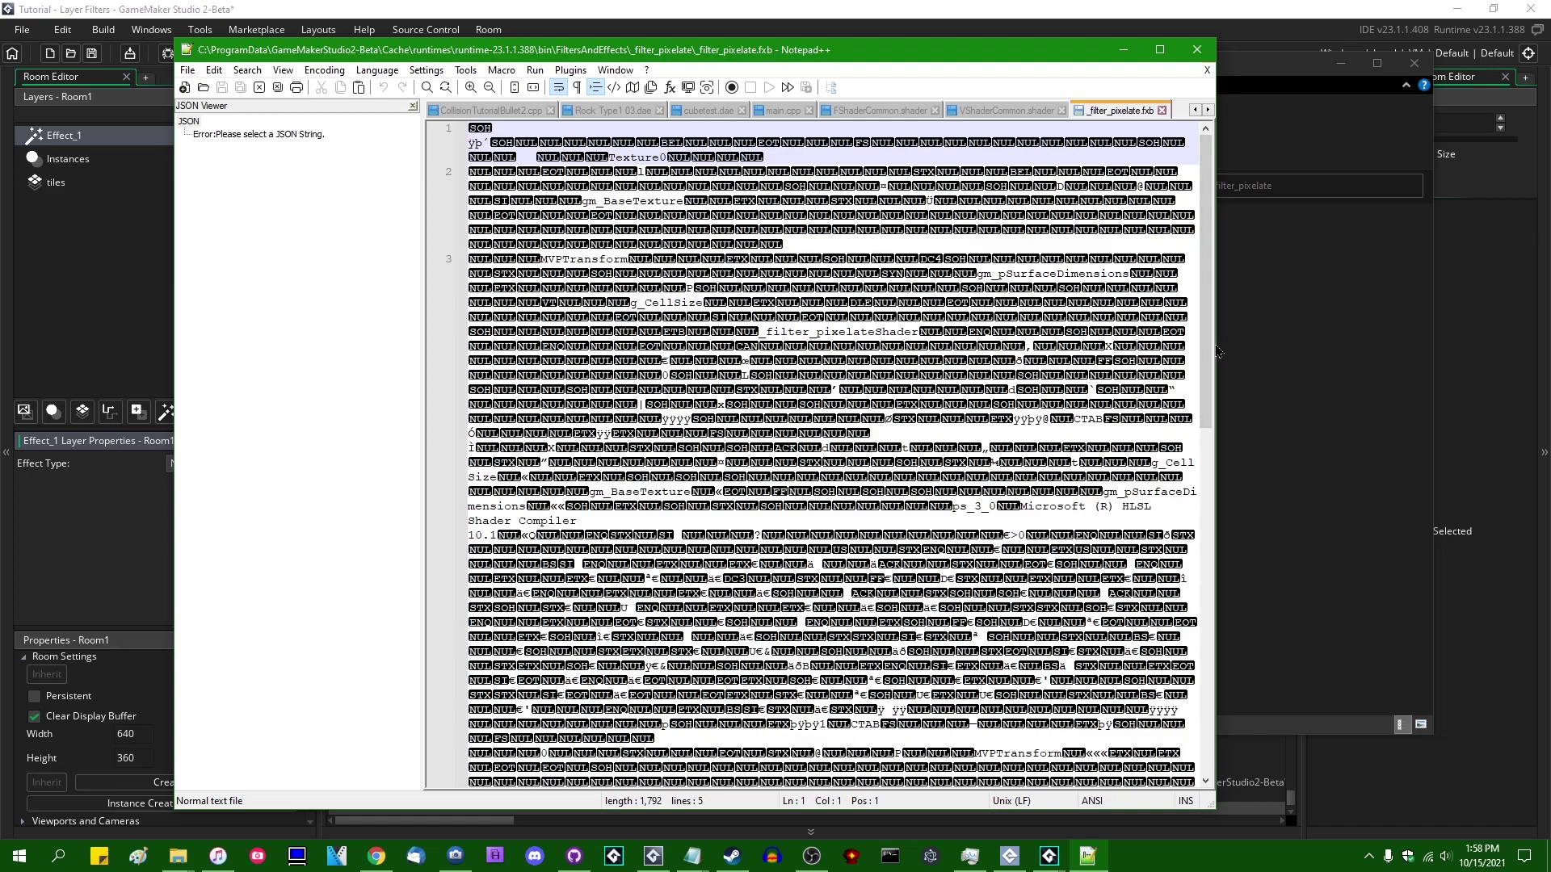
# - Inspect the compiled shader text around gm_BaseTexture, then close the .fxb file and minimize Notepad++
pyautogui.moveTo(1216, 336); pyautogui.dragTo(1378, 335)
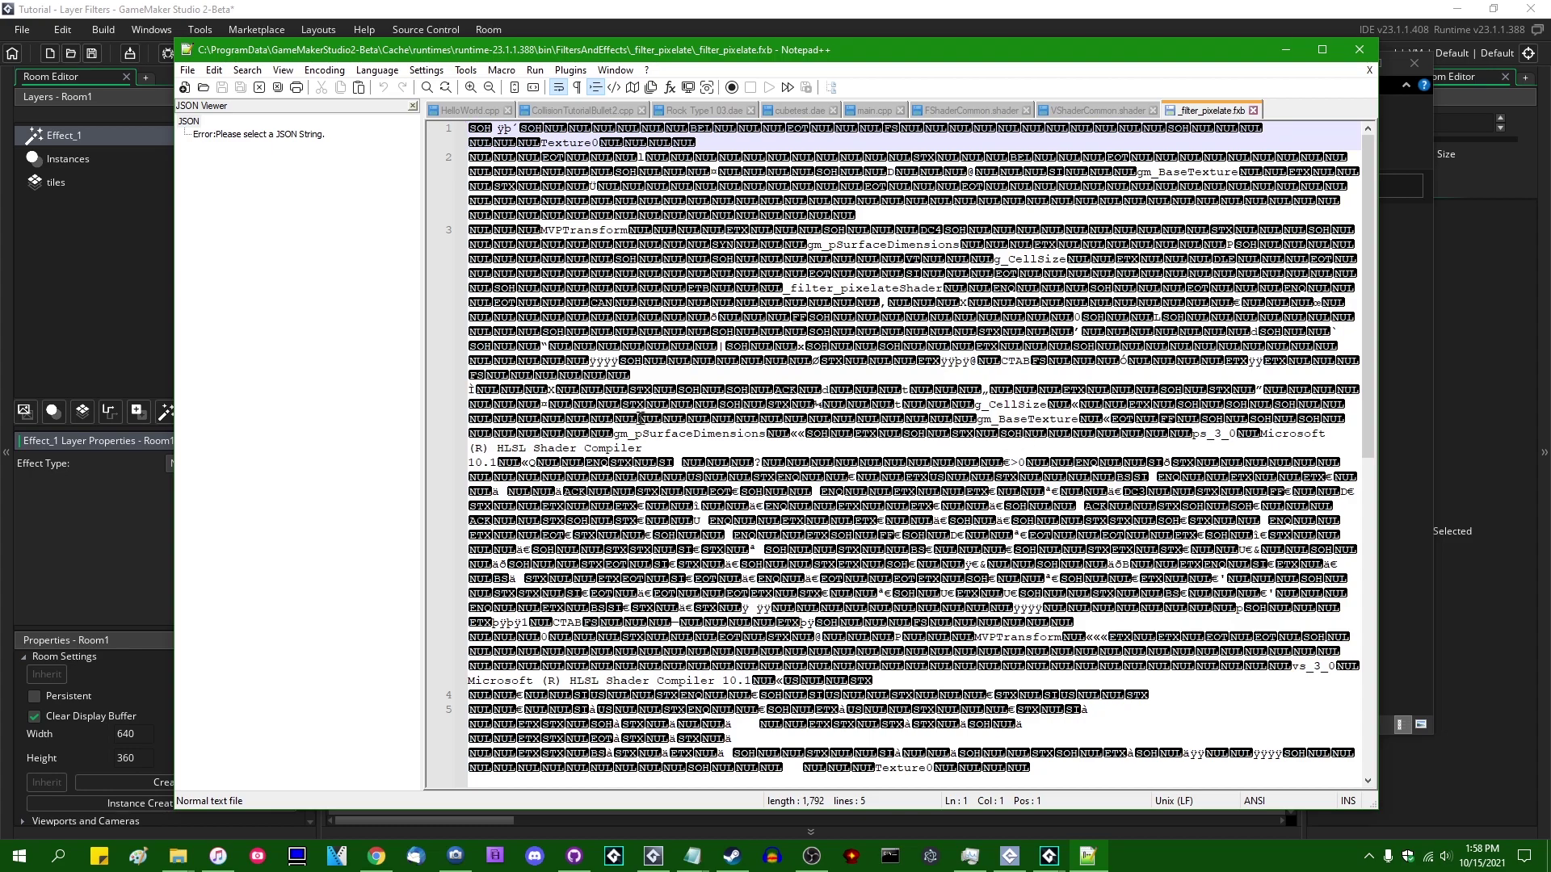
pyautogui.click(497, 451)
pyautogui.click(1050, 420)
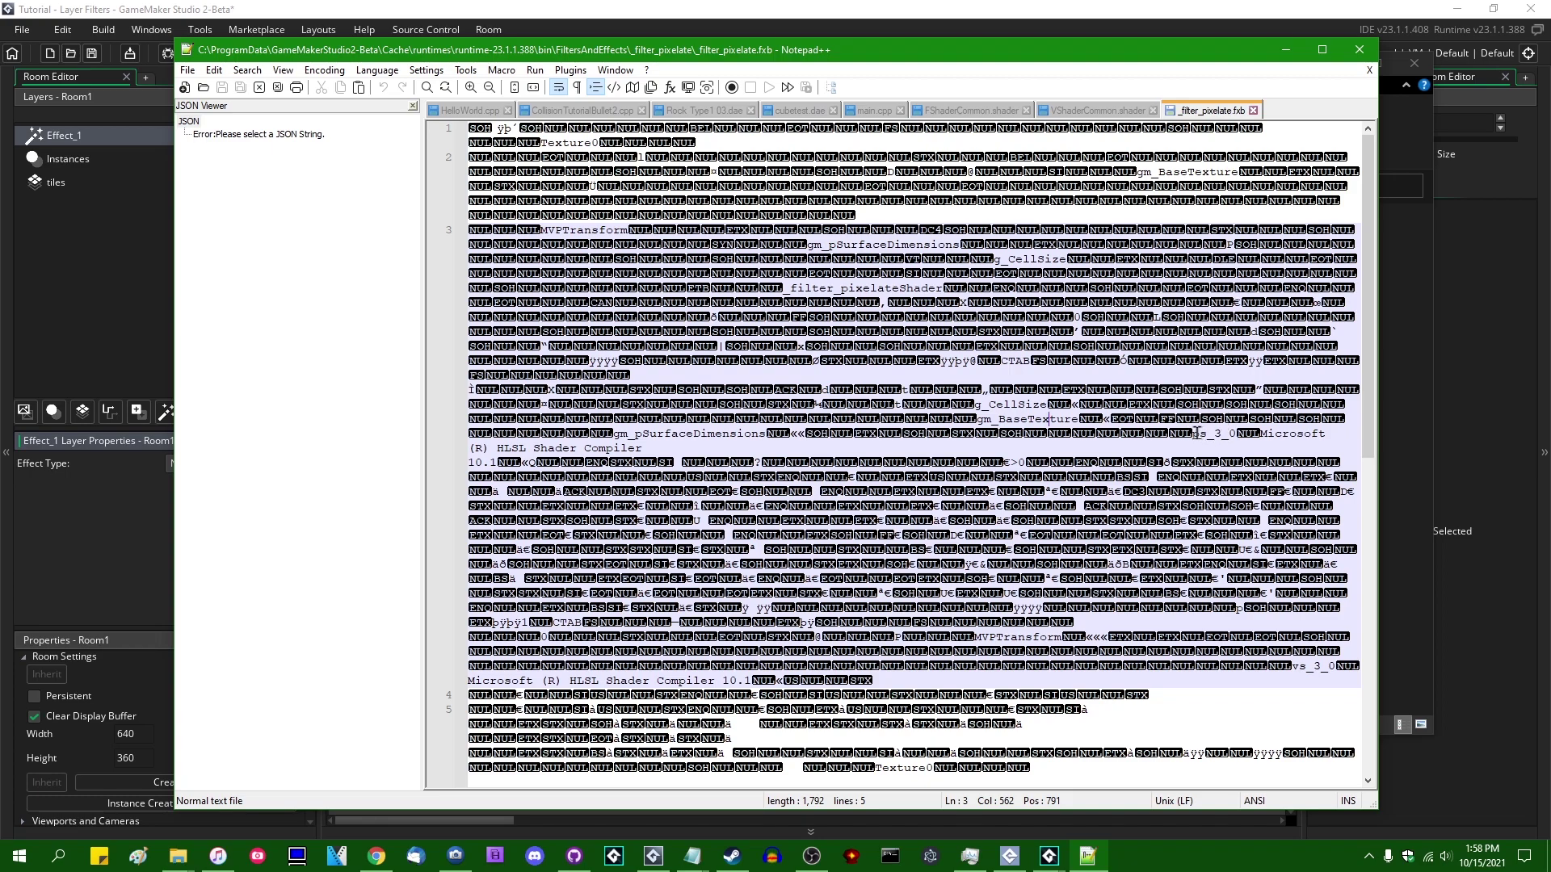
pyautogui.moveTo(1196, 434); pyautogui.dragTo(1213, 433)
pyautogui.scroll(-7, 1056, 512)
pyautogui.scroll(5, 1059, 526)
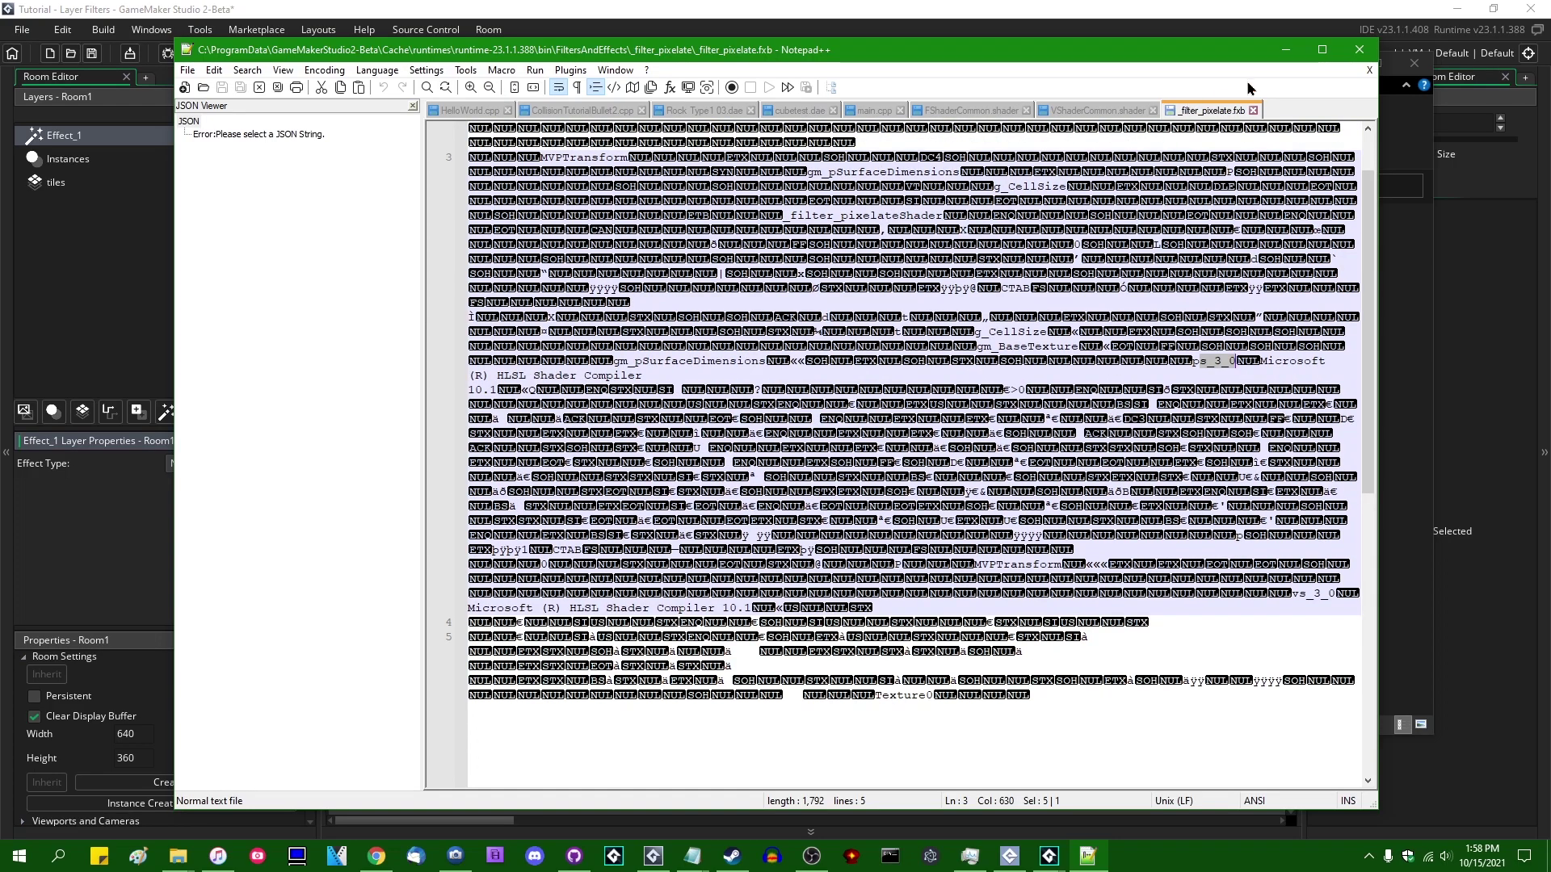
pyautogui.scroll(2, 1052, 365)
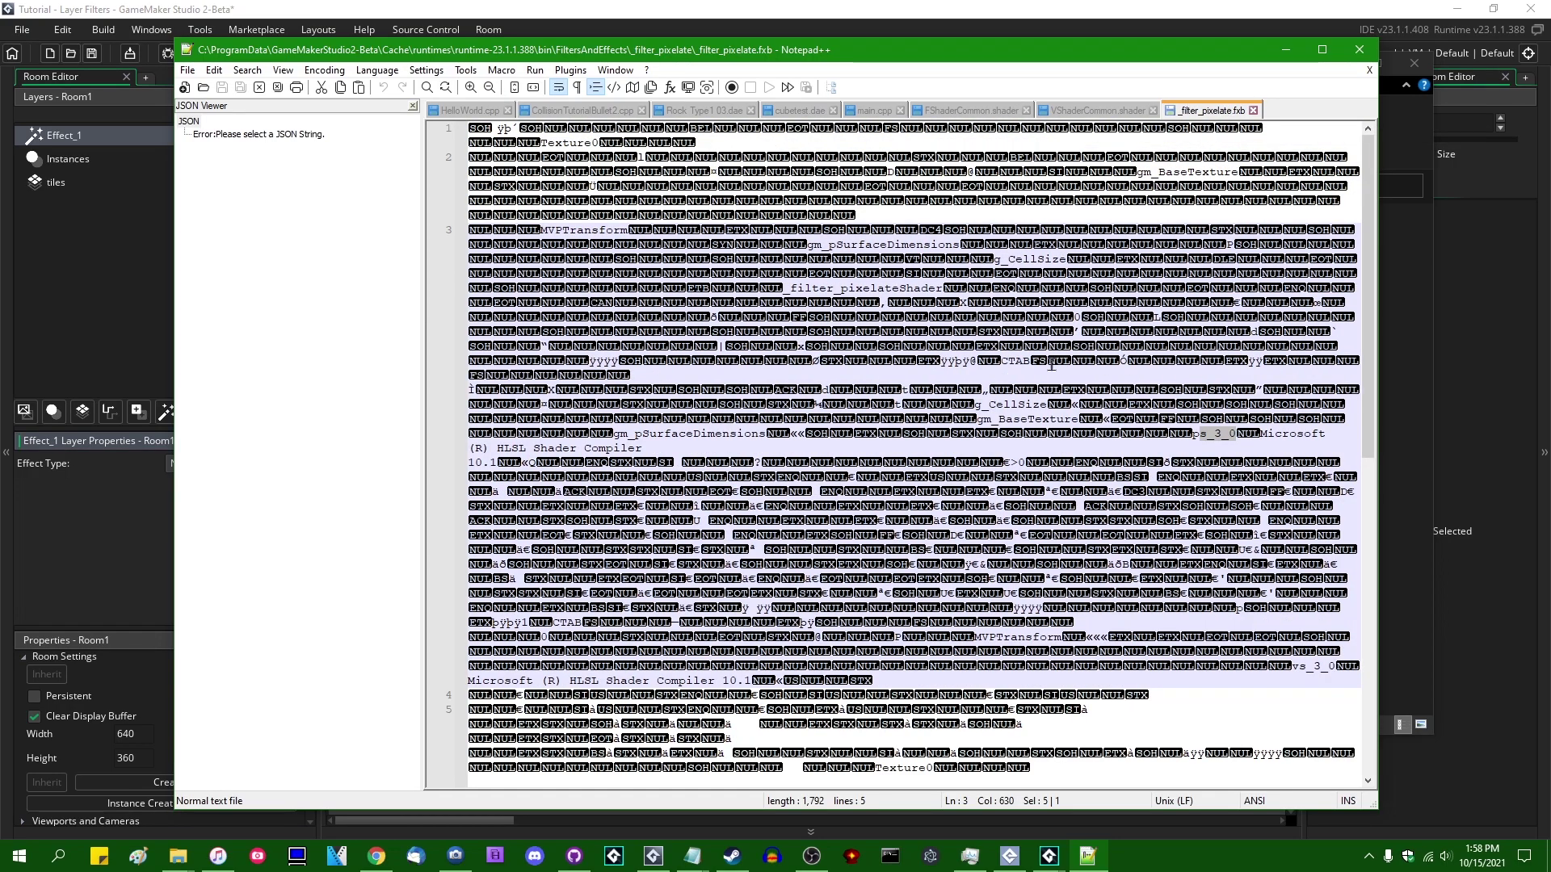
pyautogui.middleClick(1224, 117)
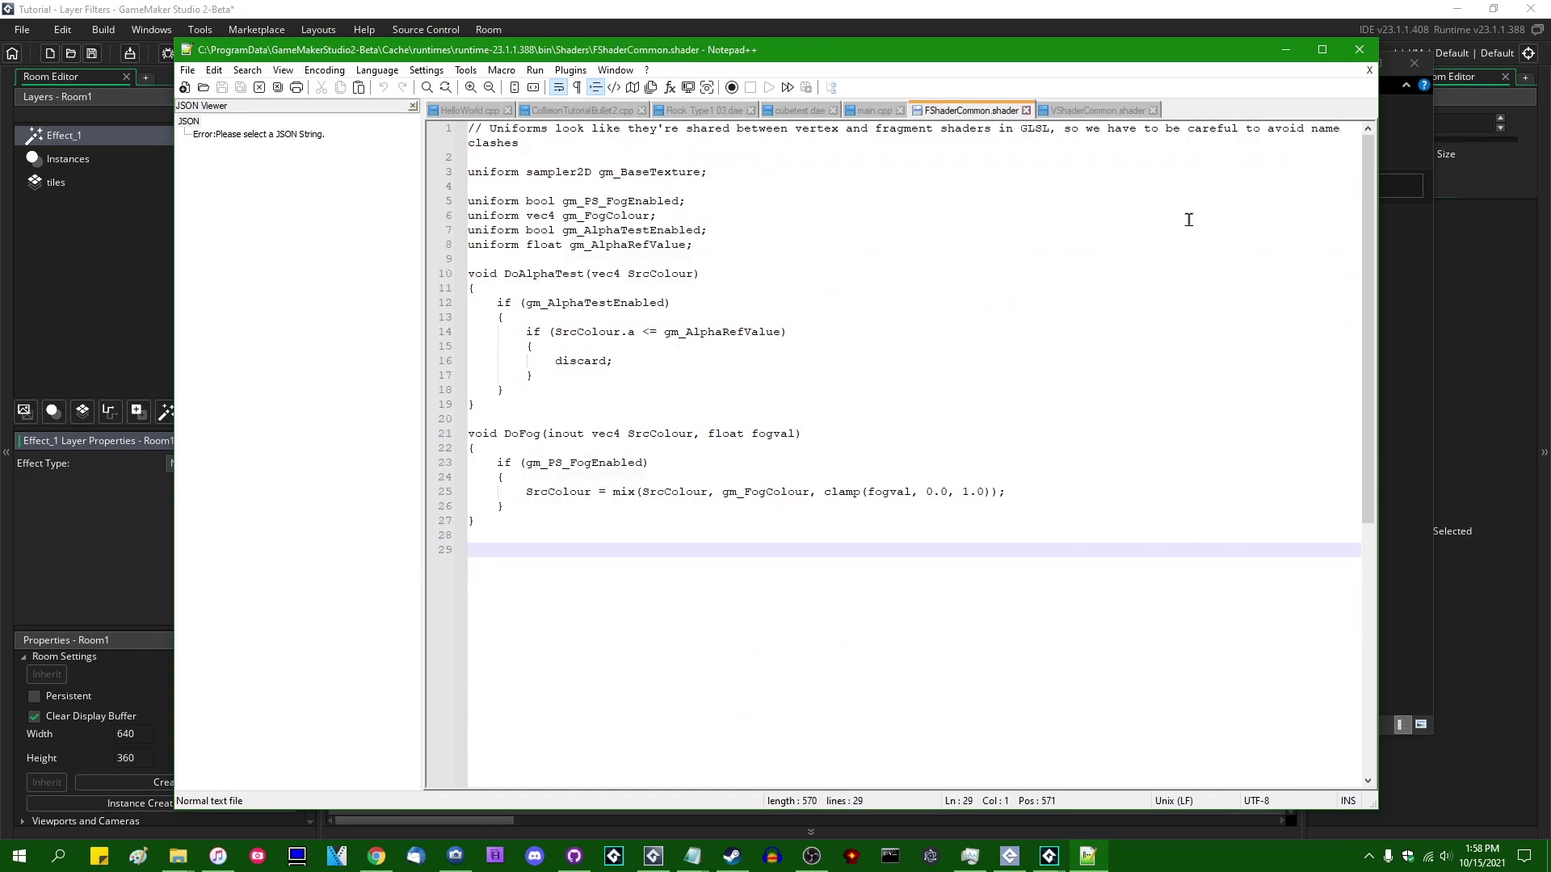
pyautogui.click(1286, 50)
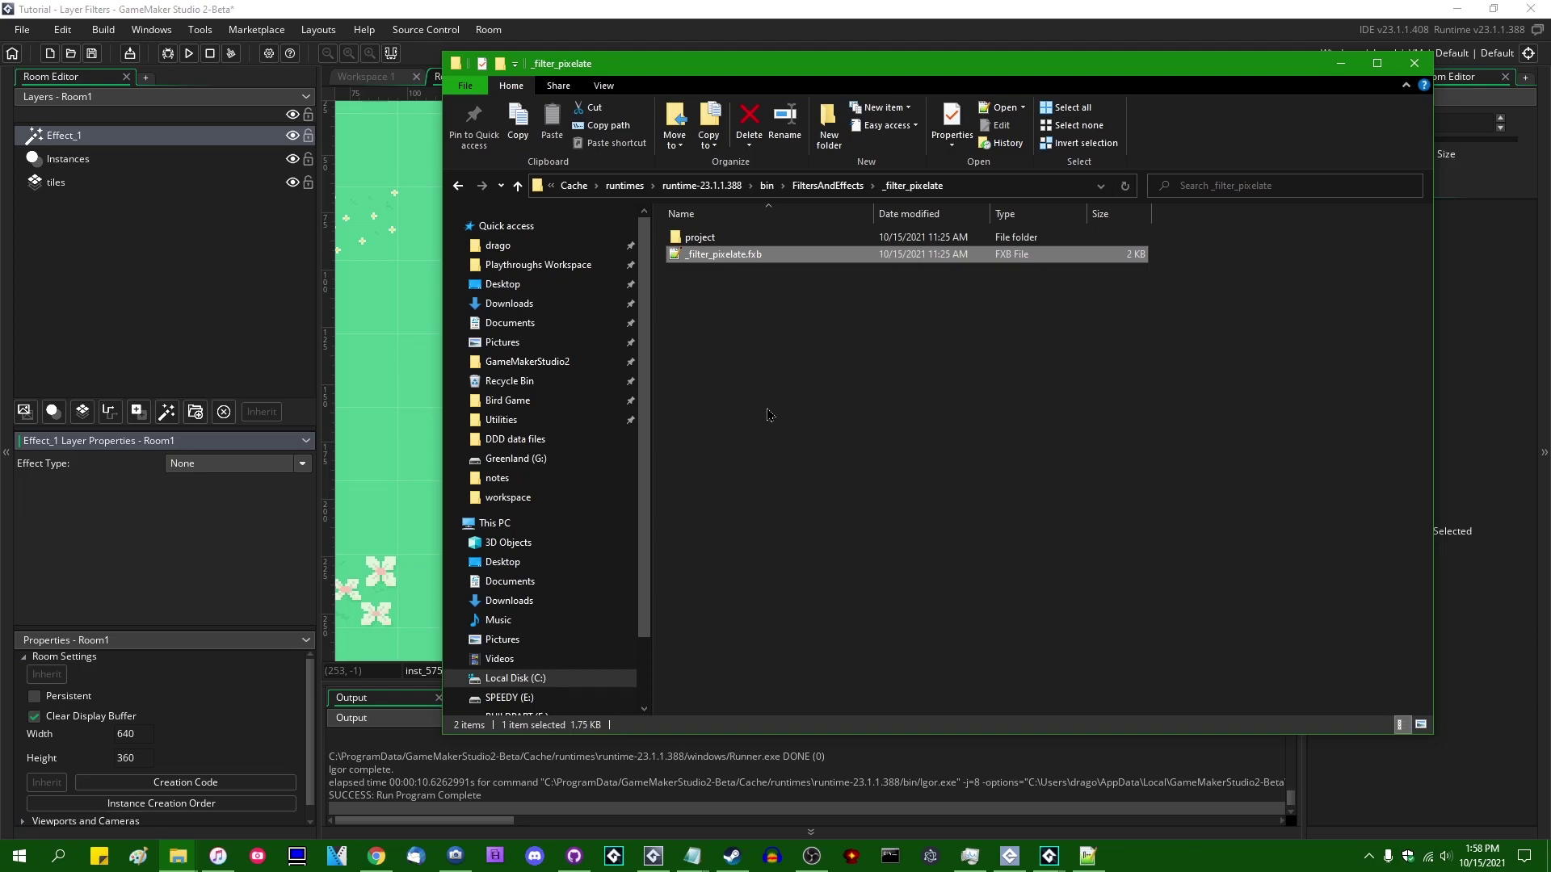
# - Browse into project\shaders\_filter_pixelate_shader to see its .fsh, .vsh and .yy files
pyautogui.doubleClick(768, 237)
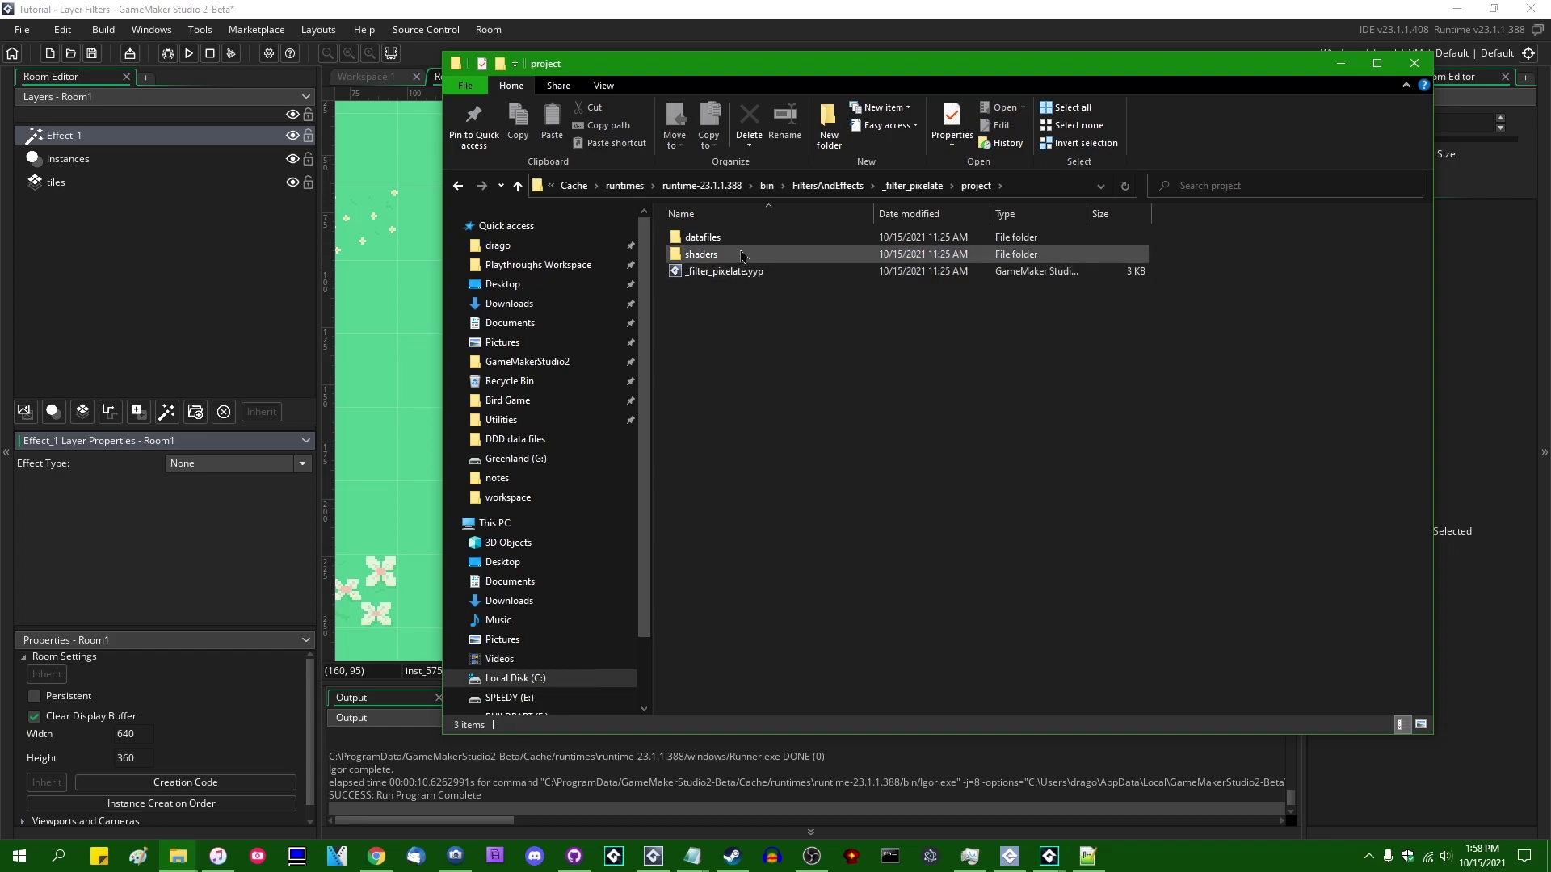
pyautogui.doubleClick(715, 257)
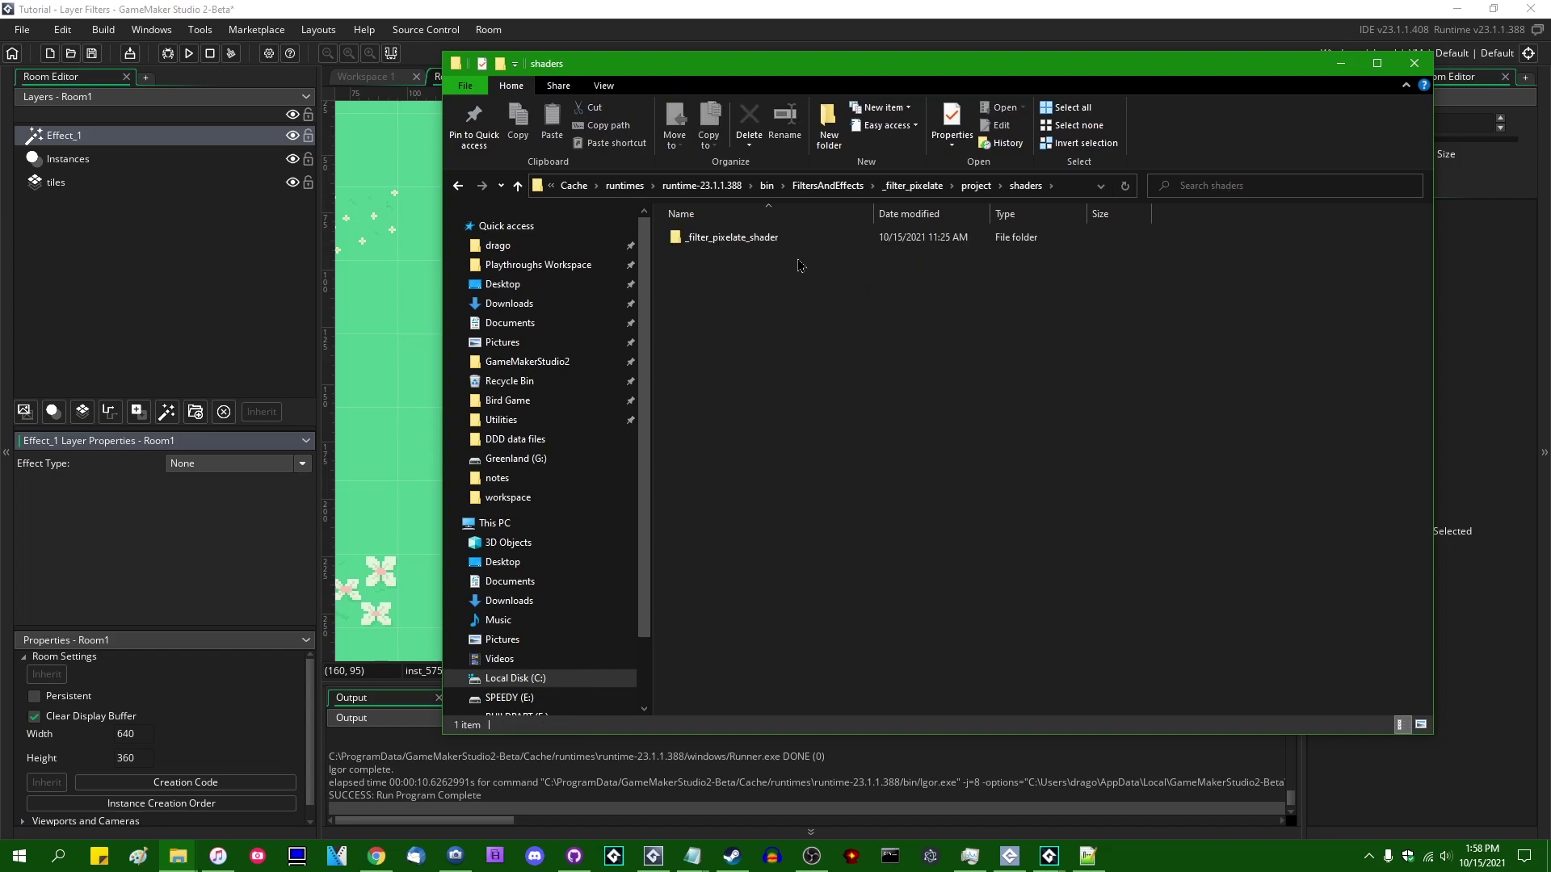
pyautogui.doubleClick(764, 238)
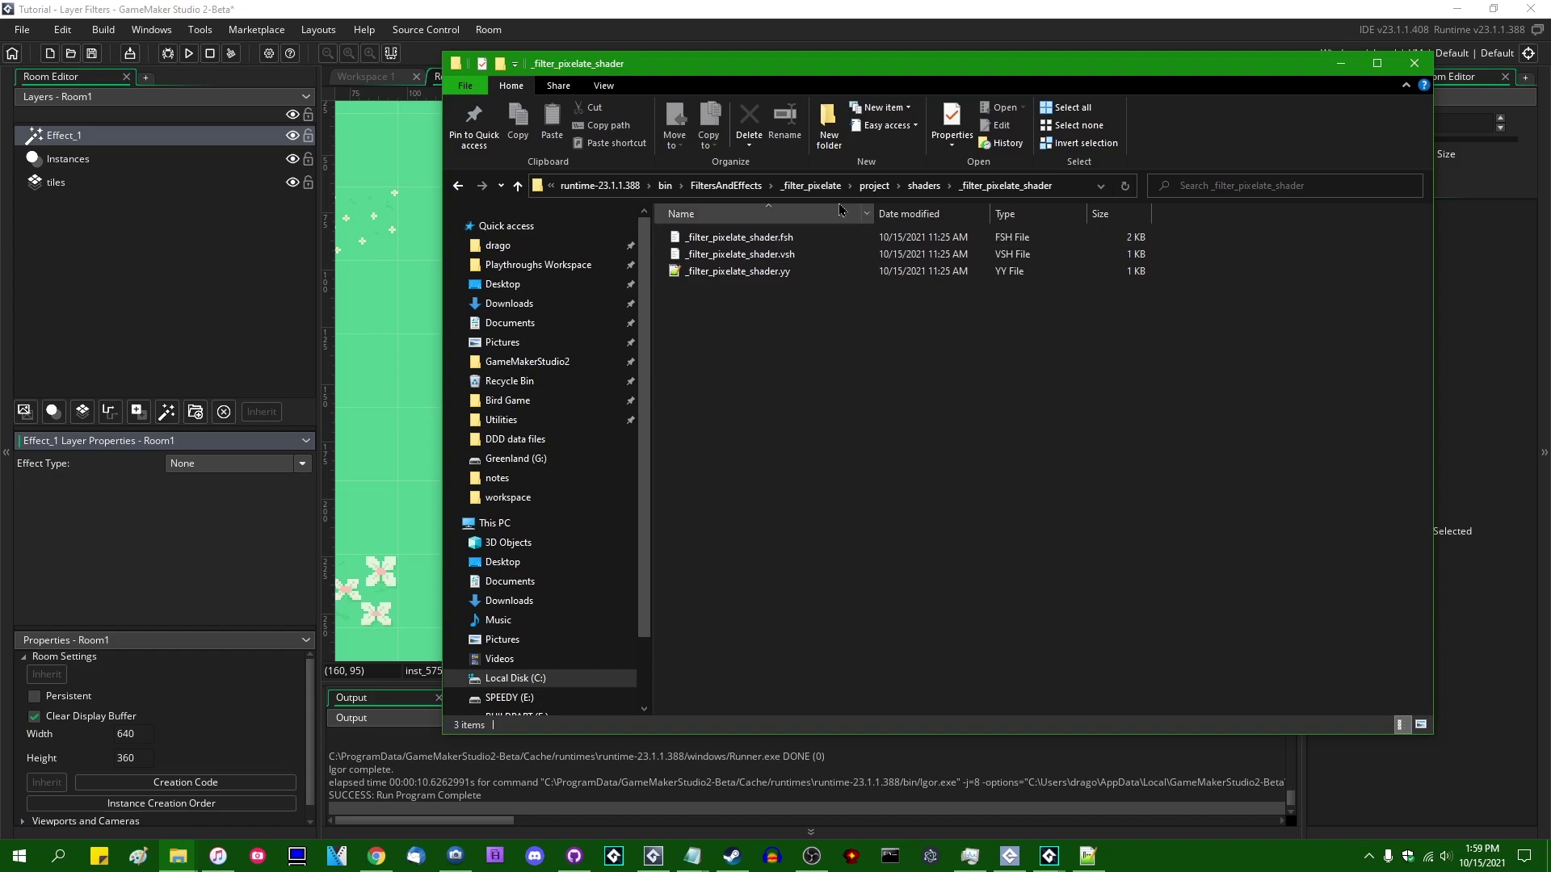
pyautogui.moveTo(975, 78); pyautogui.dragTo(997, 130)
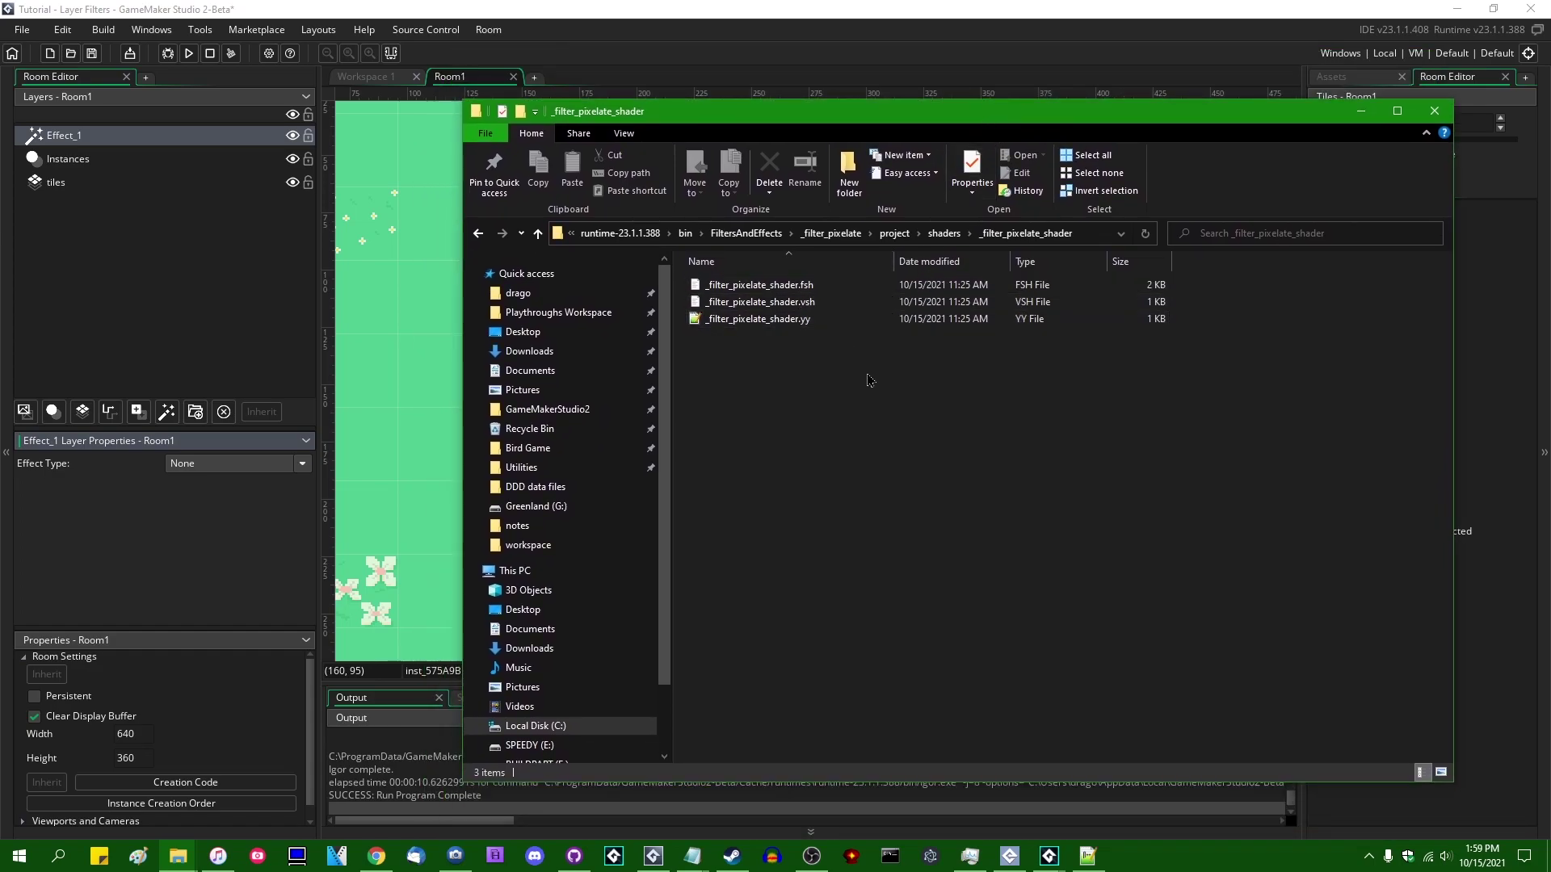
pyautogui.press('End')
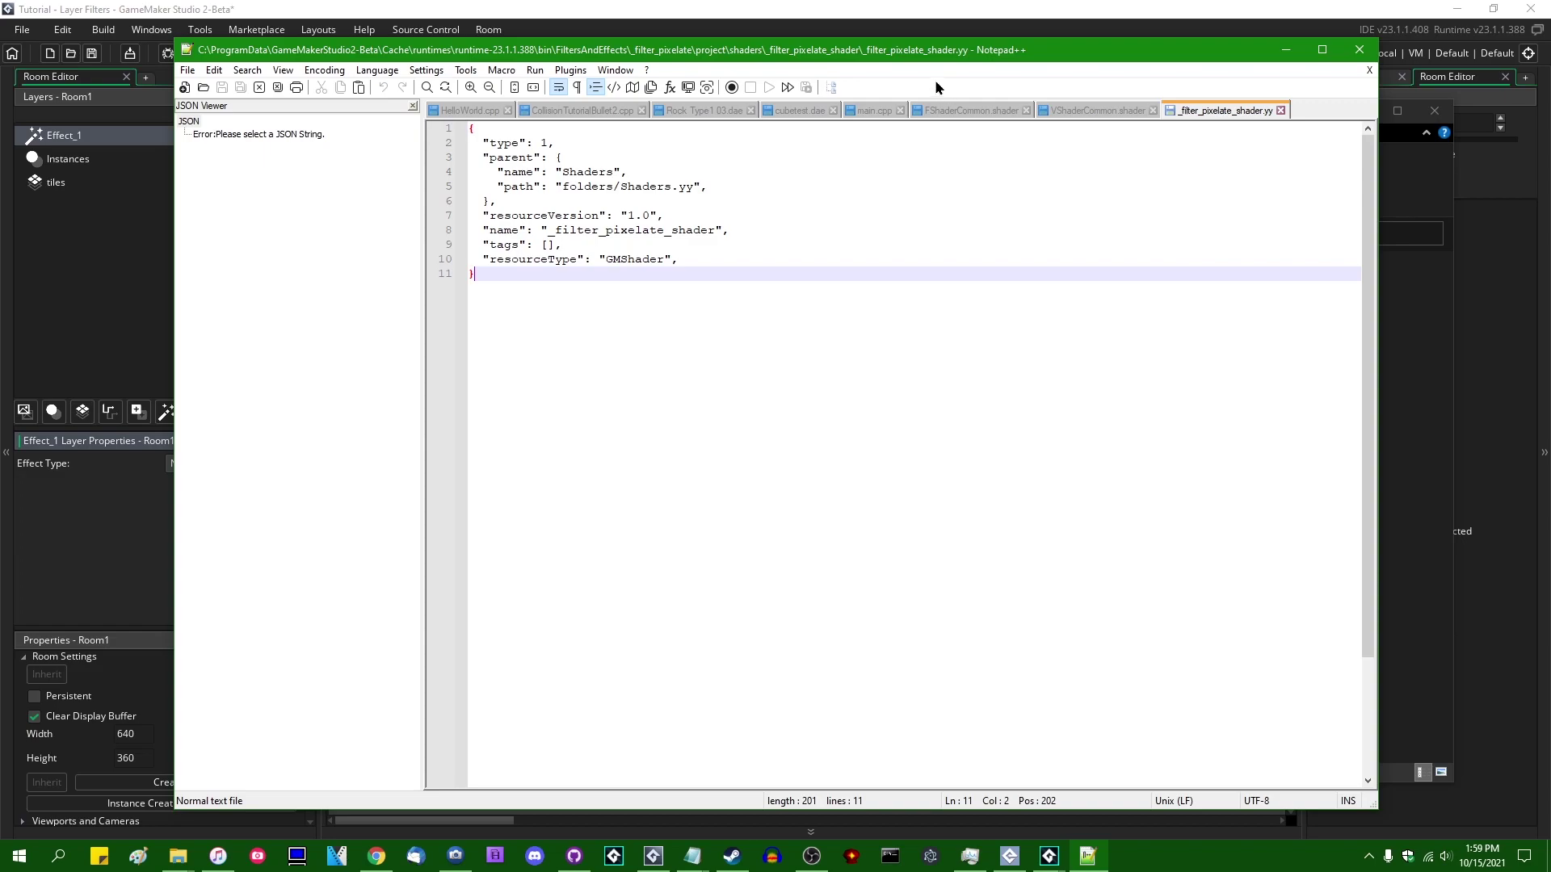
pyautogui.moveTo(939, 57); pyautogui.dragTo(848, 64)
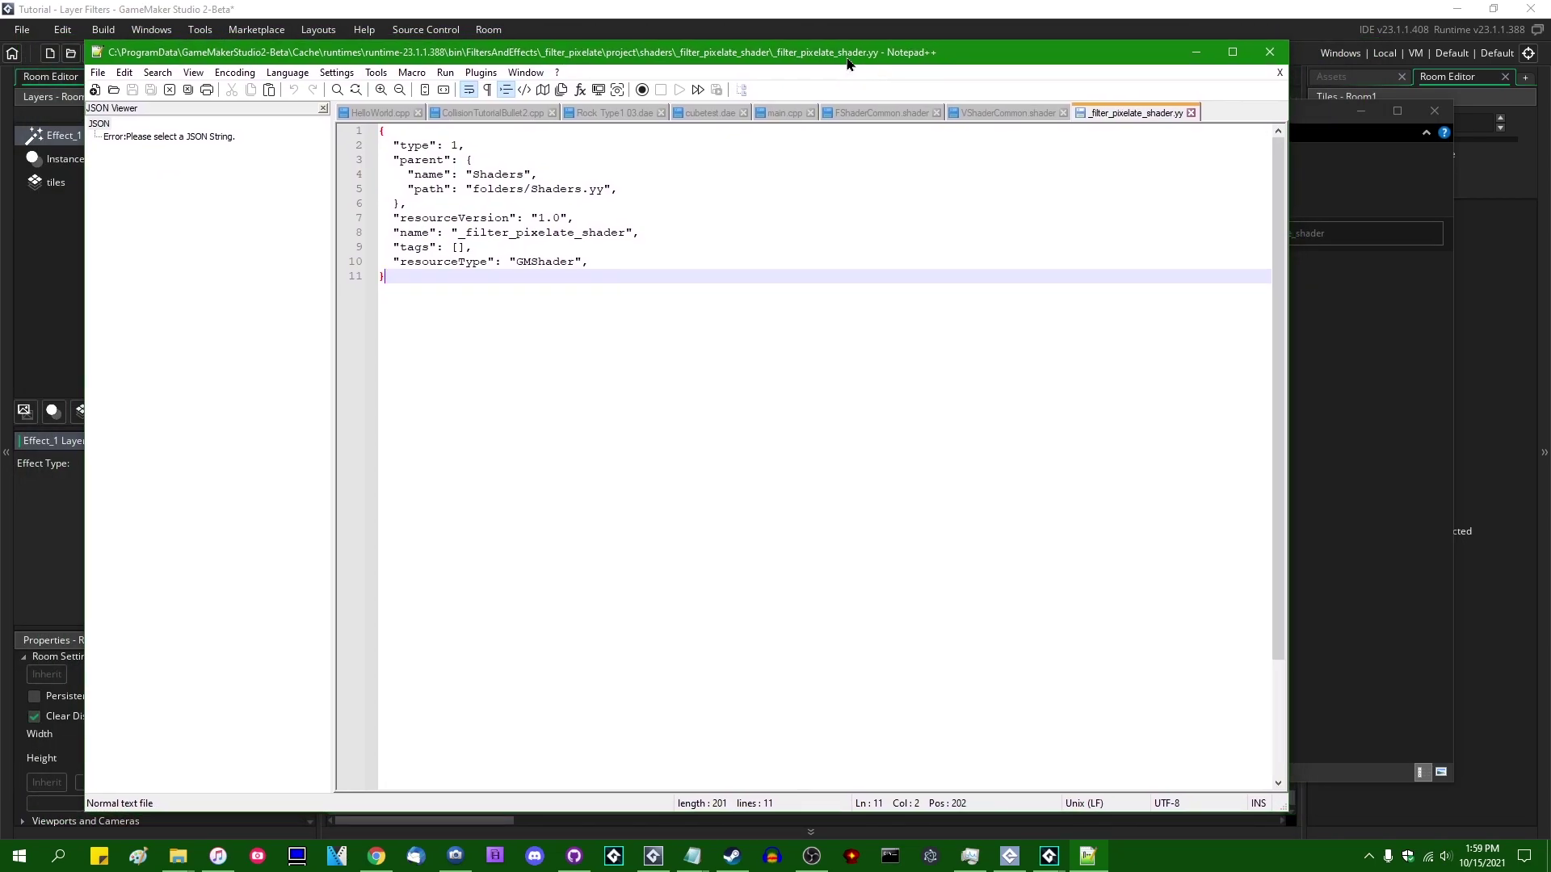
pyautogui.middleClick(1139, 114)
# - Drag _filter_pixelate_shader.vsh into Notepad++ to view the 18-line passthrough vertex shader
pyautogui.click(1304, 359)
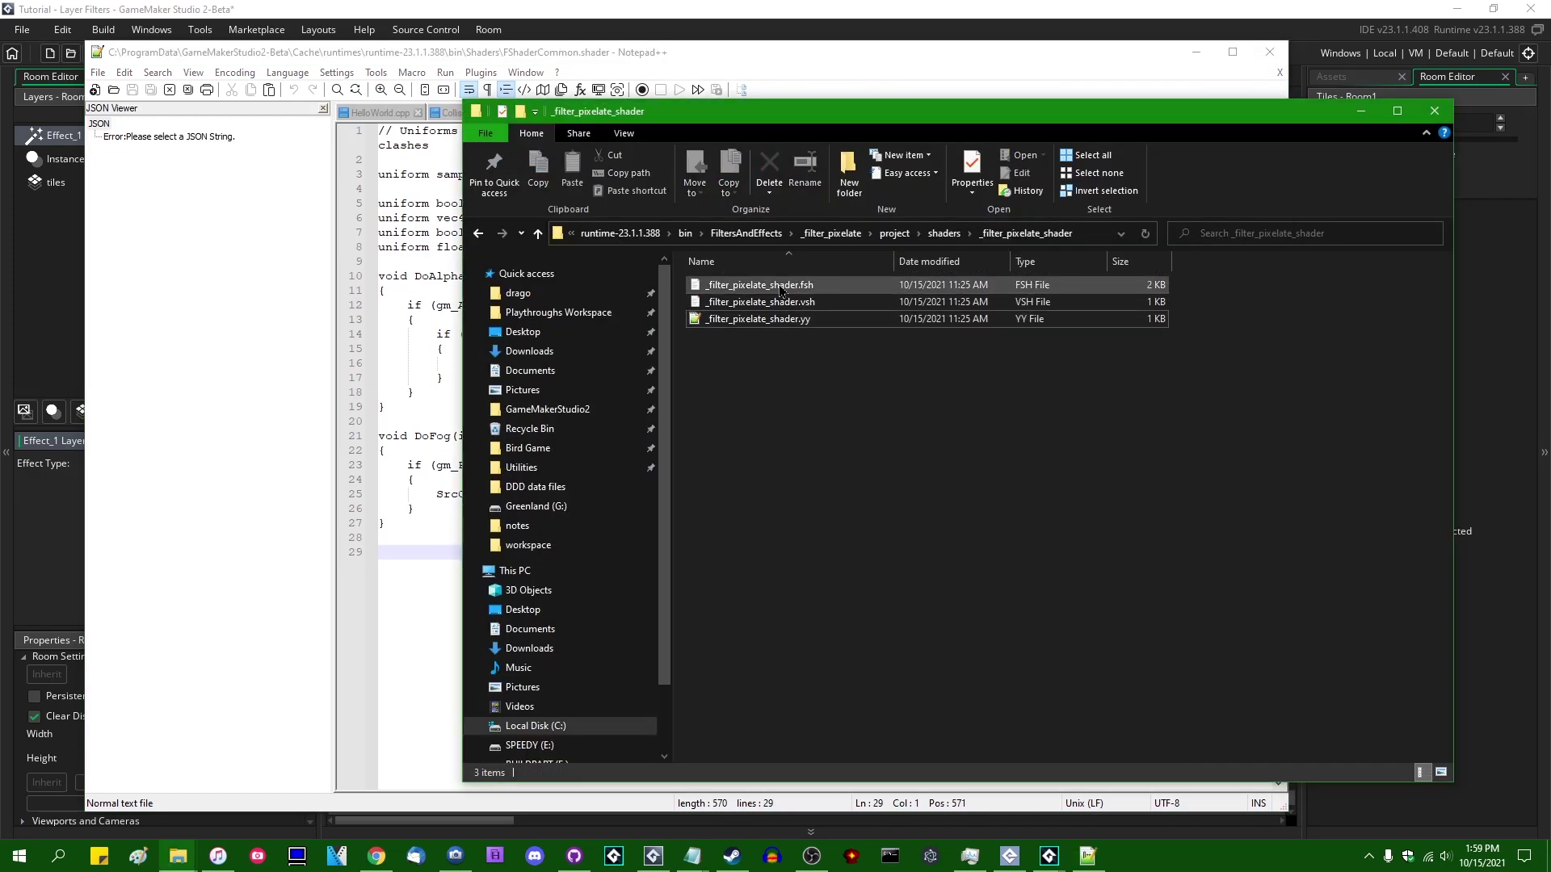
pyautogui.click(855, 303)
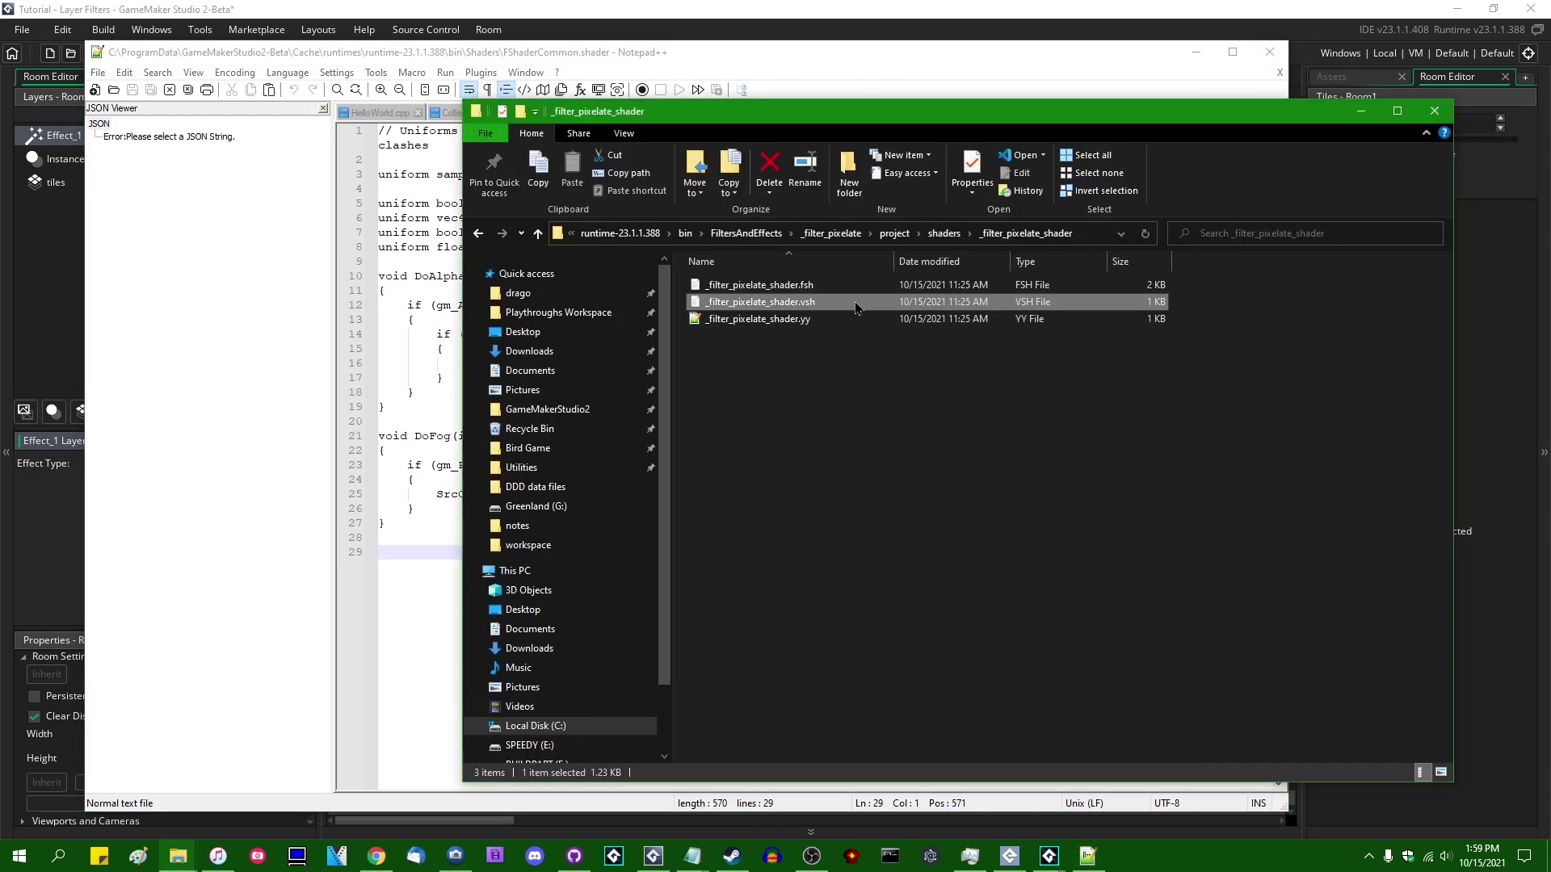
pyautogui.moveTo(854, 307); pyautogui.dragTo(348, 346)
pyautogui.moveTo(791, 539); pyautogui.dragTo(79, 4)
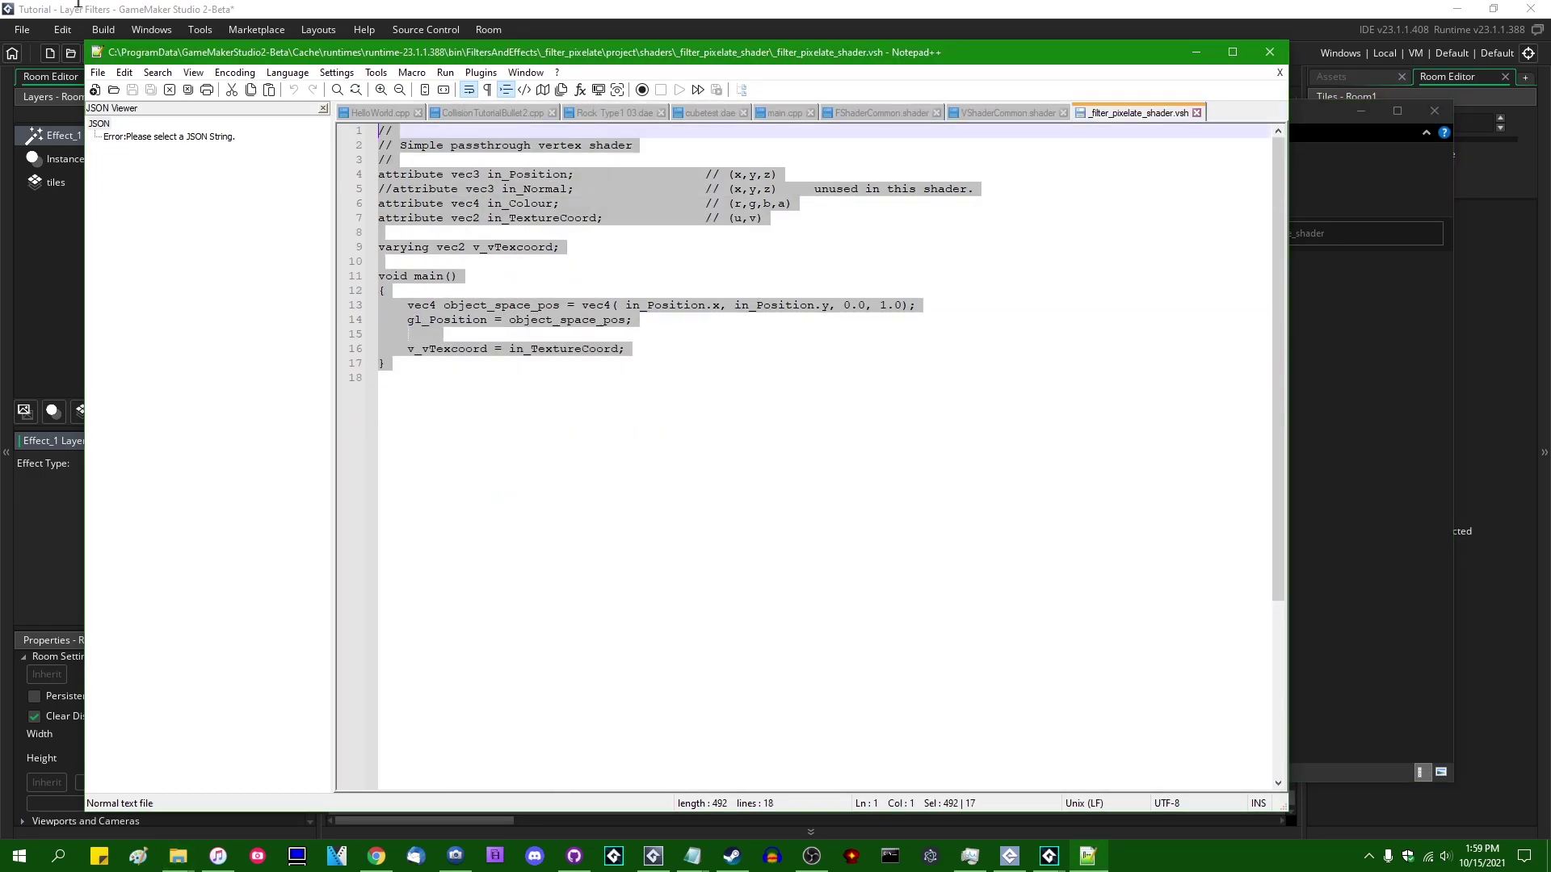
pyautogui.click(628, 588)
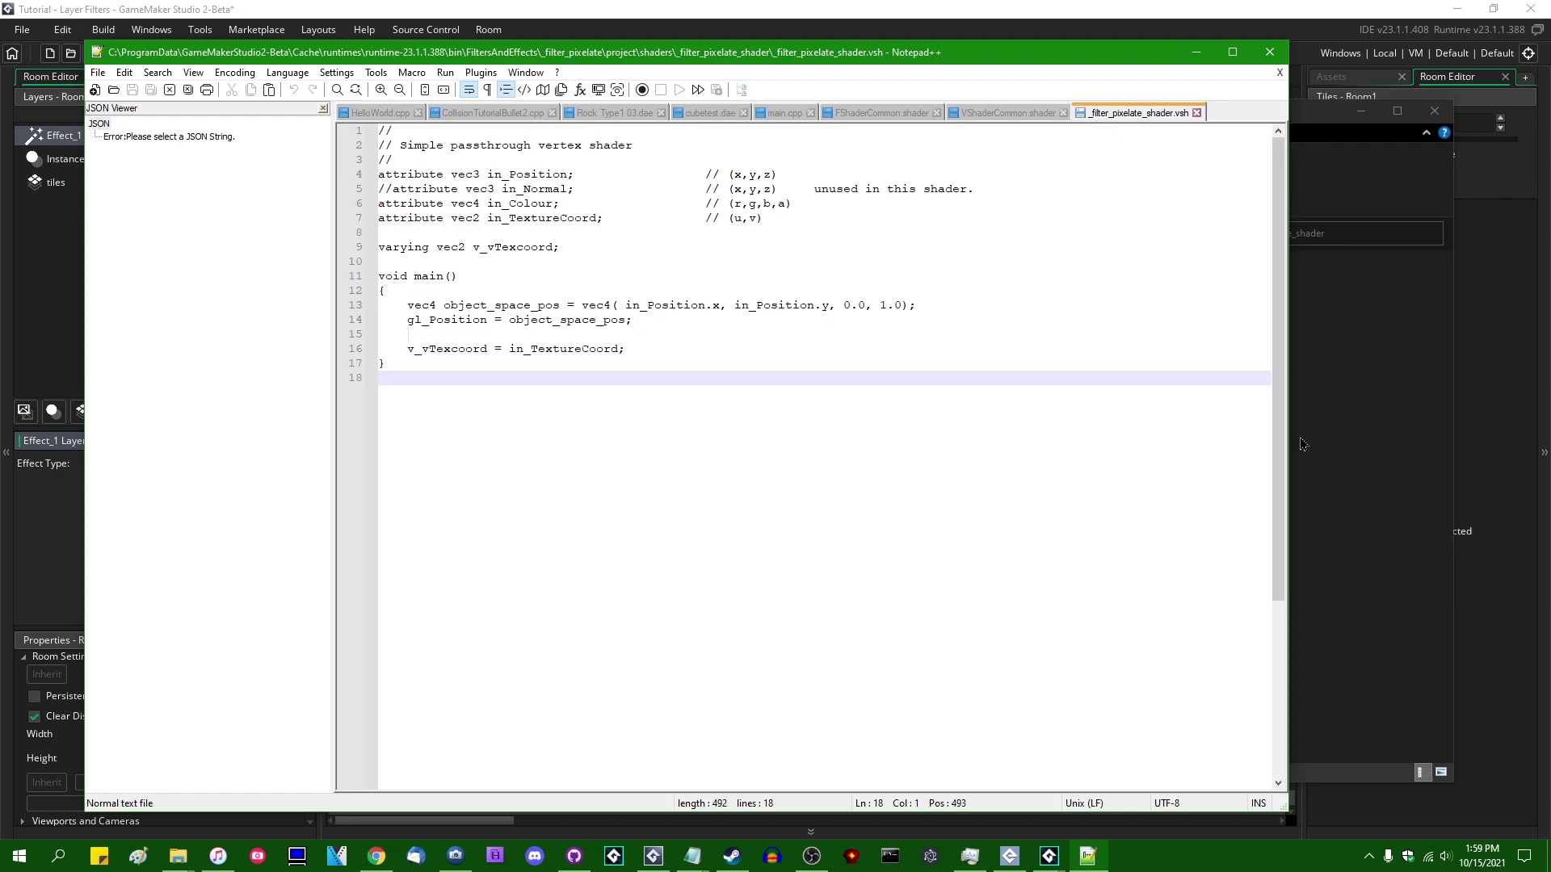
pyautogui.click(575, 246)
pyautogui.click(1365, 402)
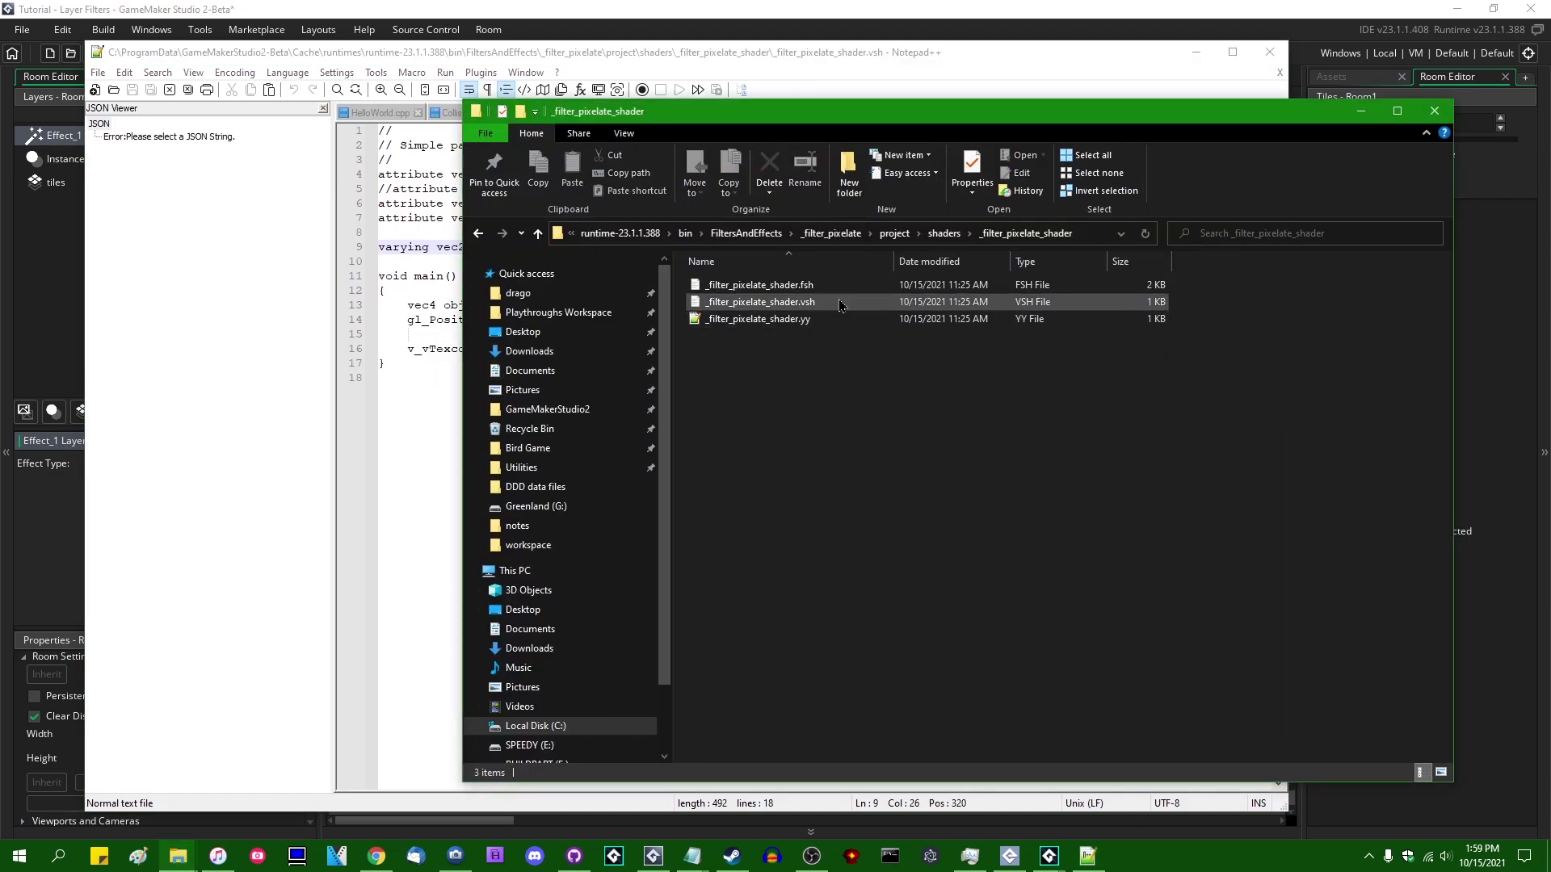
# - Drag _filter_pixelate_shader.fsh into Notepad++ to read the pixelate fragment shader
pyautogui.moveTo(763, 285); pyautogui.dragTo(429, 392)
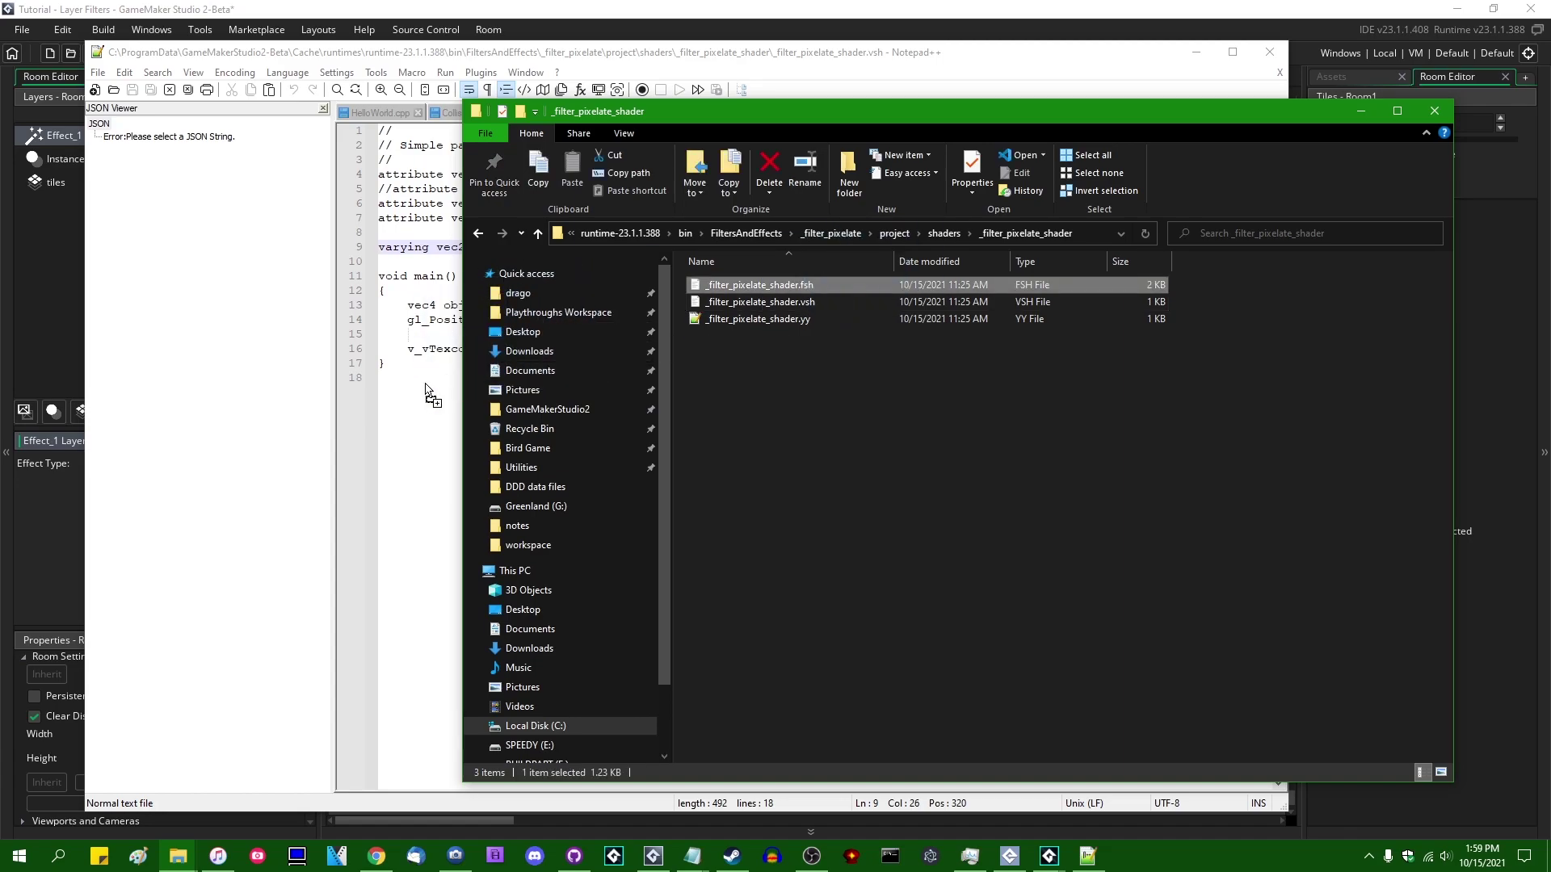
pyautogui.click(429, 391)
pyautogui.scroll(-7, 540, 374)
pyautogui.scroll(6, 679, 428)
pyautogui.scroll(1, 673, 441)
pyautogui.click(551, 251)
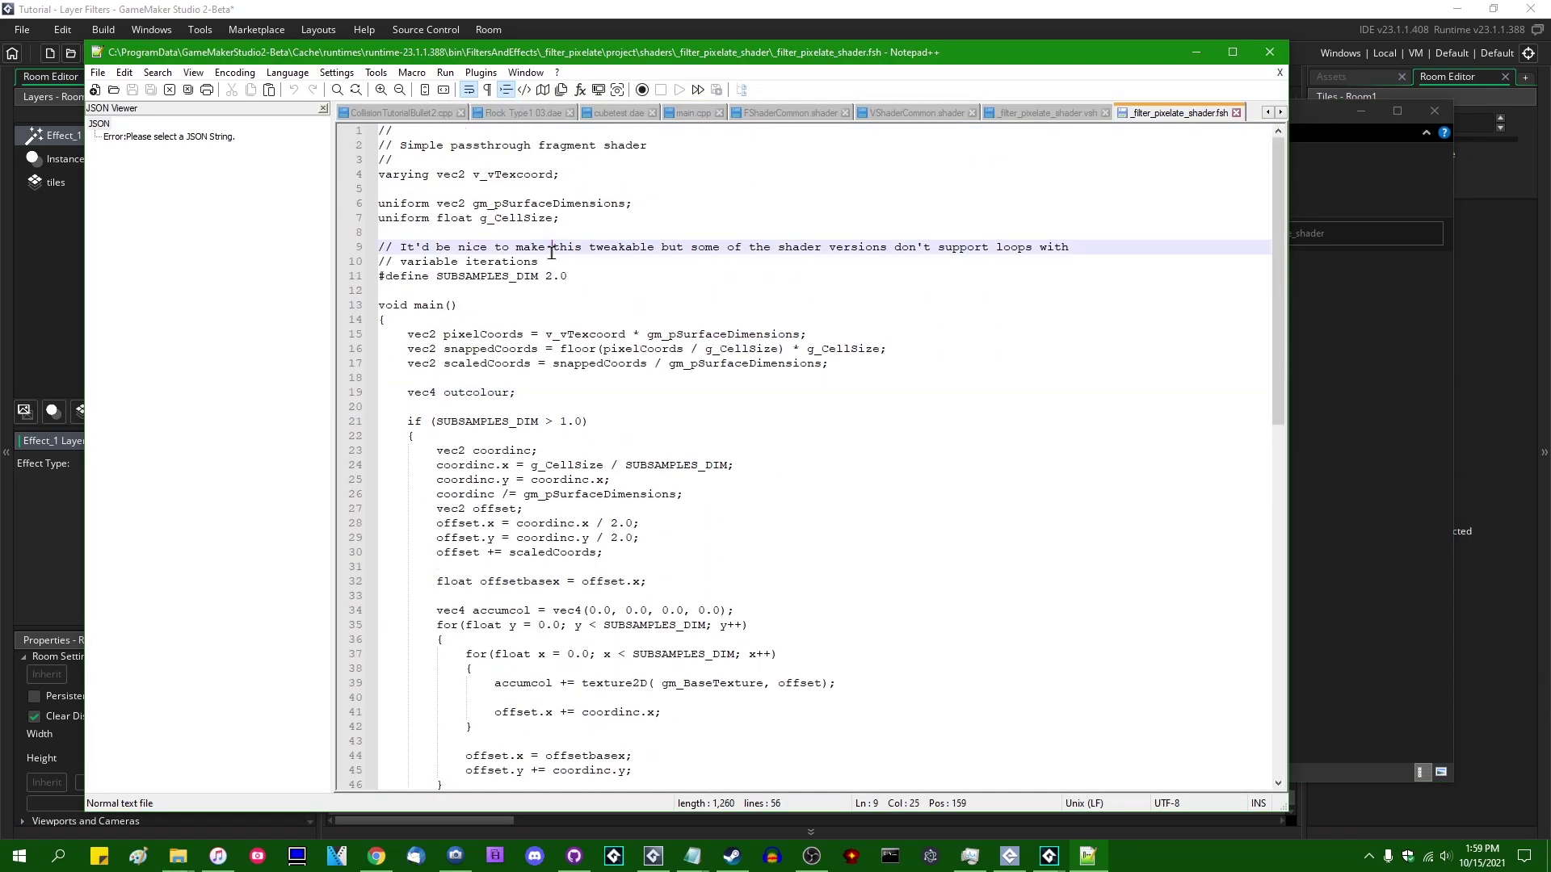
# - Browse Notepad++'s Language menu and dismiss it without choosing a syntax
pyautogui.click(287, 72)
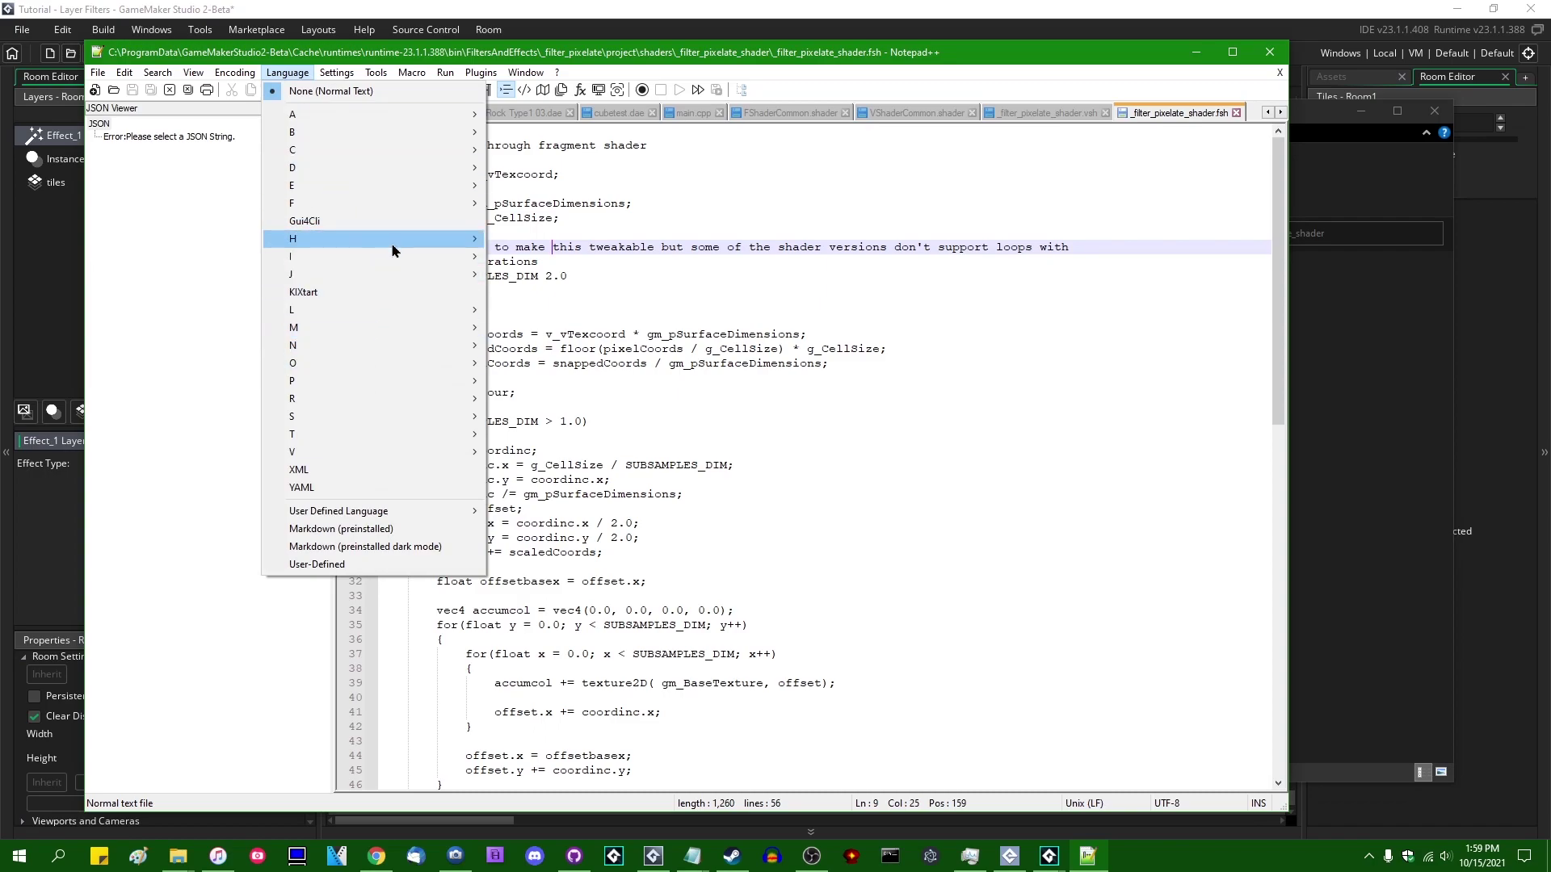
pyautogui.moveTo(392, 242)
pyautogui.moveTo(425, 511)
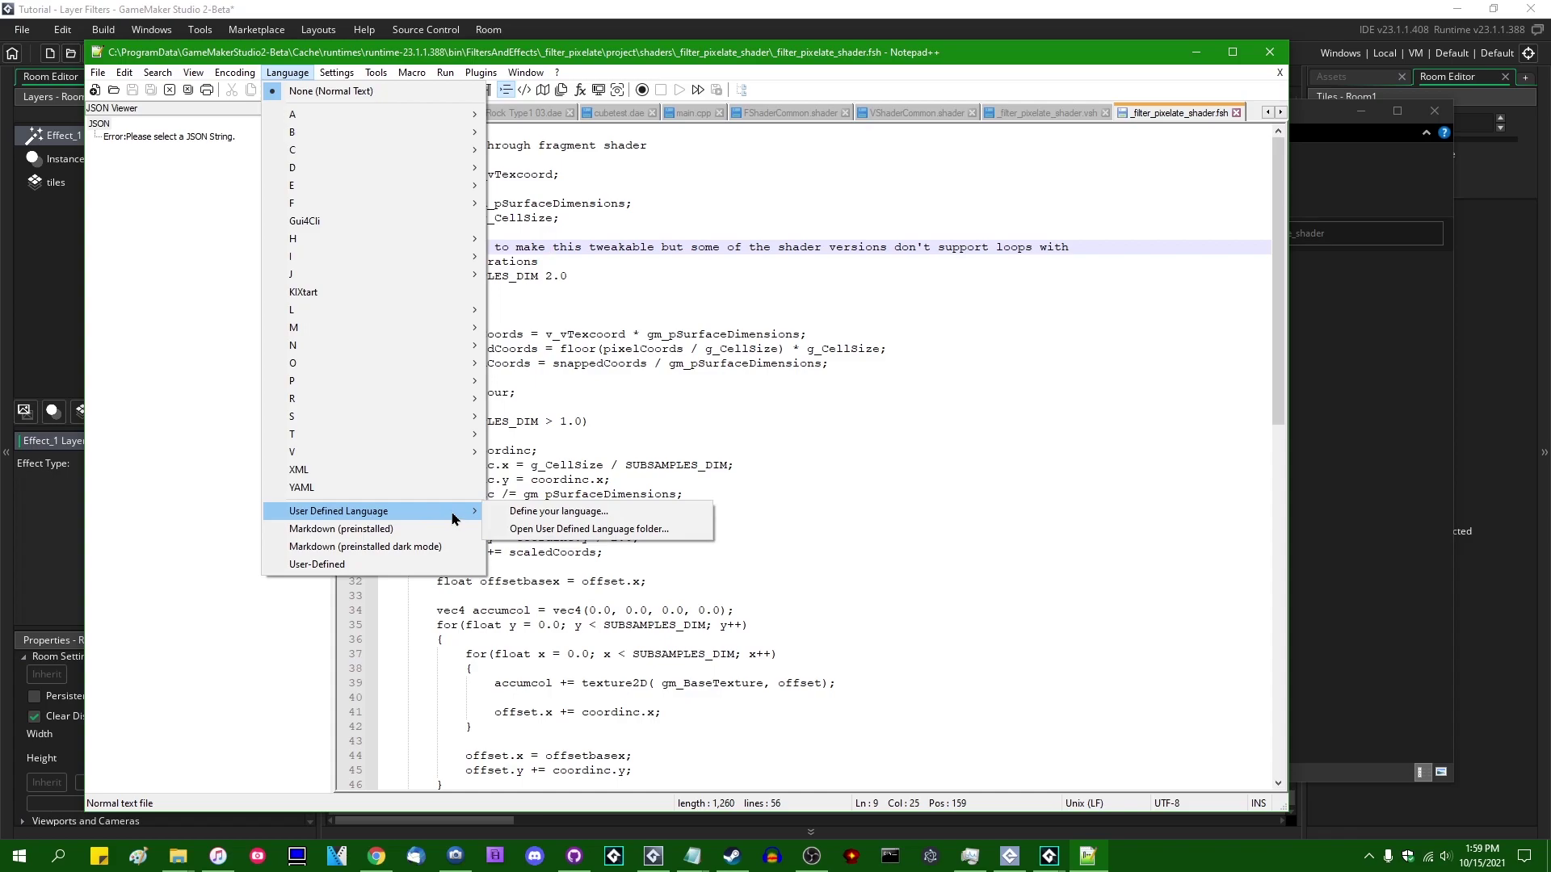
pyautogui.click(596, 357)
pyautogui.click(486, 291)
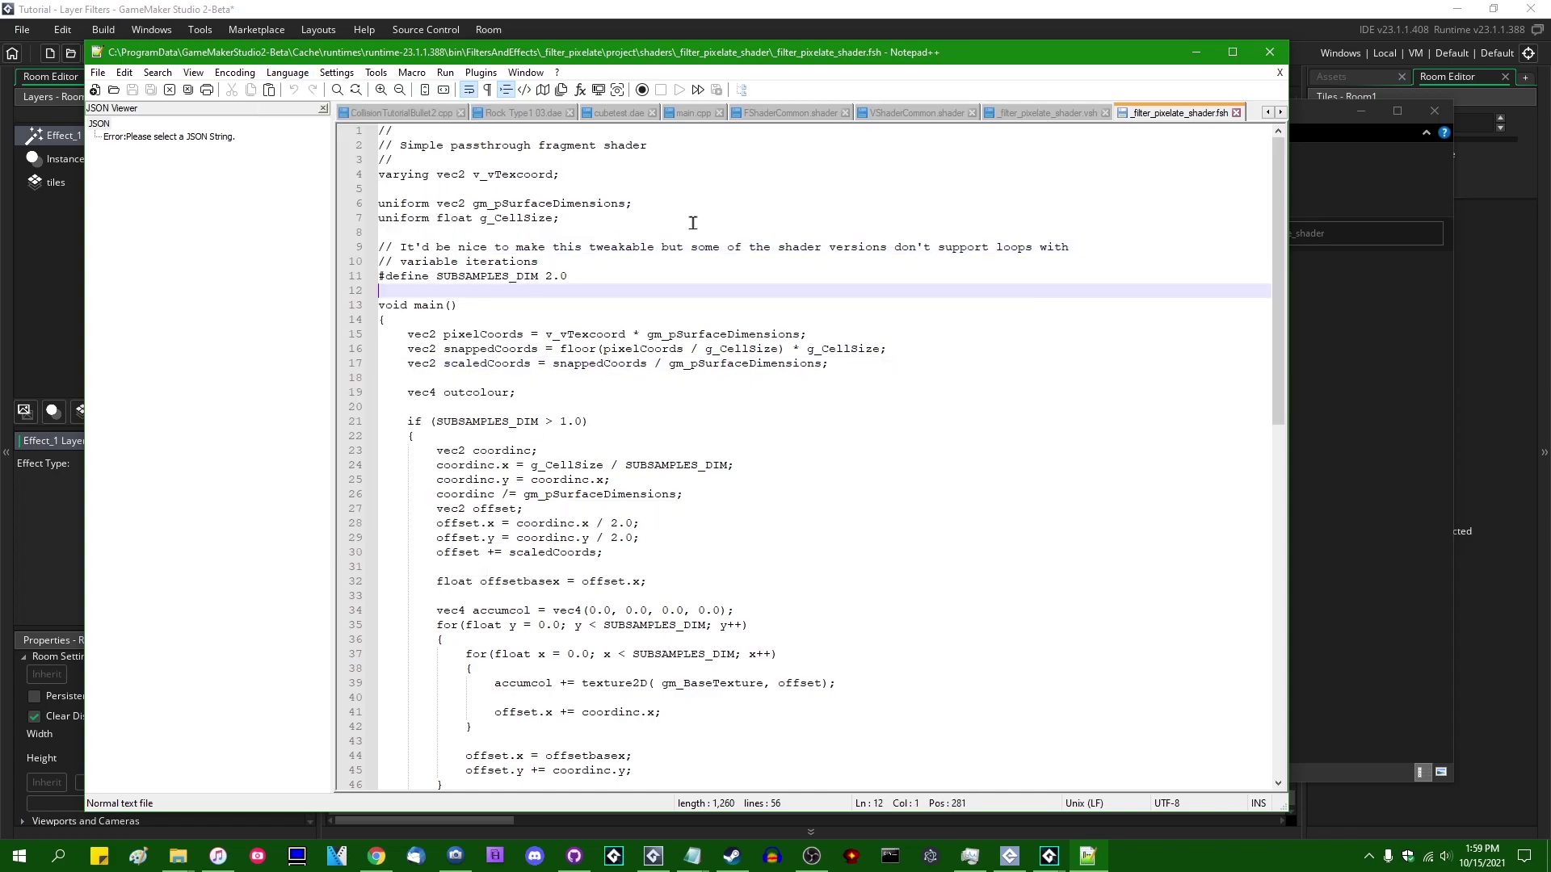
# - Minimize Notepad++ and open _filter_pixelate_shader.fsh in Visual Studio Code to read main()
pyautogui.click(1196, 51)
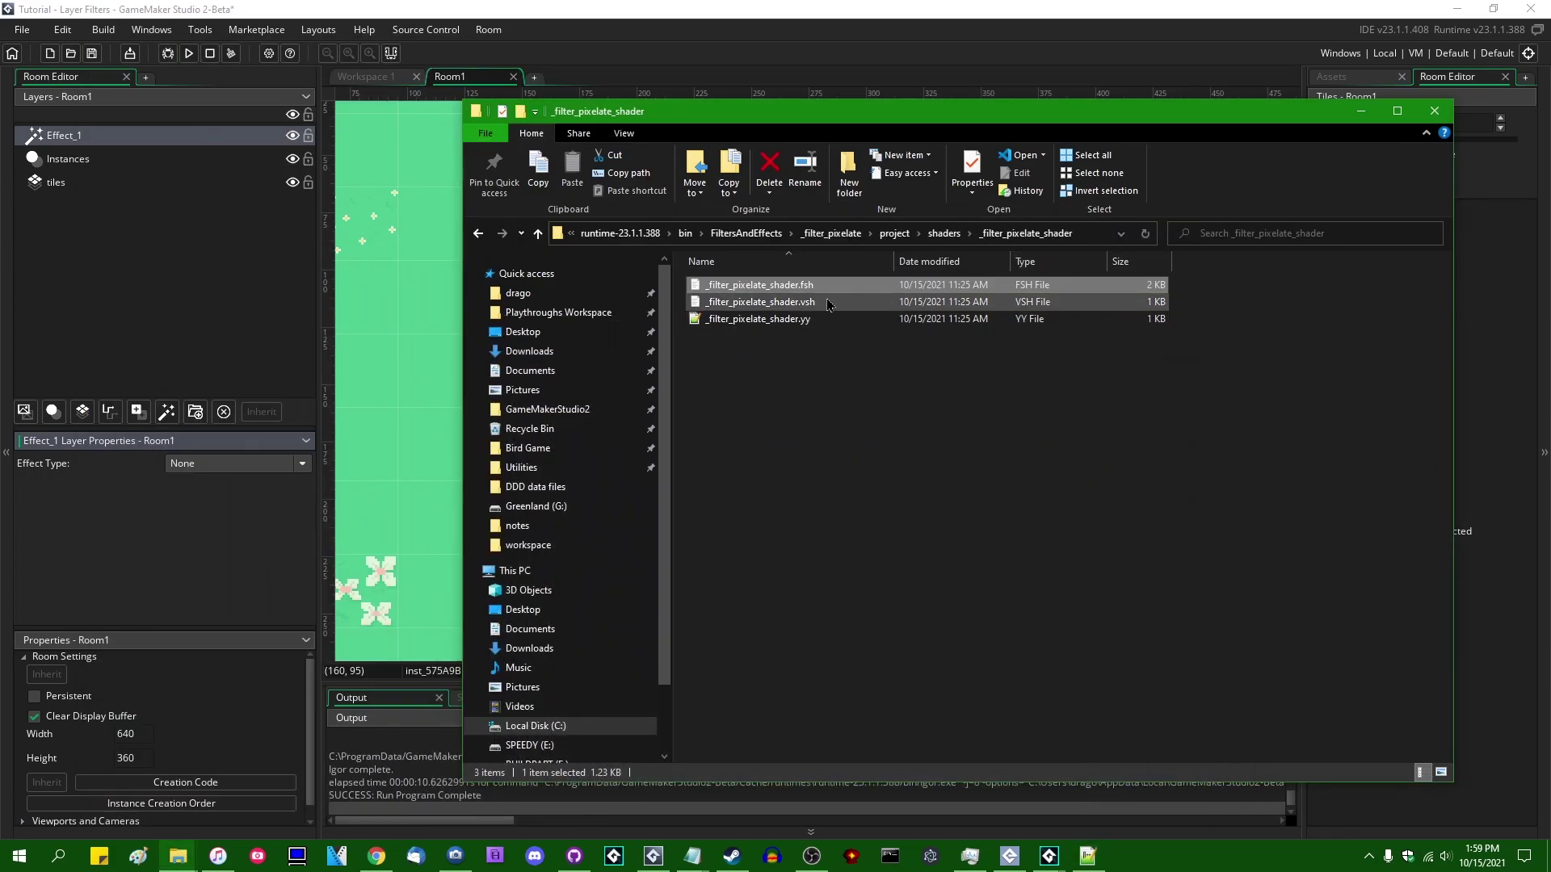
pyautogui.doubleClick(834, 289)
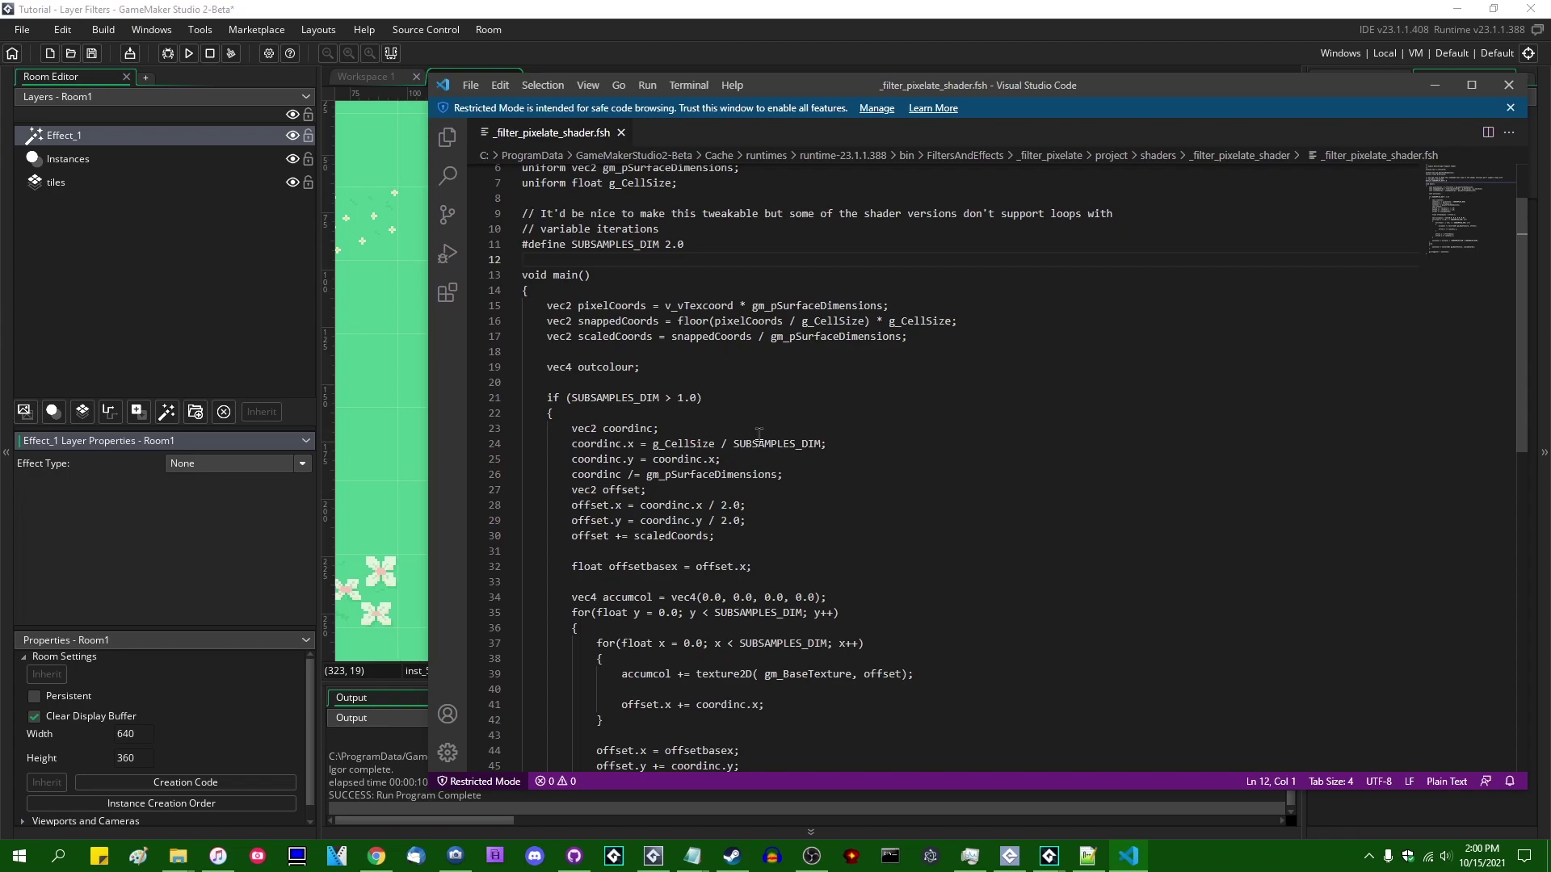
pyautogui.scroll(-8, 762, 434)
pyautogui.scroll(10, 1024, 478)
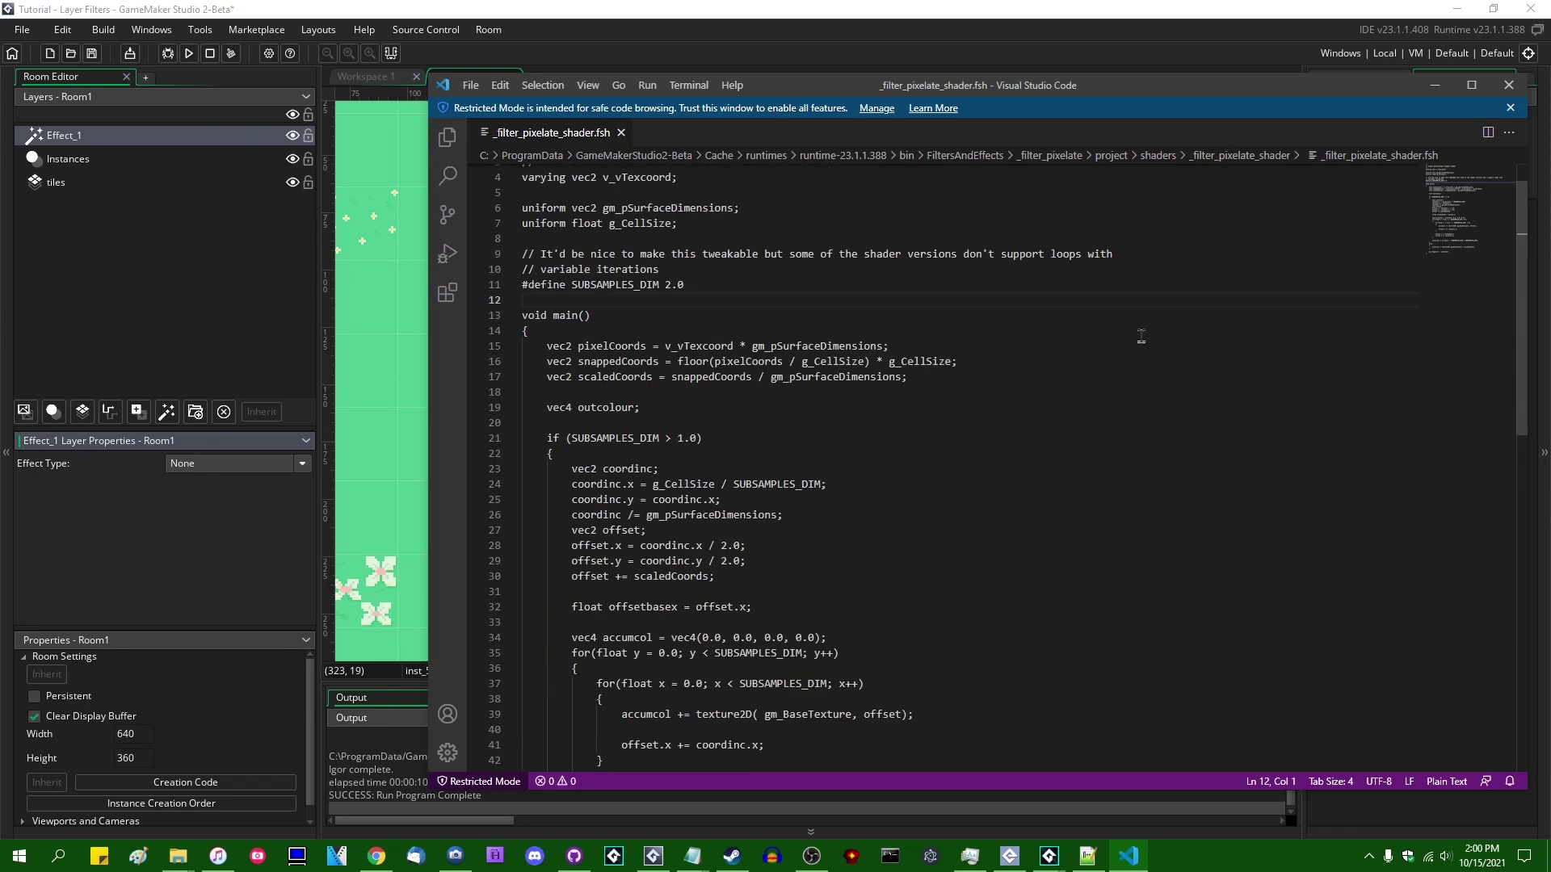
# - Check the Effect_1 layer's Effect Type list in Room1, leaving it at None
pyautogui.click(1434, 85)
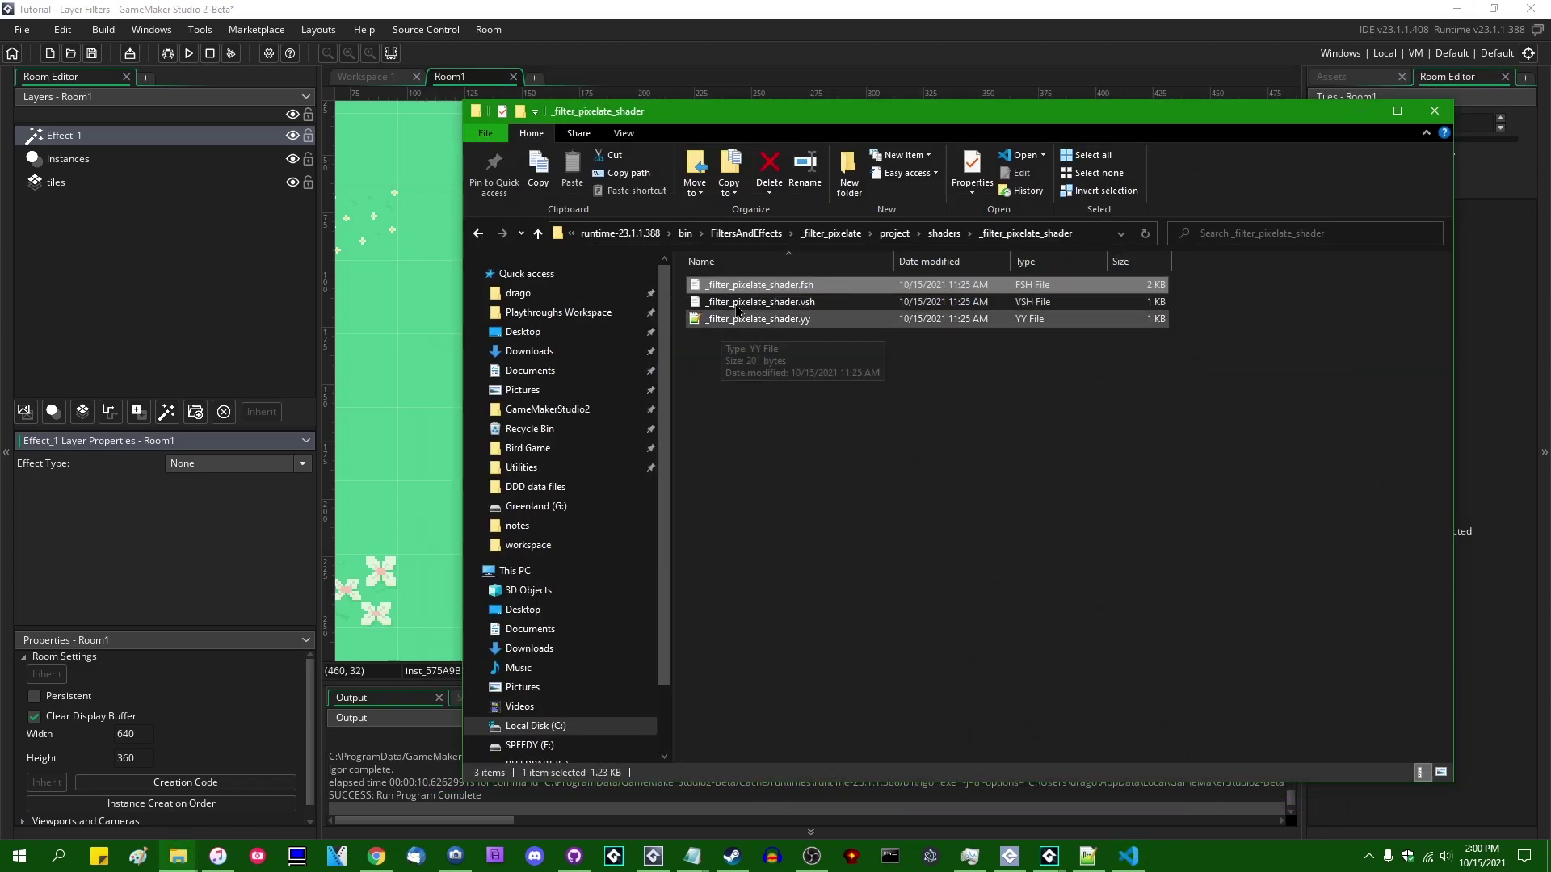
pyautogui.click(1361, 111)
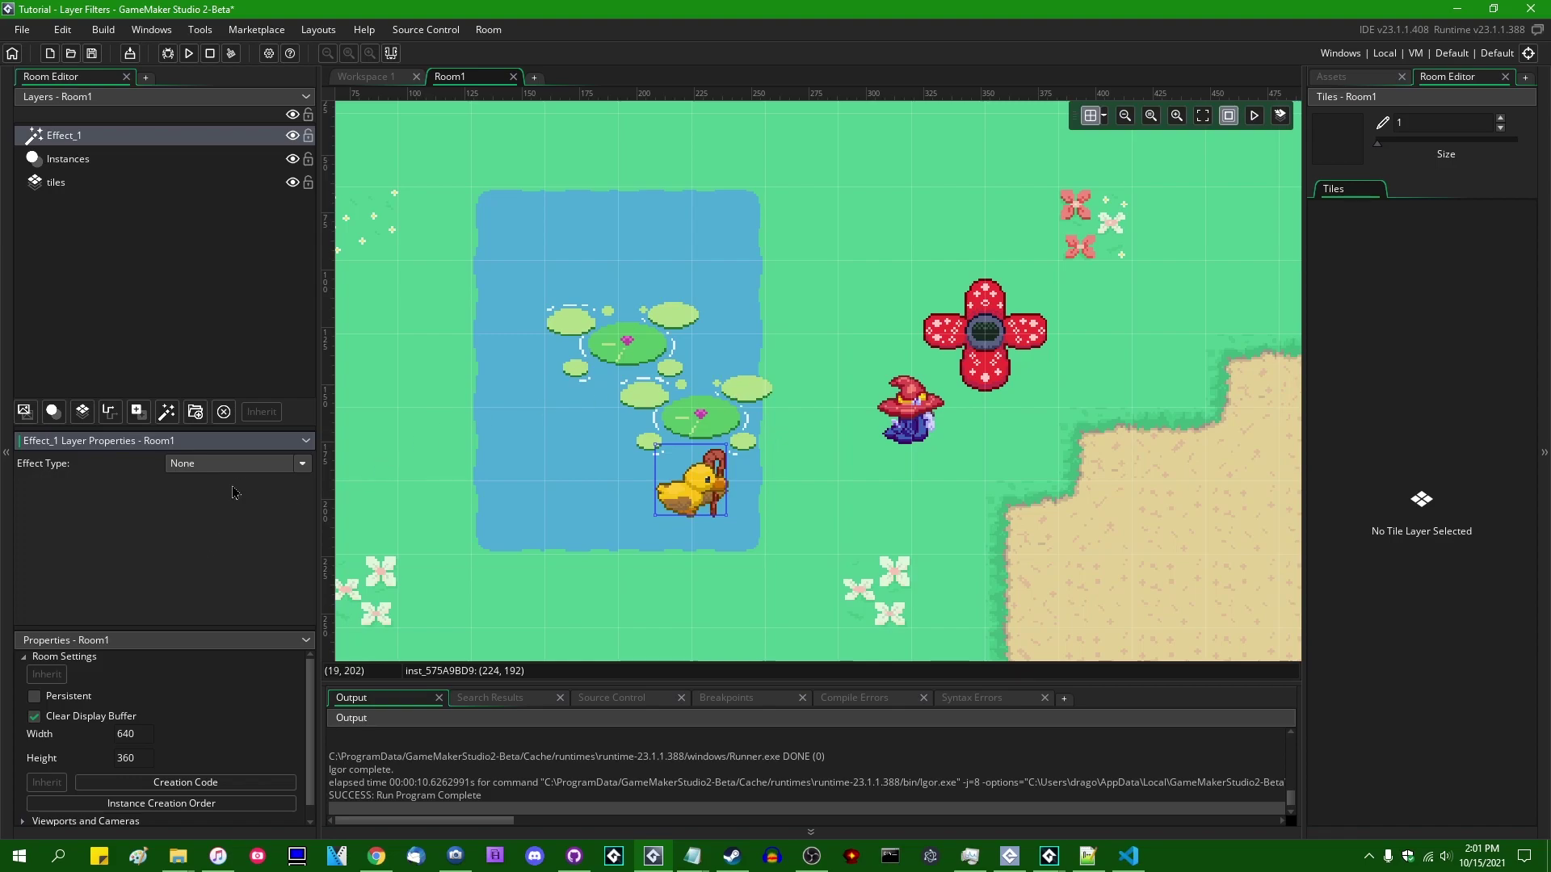
pyautogui.click(235, 463)
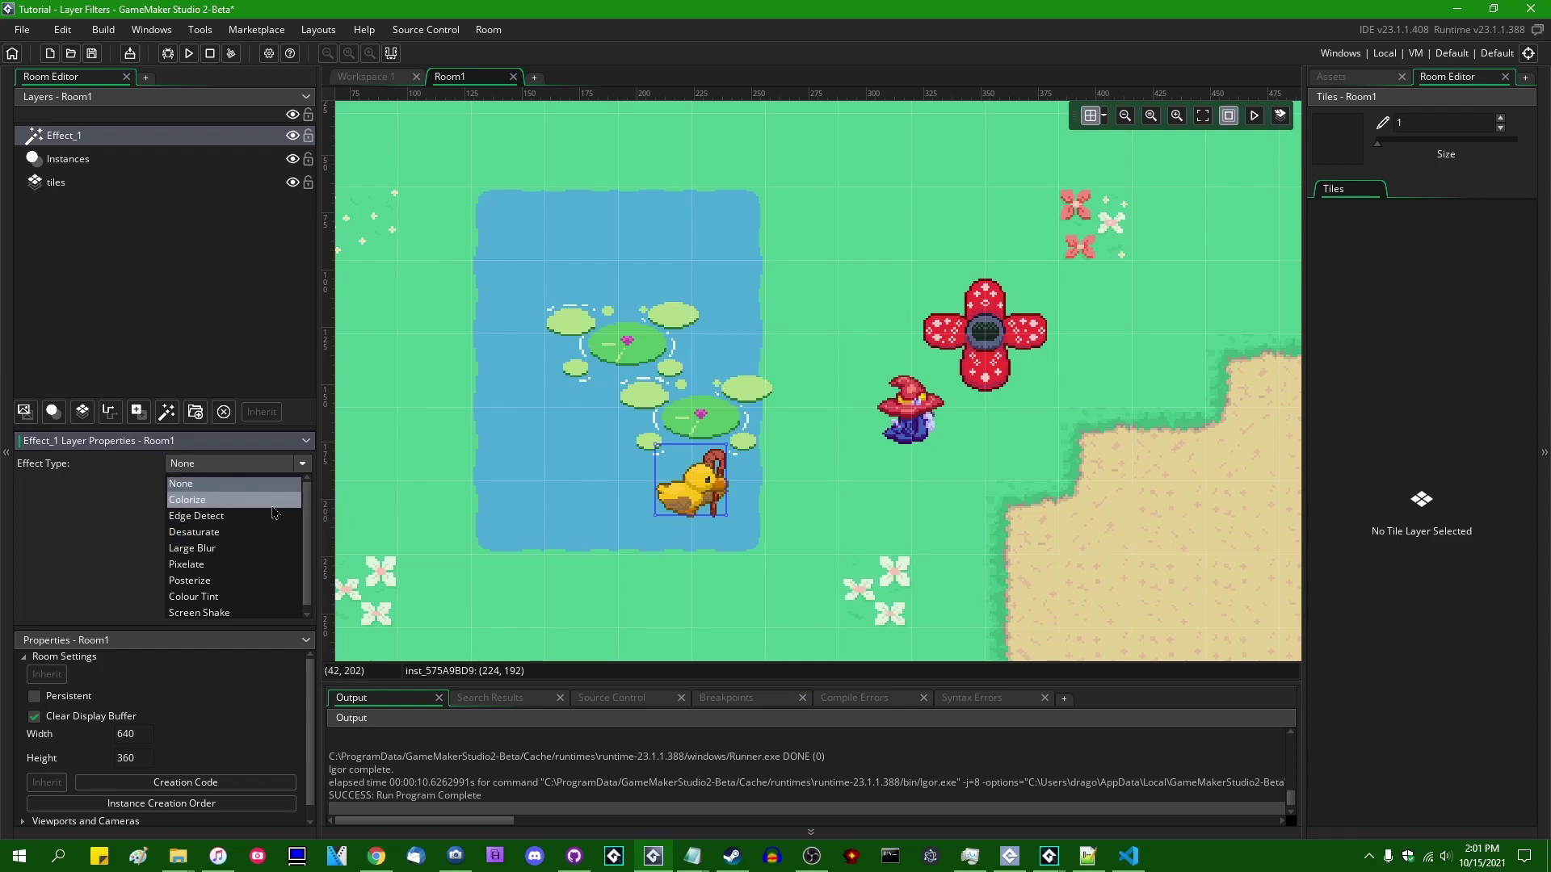
pyautogui.press('Escape')
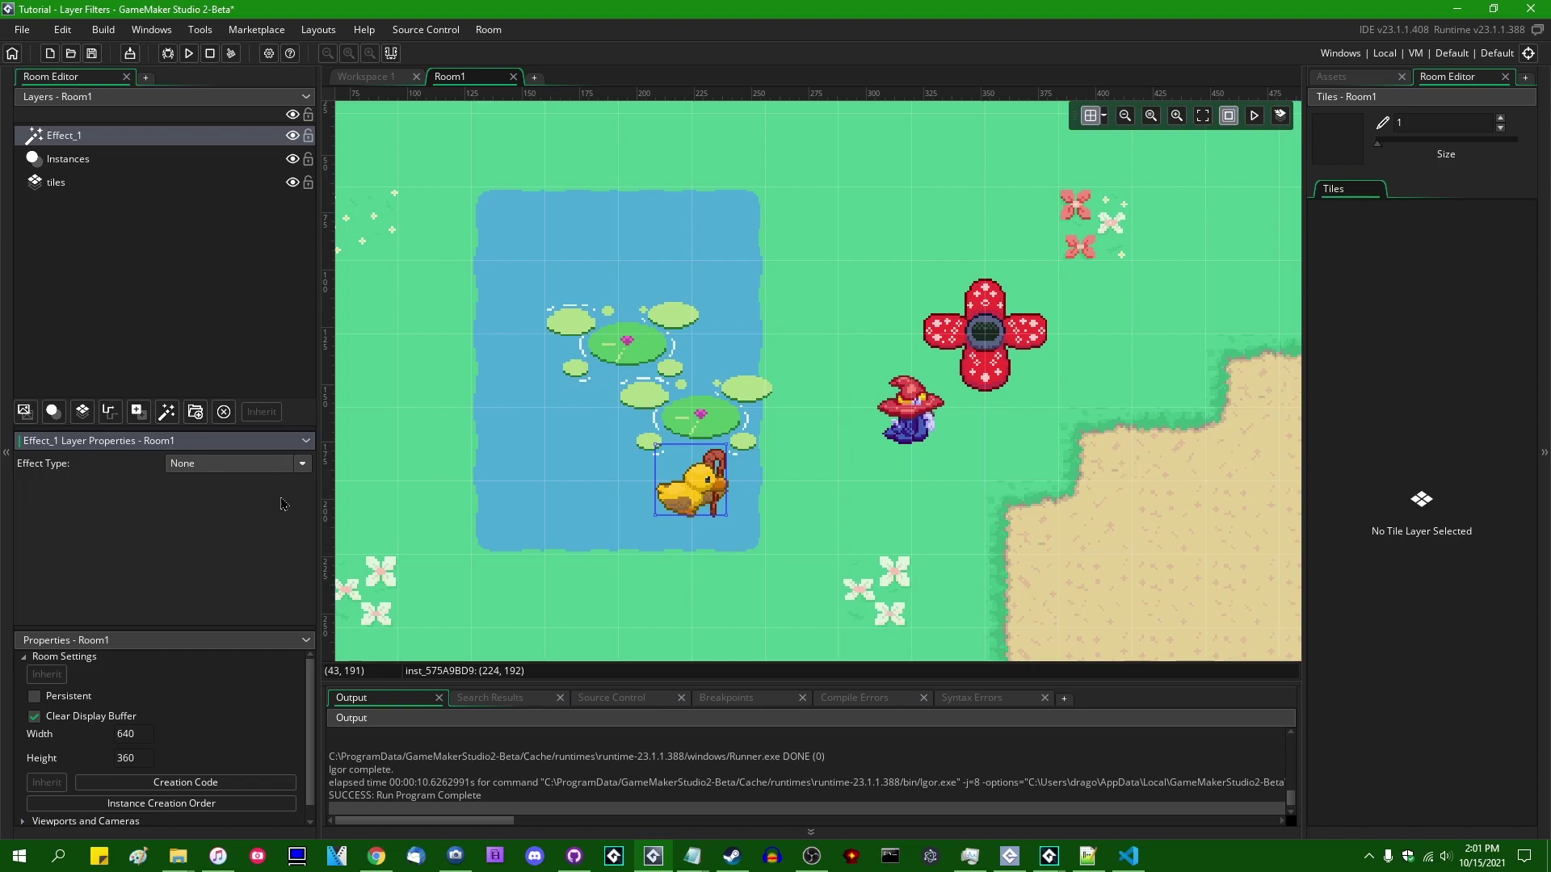
pyautogui.click(1128, 856)
# - Scroll the shader, then return Explorer to FiltersAndEffects and minimize it
pyautogui.scroll(-6, 792, 533)
pyautogui.scroll(-5, 791, 533)
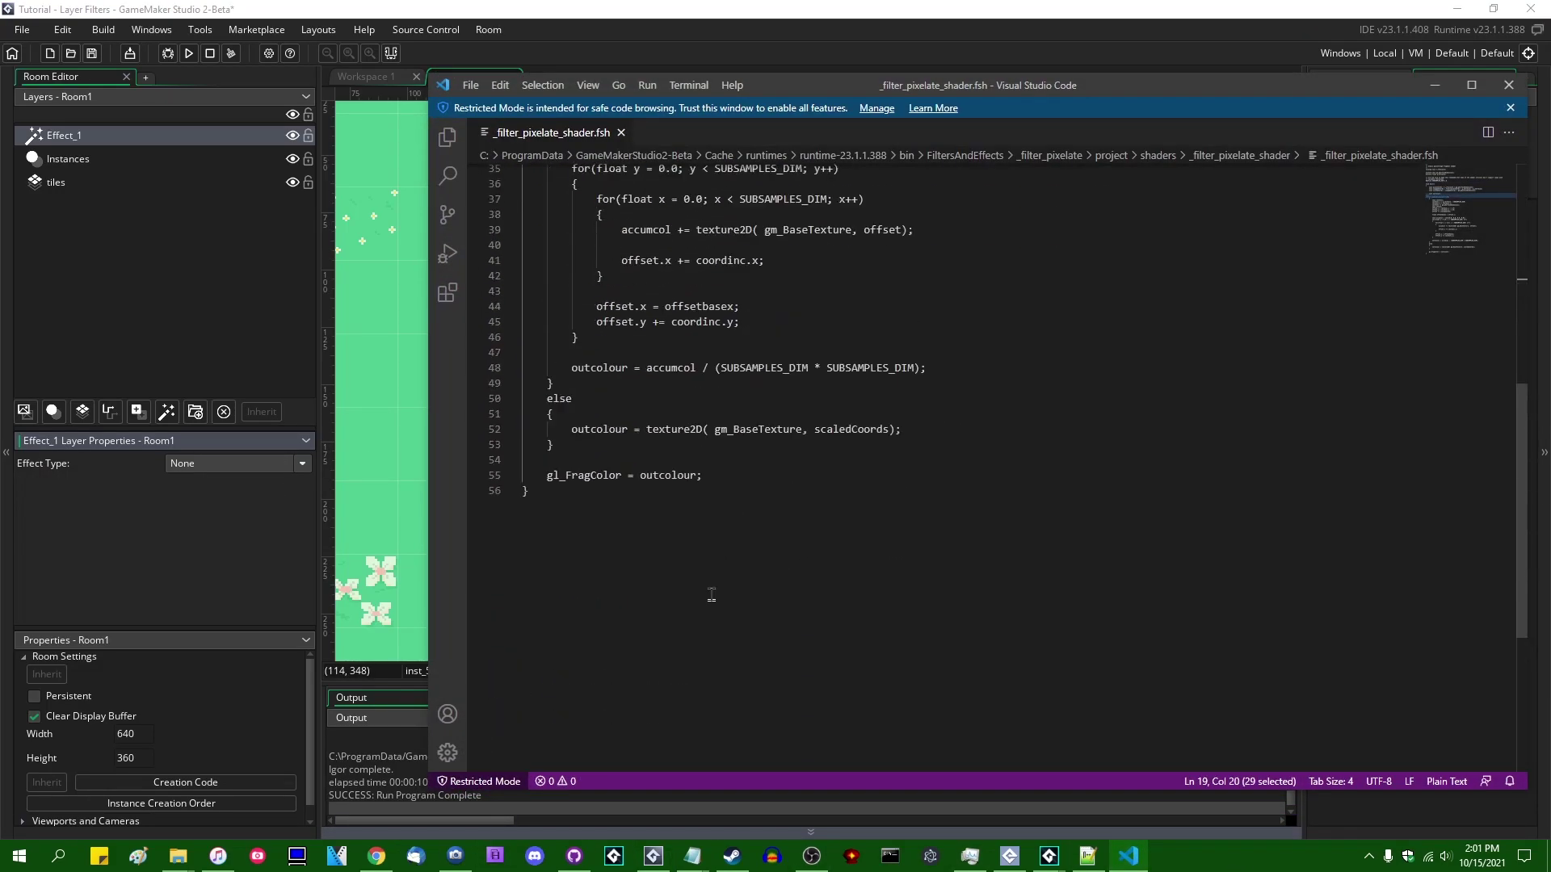
pyautogui.scroll(11, 727, 501)
pyautogui.click(671, 456)
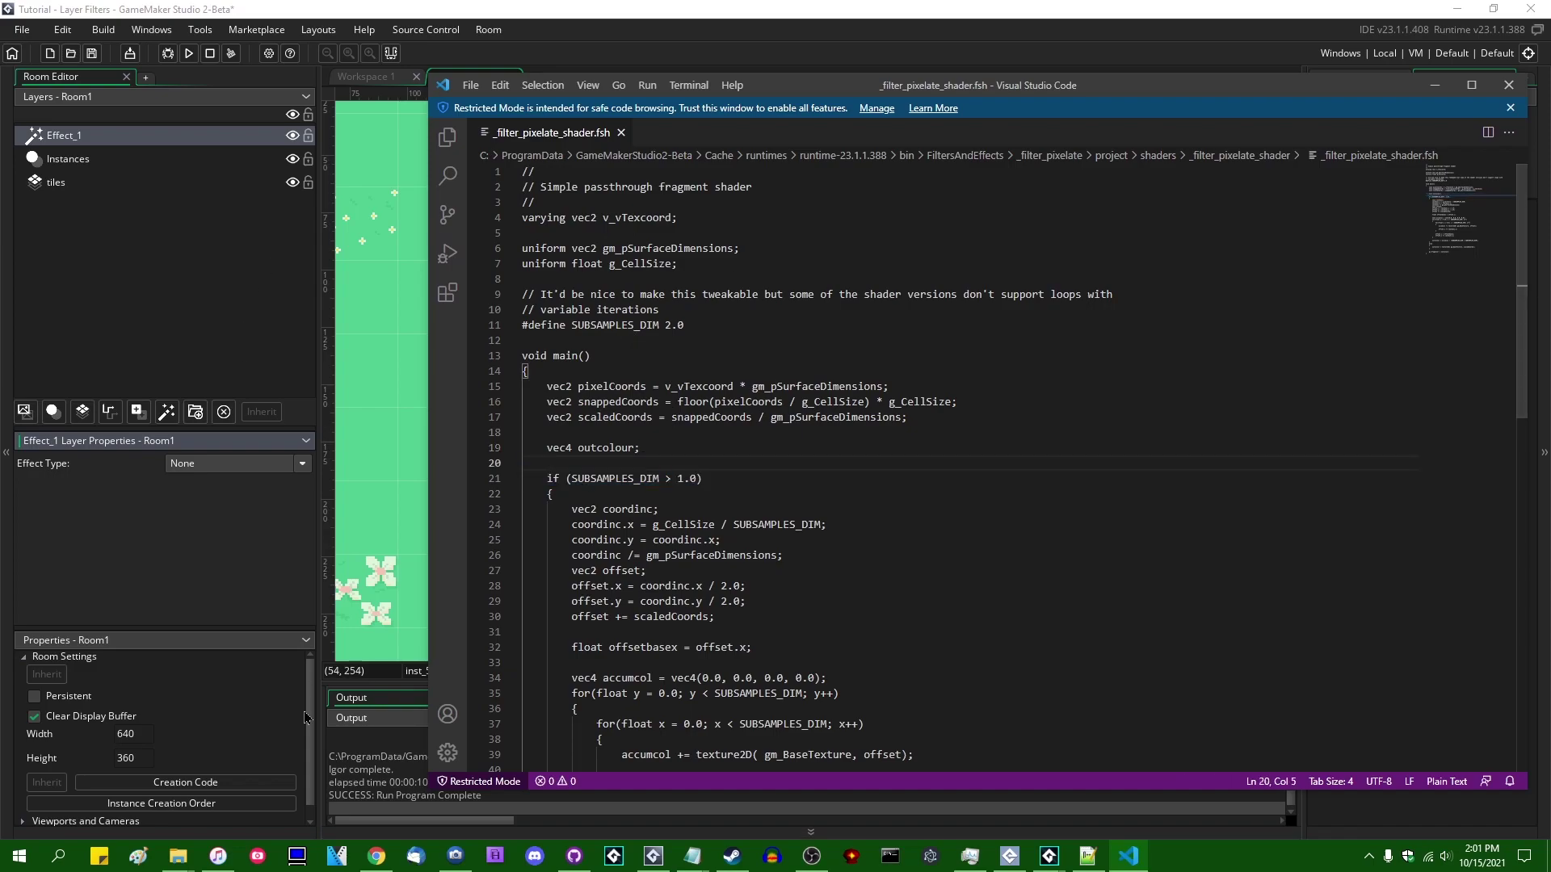
pyautogui.click(178, 856)
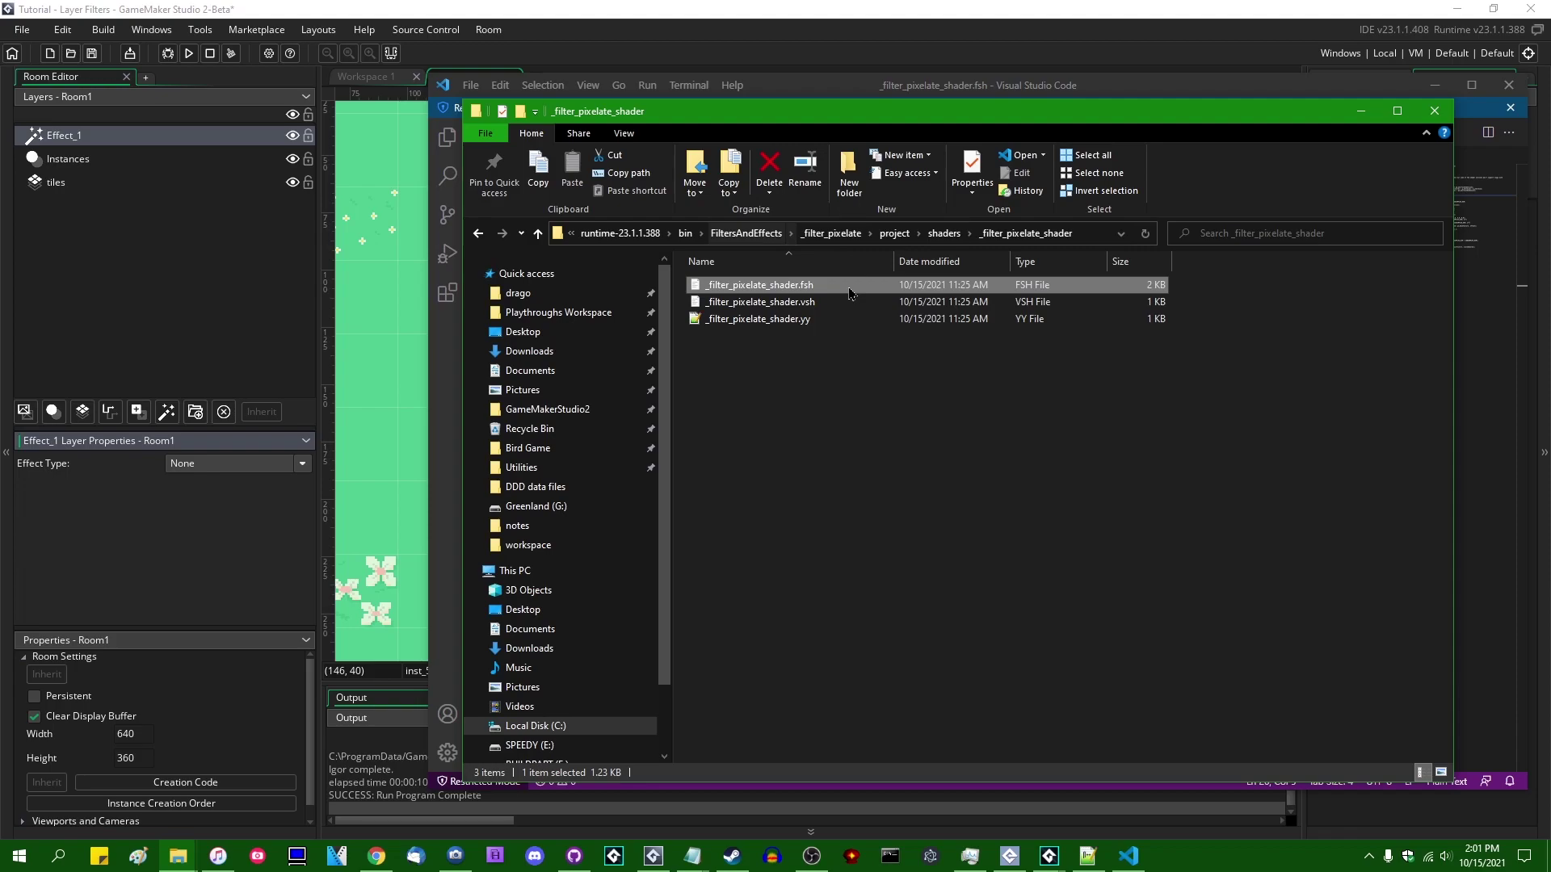
pyautogui.click(746, 234)
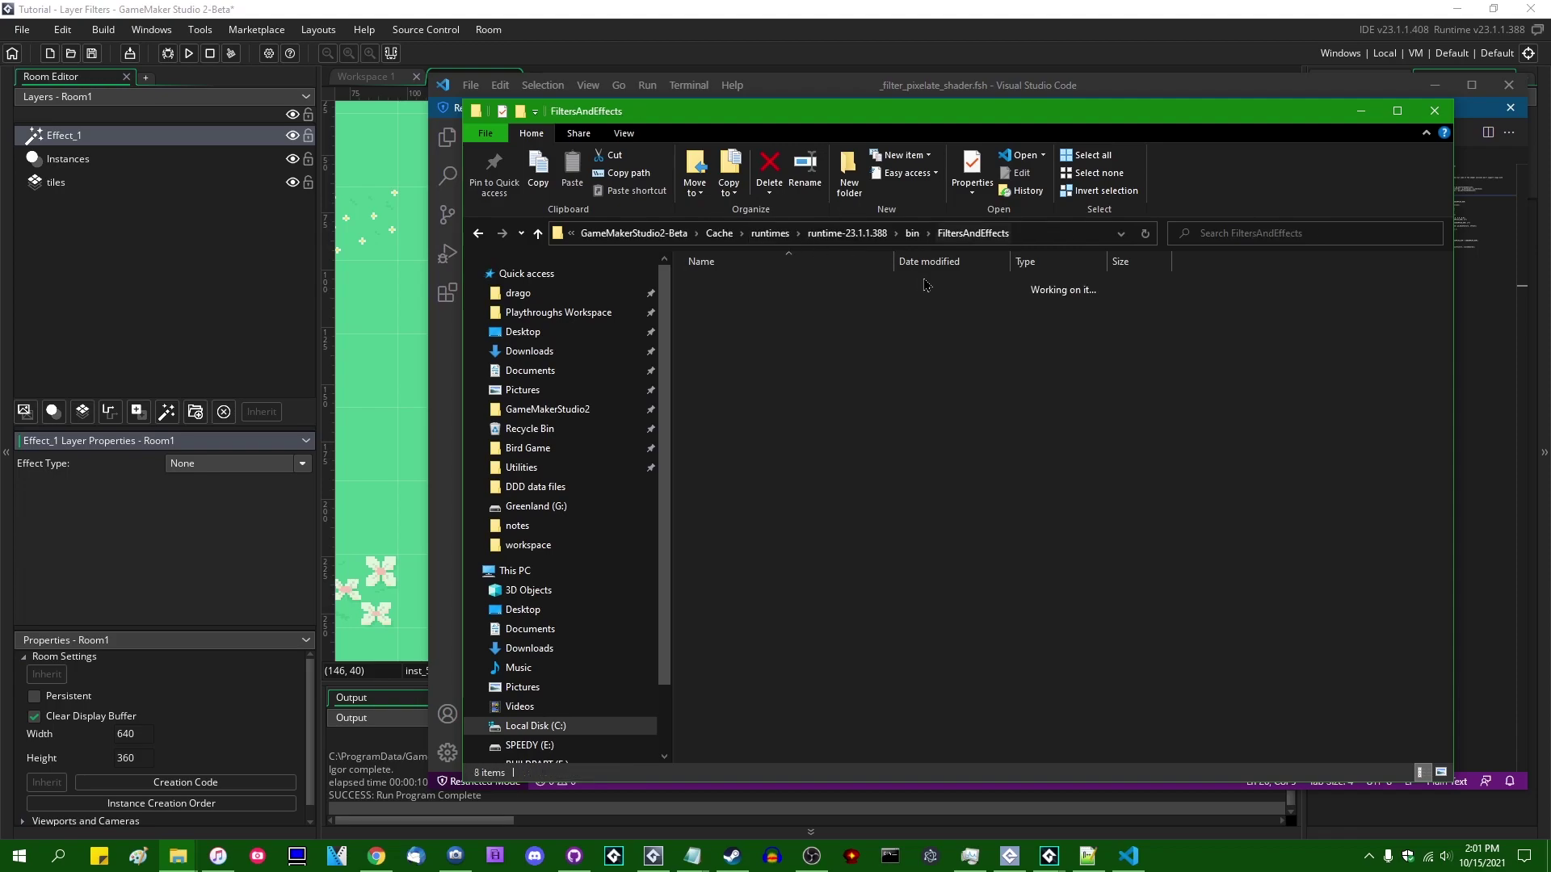
pyautogui.click(1361, 111)
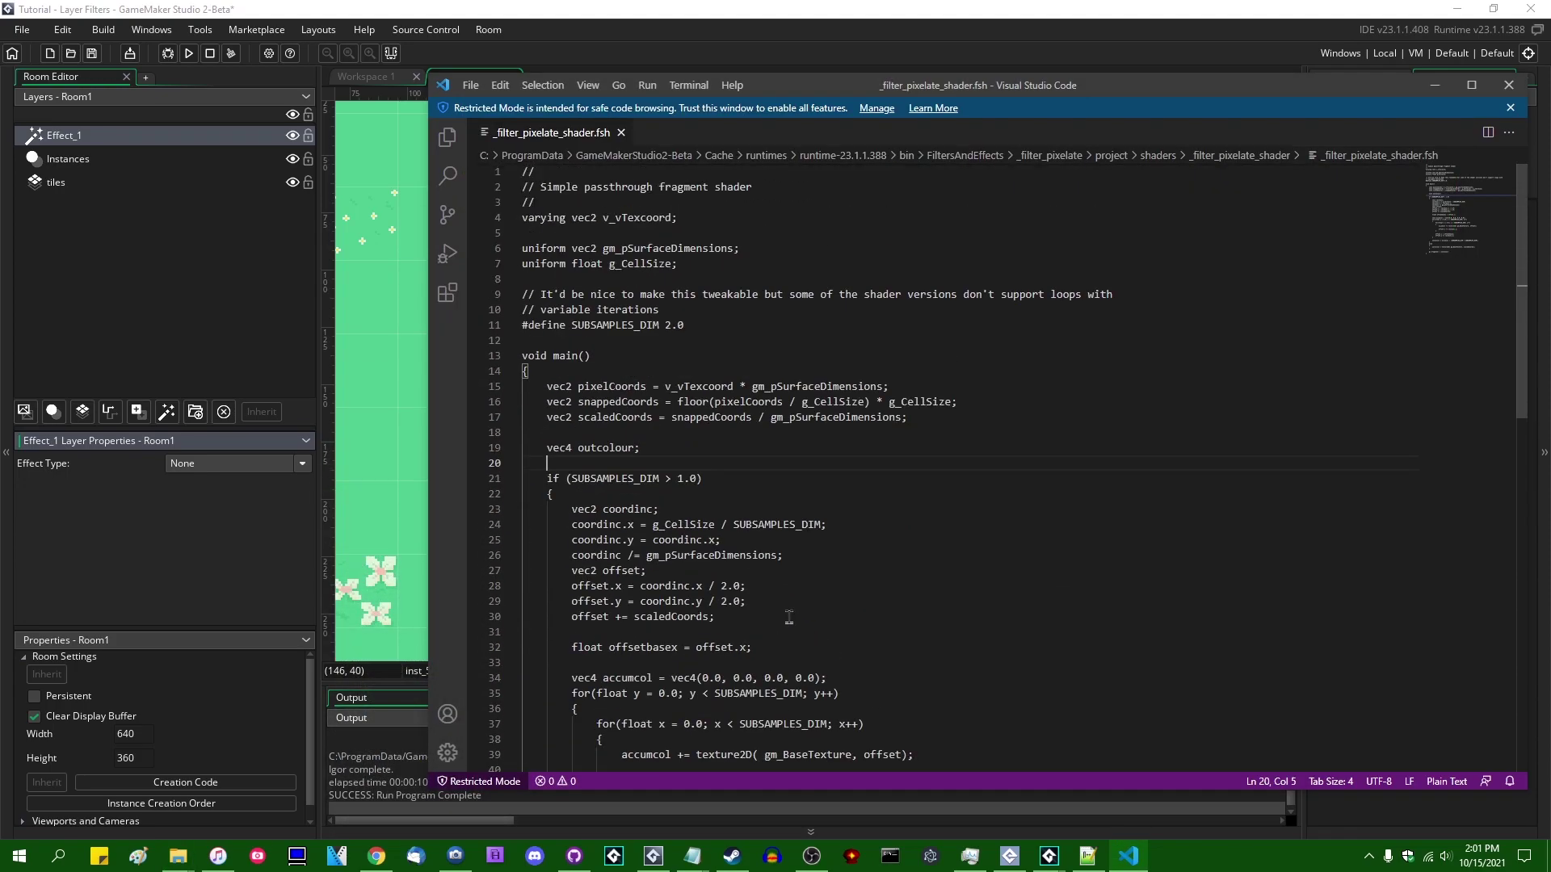
# - Read through the pixelate shader code around the outcolour declaration
pyautogui.click(637, 344)
pyautogui.scroll(-5, 646, 436)
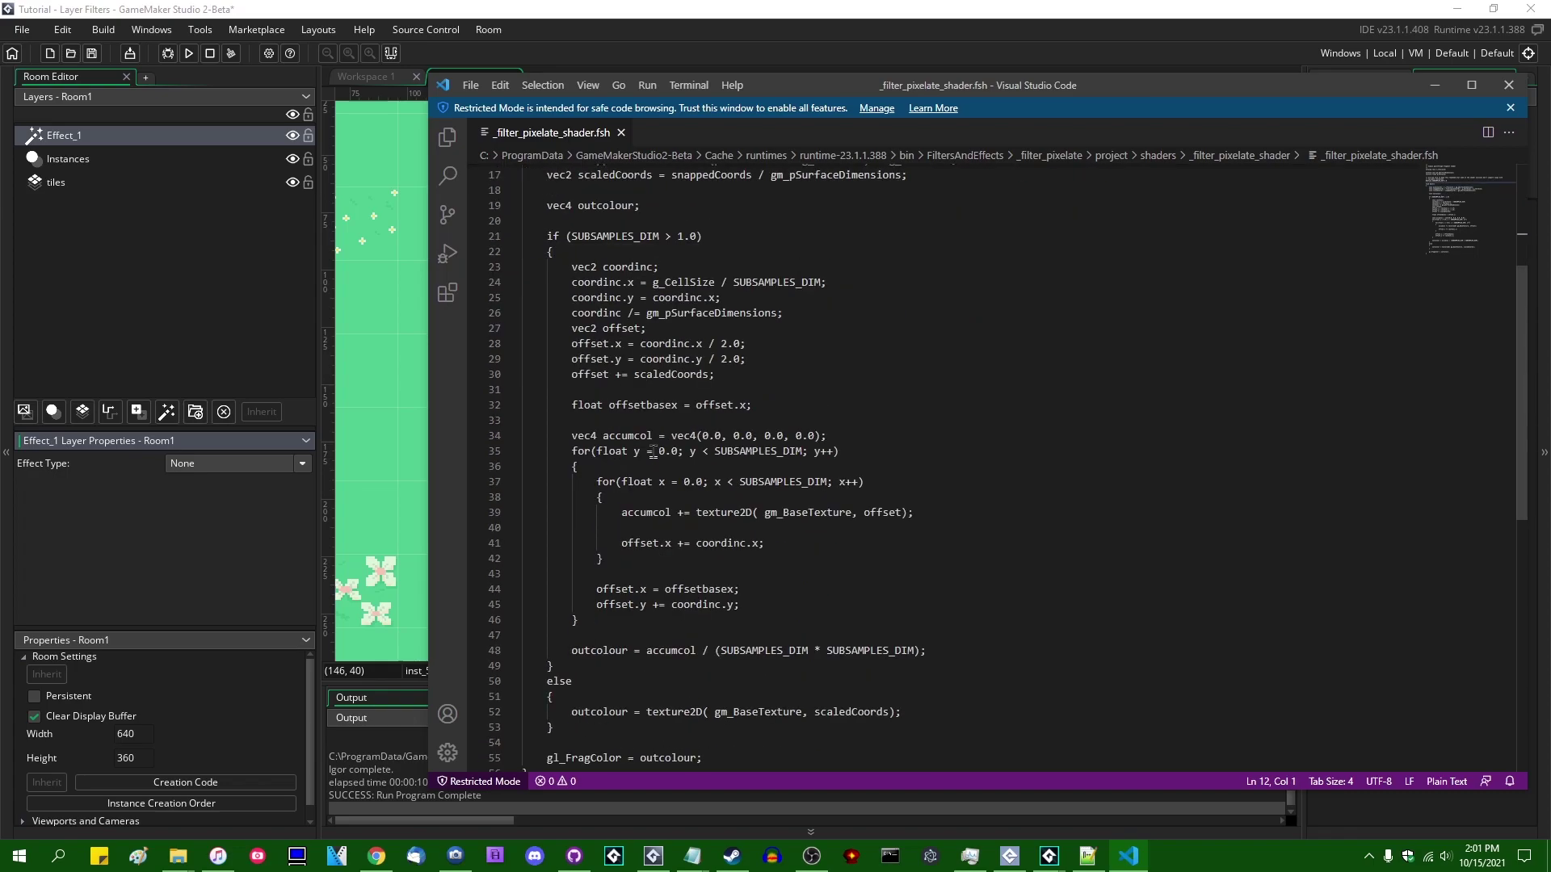
pyautogui.scroll(5, 735, 527)
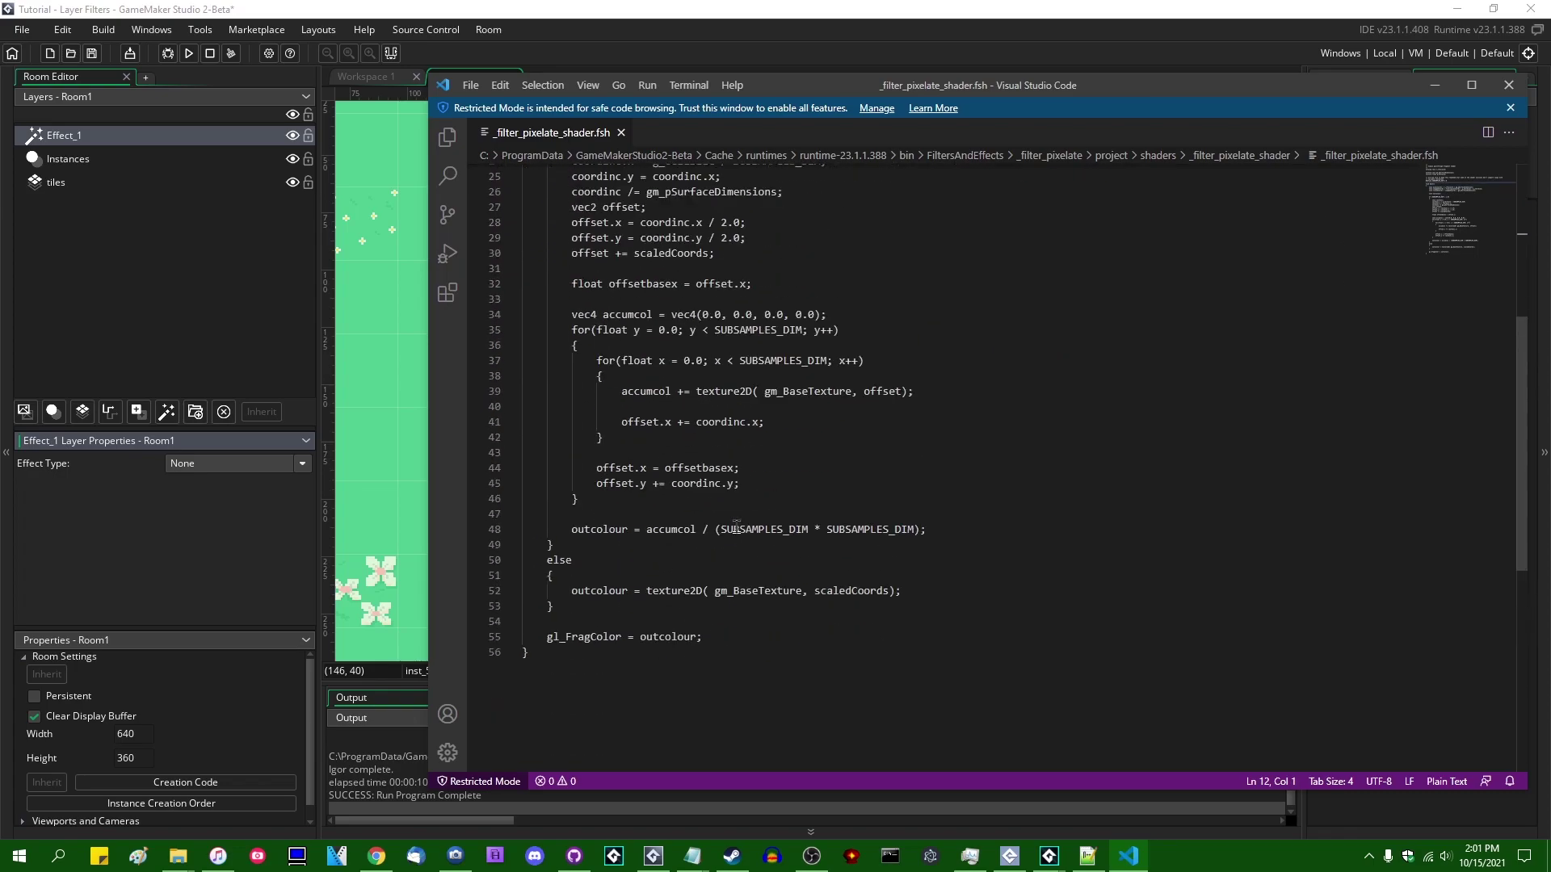
pyautogui.click(640, 449)
# - Open the par_thingy object from the Asset Browser in Workspace 1
pyautogui.click(638, 8)
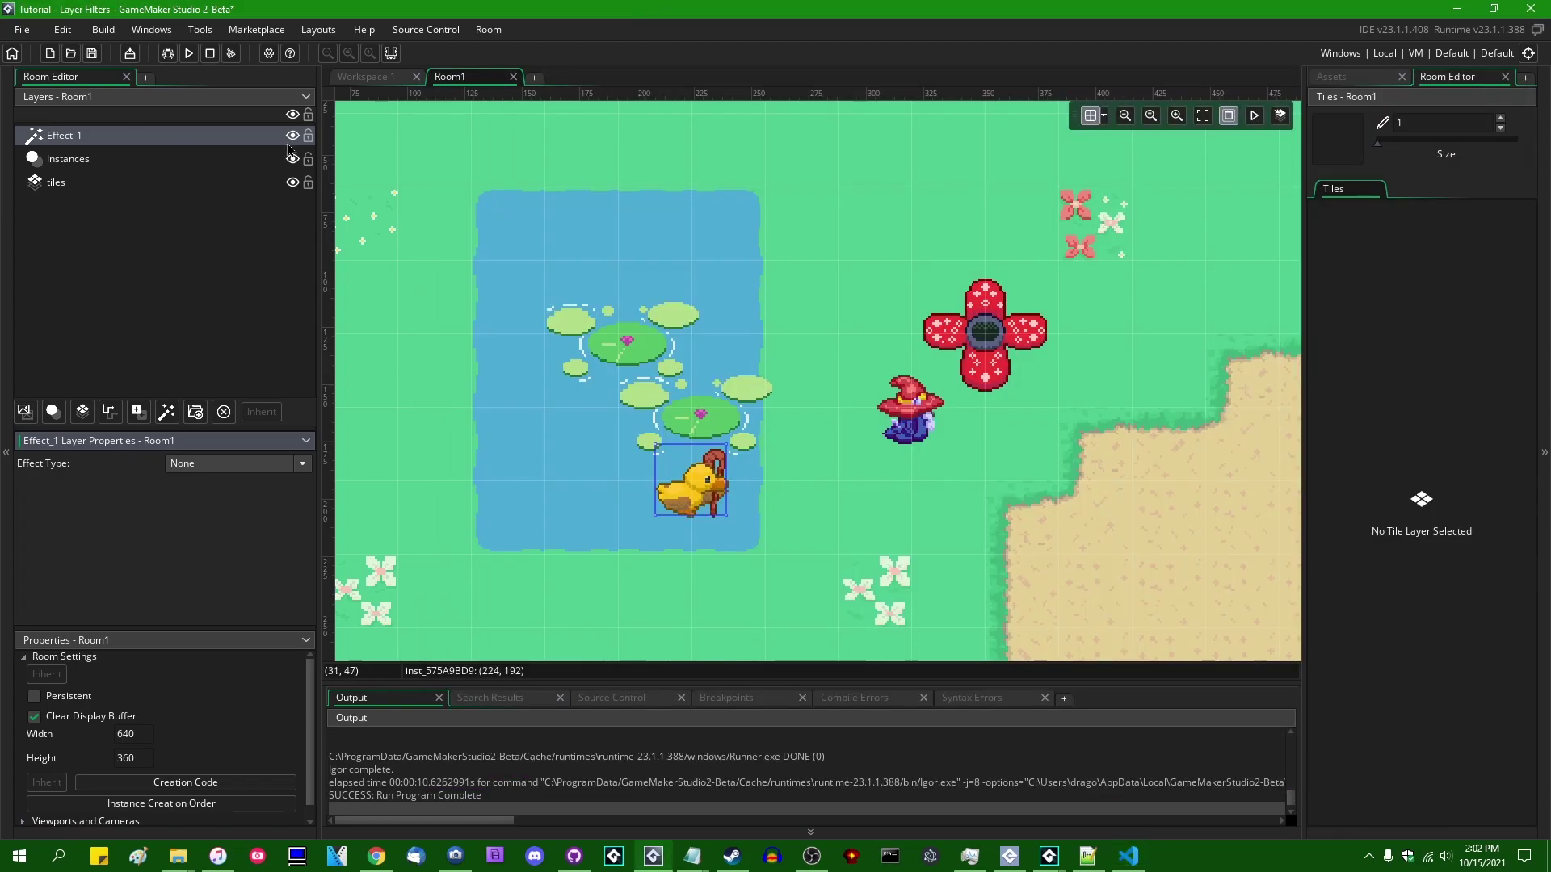
pyautogui.click(56, 182)
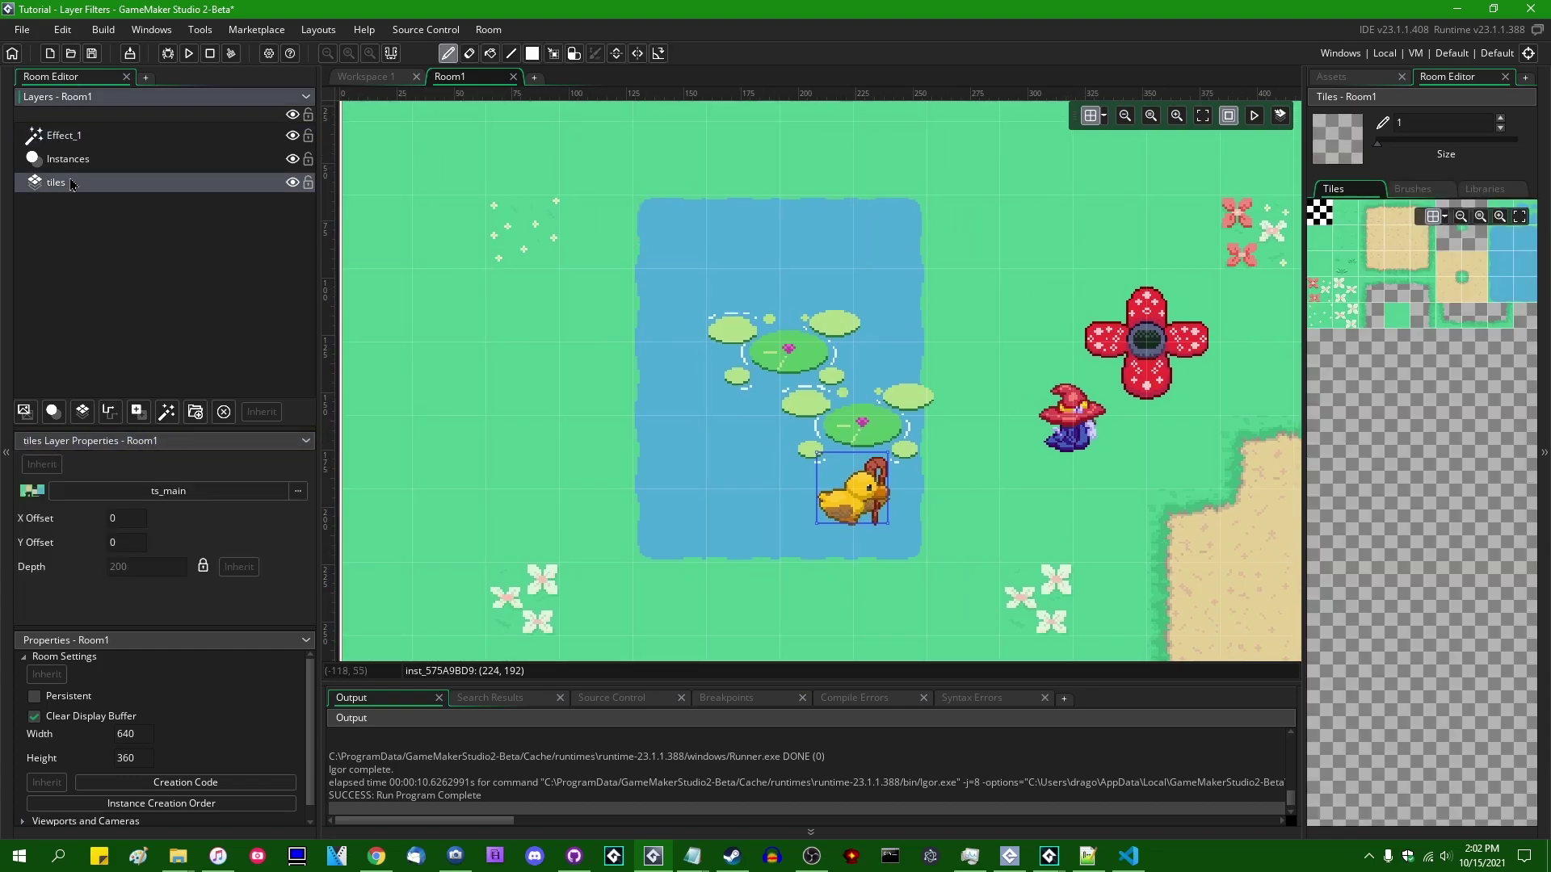
pyautogui.click(67, 158)
pyautogui.click(366, 76)
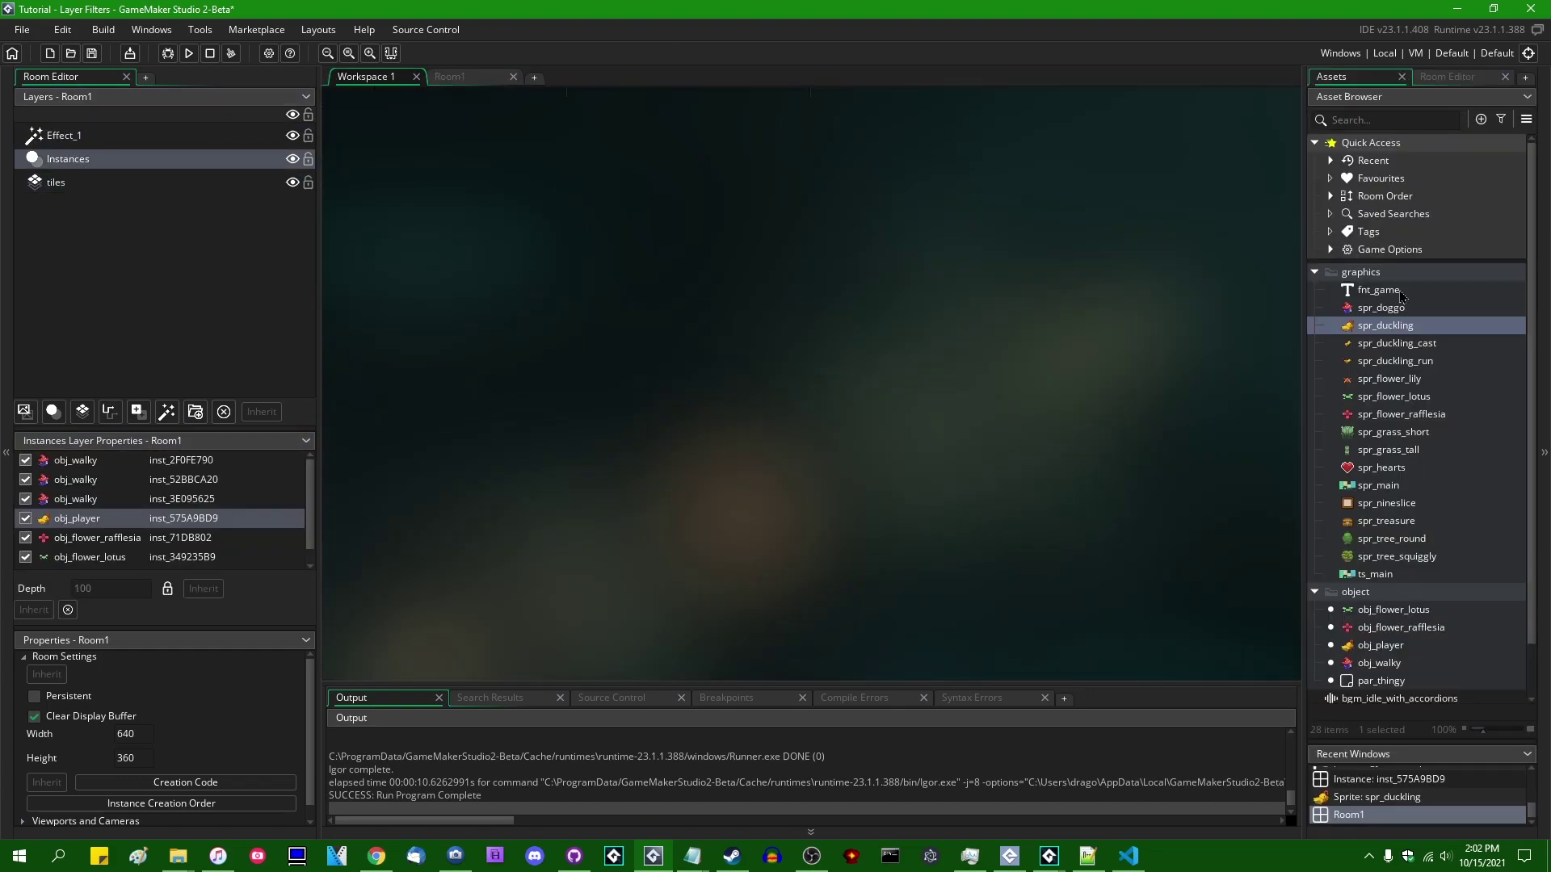
pyautogui.click(1316, 275)
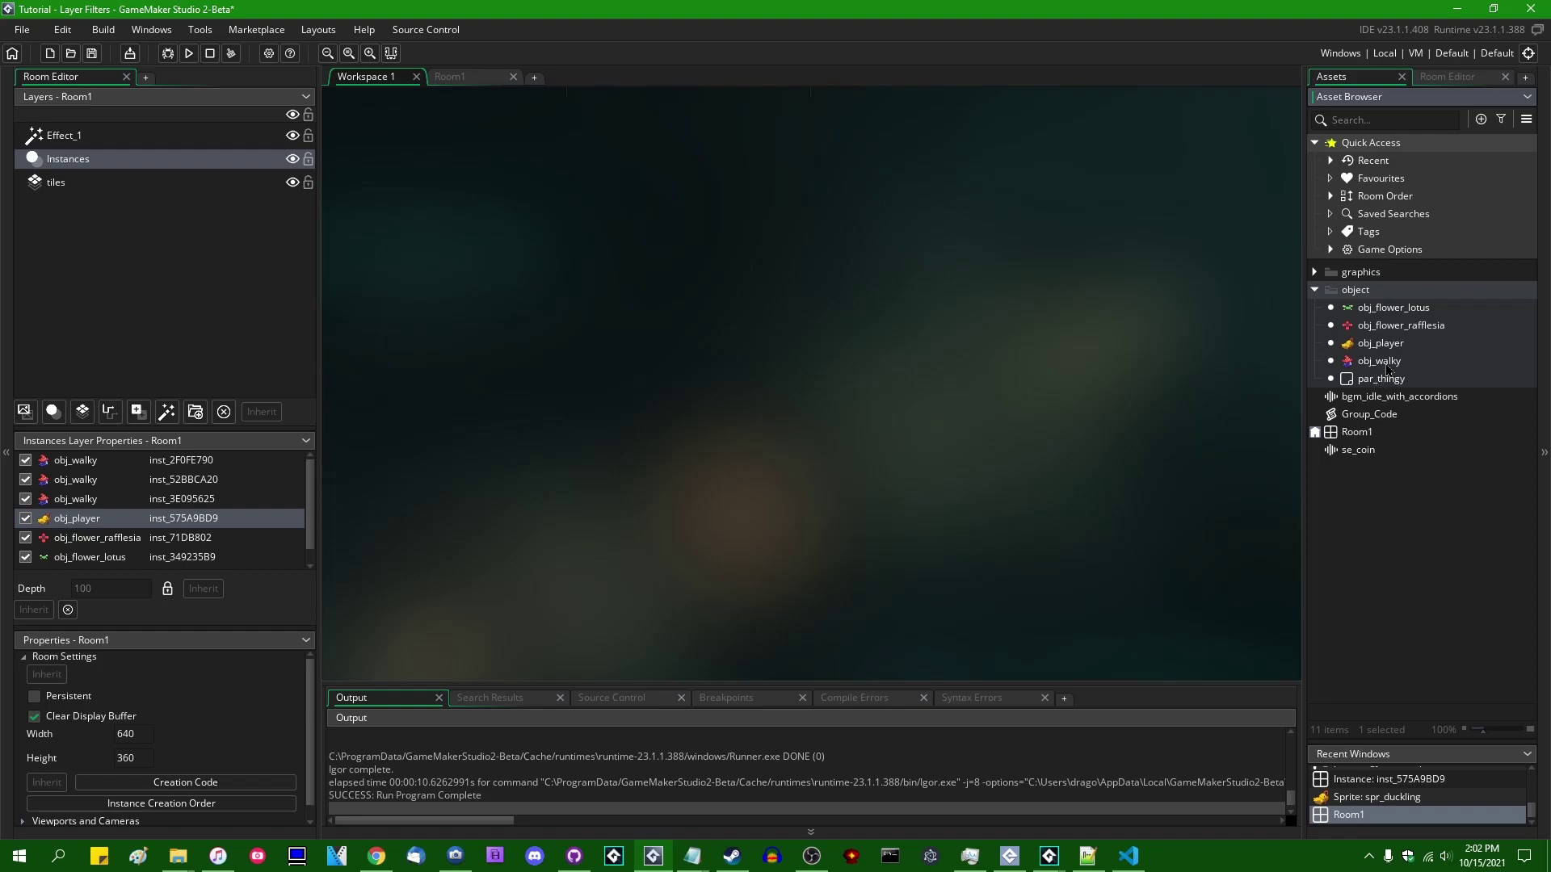
pyautogui.doubleClick(1382, 379)
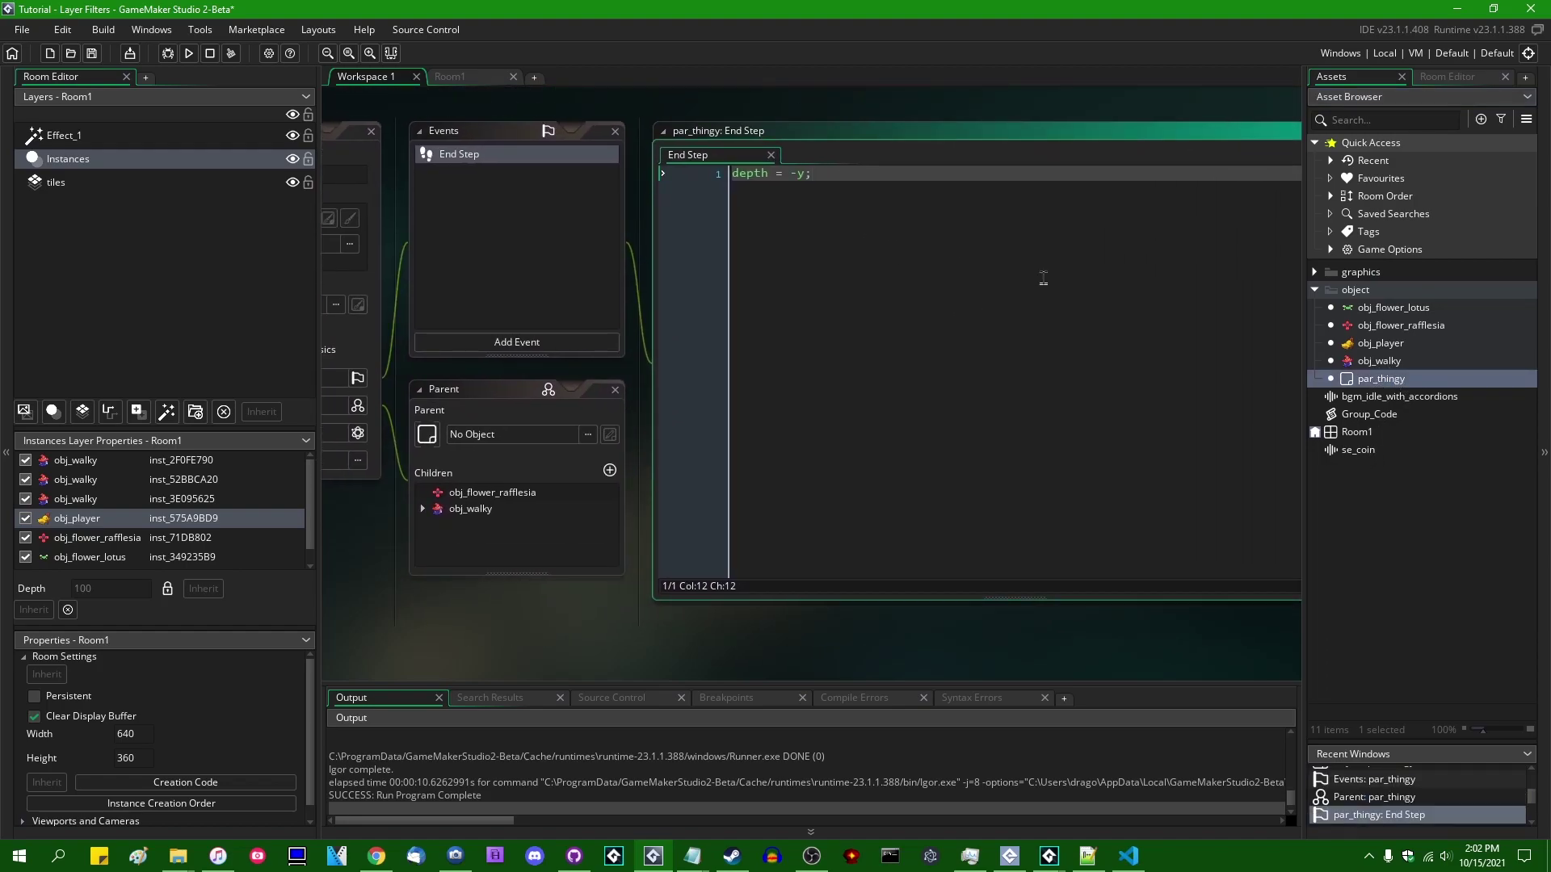
# - Add an fx_create() call below depth = -y in par_thingy's End Step
pyautogui.press('Return')
pyautogui.press('Return')
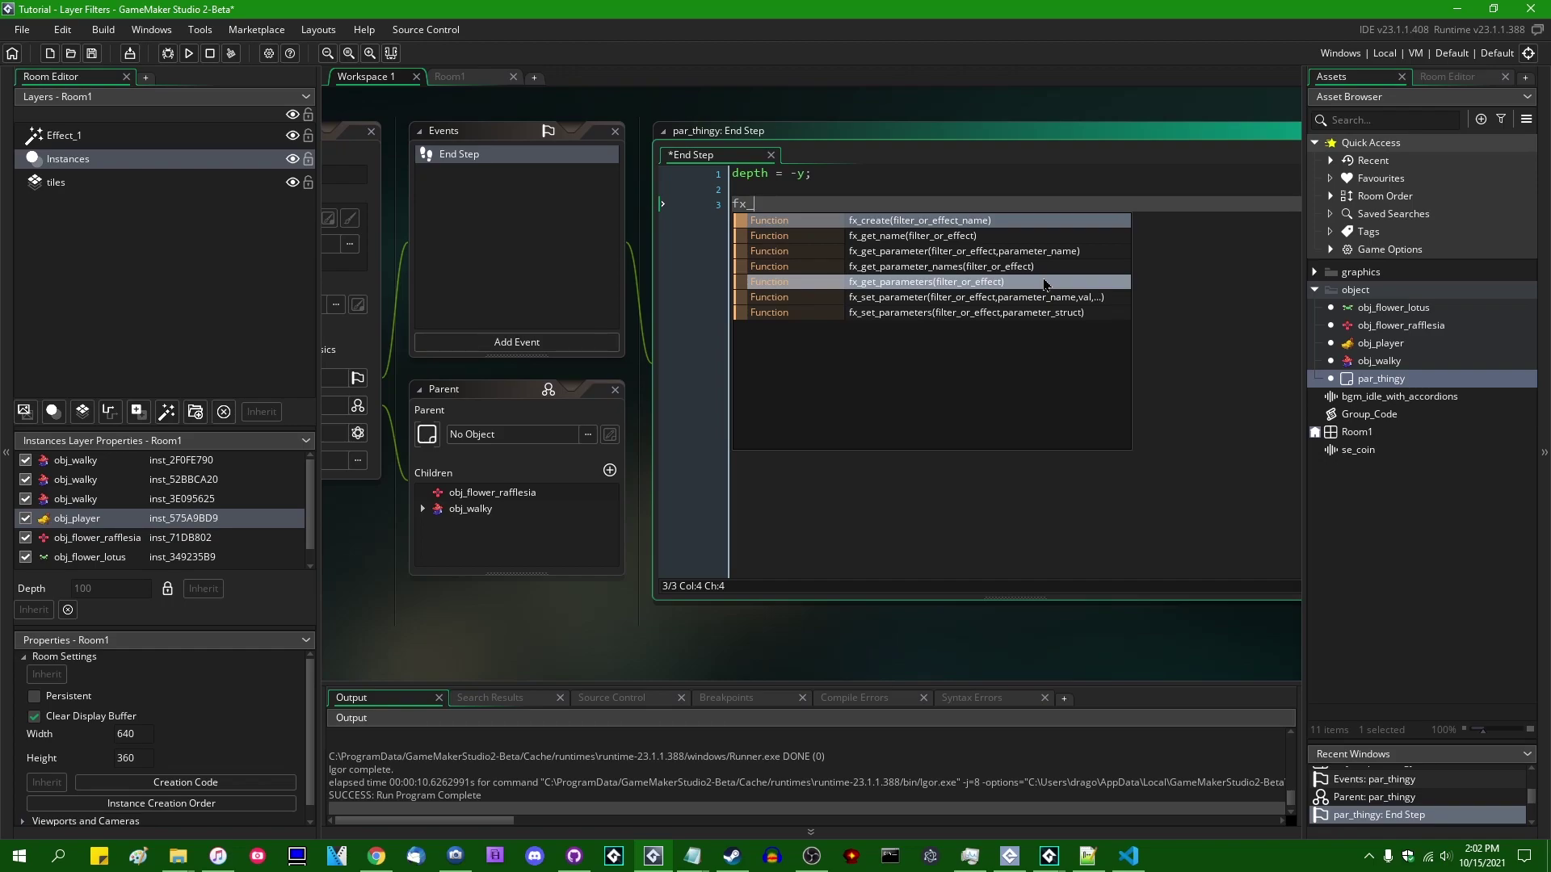
pyautogui.write('fx_')
pyautogui.press('Return')
pyautogui.write('()')
pyautogui.press('Return')
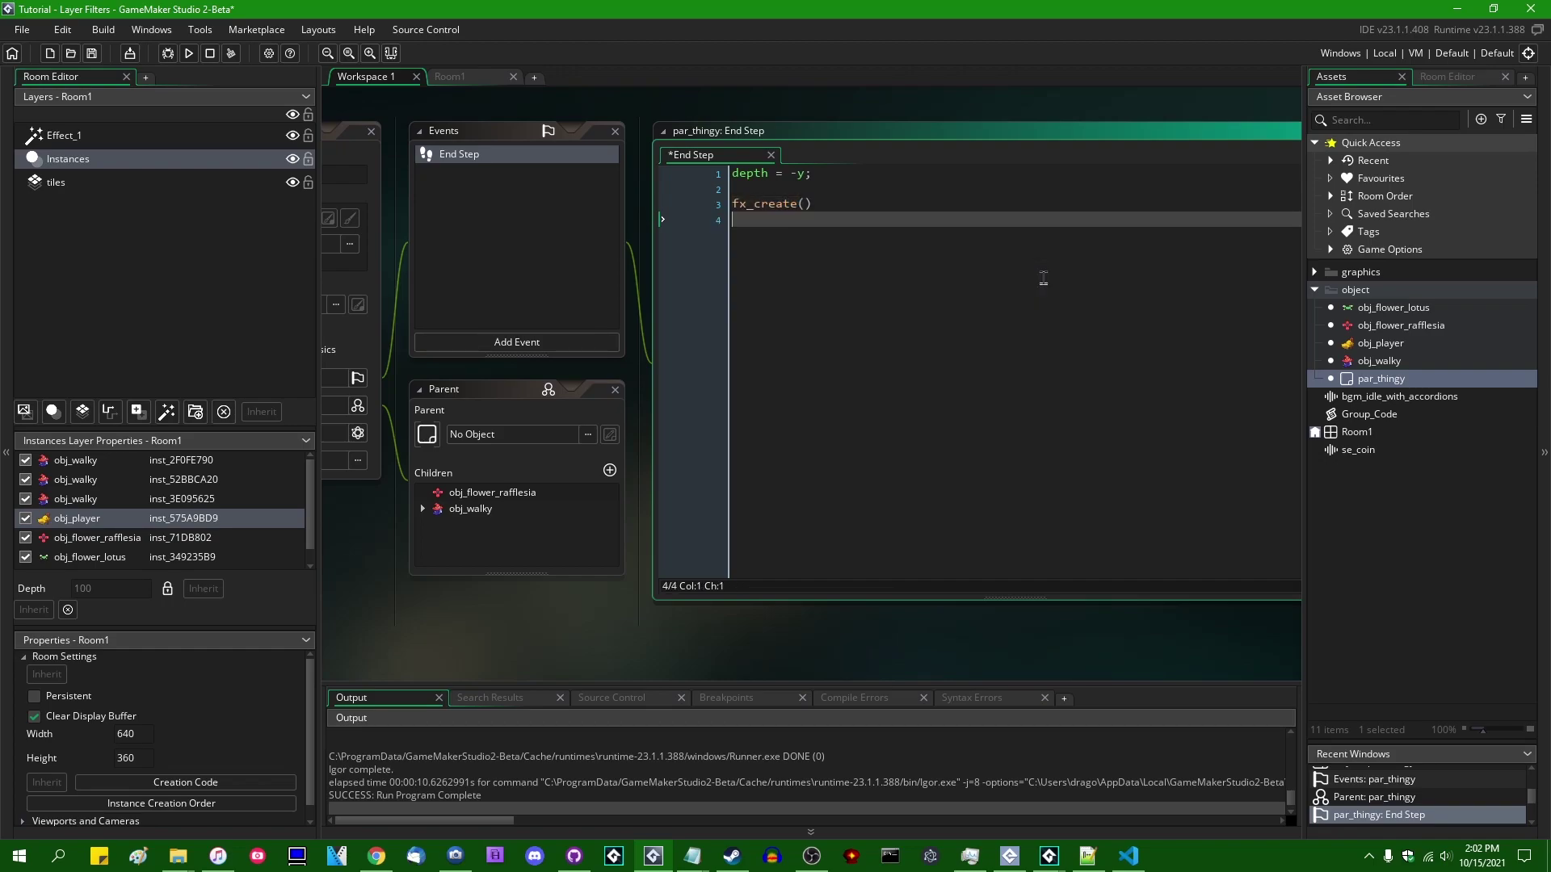
# - Add fx_get_parameters() on the next line from the autocomplete suggestions
pyautogui.write('fx_')
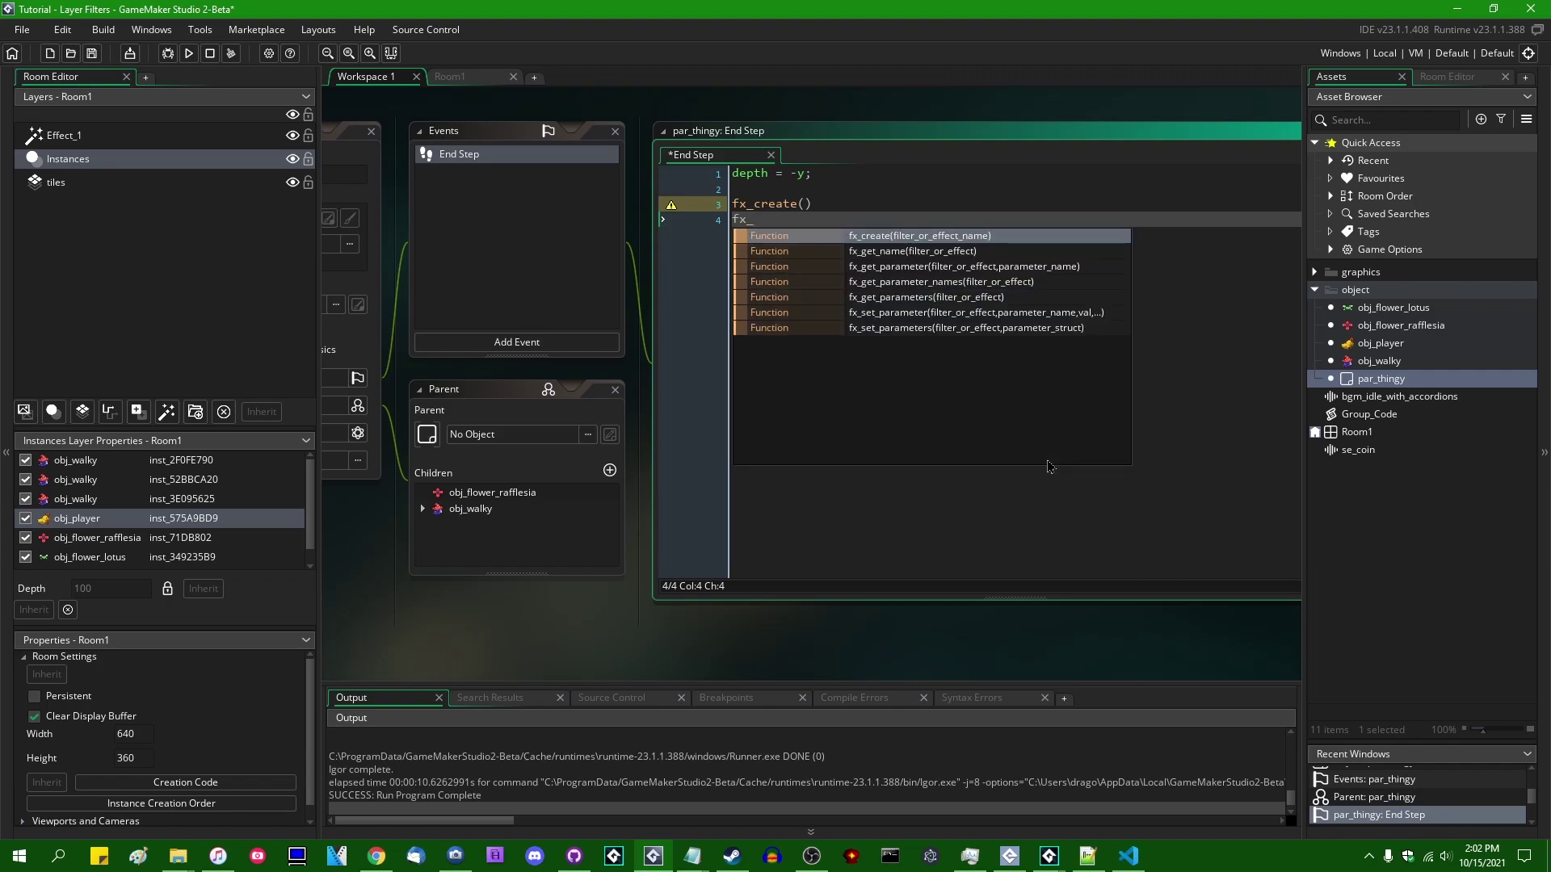
pyautogui.press('Down')
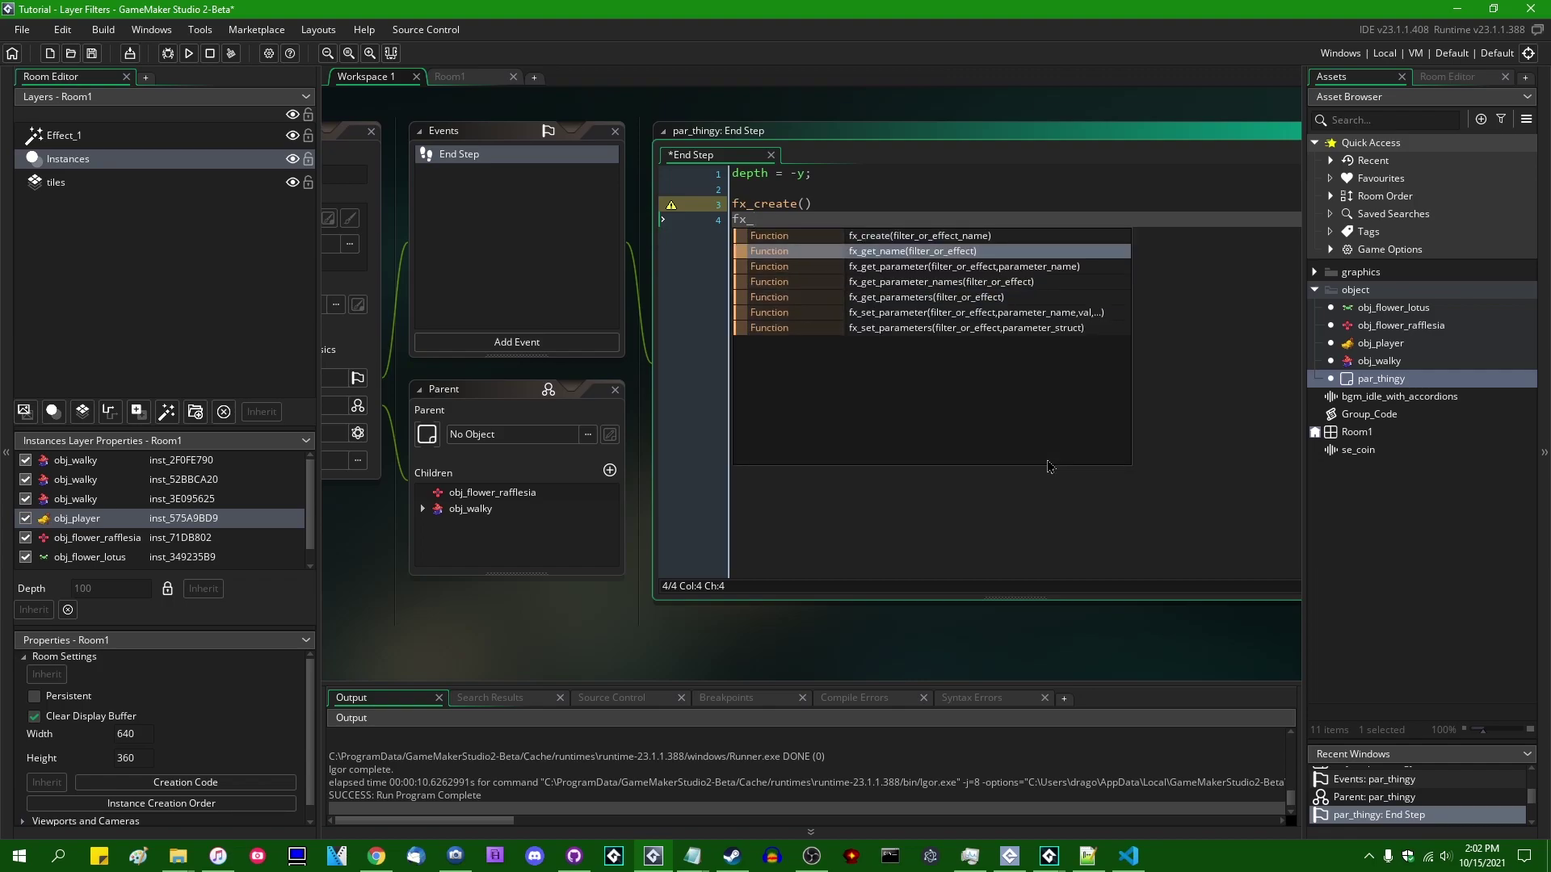
pyautogui.press('Down')
pyautogui.press('Down')
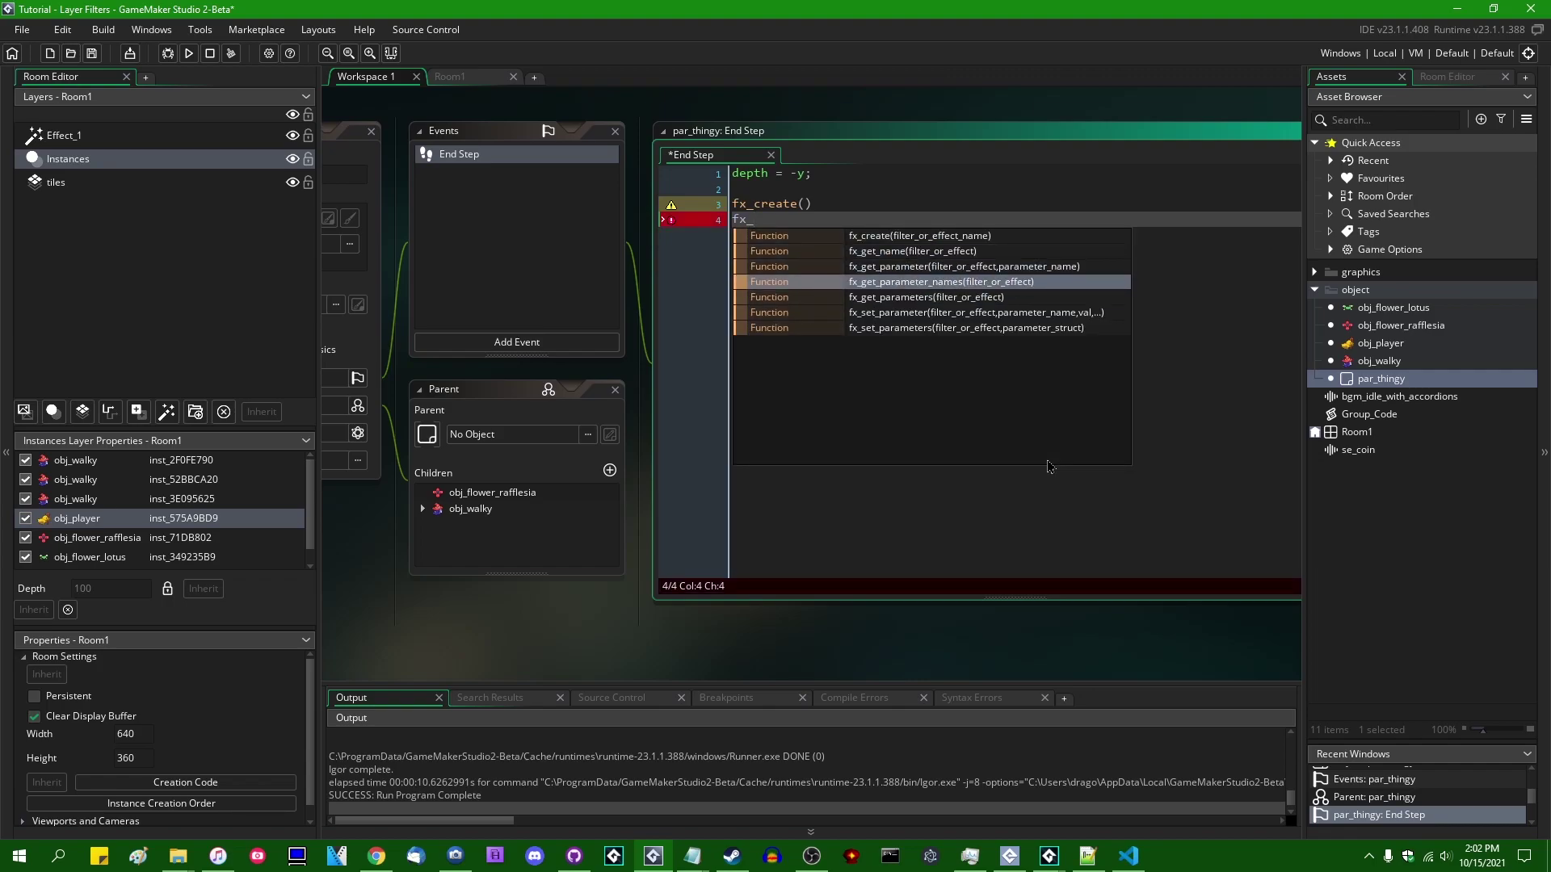
pyautogui.press('Up')
pyautogui.press('Down')
pyautogui.press('Down')
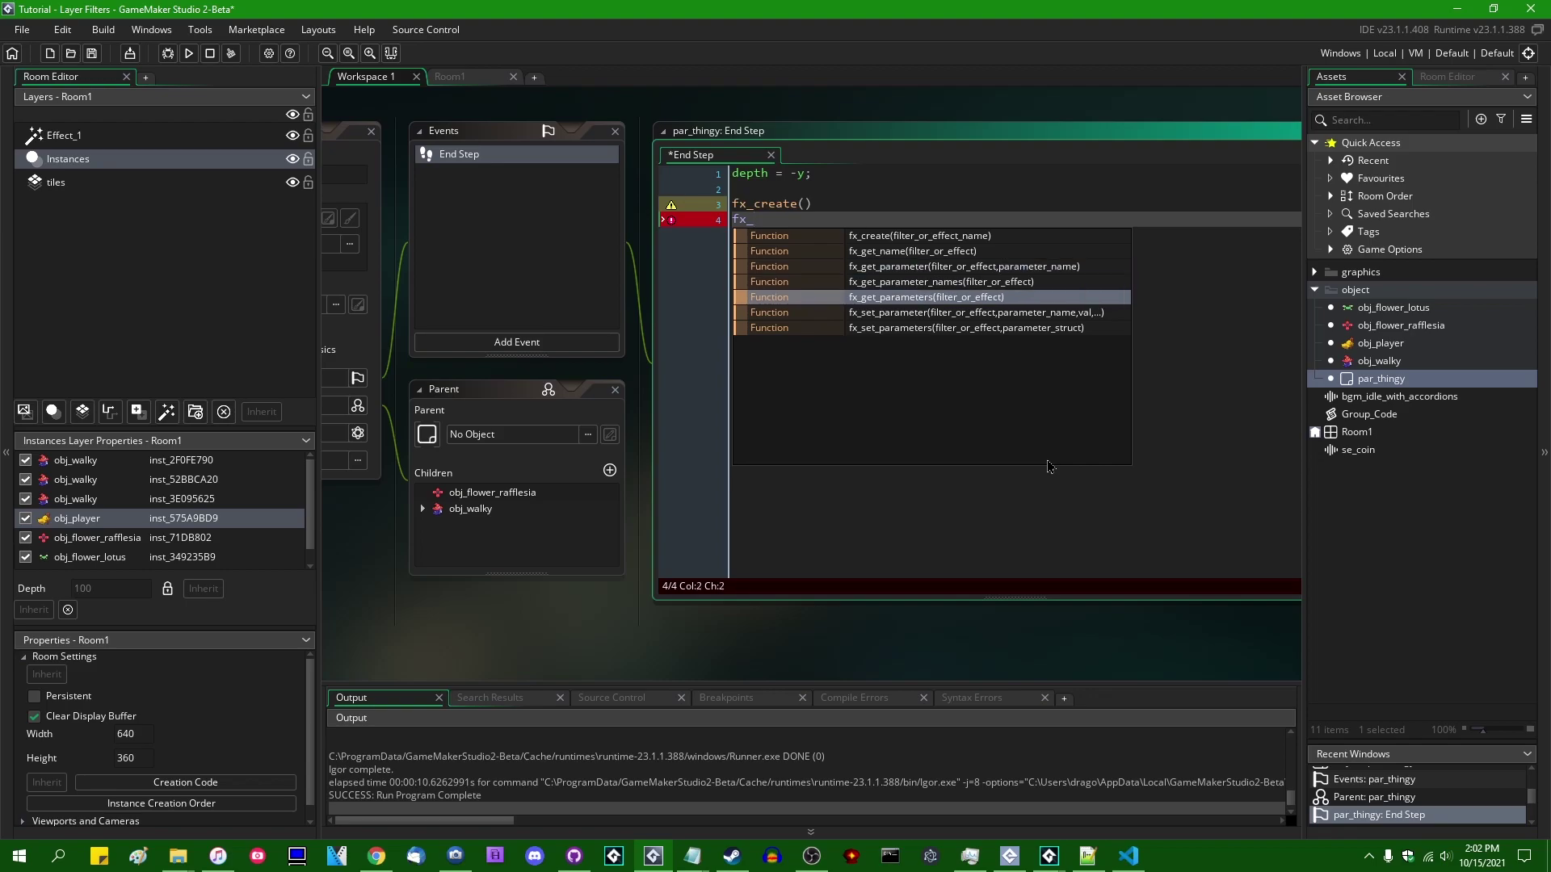
pyautogui.press('Return')
pyautogui.press('Return')
pyautogui.press('BackSpace')
pyautogui.press('End')
pyautogui.press('Return')
pyautogui.press('Return')
pyautogui.press('Return')
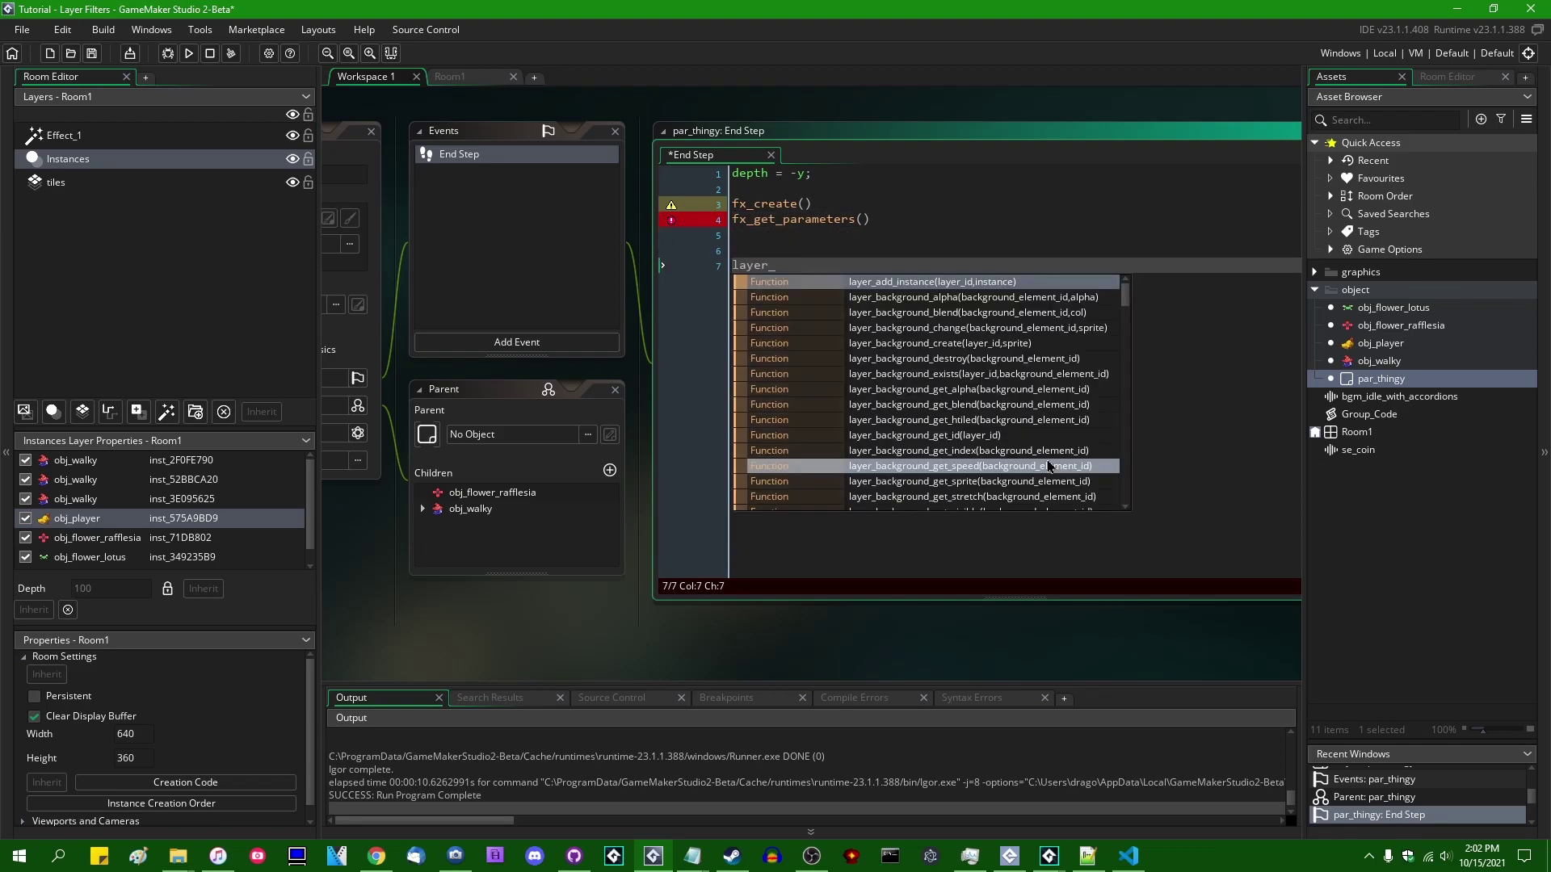
# - Add a layer_set_fx() call beneath fx_get_parameters()
pyautogui.write('layer_set_')
pyautogui.press('Return')
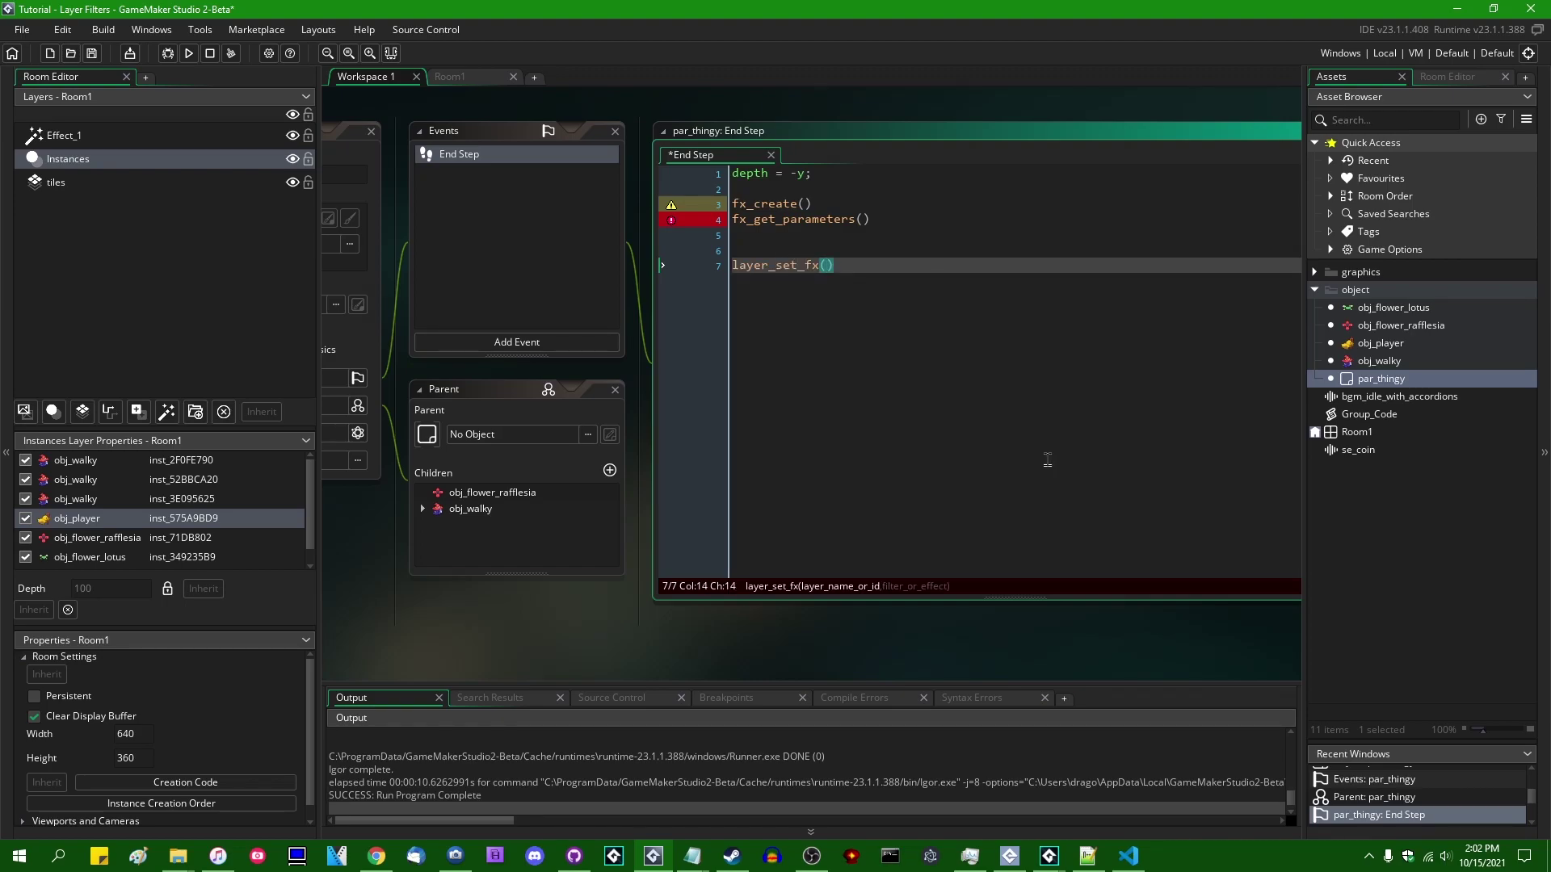
pyautogui.press('End')
pyautogui.press('Left')
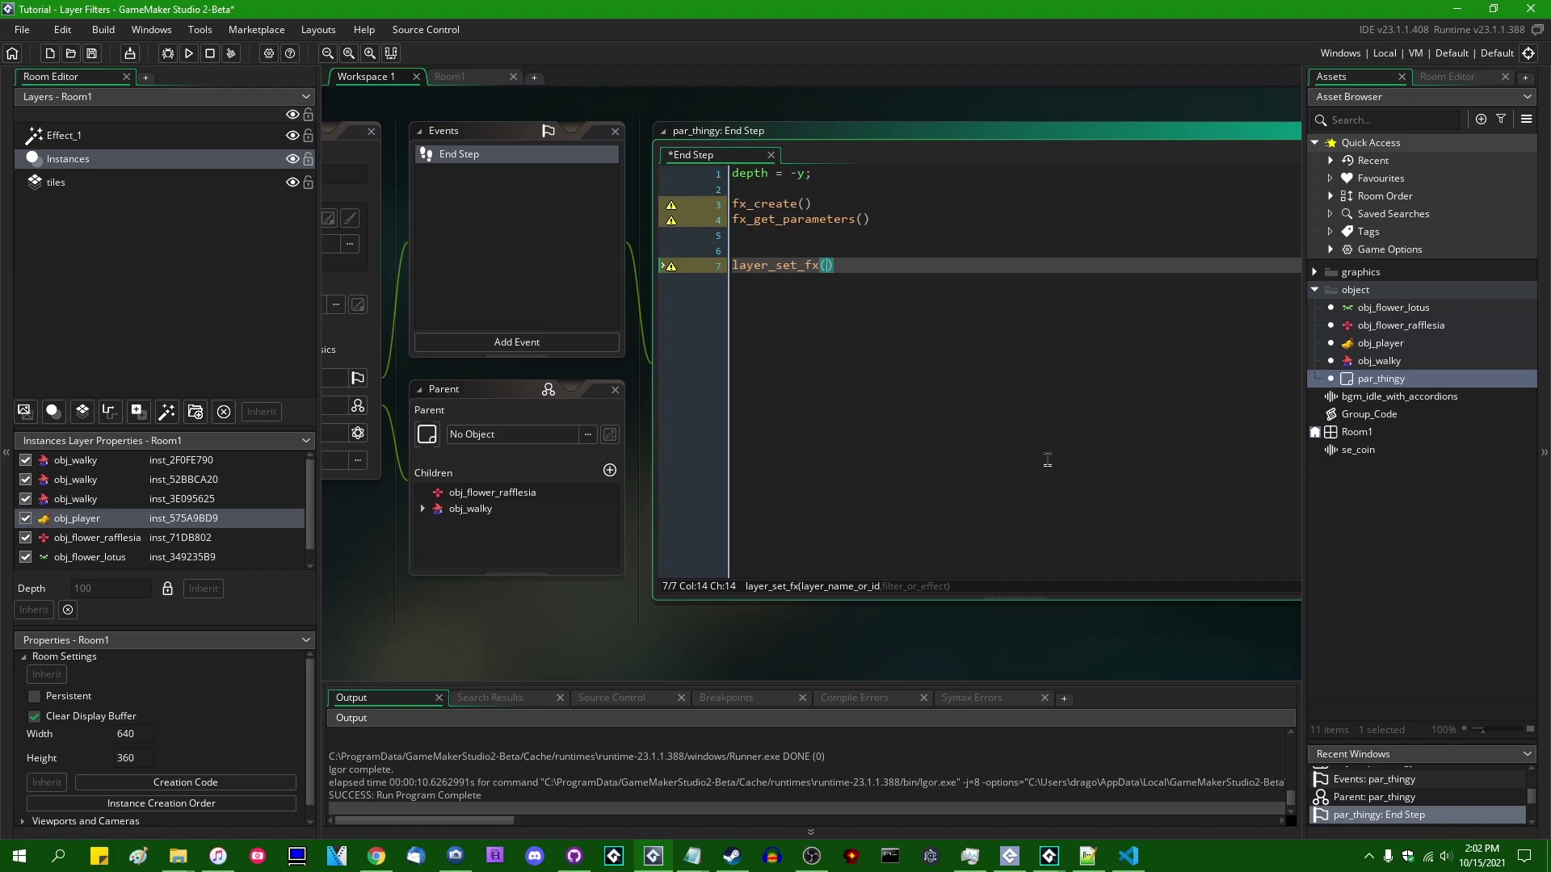
pyautogui.press('Up')
pyautogui.press('Up')
pyautogui.press('Up')
pyautogui.press('Up')
pyautogui.press('Home')
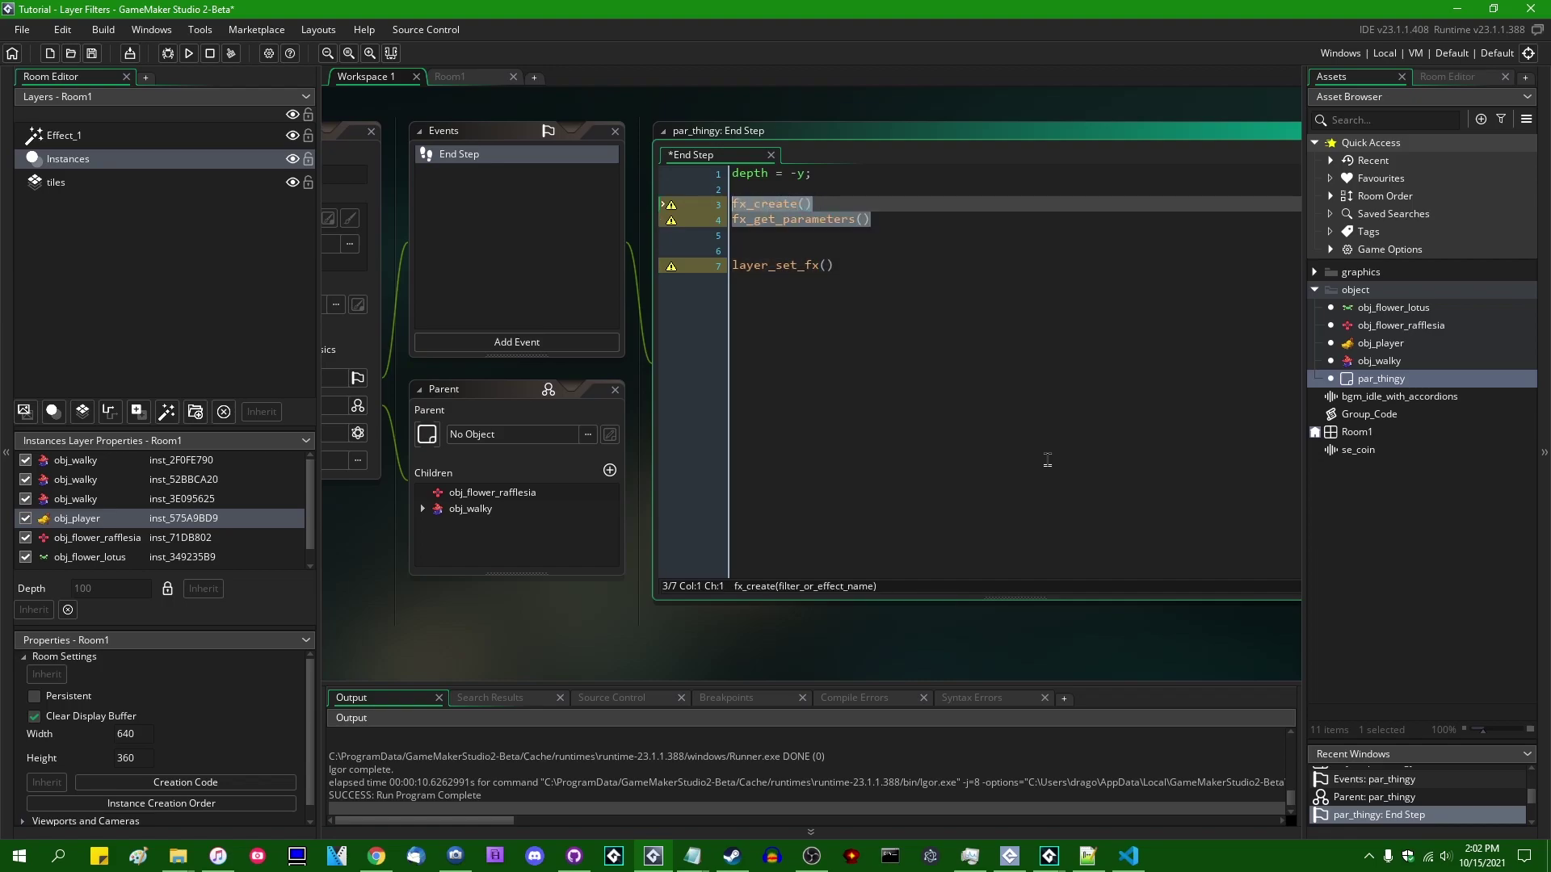
pyautogui.press('Down')
pyautogui.press('Down')
pyautogui.press('Down')
pyautogui.press('Down')
pyautogui.press('End')
pyautogui.press('Left')
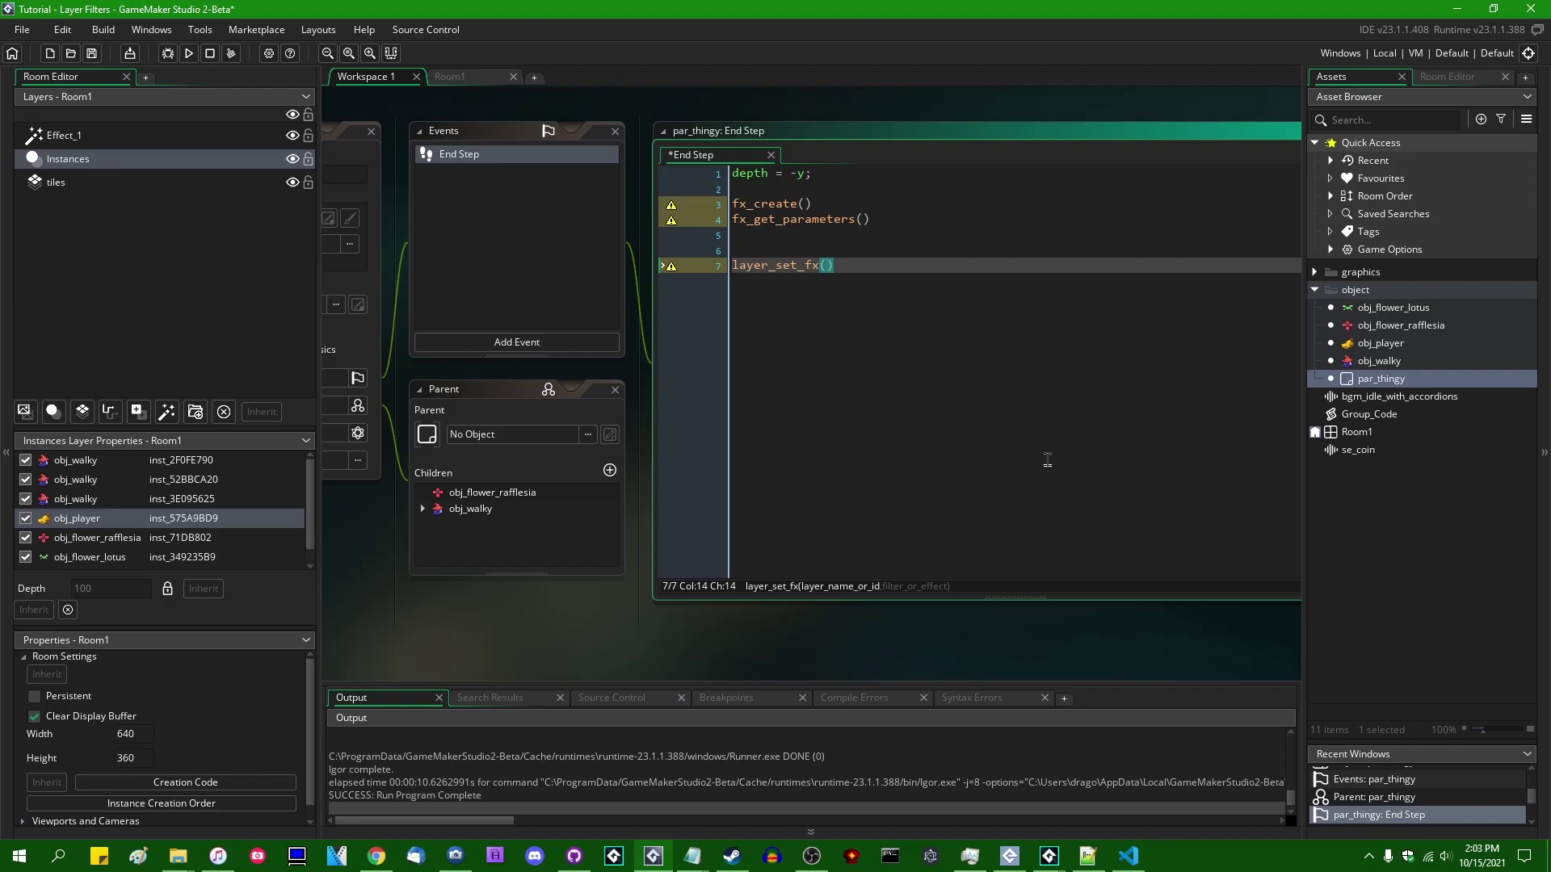
pyautogui.press('End')
pyautogui.press('Return')
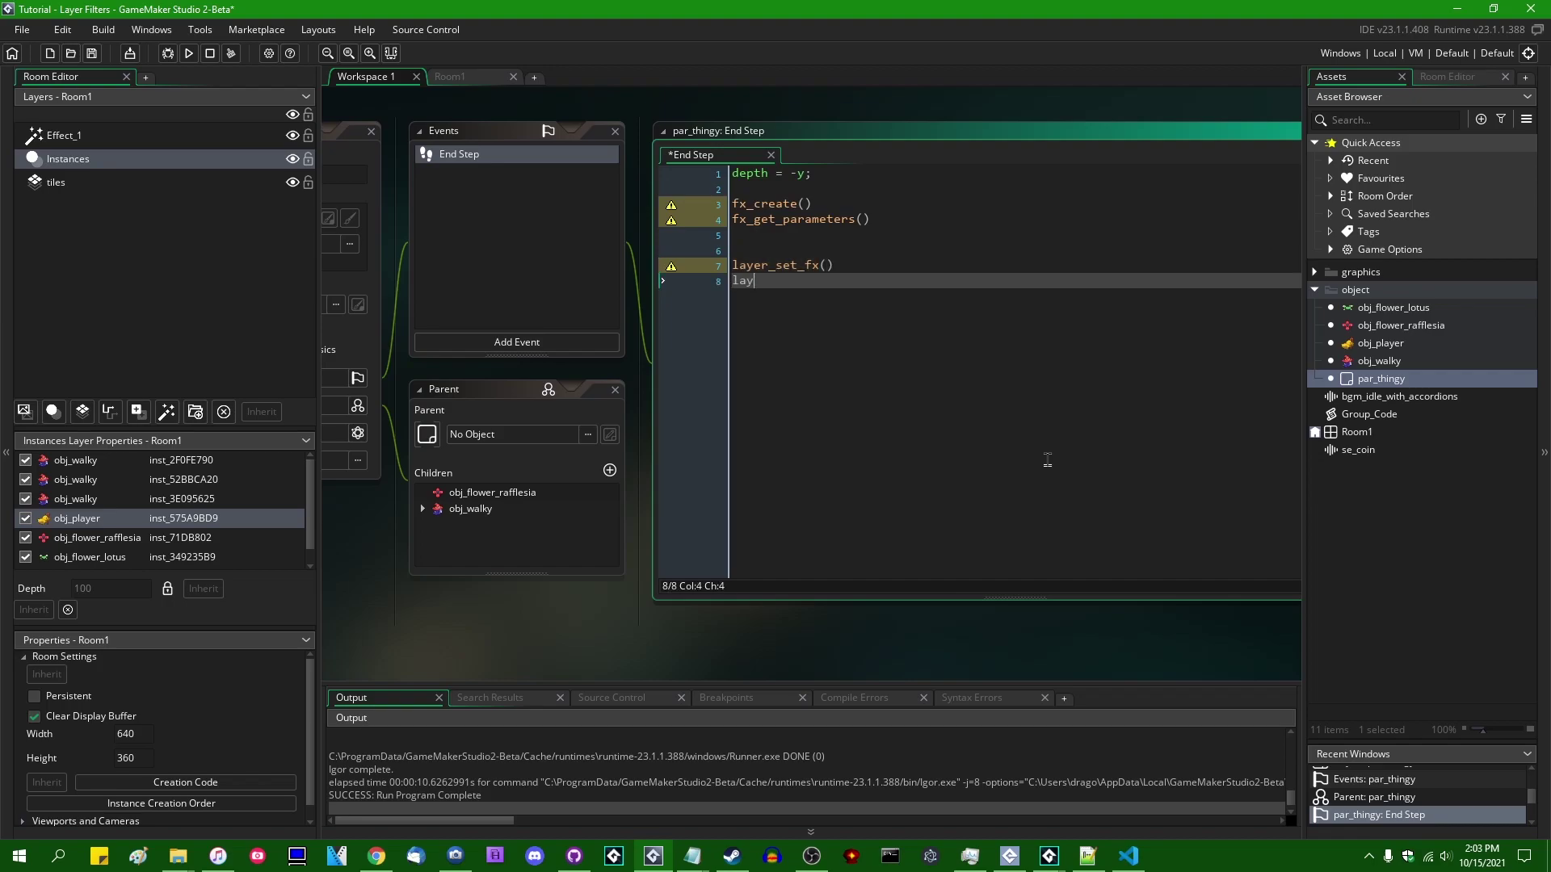
# - Add layer_clear_fx() on line 8 and delete the empty line above layer_set_fx()
pyautogui.write('layer_set_')
pyautogui.write('fx')
pyautogui.press('Escape')
pyautogui.press('BackSpace')
pyautogui.press('BackSpace')
pyautogui.press('BackSpace')
pyautogui.press('BackSpace')
pyautogui.press('BackSpace')
pyautogui.press('BackSpace')
pyautogui.press('BackSpace')
pyautogui.press('BackSpace')
pyautogui.write('fx')
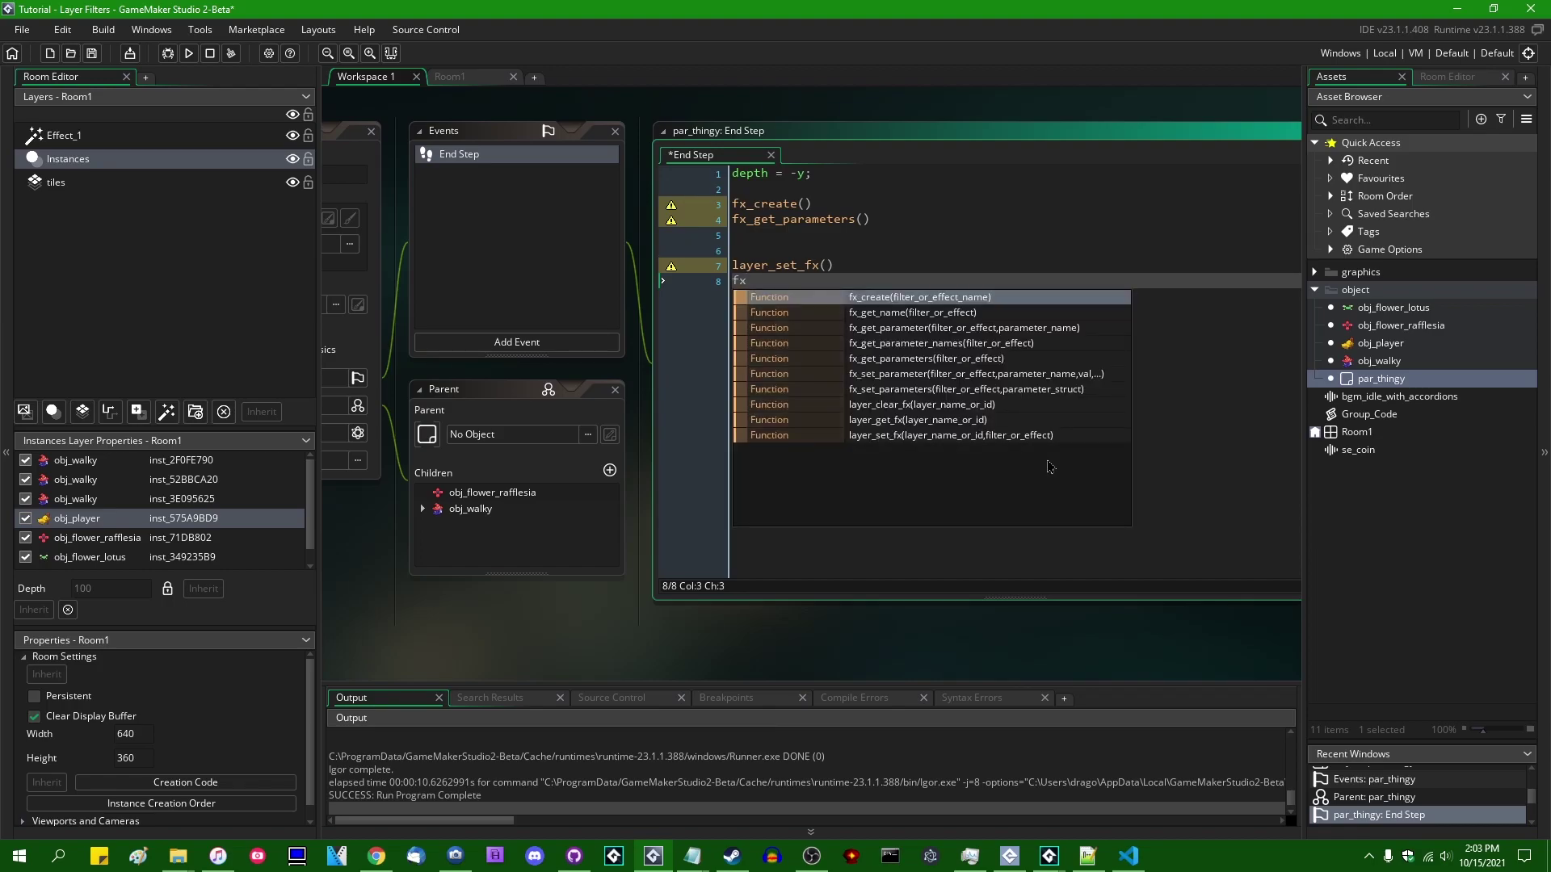
pyautogui.press('Down')
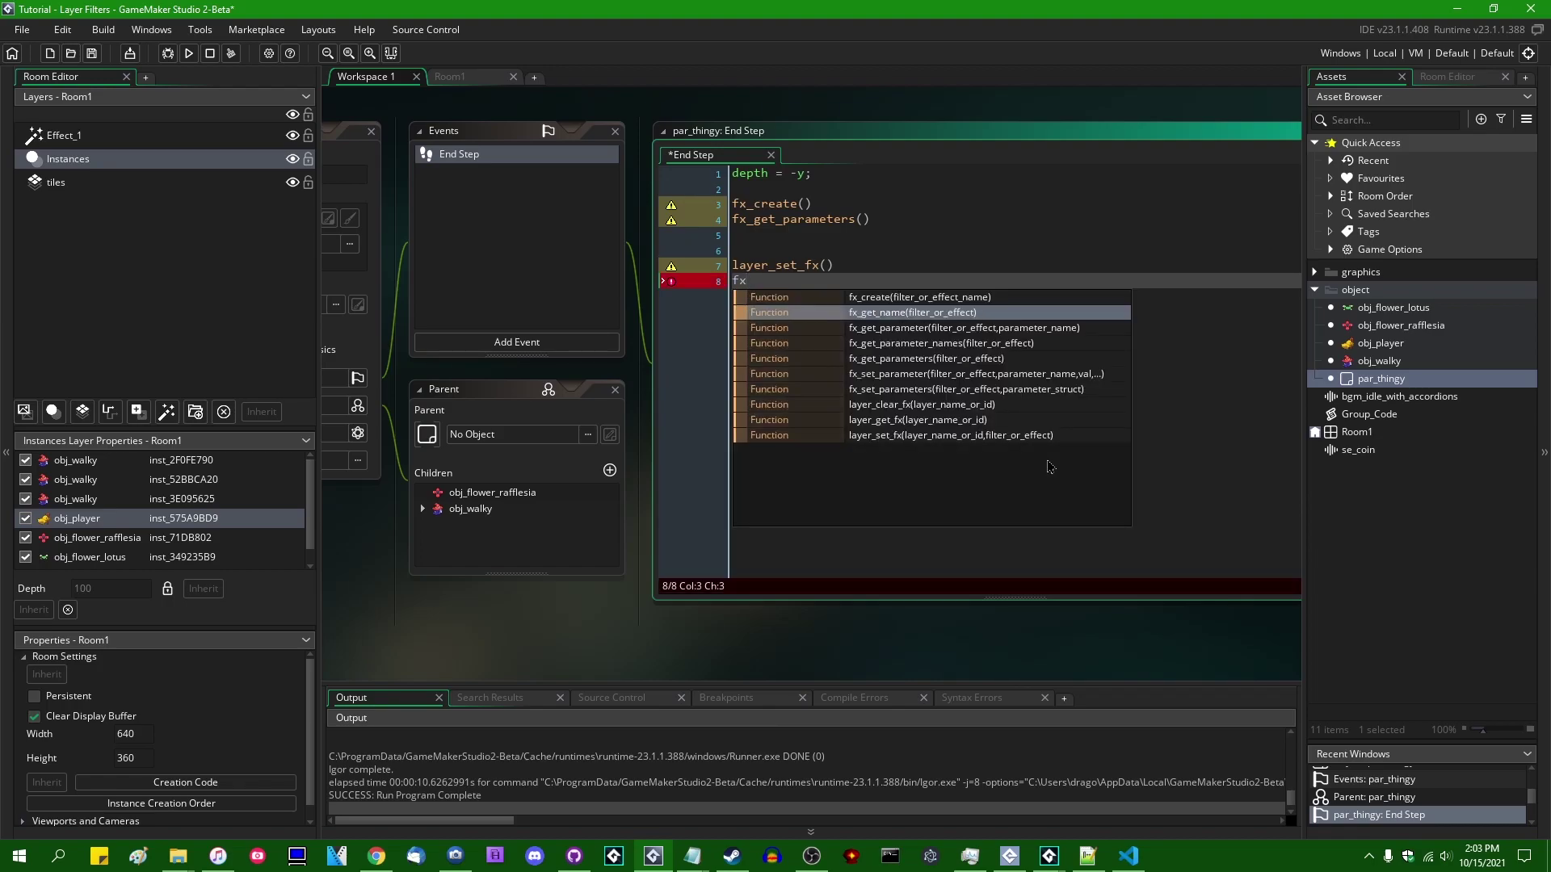
pyautogui.press('Down')
pyautogui.press('Down')
pyautogui.press('Down')
pyautogui.press('Down')
pyautogui.press('Down')
pyautogui.press('Down')
pyautogui.press('Down')
pyautogui.press('Down')
pyautogui.press('Up')
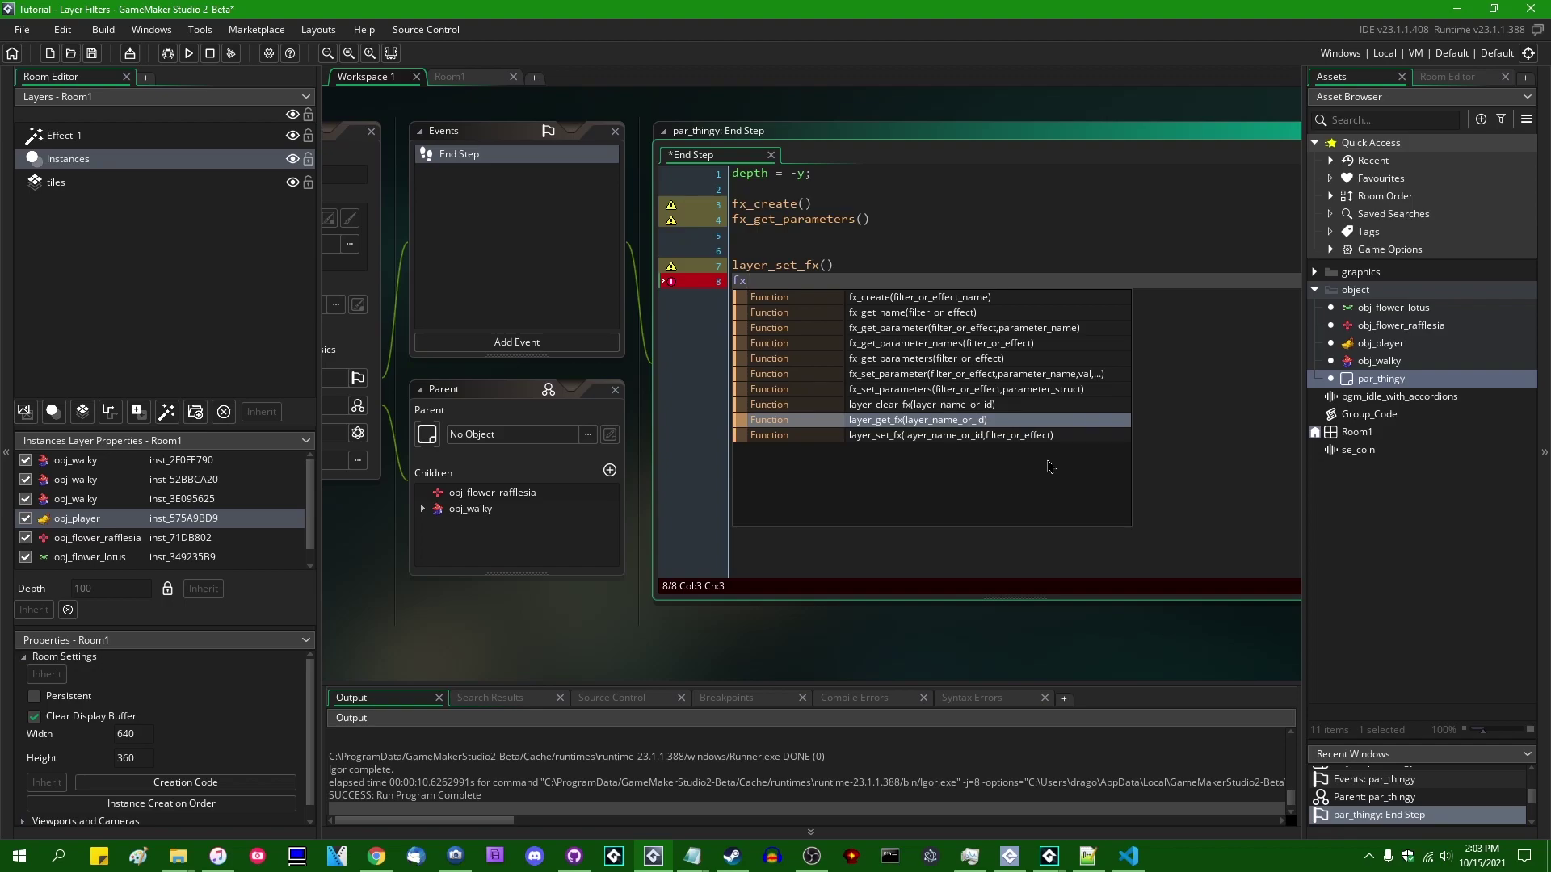
pyautogui.press('Up')
pyautogui.press('Return')
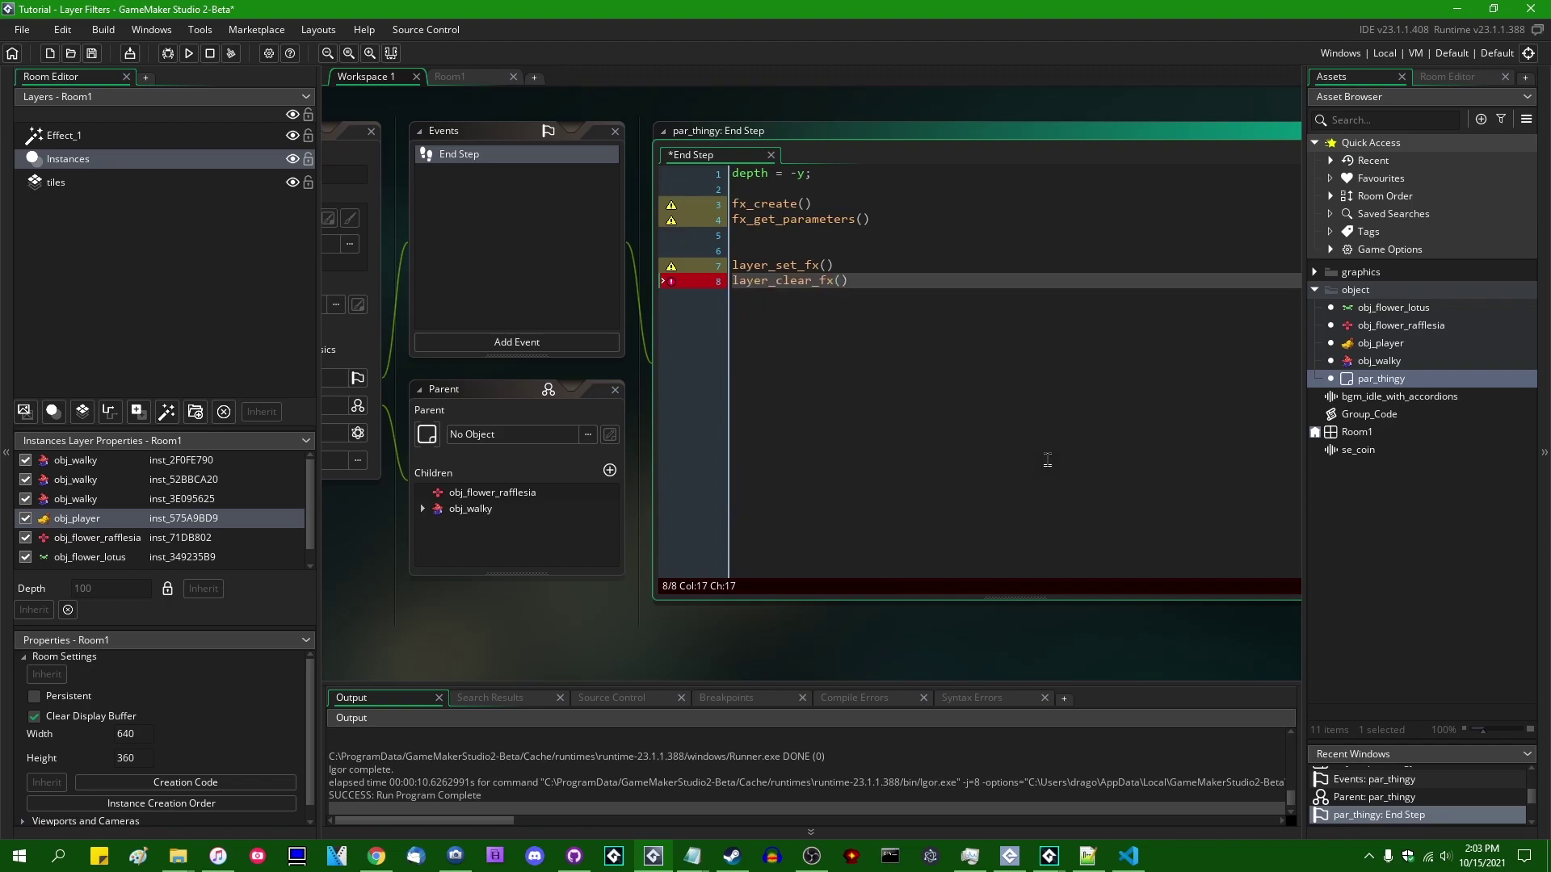
pyautogui.press('Up')
pyautogui.press('Up')
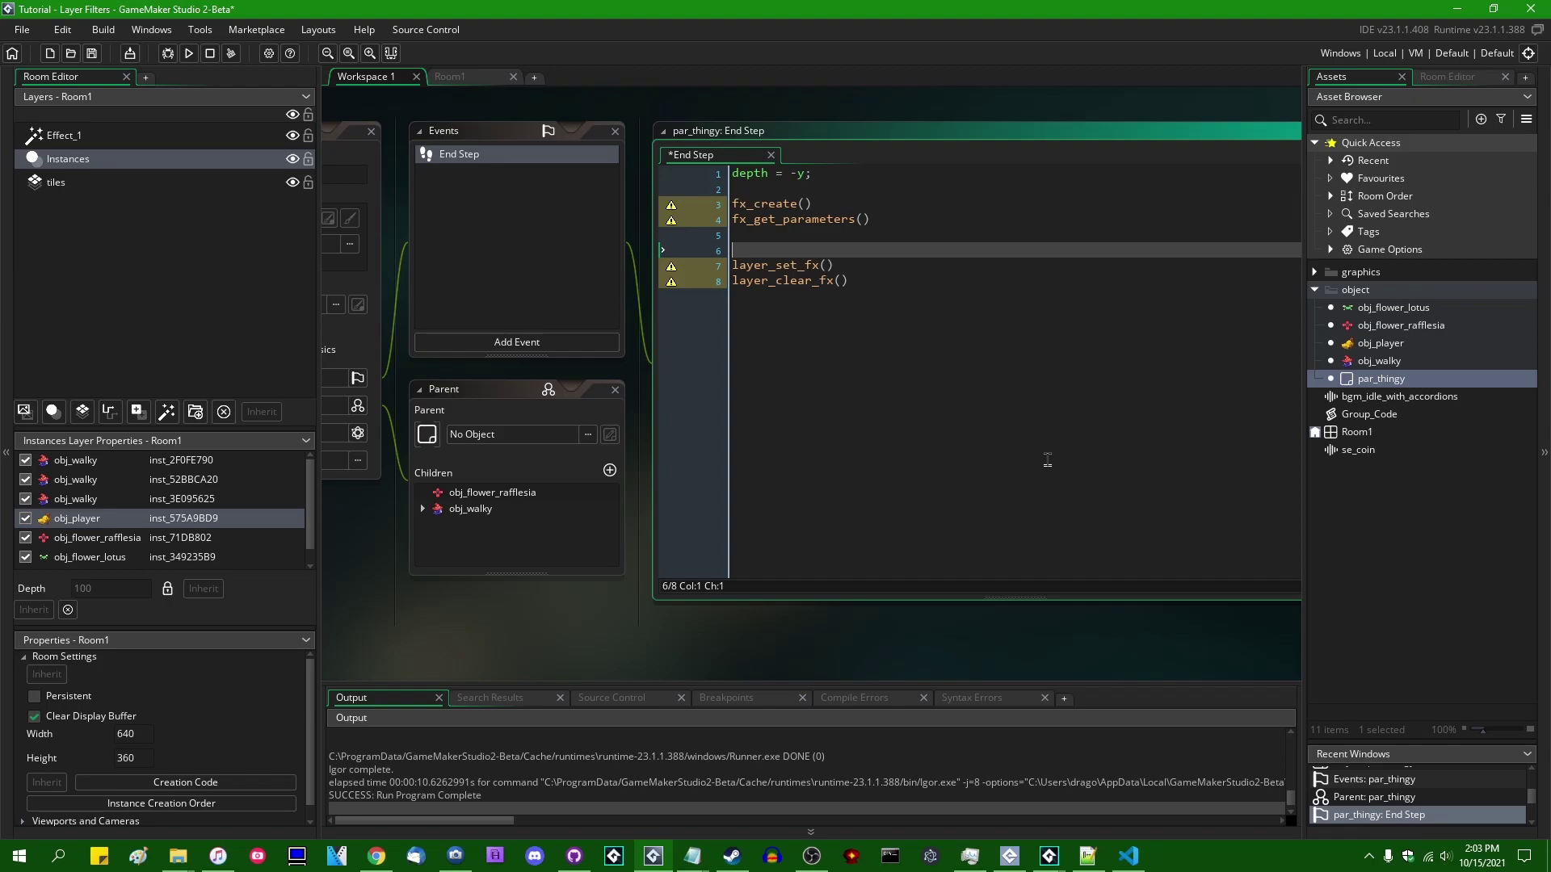
pyautogui.press('Delete')
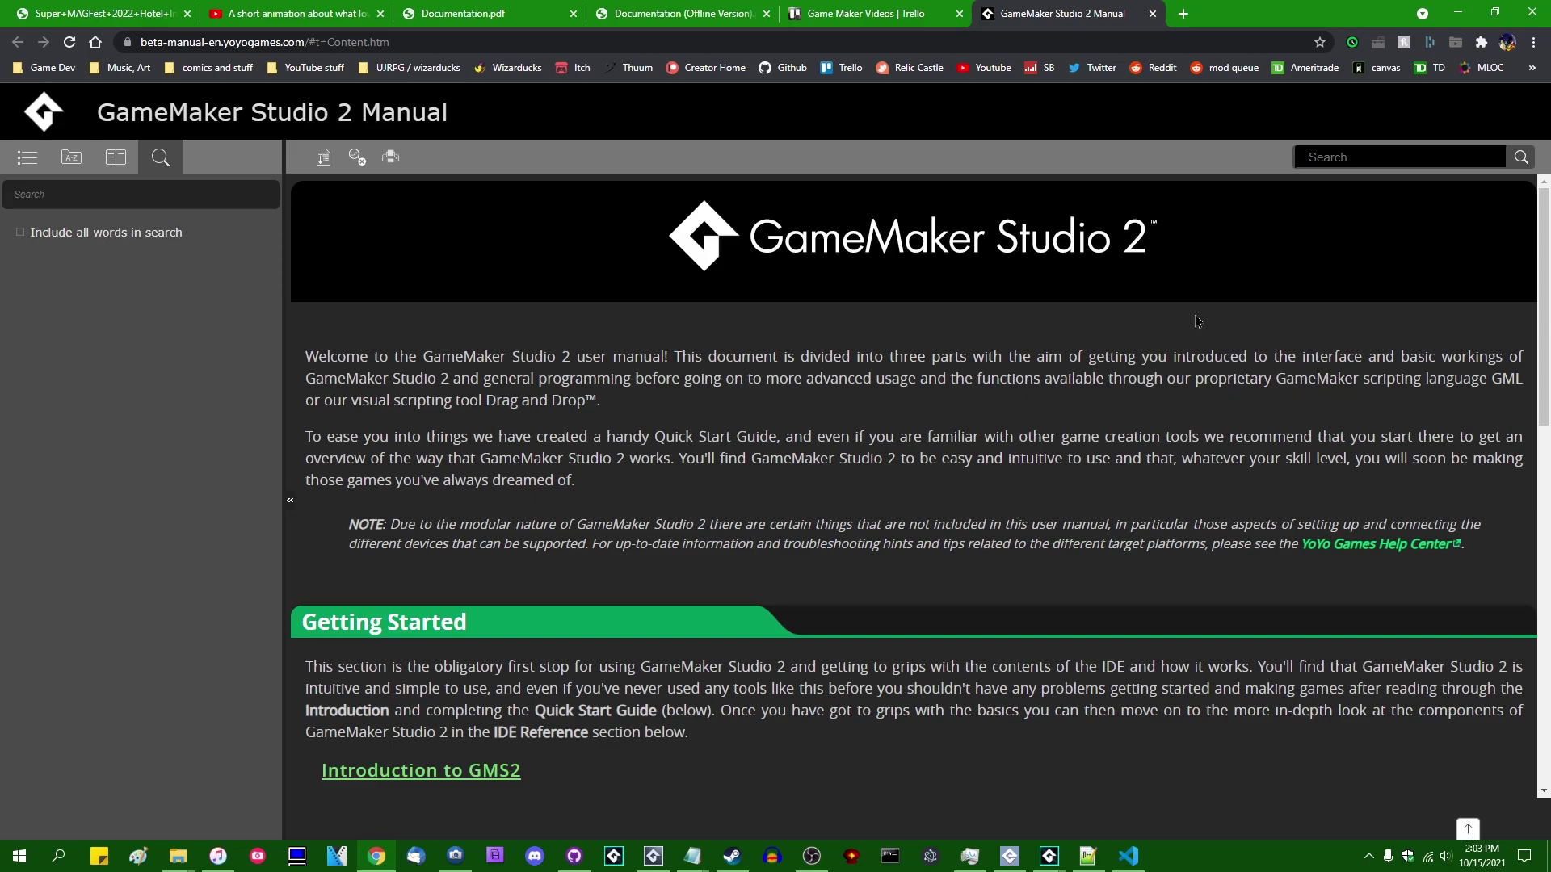
# - Look up fx_get_parameters in the GameMaker manual with F1
pyautogui.scroll(-3, 791, 452)
pyautogui.scroll(3, 792, 453)
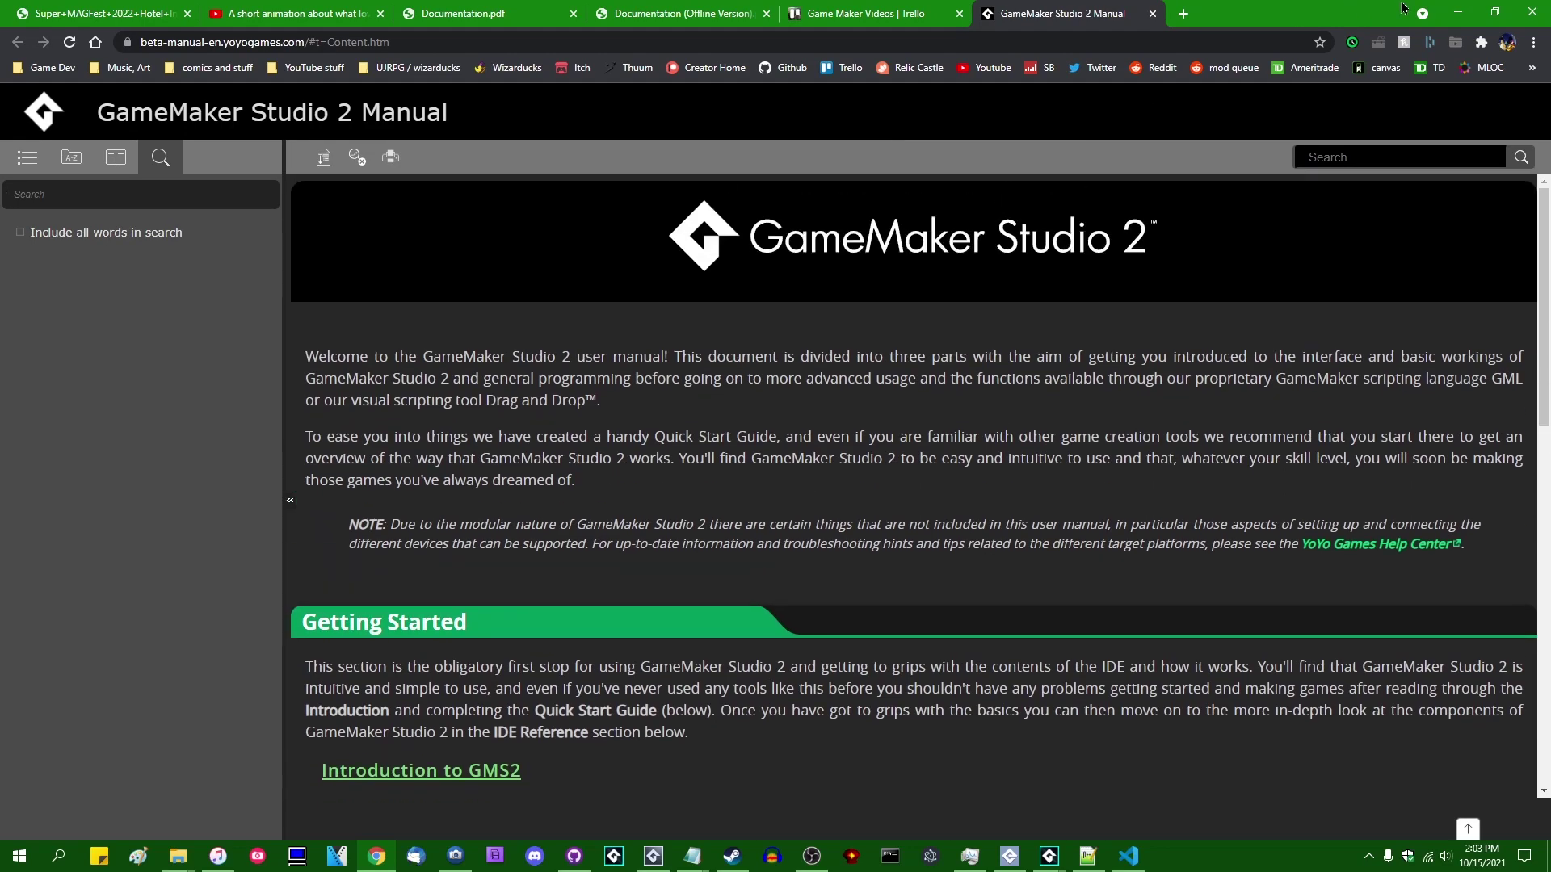
pyautogui.click(1457, 13)
pyautogui.click(796, 218)
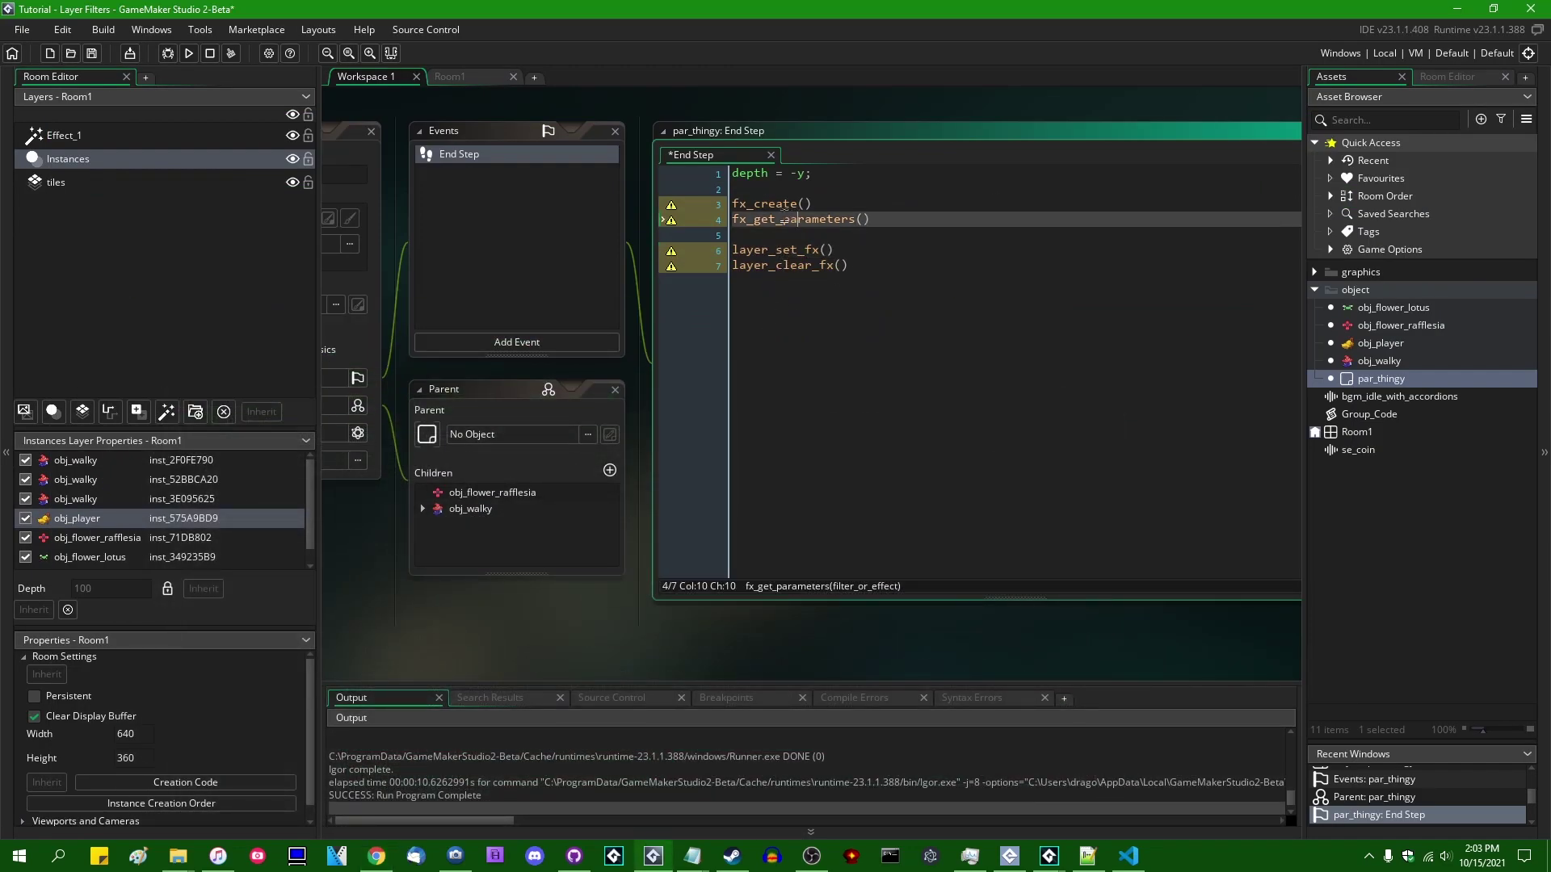
pyautogui.press('F1')
# - Search the manual for fx_create, getting only event_type and event_perform, then minimize it
pyautogui.scroll(-3, 782, 469)
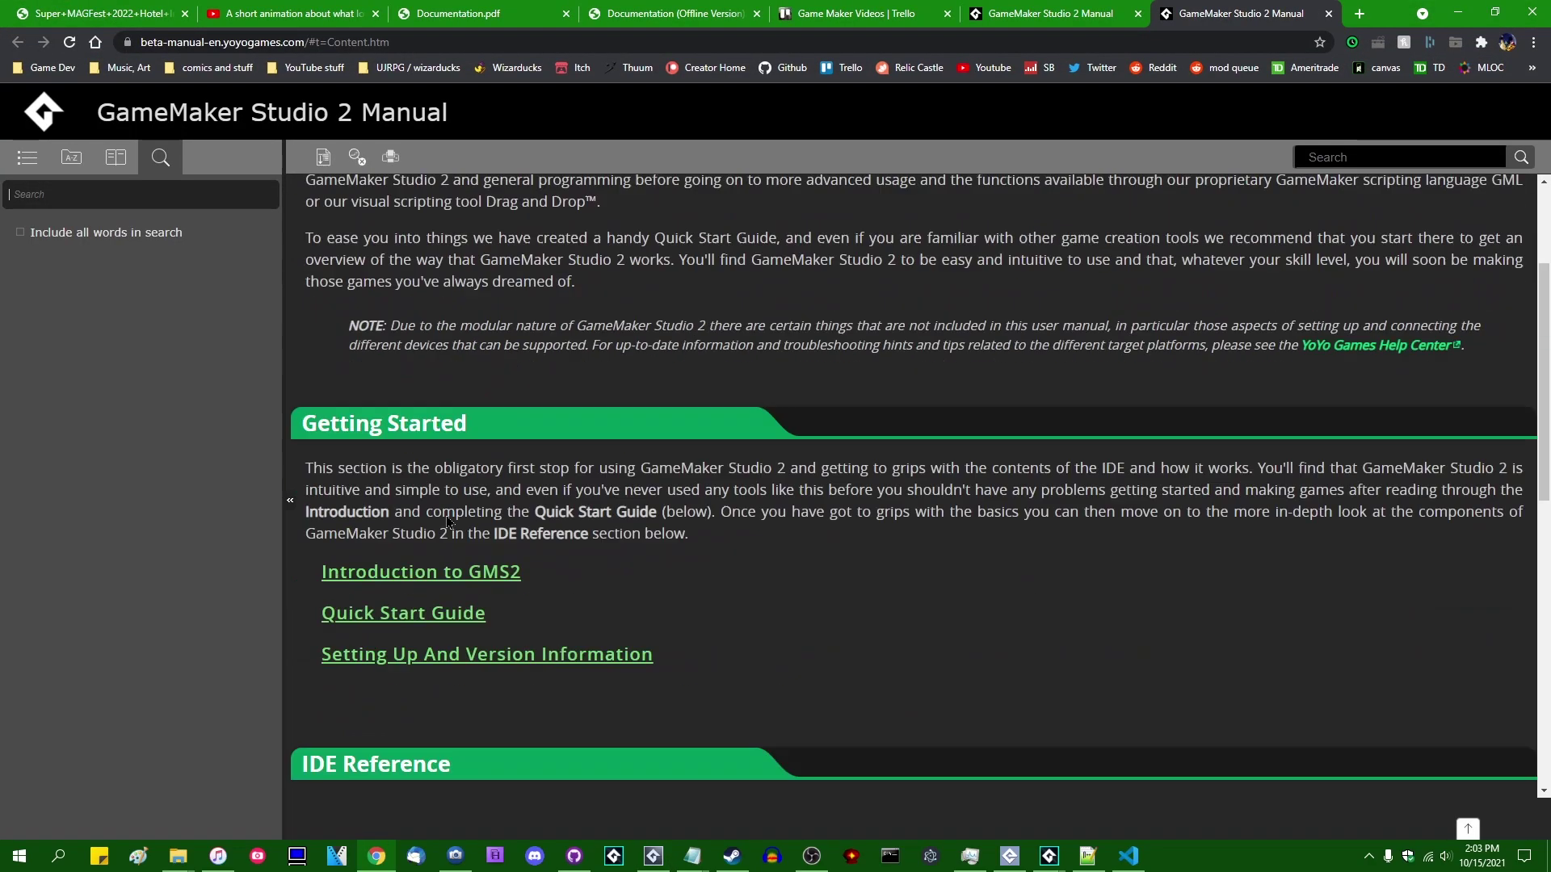
pyautogui.scroll(3, 782, 468)
pyautogui.scroll(-6, 767, 492)
pyautogui.scroll(6, 743, 519)
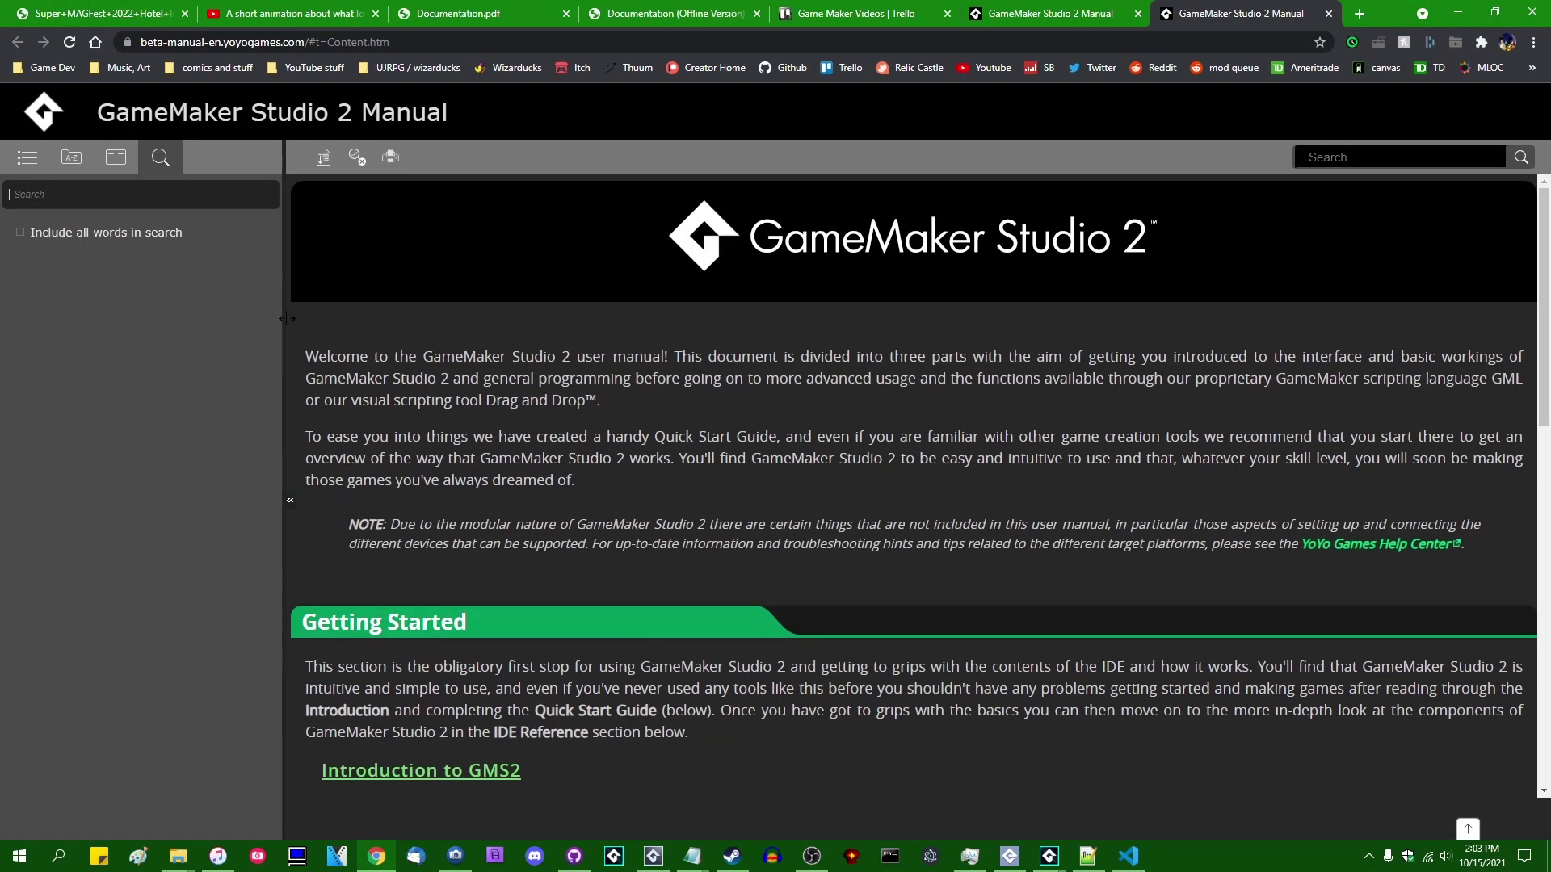
pyautogui.scroll(-6, 773, 412)
pyautogui.scroll(6, 765, 422)
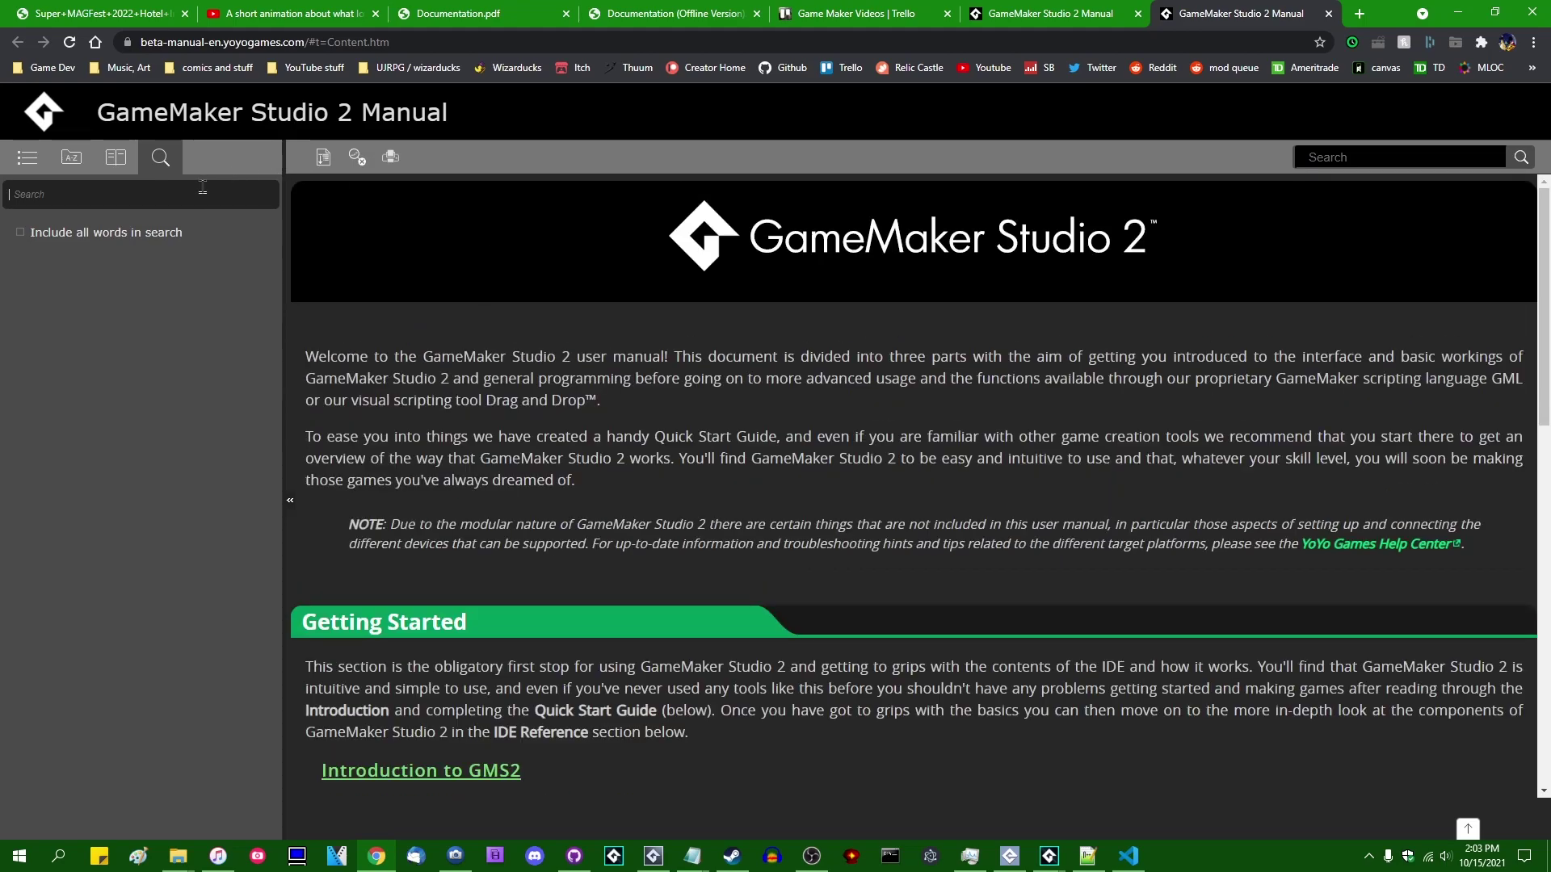
pyautogui.write('fx_create')
pyautogui.press('Return')
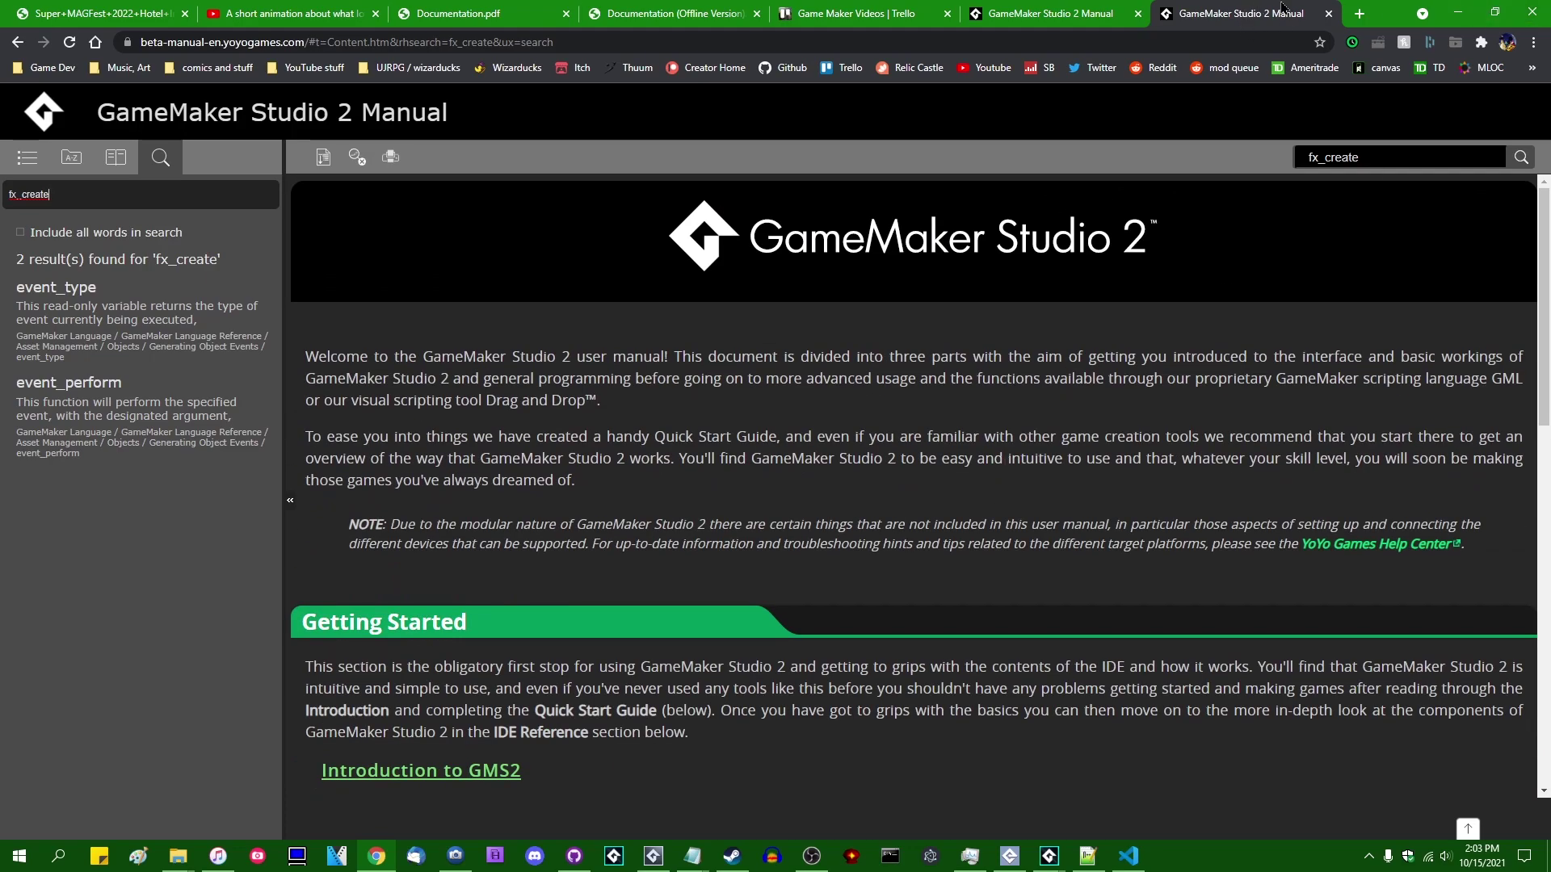
pyautogui.click(1463, 22)
pyautogui.click(1073, 377)
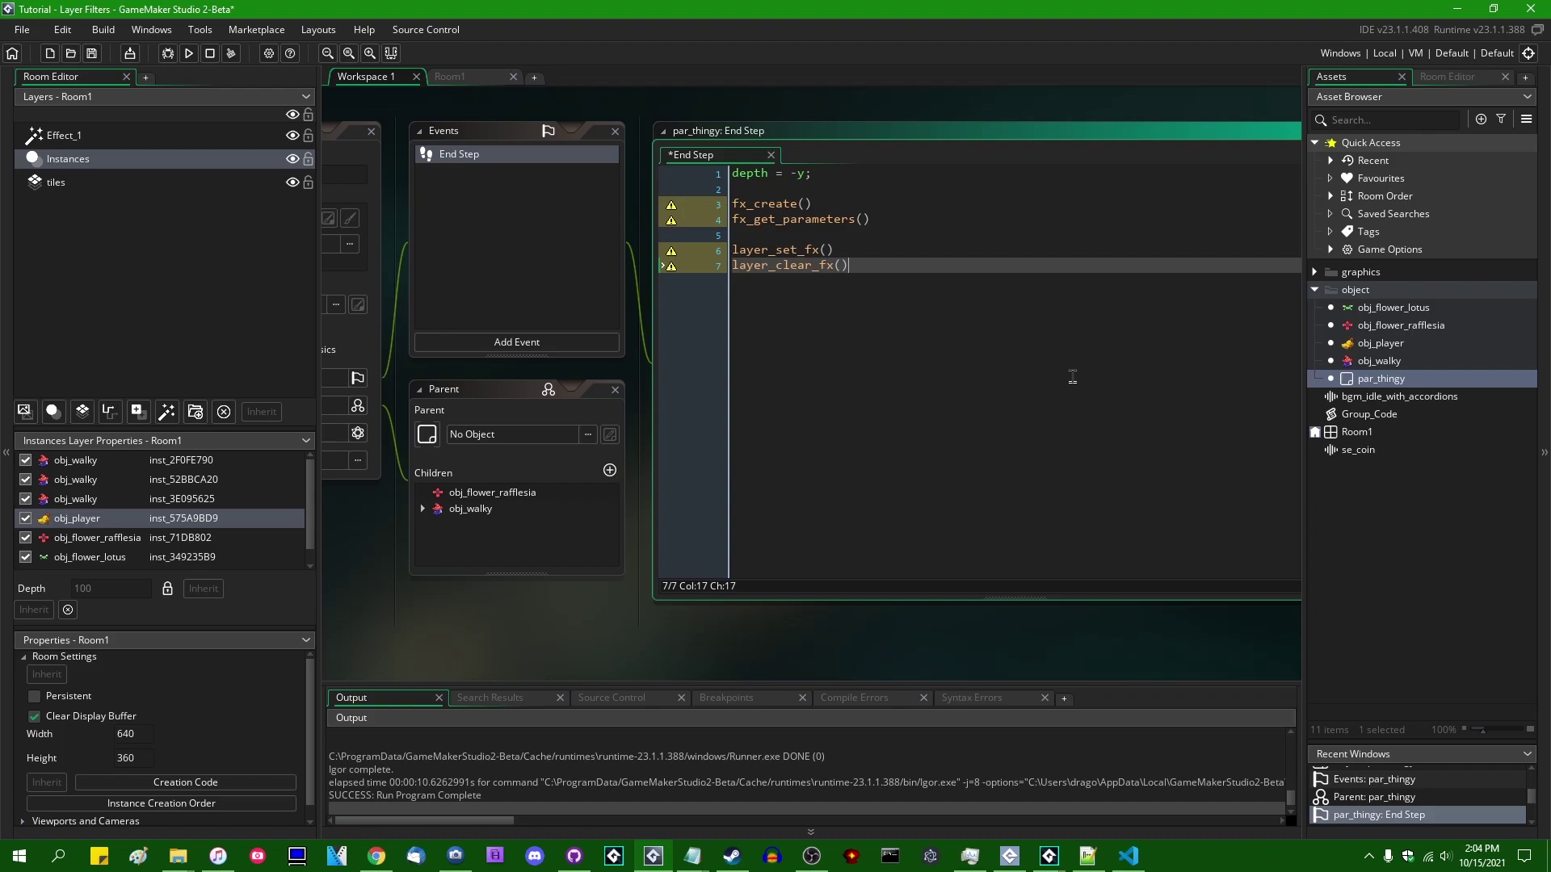
# - Delete the fx lines 3–7 so par_thingy's End Step holds only depth = -y, save, and return to Room1
pyautogui.press('Left')
pyautogui.press('Left')
pyautogui.press('Right')
pyautogui.press('Right')
pyautogui.click(450, 76)
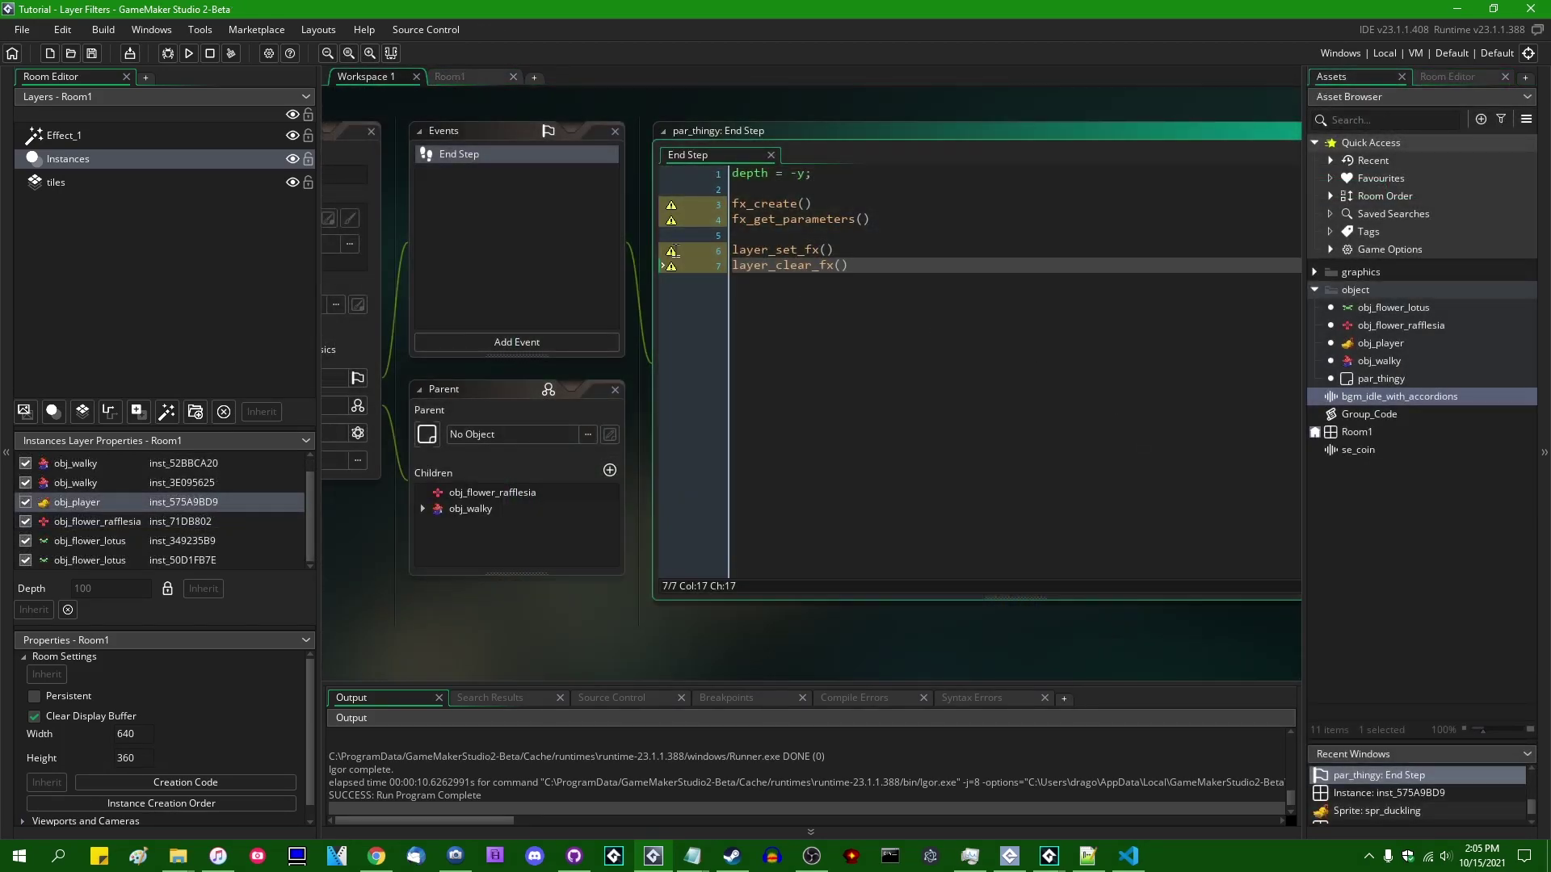
pyautogui.hotkey('shift', 'Up')
pyautogui.hotkey('shift', 'Up')
pyautogui.hotkey('shift', 'Up')
pyautogui.hotkey('shift', 'Up')
pyautogui.hotkey('shift', 'Up')
pyautogui.press('BackSpace')
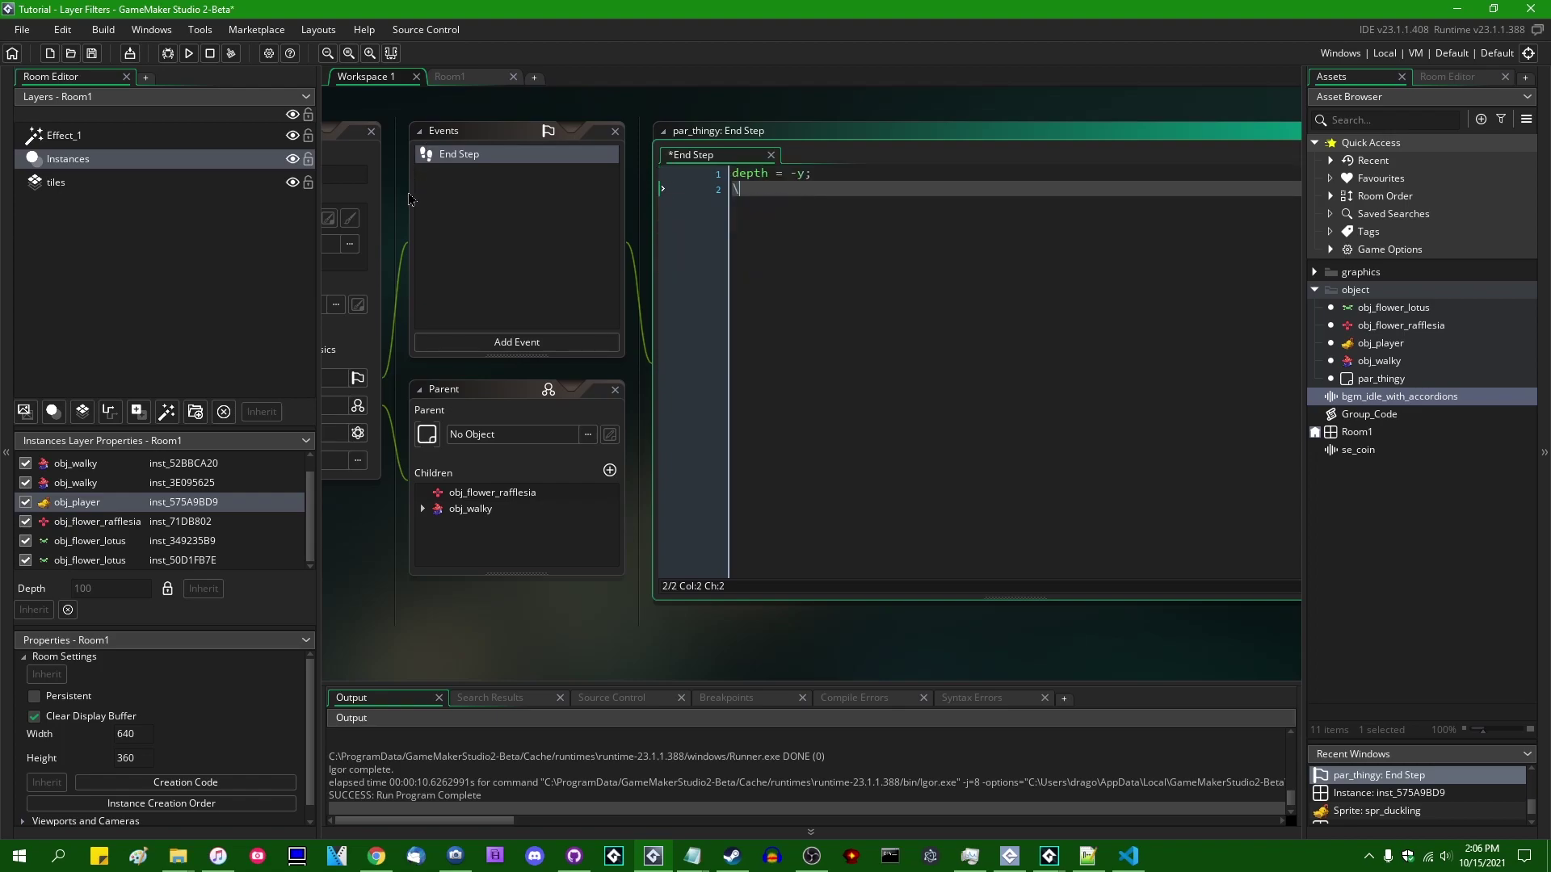
pyautogui.press('BackSpace')
pyautogui.hotkey('ctrl', 's')
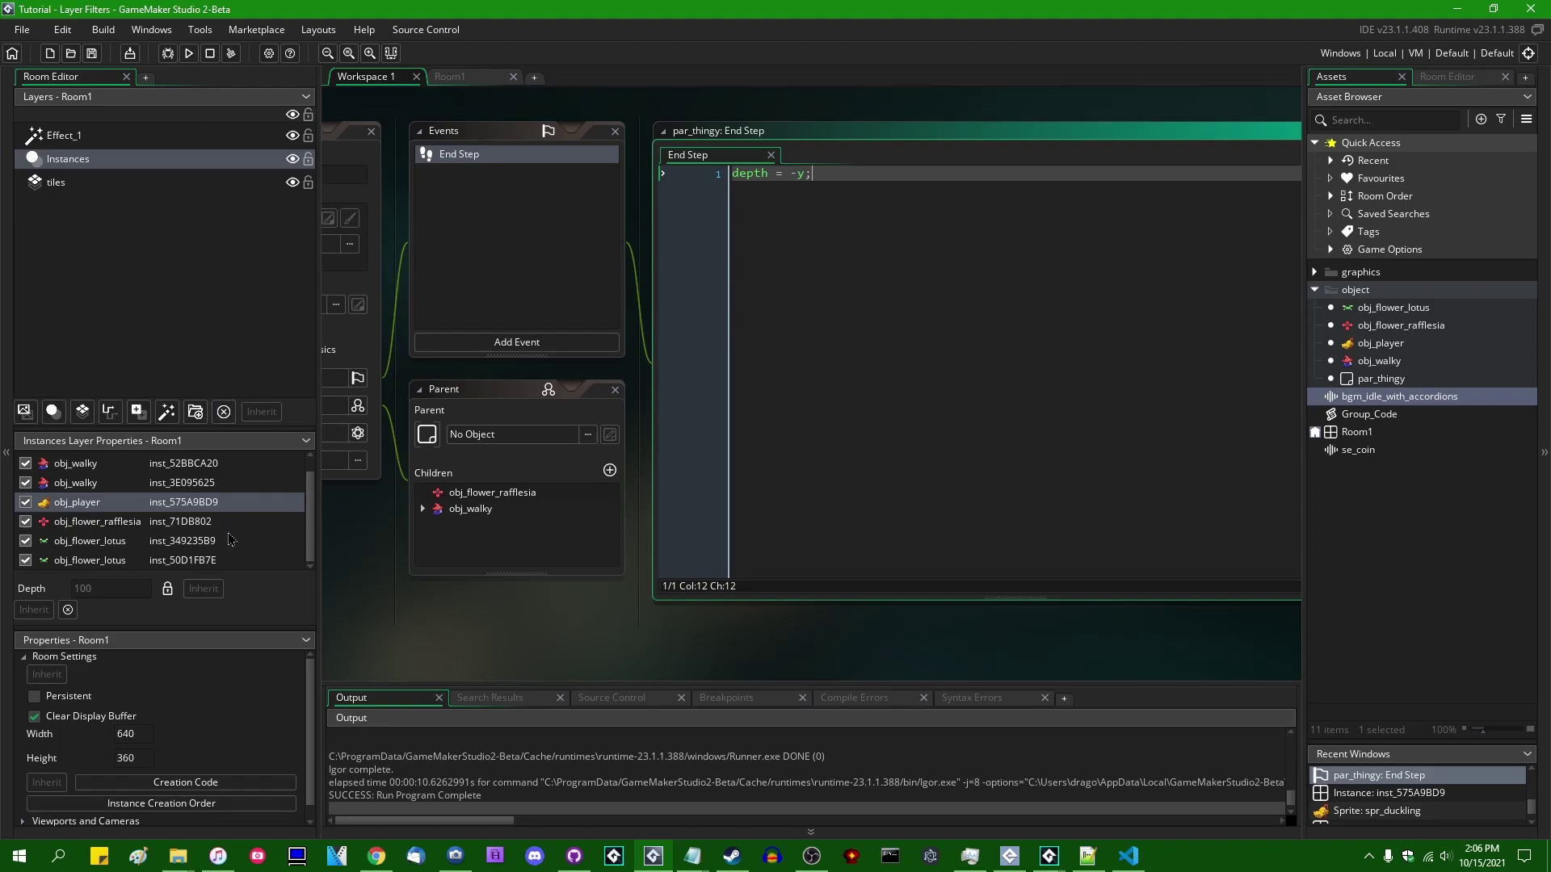
pyautogui.click(449, 76)
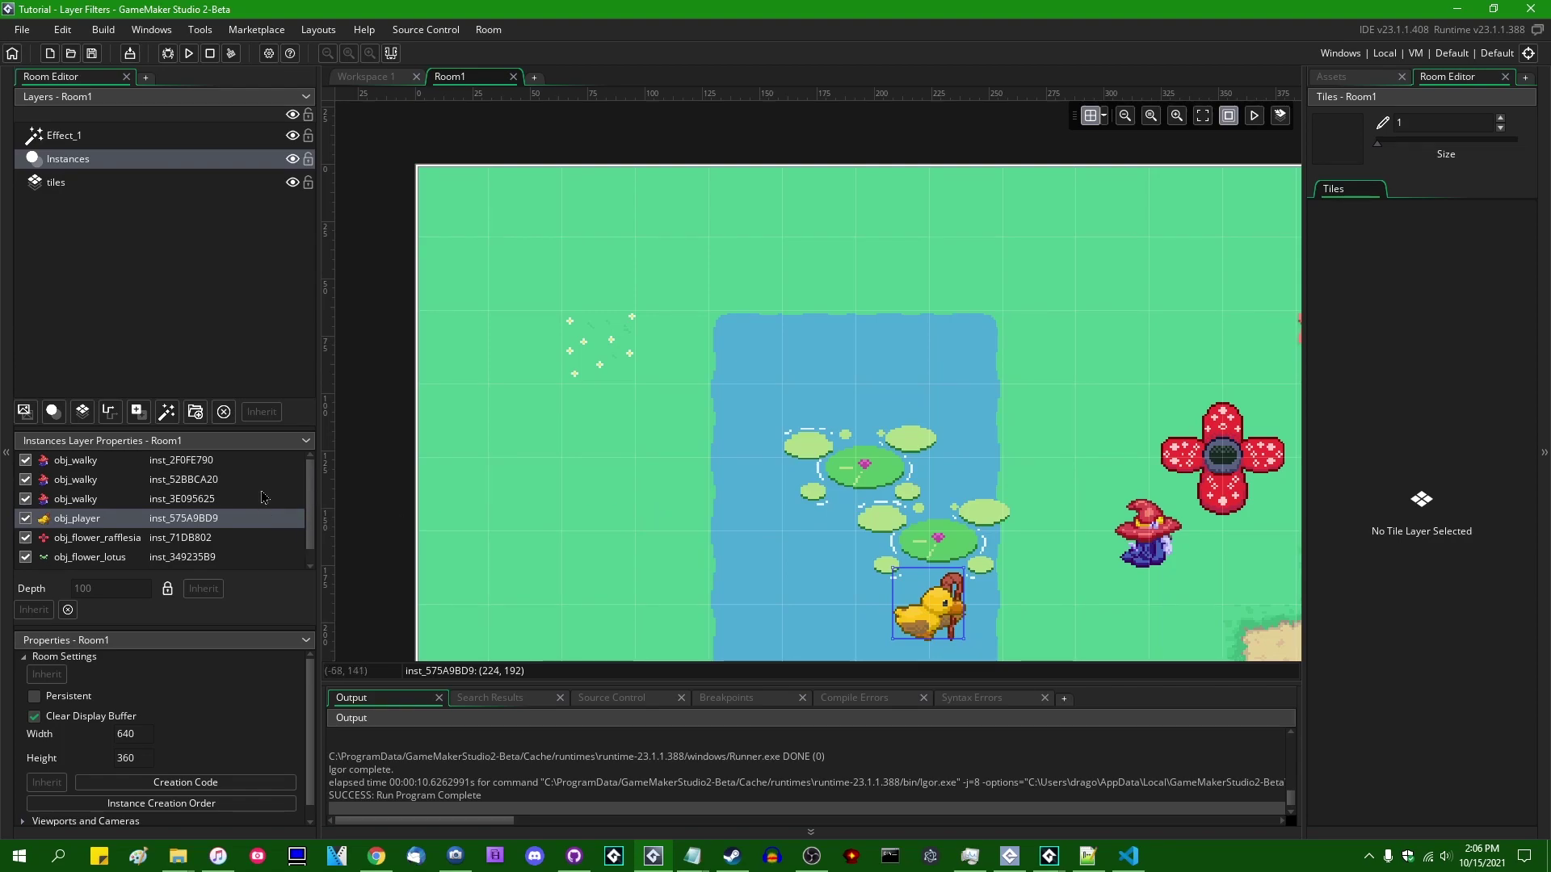
# - Apply the Pixelate effect to the Effect_1 layer
pyautogui.click(170, 141)
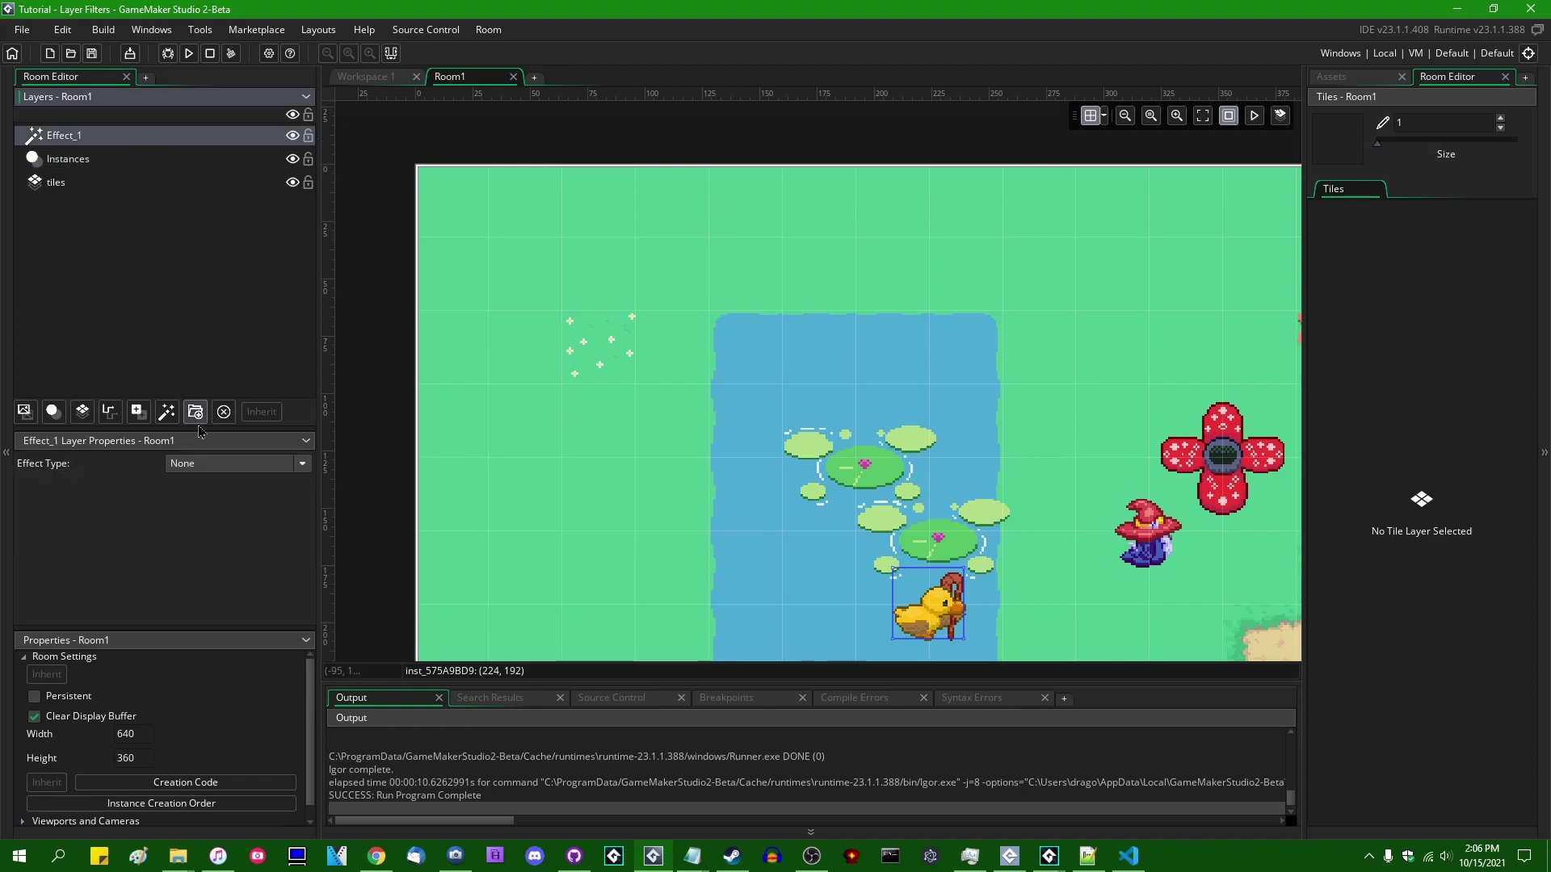
pyautogui.click(238, 466)
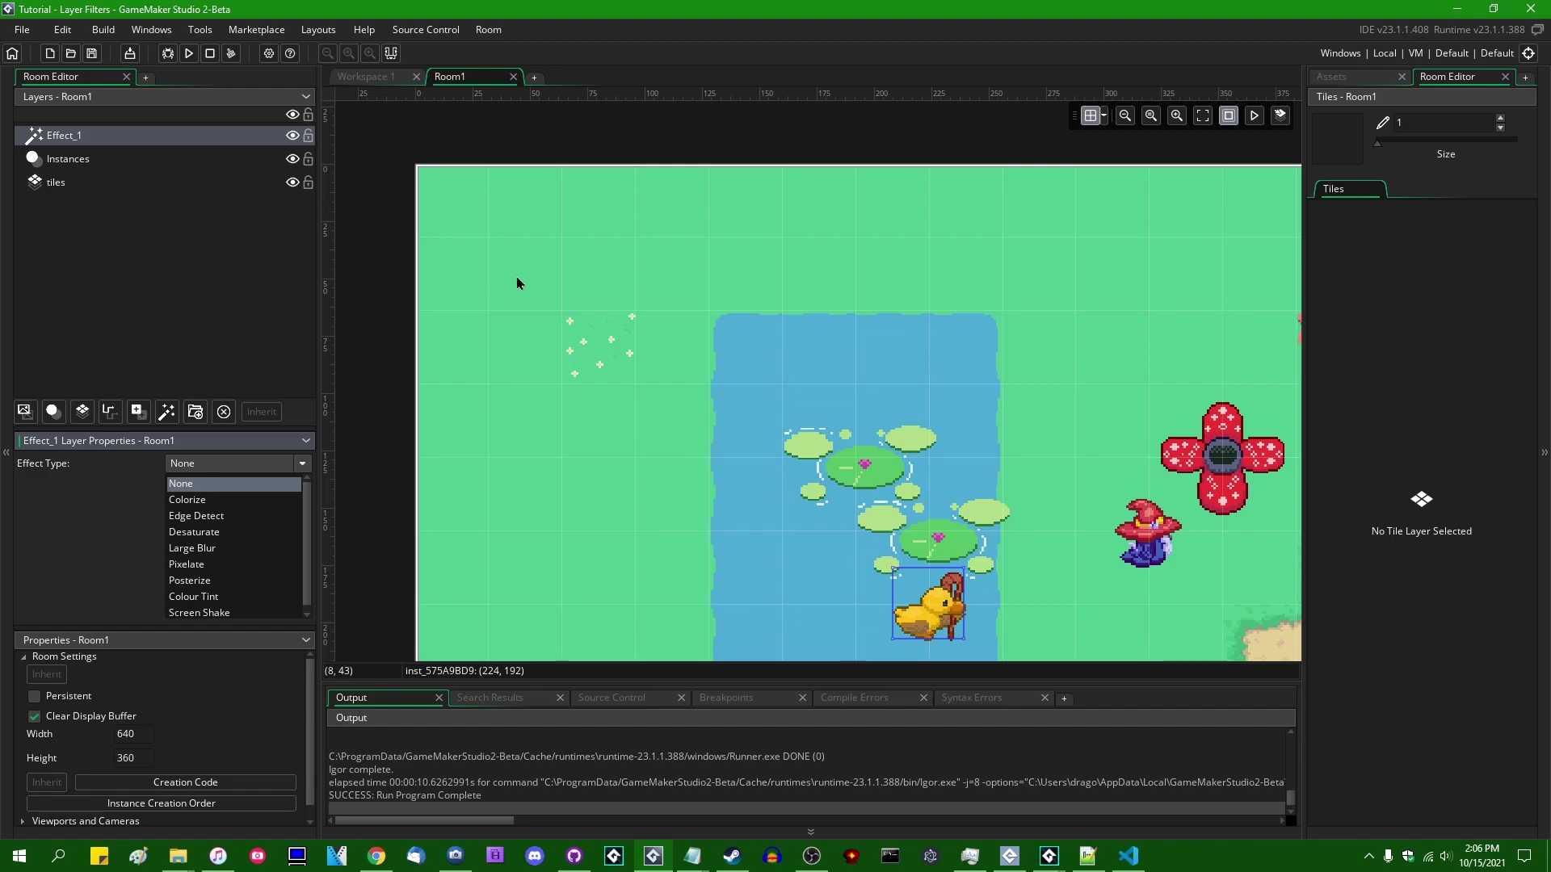
pyautogui.moveTo(692, 346); pyautogui.dragTo(651, 319, button='middle')
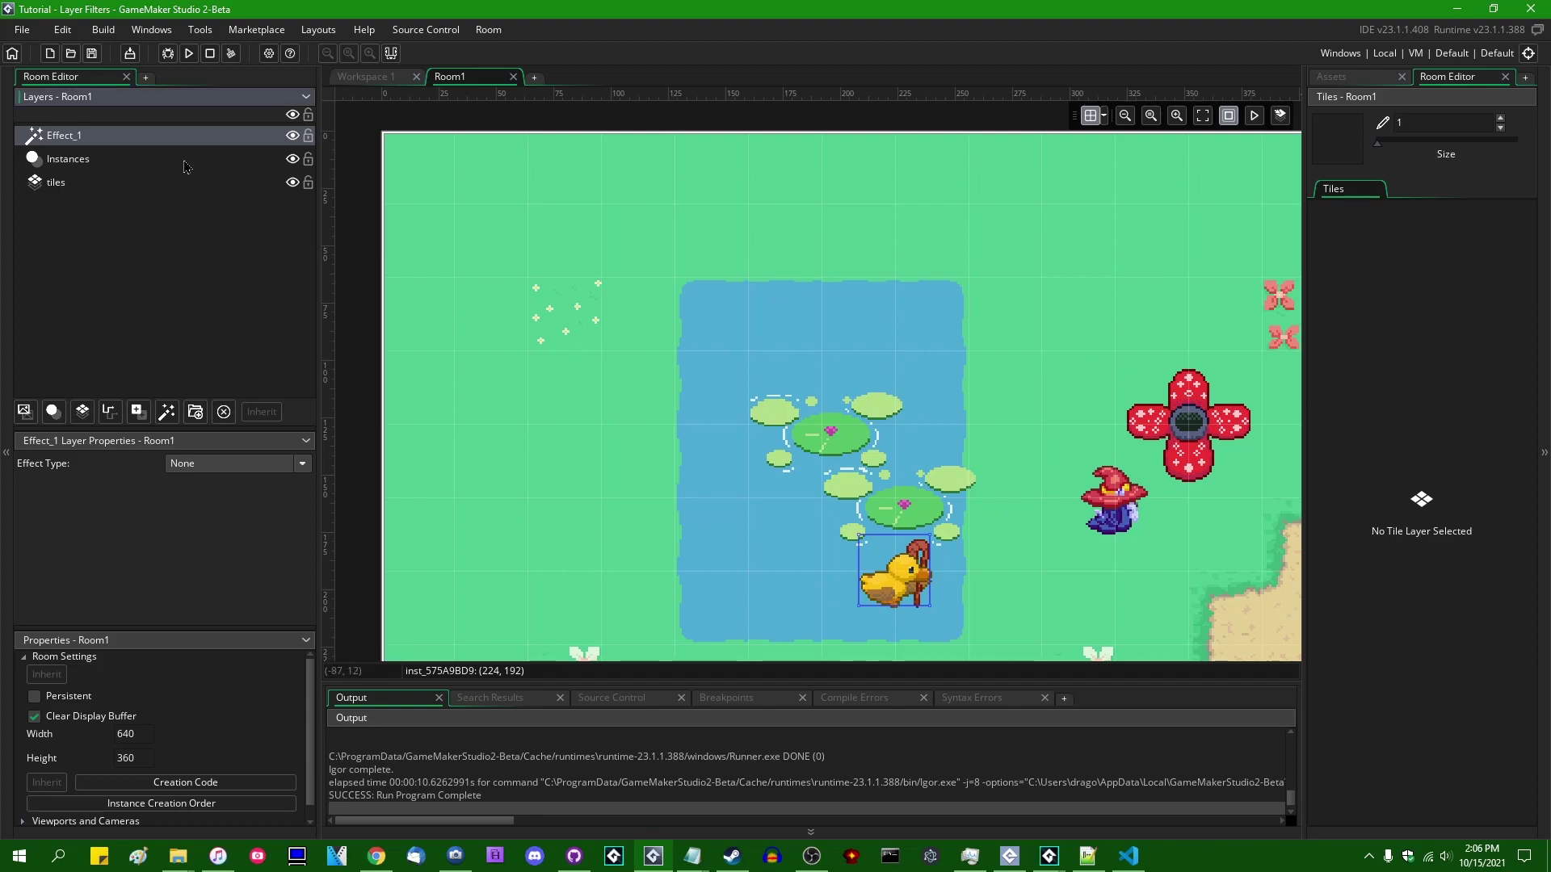
pyautogui.click(247, 466)
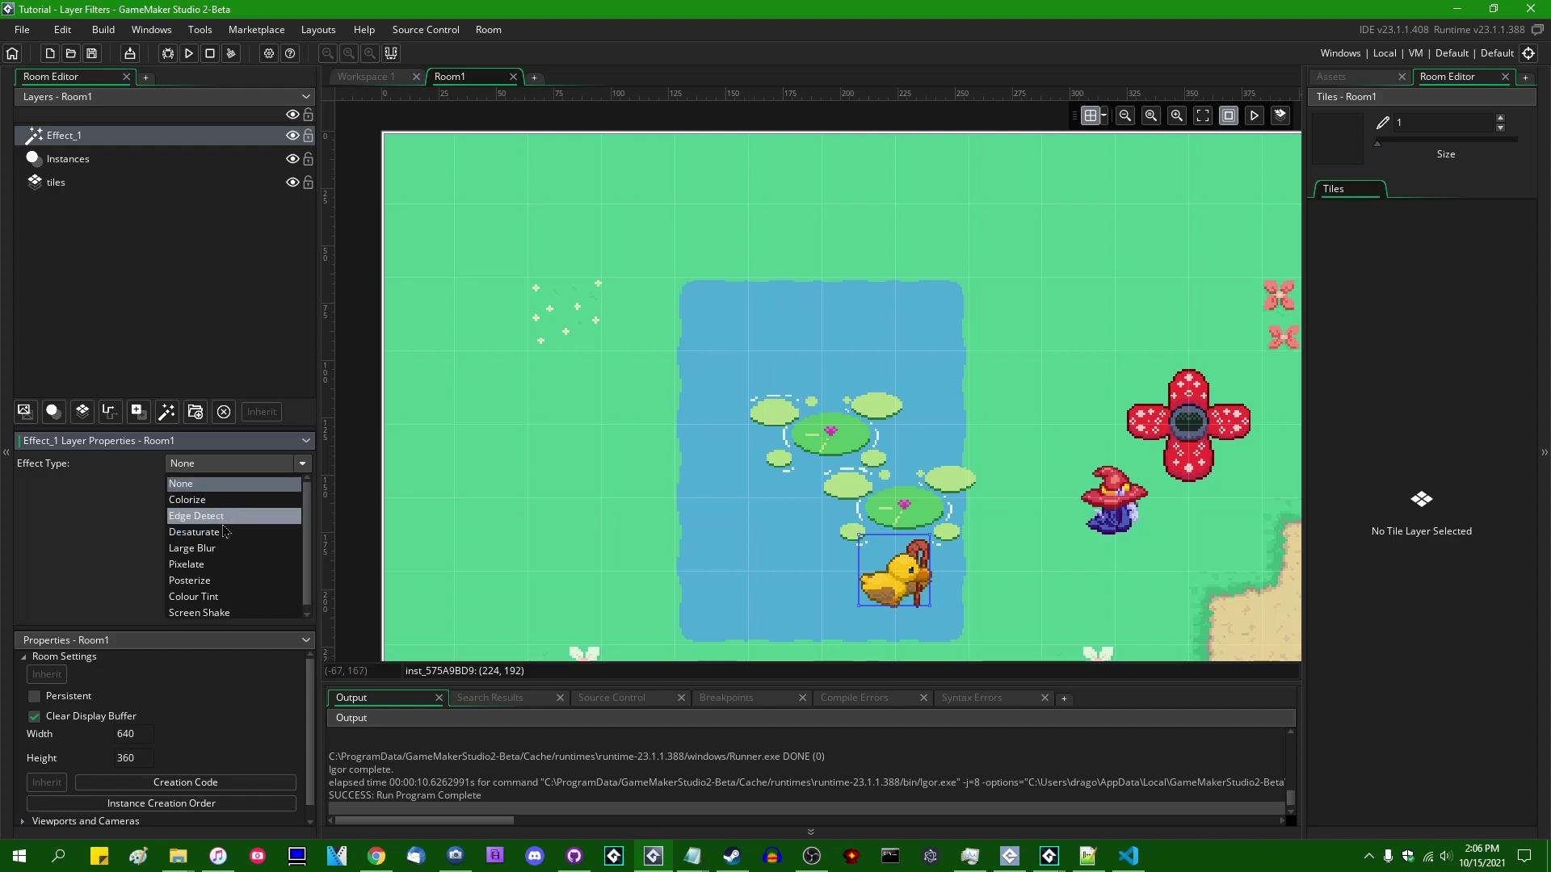
pyautogui.click(249, 565)
pyautogui.moveTo(893, 454); pyautogui.dragTo(610, 394, button='middle')
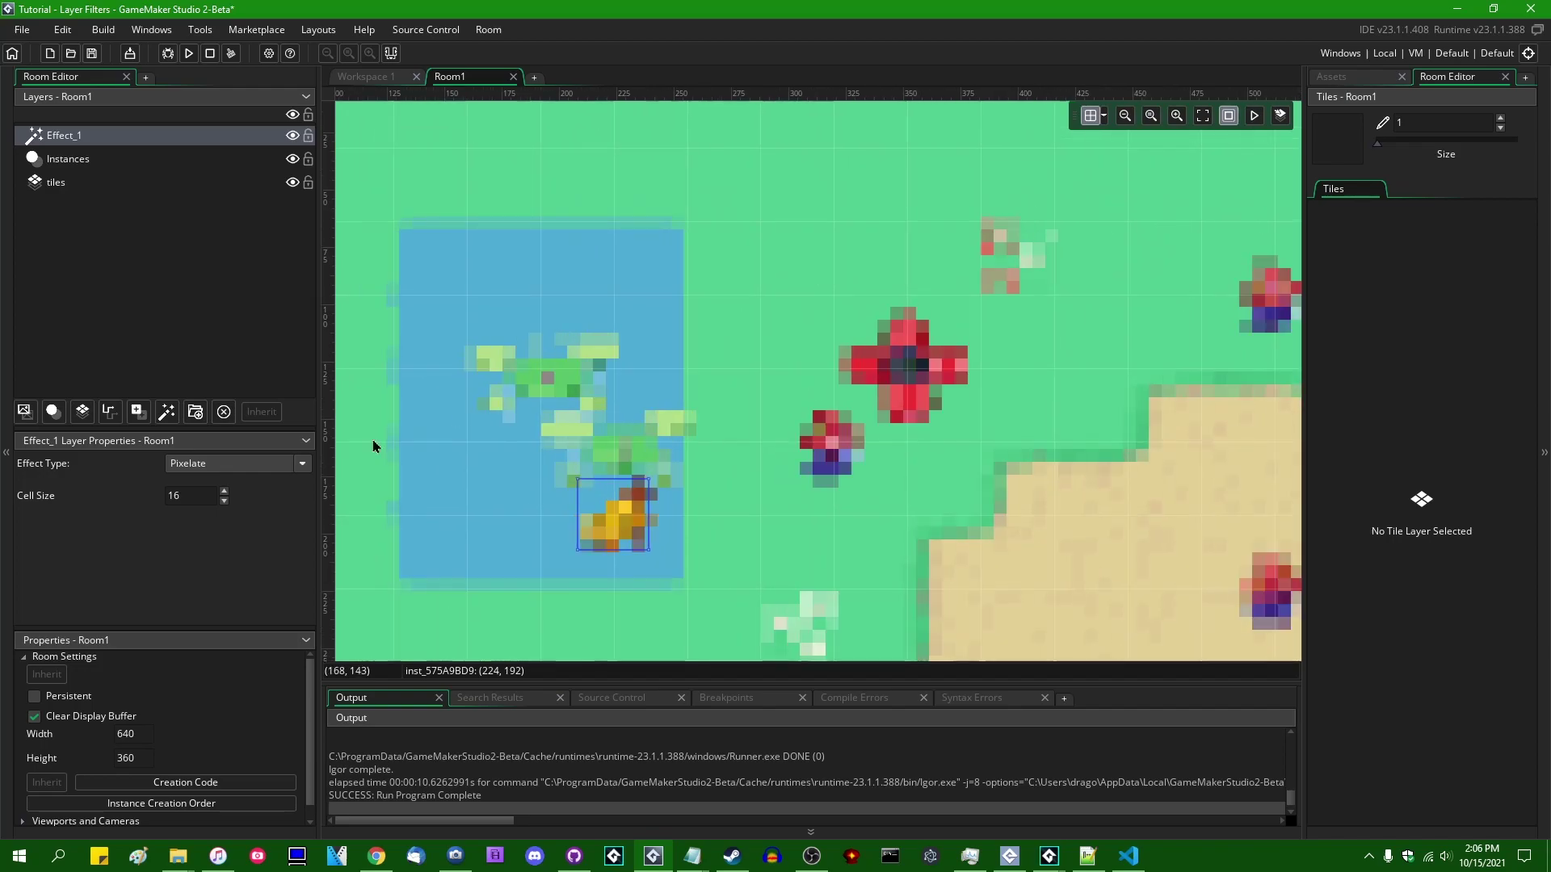
# - Try Pixelate cell sizes 4 and 64, then settle on 16
pyautogui.write('4')
pyautogui.press('Return')
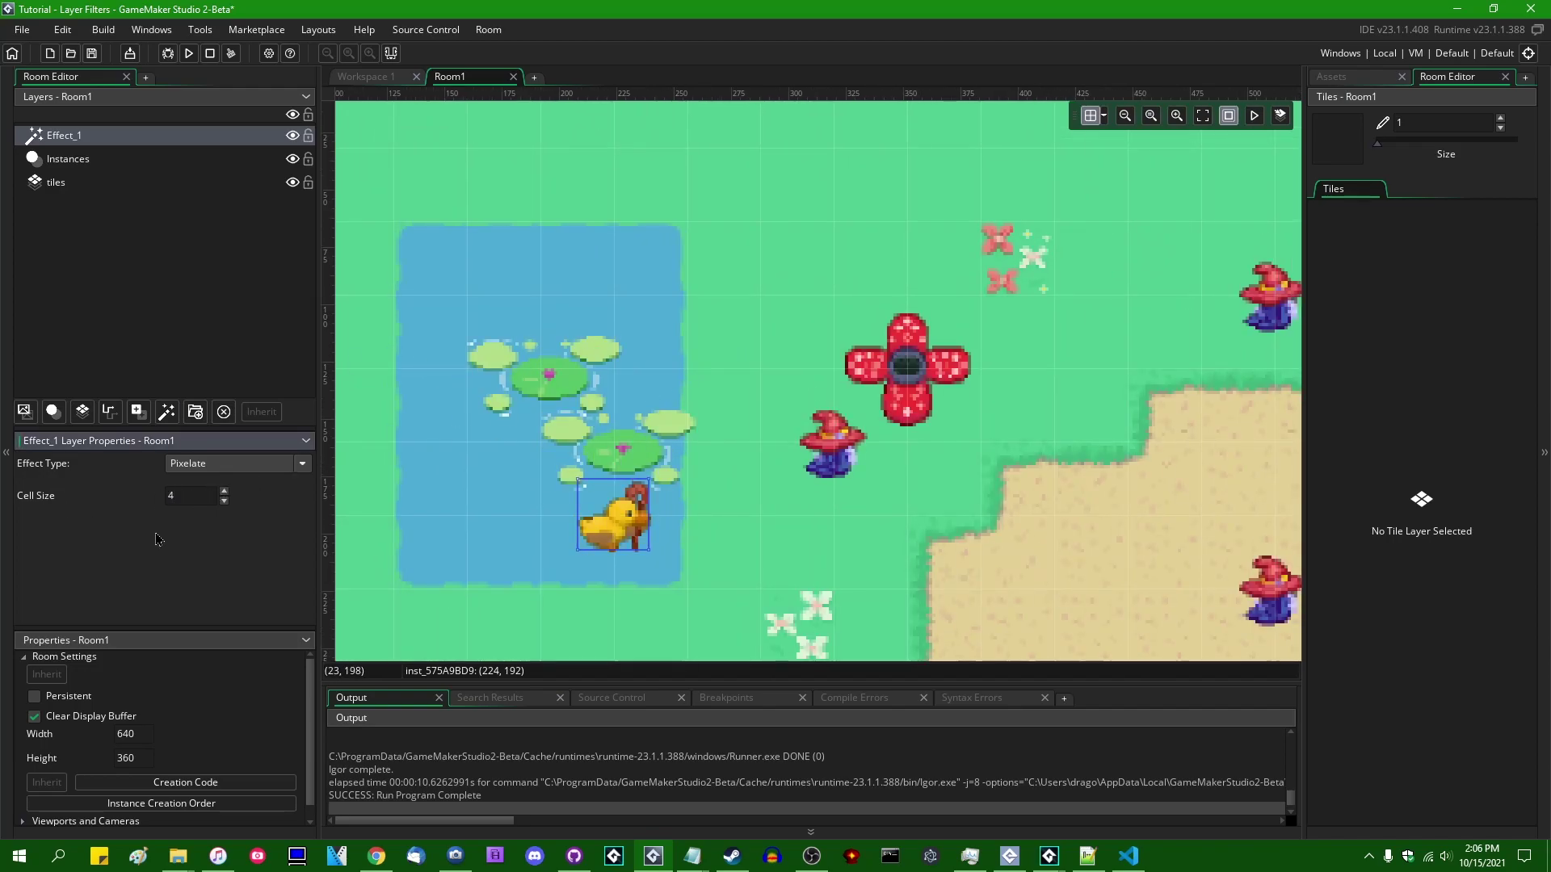
pyautogui.write('6')
pyautogui.press('Return')
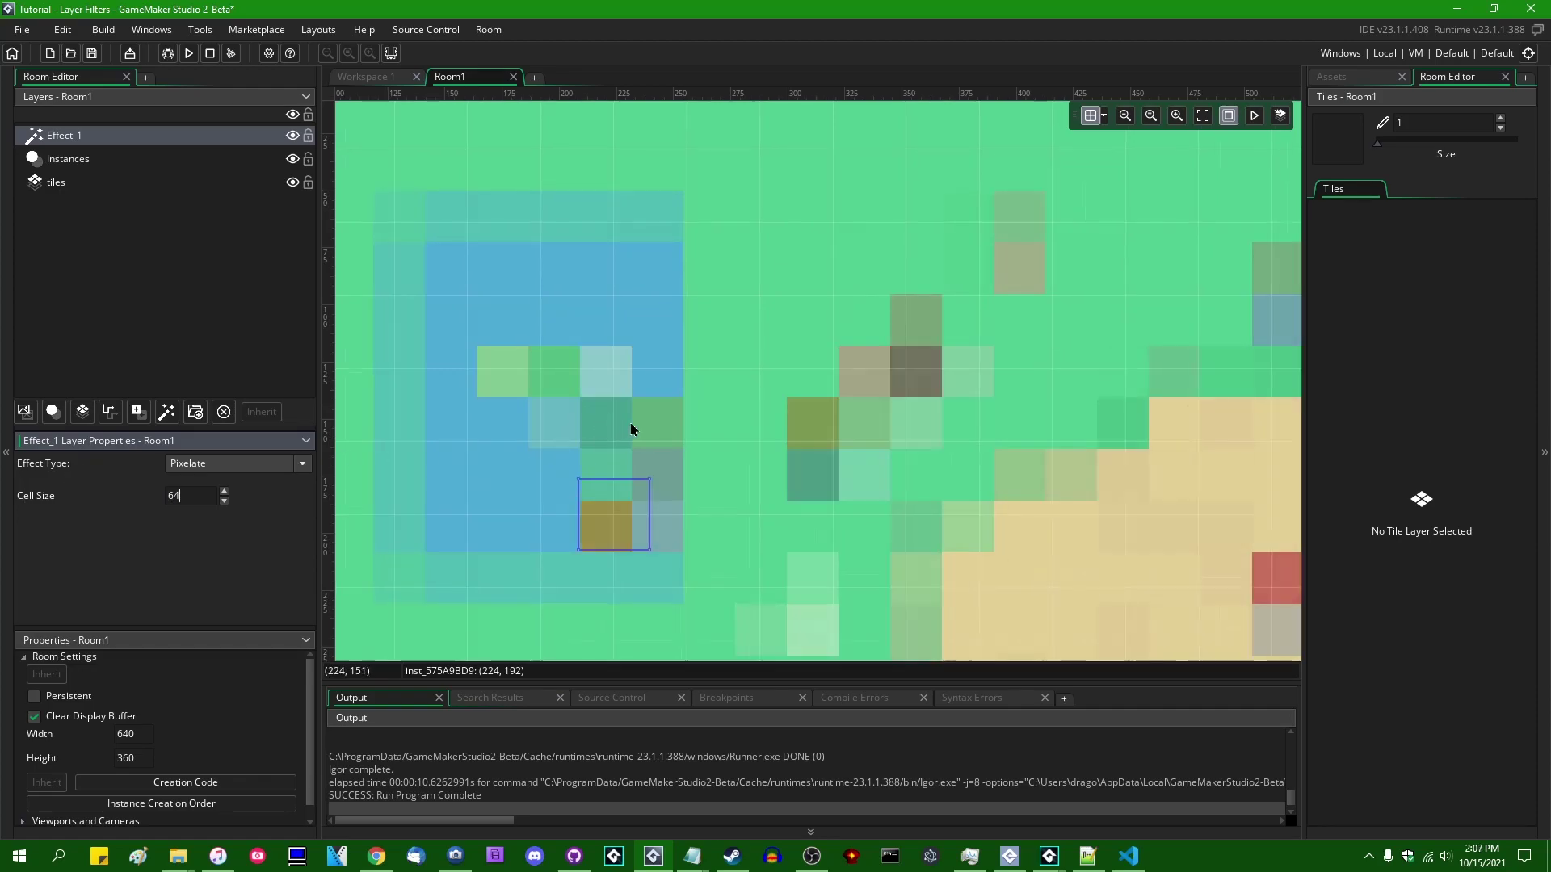
pyautogui.keyDown('ctrl'); pyautogui.scroll(-3, 630, 423); pyautogui.keyUp('ctrl')
pyautogui.keyDown('ctrl'); pyautogui.scroll(-2, 975, 342); pyautogui.keyUp('ctrl')
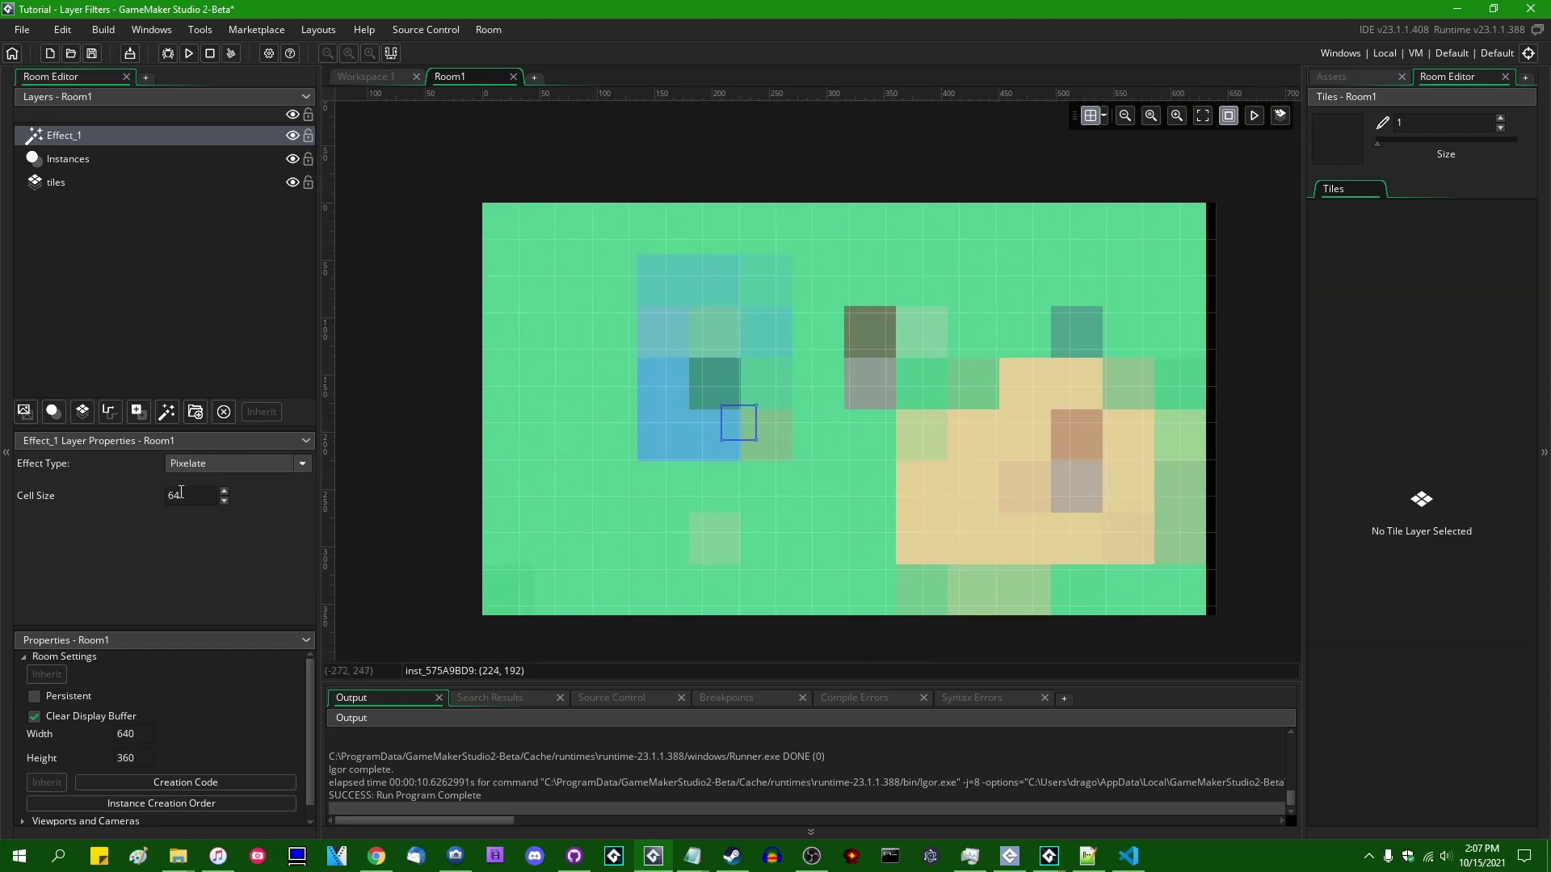
pyautogui.press('BackSpace')
pyautogui.press('BackSpace')
pyautogui.write('16')
pyautogui.press('Return')
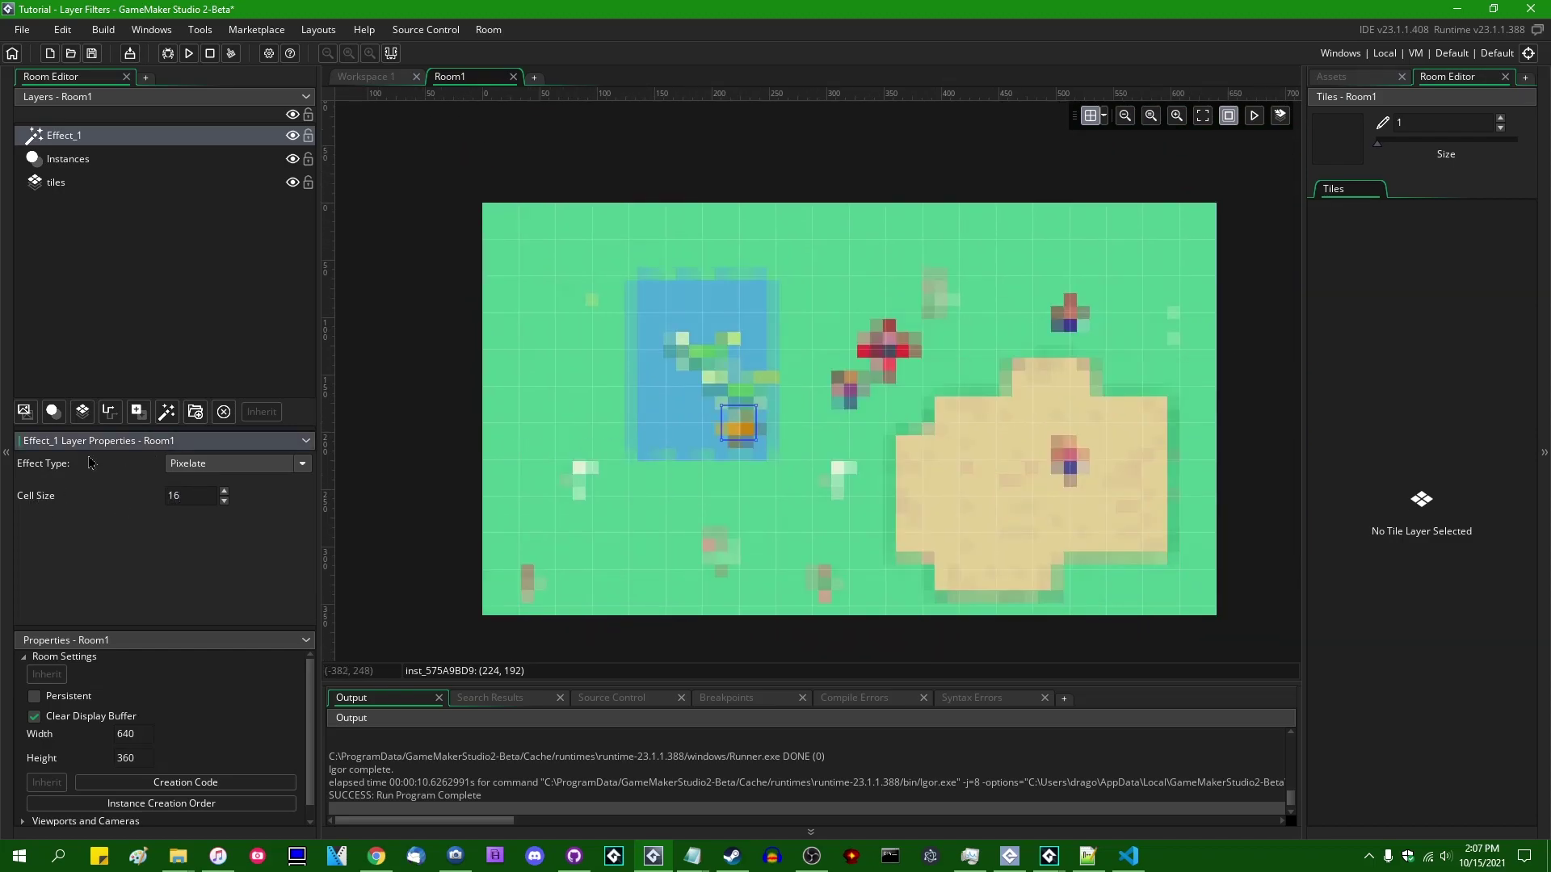
# - Switch Effect_1's effect to Colorize and inspect the purple-tinted room
pyautogui.click(202, 469)
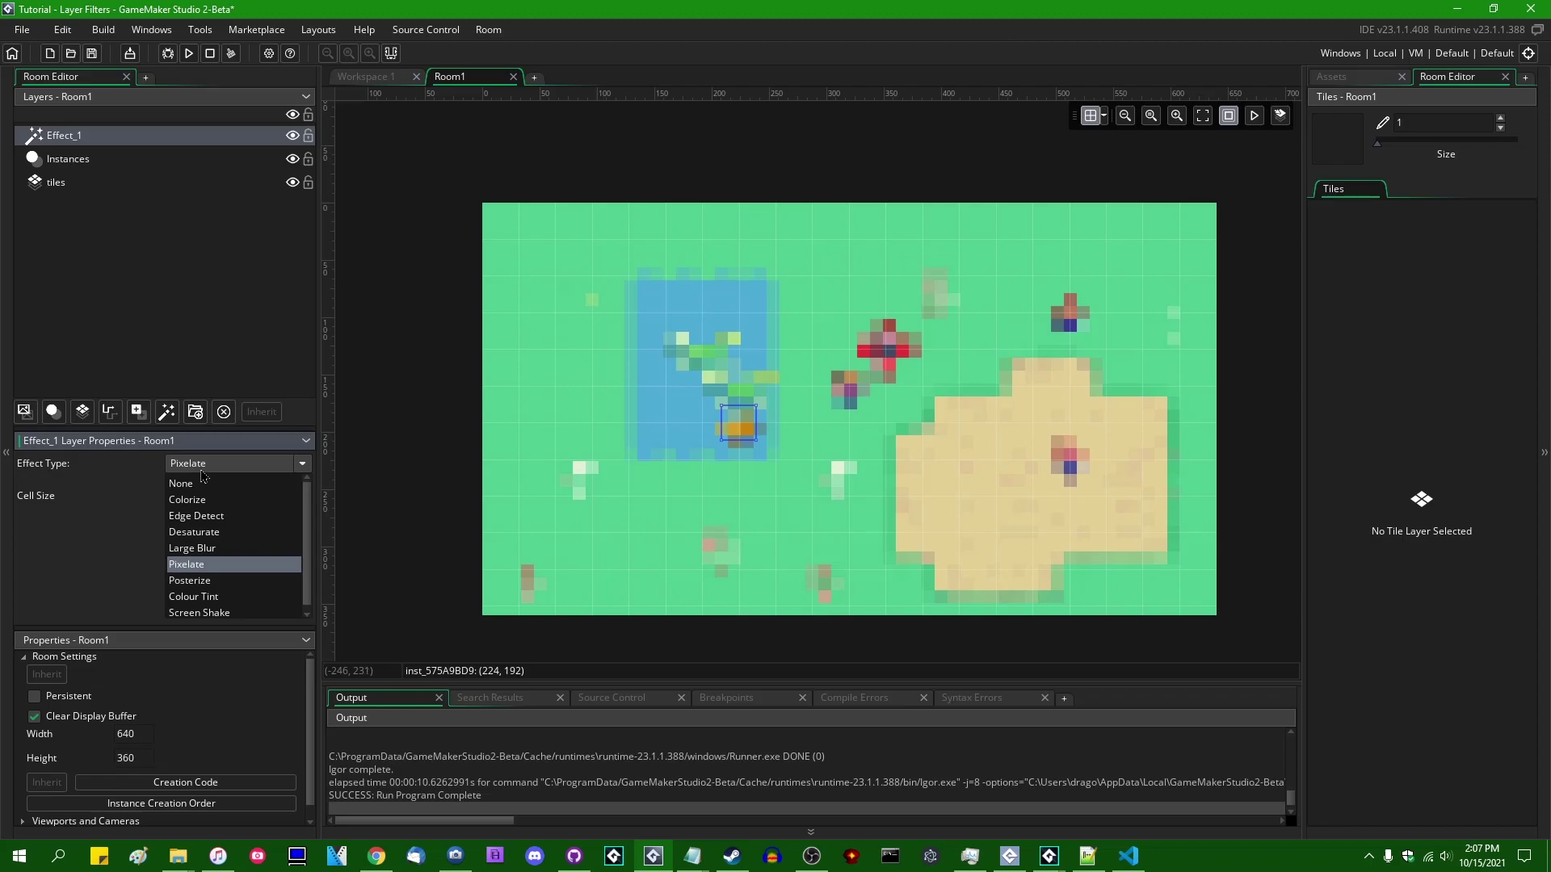
pyautogui.click(201, 499)
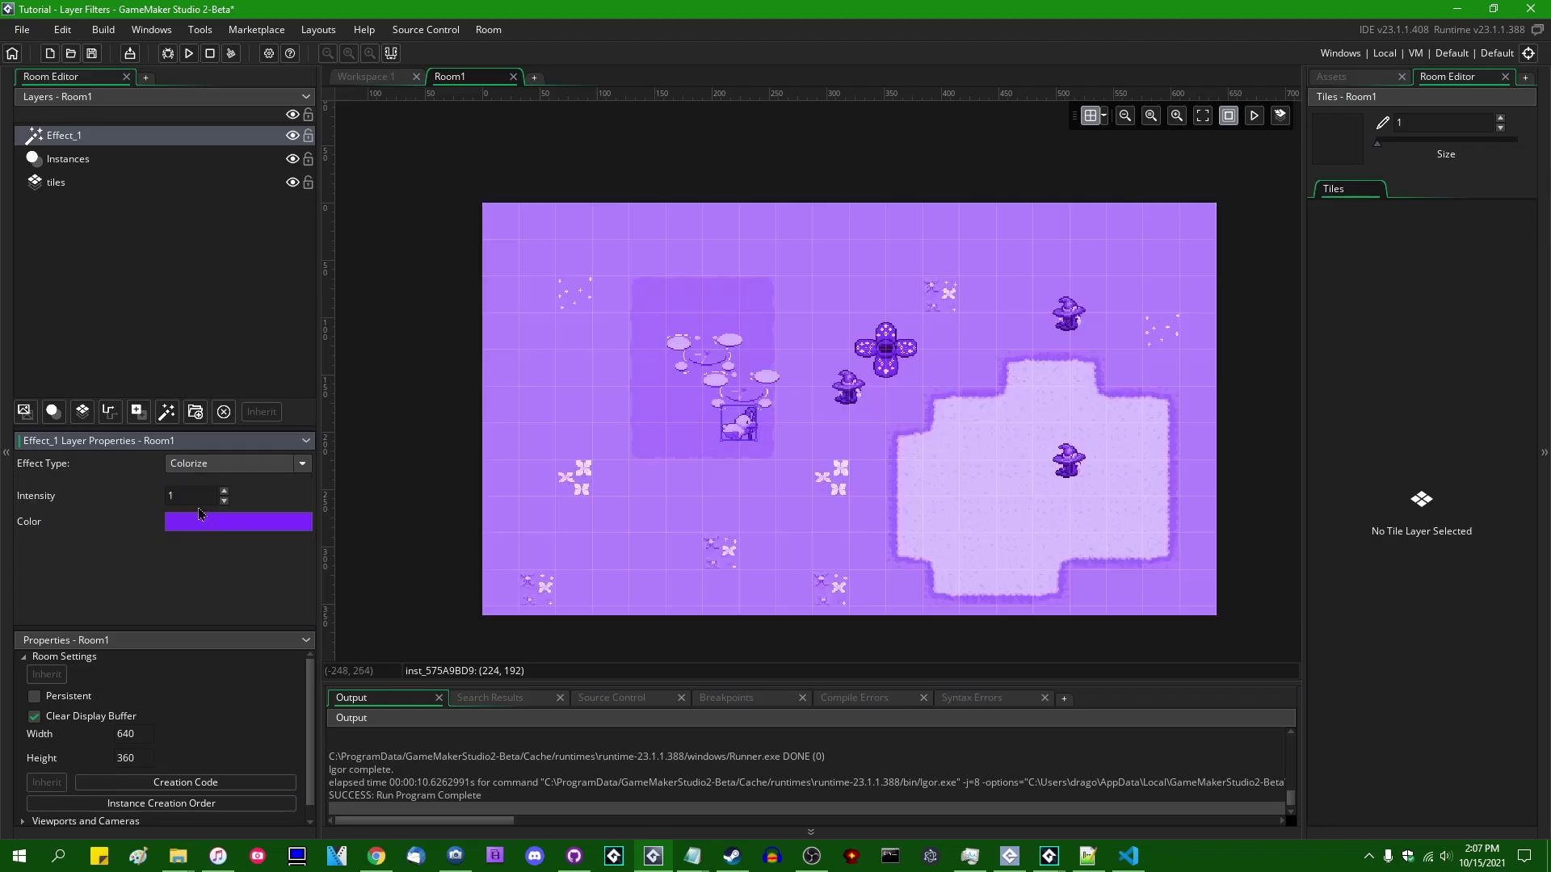
pyautogui.moveTo(813, 422); pyautogui.dragTo(983, 386, button='middle')
pyautogui.scroll(5, 983, 385)
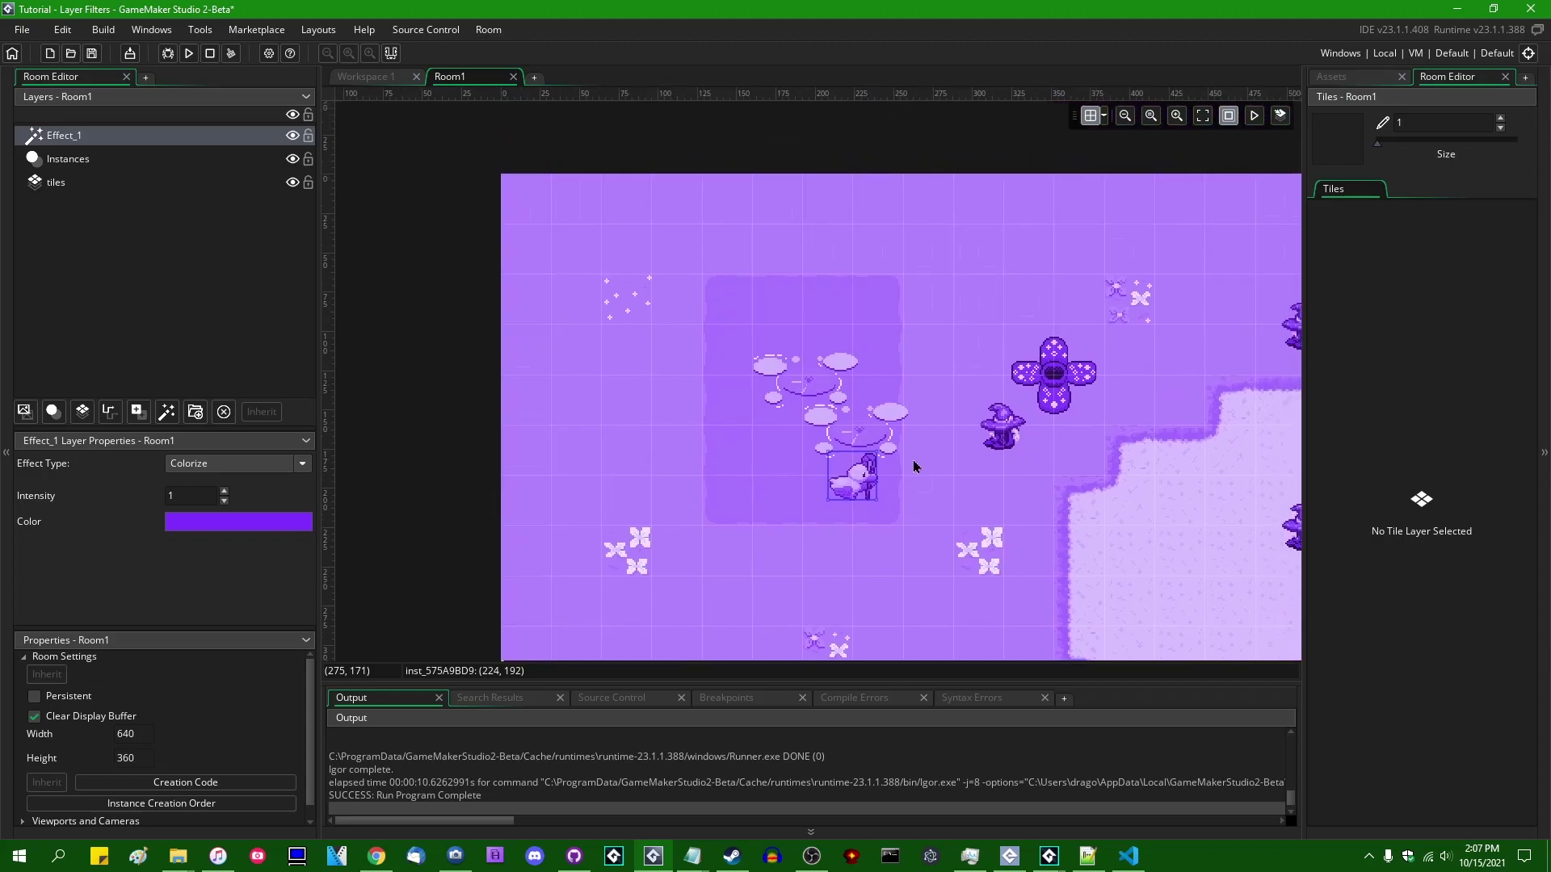
pyautogui.scroll(-4, 892, 408)
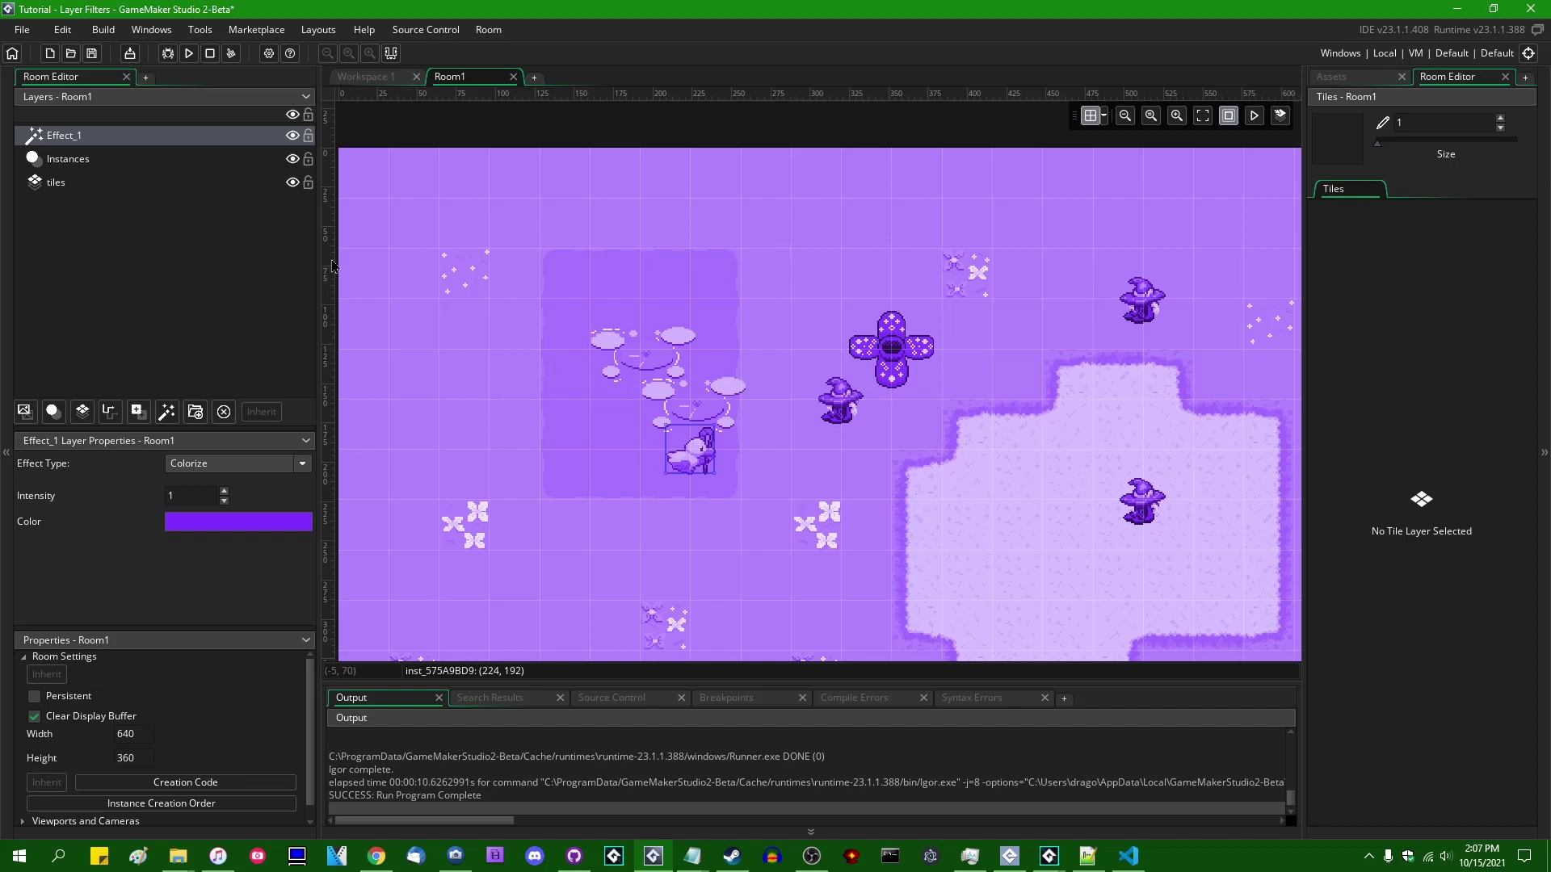
# - Pan across the room, then set Effect_1's effect type back to None
pyautogui.moveTo(332, 266); pyautogui.dragTo(737, 346, button='middle')
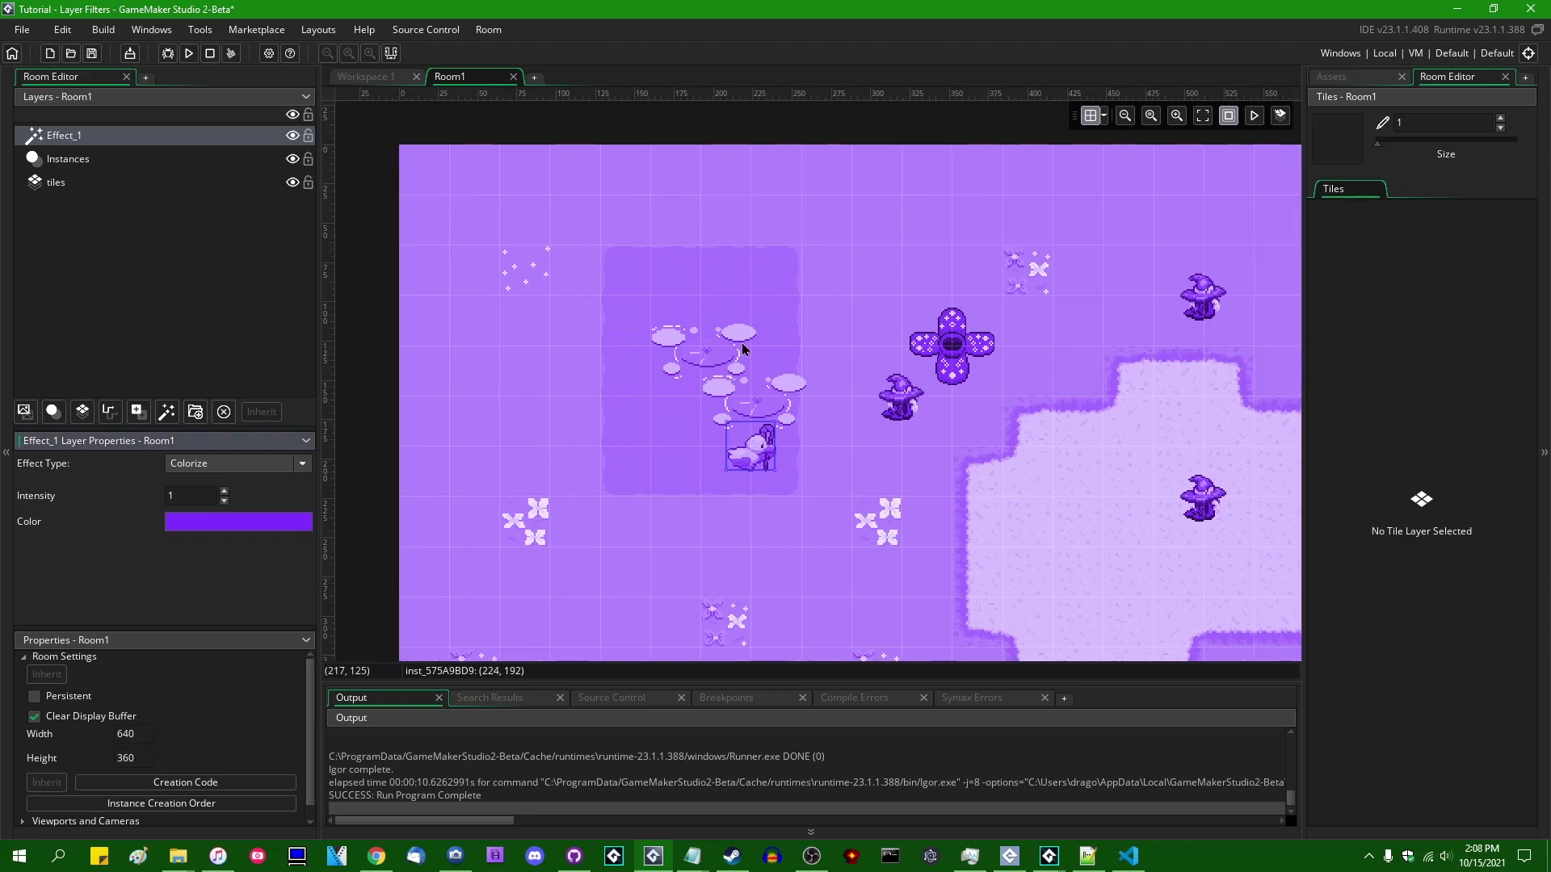
pyautogui.moveTo(637, 374); pyautogui.dragTo(710, 380, button='middle')
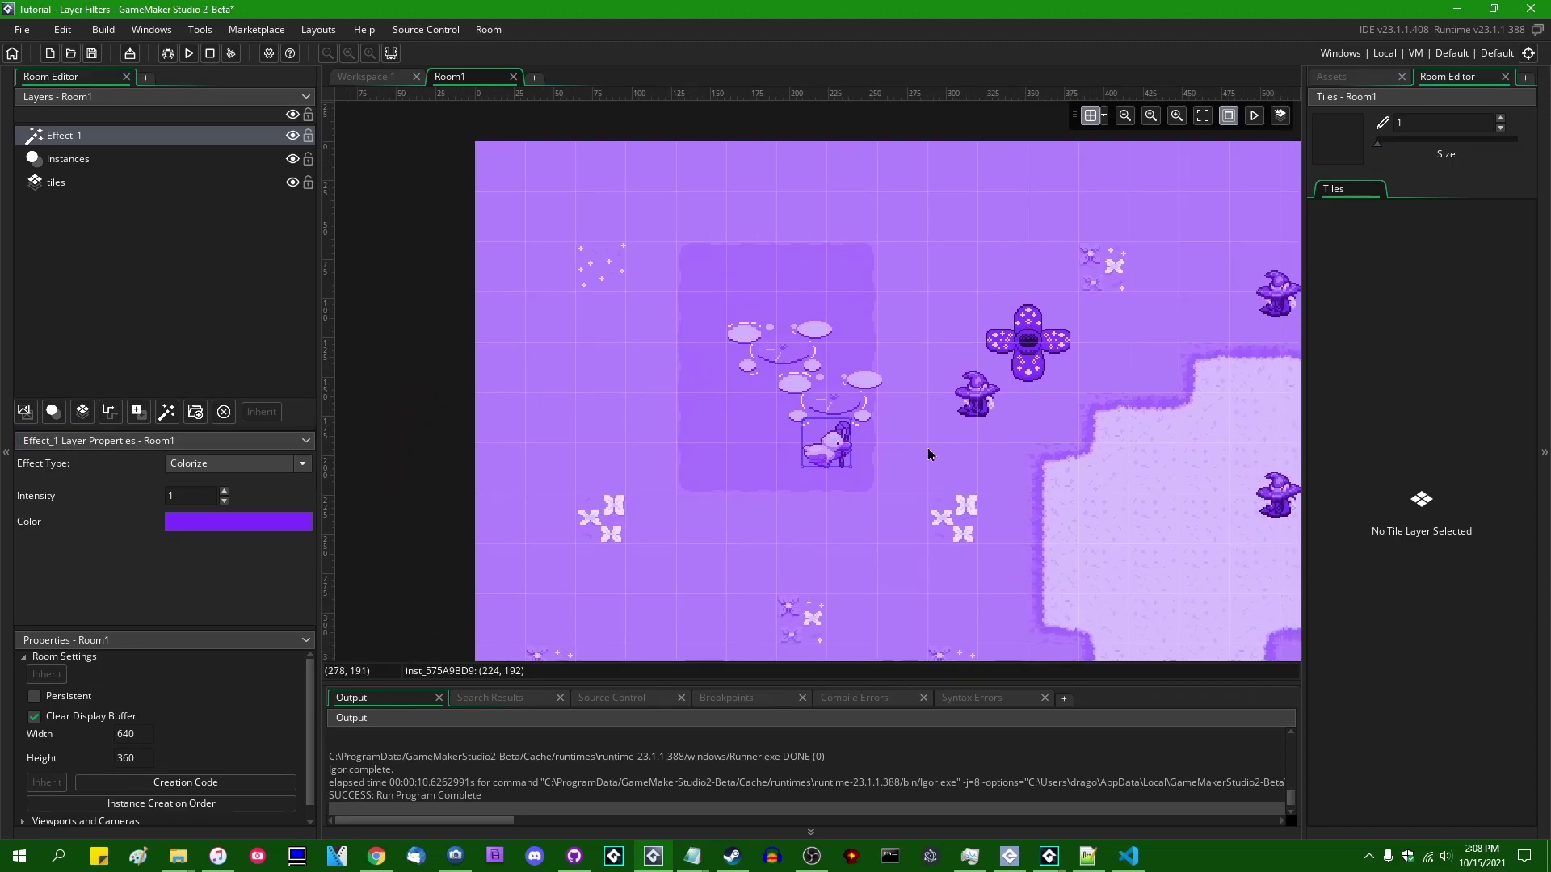
pyautogui.click(239, 464)
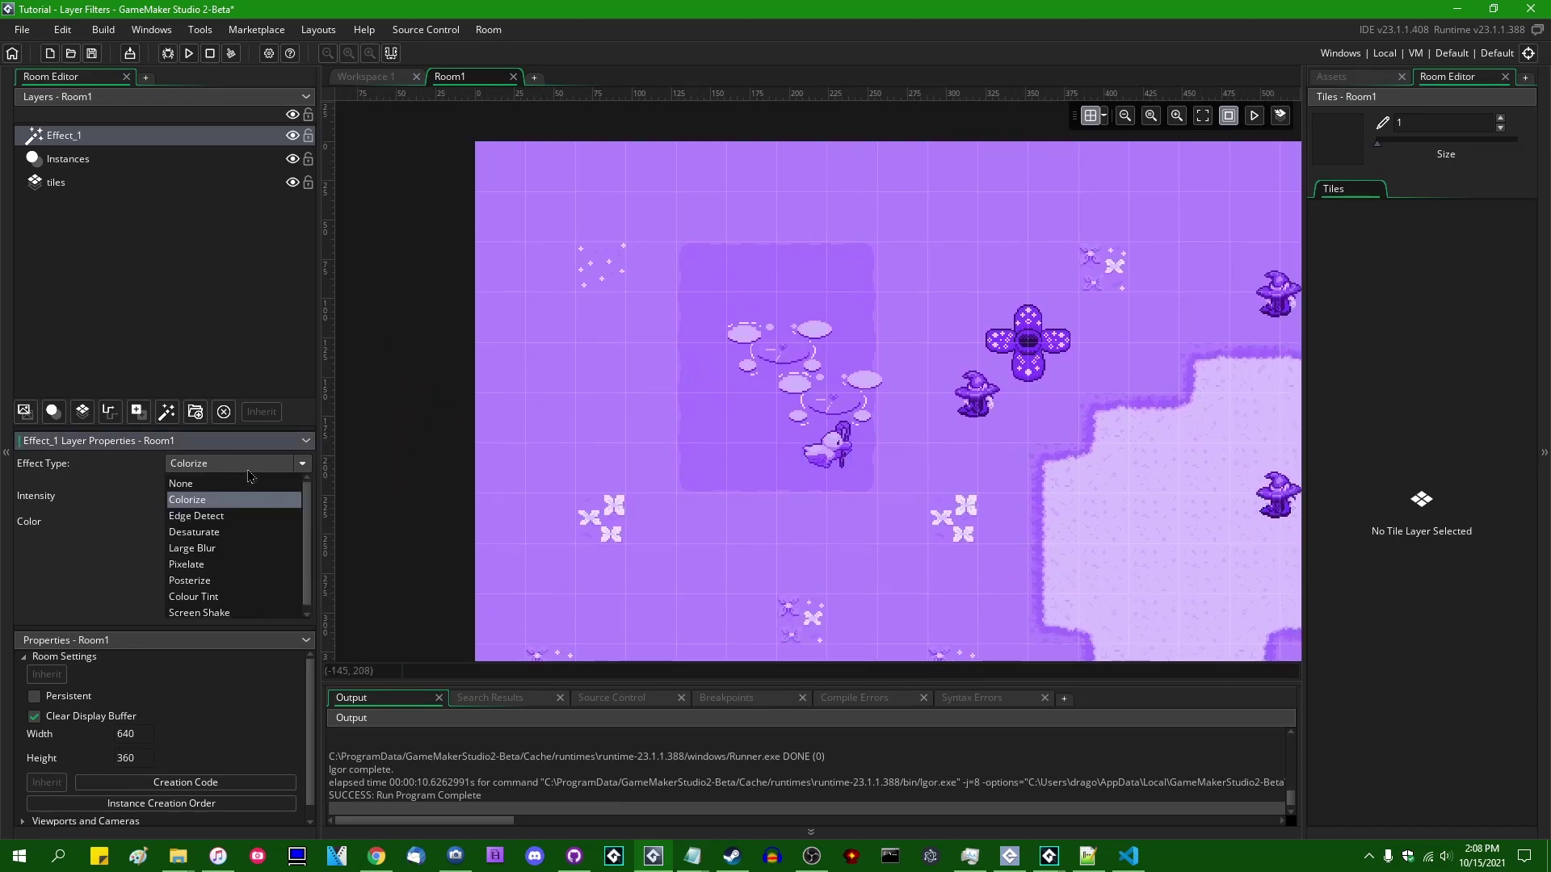
pyautogui.click(218, 482)
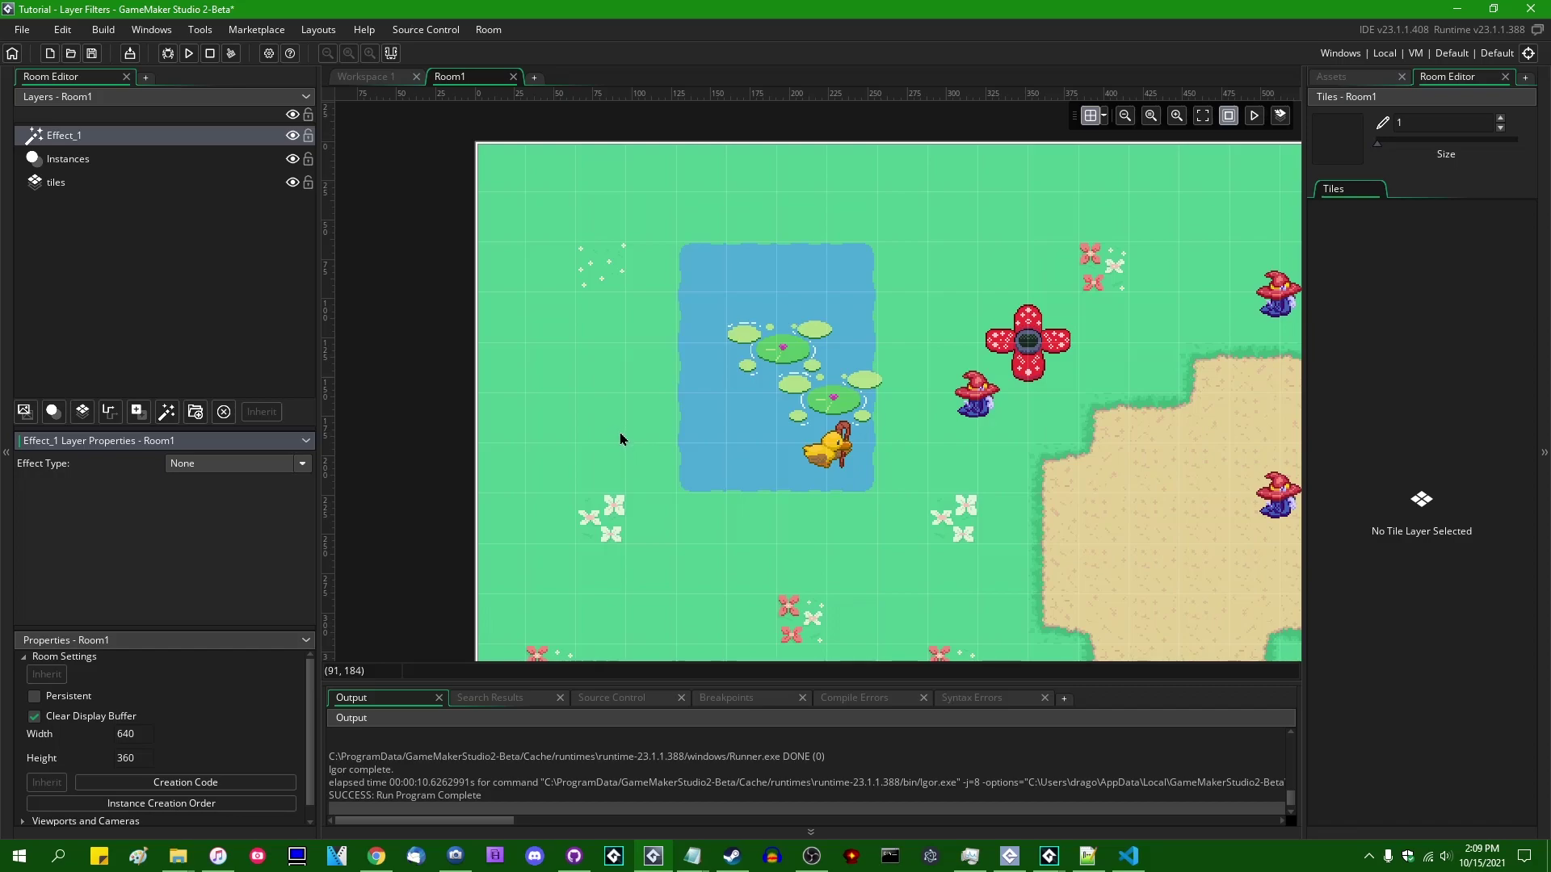
# - Pan around the unfiltered Room1 to view the pond, flowers and sand, then focus the layers list
pyautogui.moveTo(520, 287); pyautogui.dragTo(467, 318, button='middle')
pyautogui.hscroll(3, 931, 346)
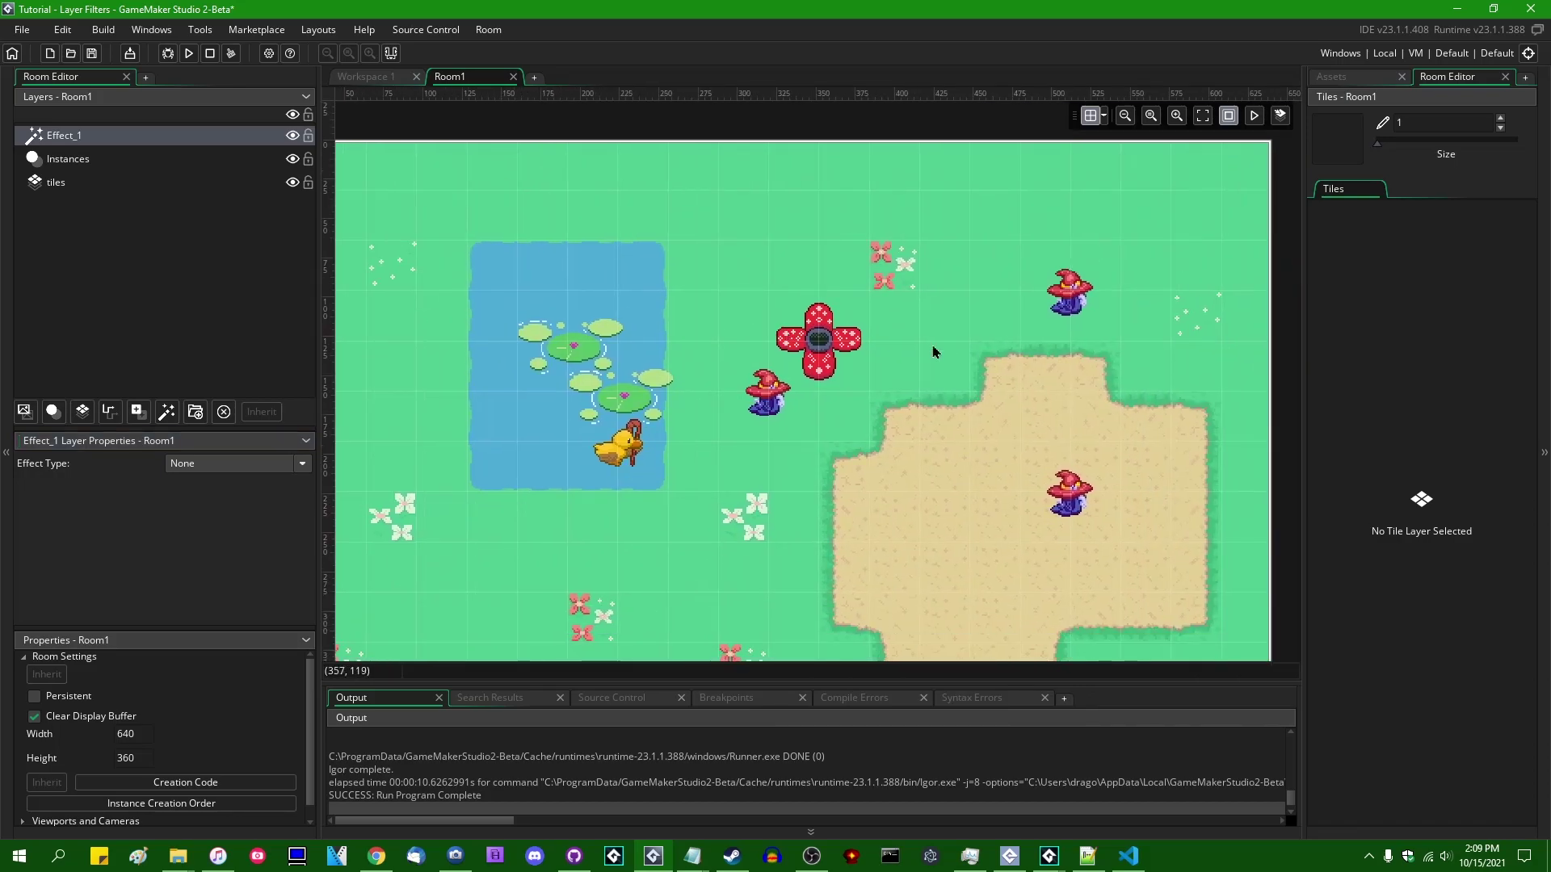
pyautogui.hscroll(-4, 975, 371)
pyautogui.moveTo(974, 371); pyautogui.dragTo(841, 364, button='middle')
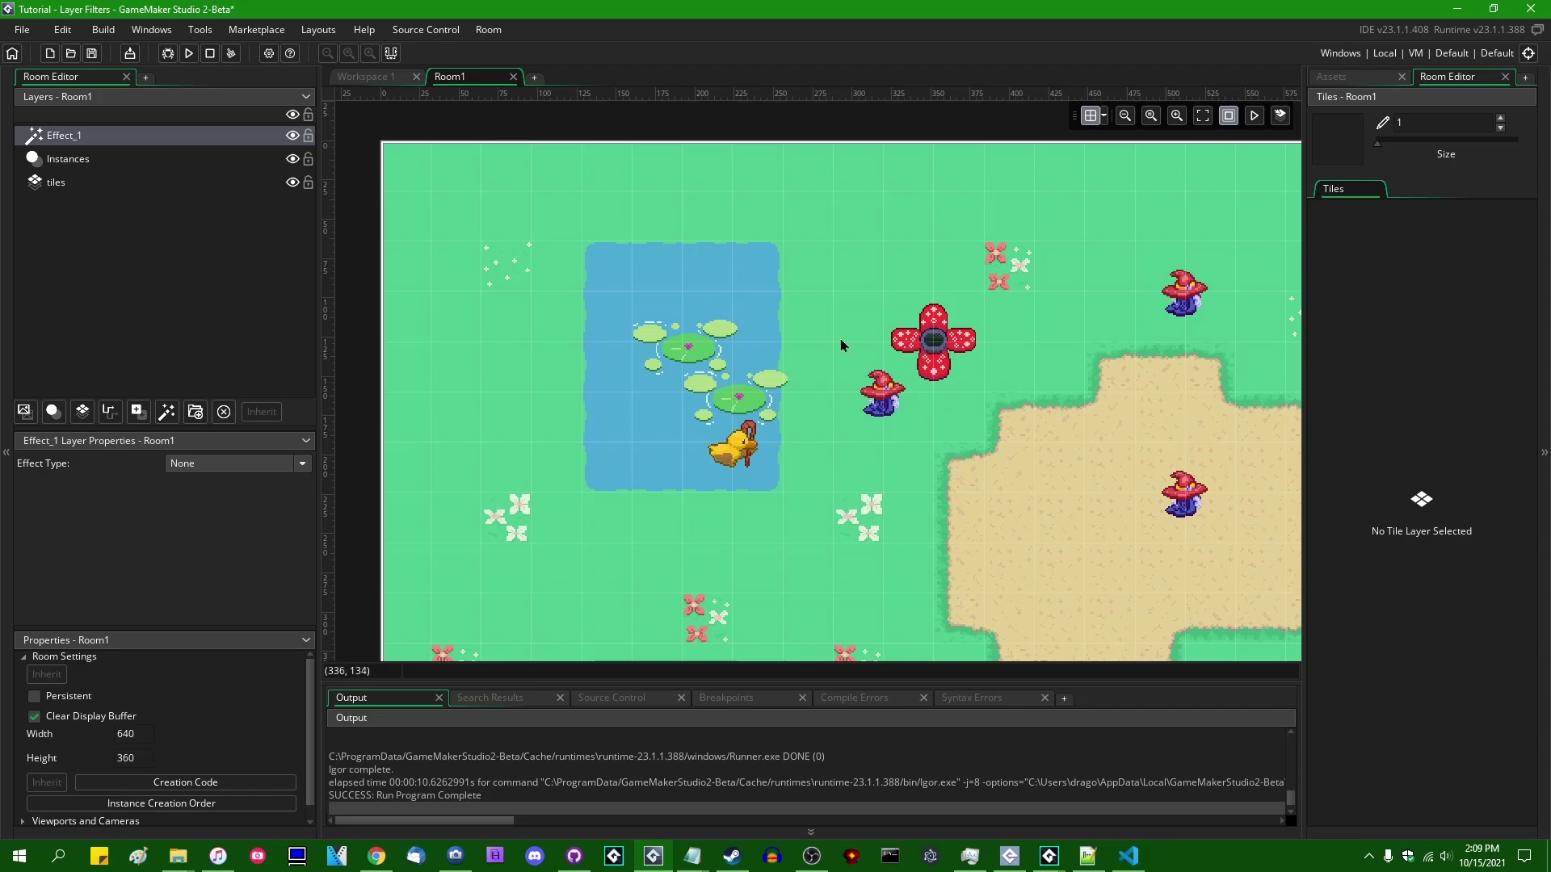
pyautogui.click(216, 143)
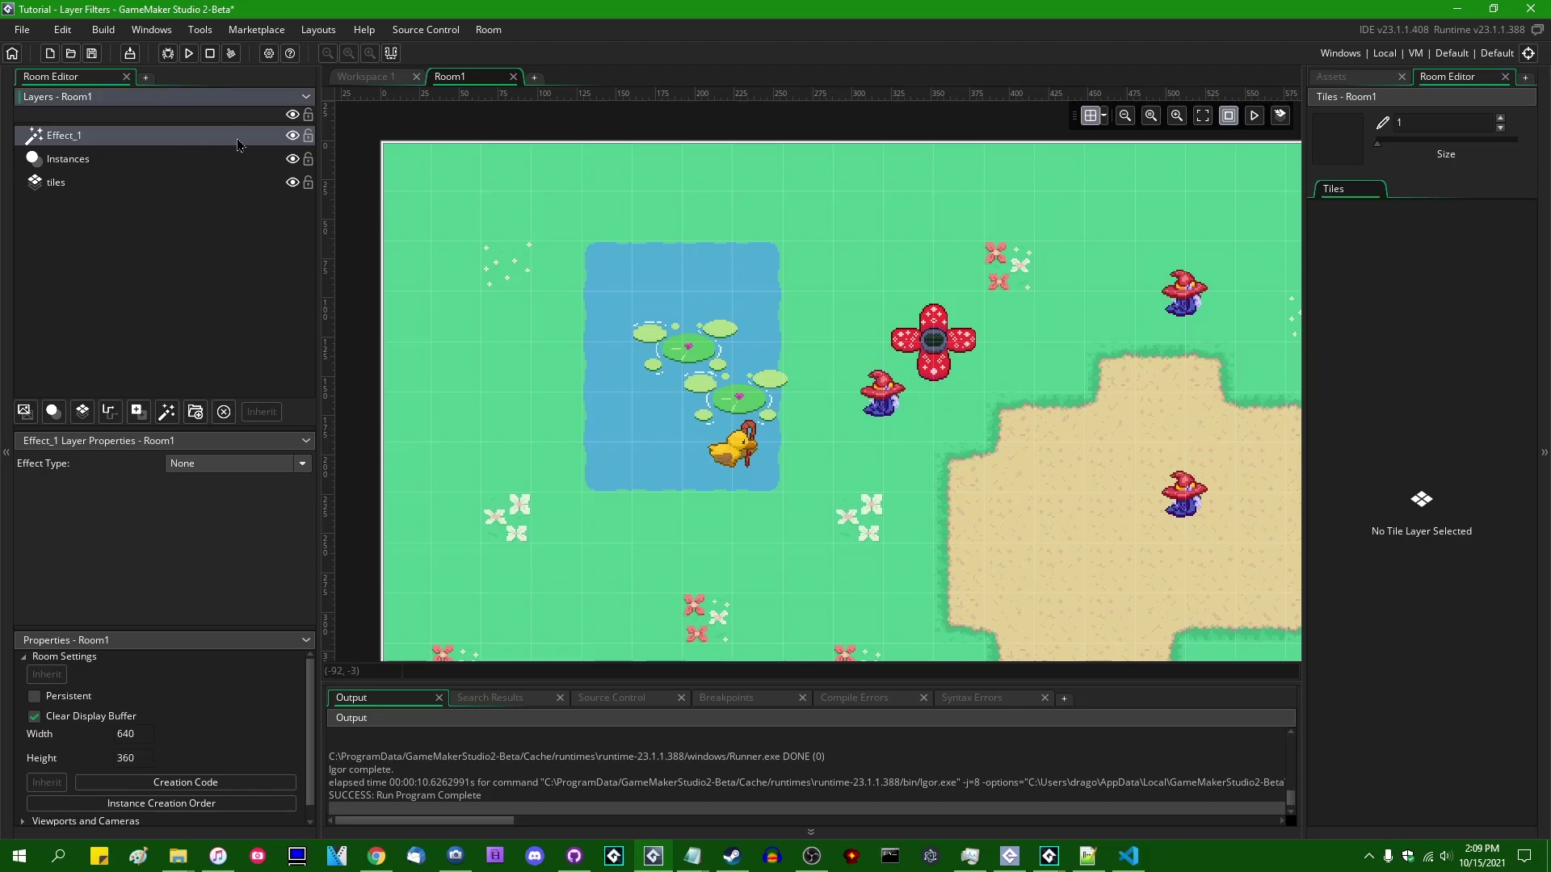